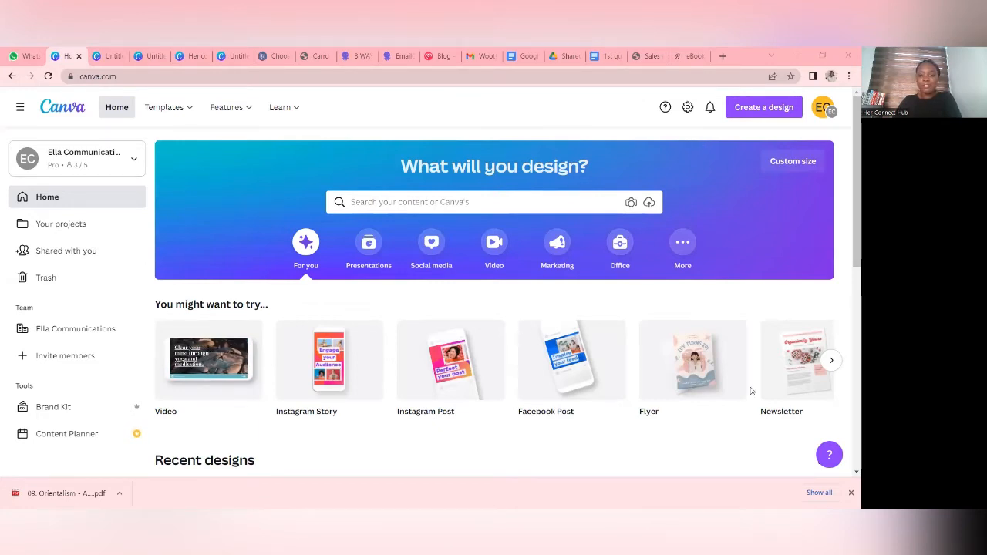
- Look through the recent designs and the suggested design types on the home page
{"action": "scroll", "coordinate": [259, 369], "scroll_direction": "down", "scroll_amount": 3}
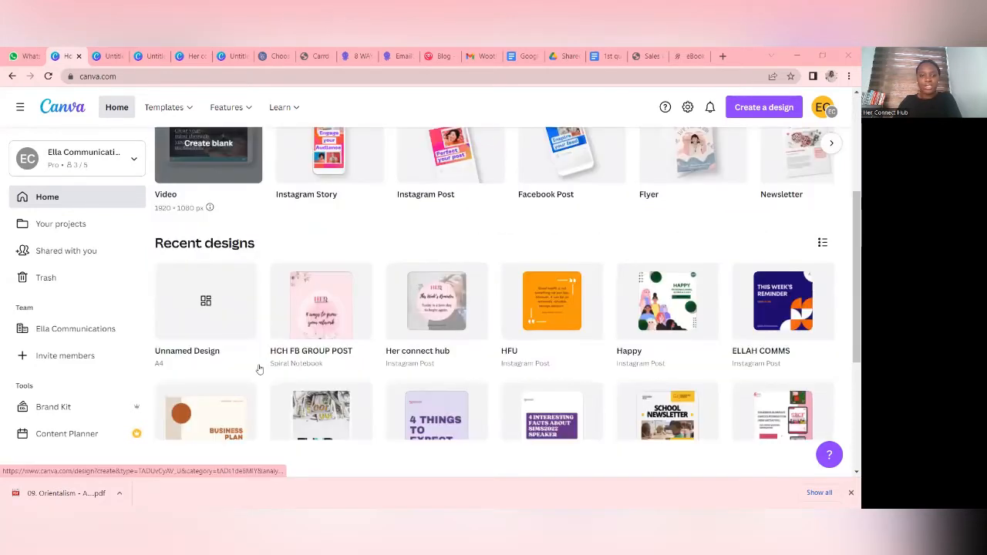
{"action": "scroll", "coordinate": [593, 355], "scroll_direction": "down", "scroll_amount": 10}
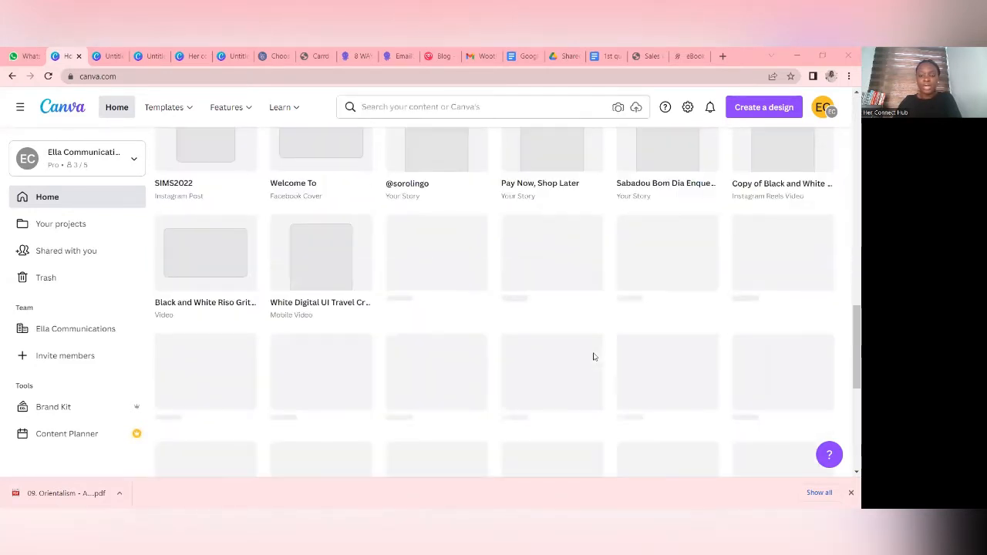
{"action": "scroll", "coordinate": [591, 348], "scroll_direction": "up", "scroll_amount": 3}
{"action": "scroll", "coordinate": [646, 323], "scroll_direction": "down", "scroll_amount": 2}
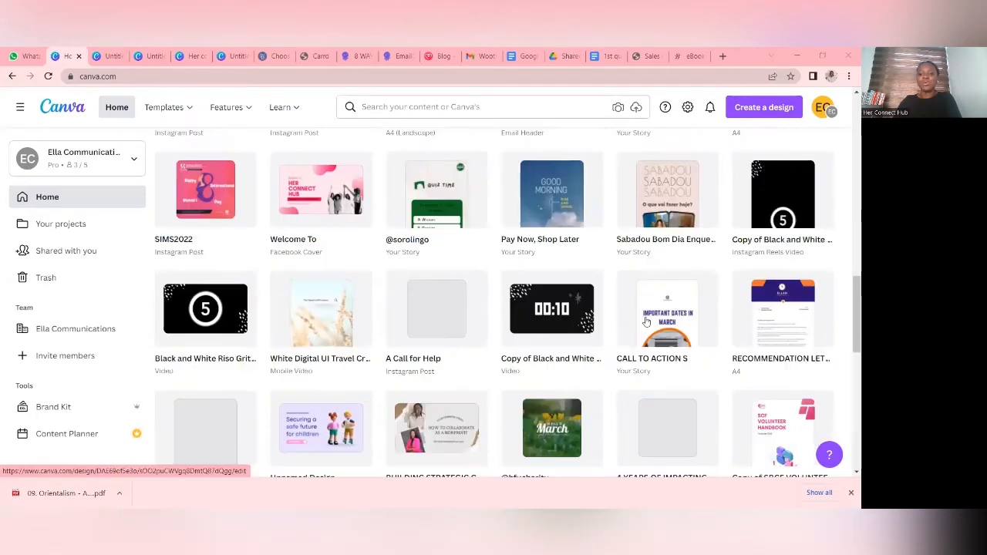
{"action": "scroll", "coordinate": [647, 322], "scroll_direction": "down", "scroll_amount": 5}
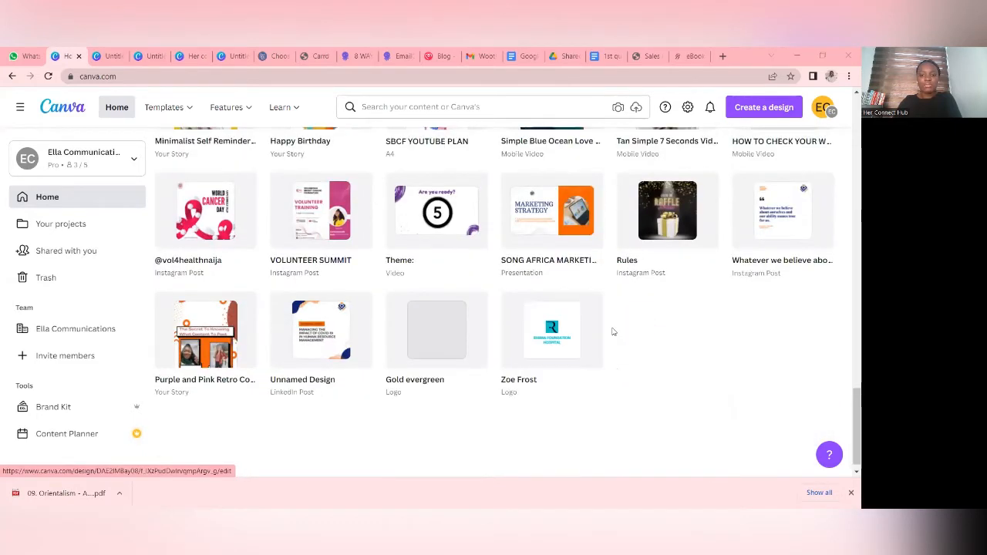
{"action": "scroll", "coordinate": [544, 342], "scroll_direction": "up", "scroll_amount": 1}
{"action": "scroll", "coordinate": [535, 334], "scroll_direction": "up", "scroll_amount": 5}
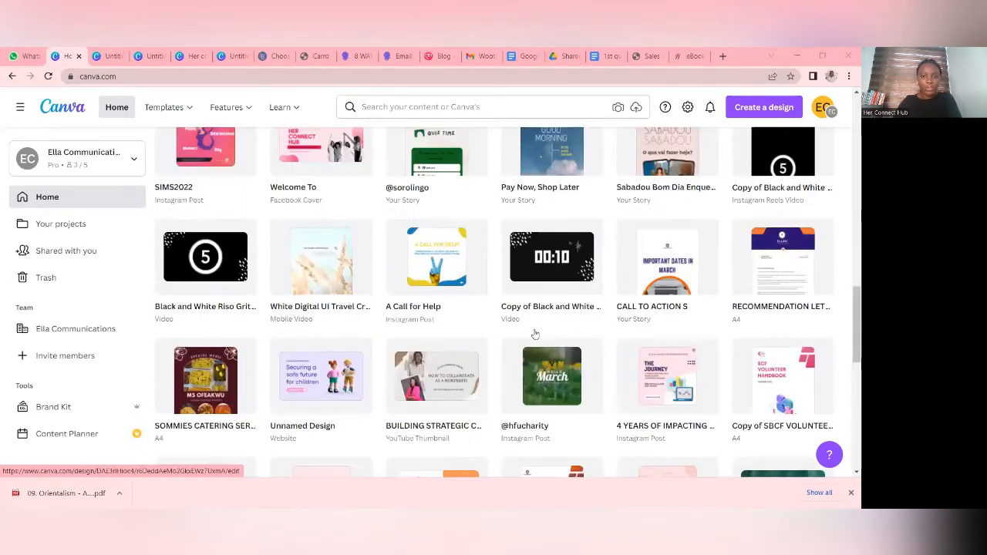
{"action": "scroll", "coordinate": [535, 334], "scroll_direction": "up", "scroll_amount": 10}
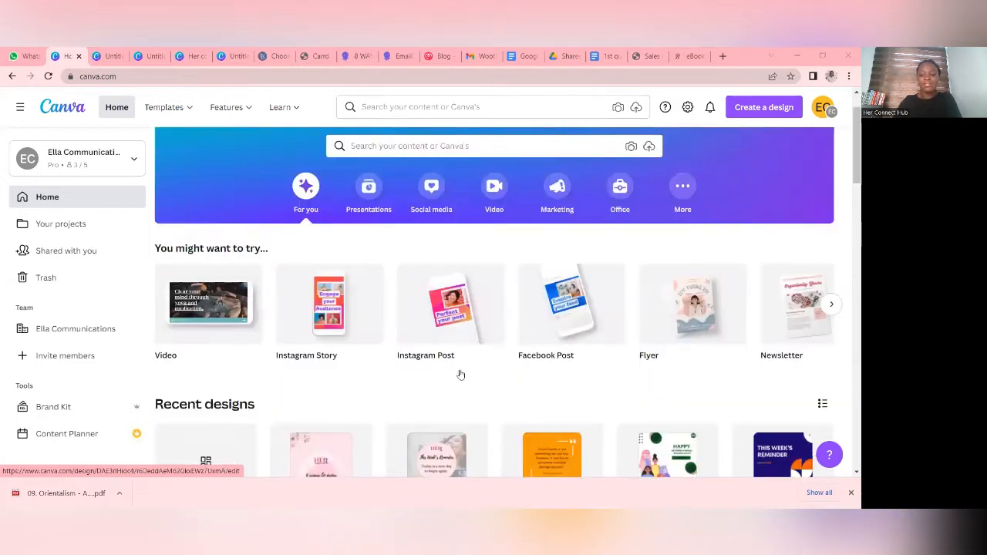
{"action": "scroll", "coordinate": [461, 375], "scroll_direction": "down", "scroll_amount": 1}
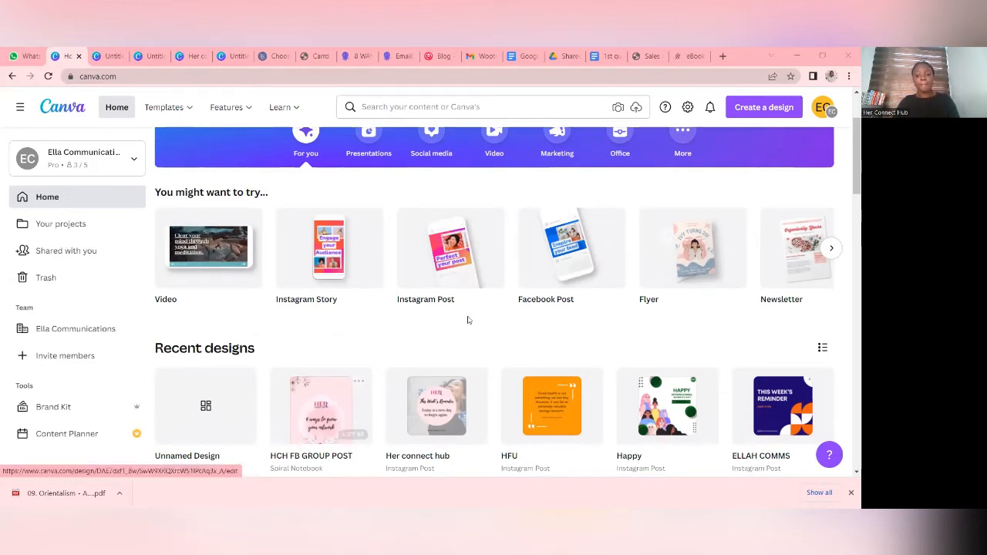
{"action": "scroll", "coordinate": [417, 319], "scroll_direction": "up", "scroll_amount": 2}
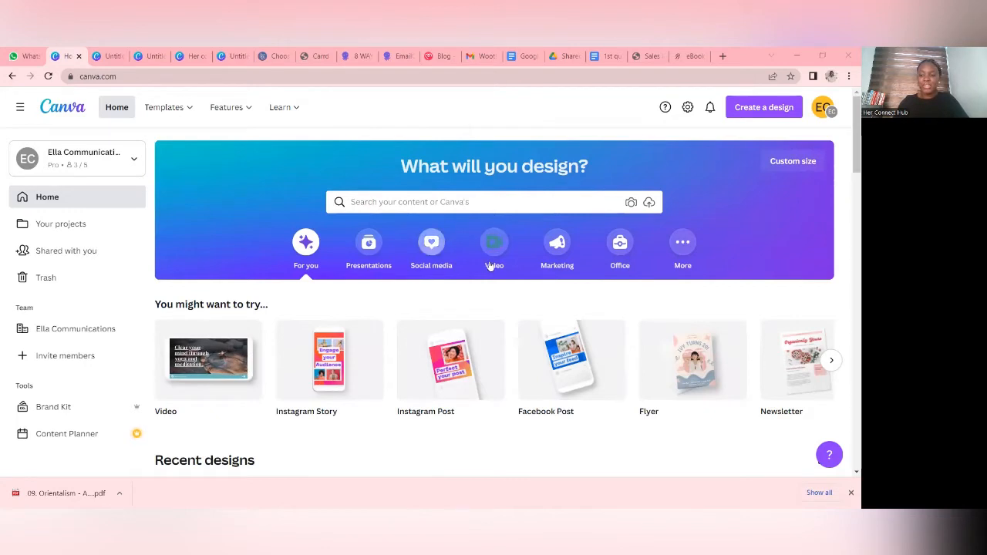
{"action": "scroll", "coordinate": [533, 365], "scroll_direction": "down", "scroll_amount": 1}
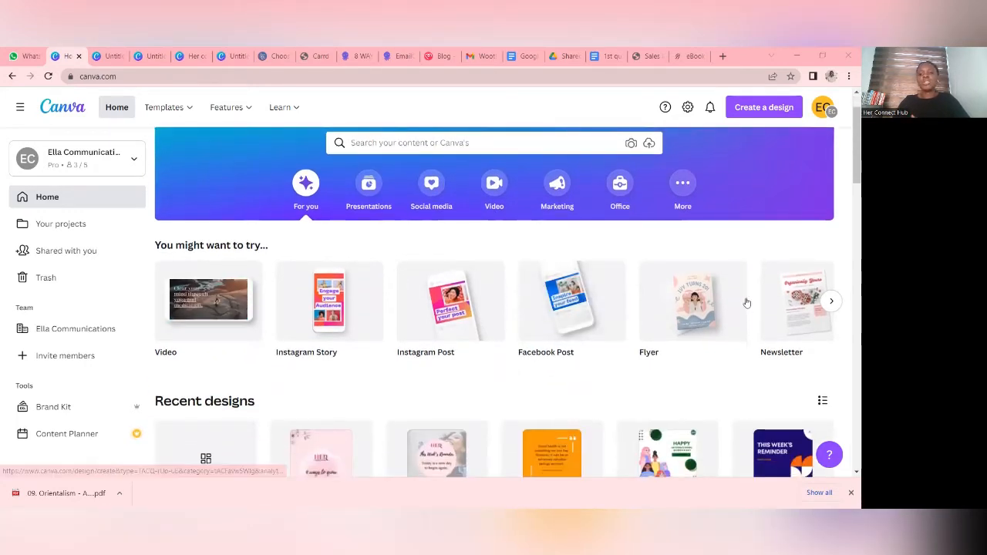
{"action": "scroll", "coordinate": [678, 416], "scroll_direction": "up", "scroll_amount": 1}
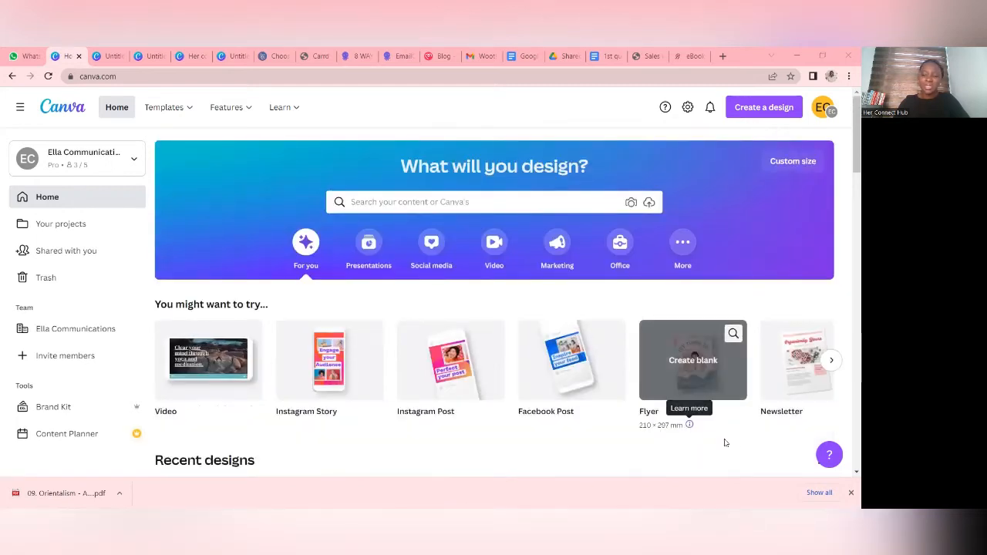
{"action": "scroll", "coordinate": [725, 436], "scroll_direction": "down", "scroll_amount": 1}
{"action": "scroll", "coordinate": [691, 401], "scroll_direction": "down", "scroll_amount": 1}
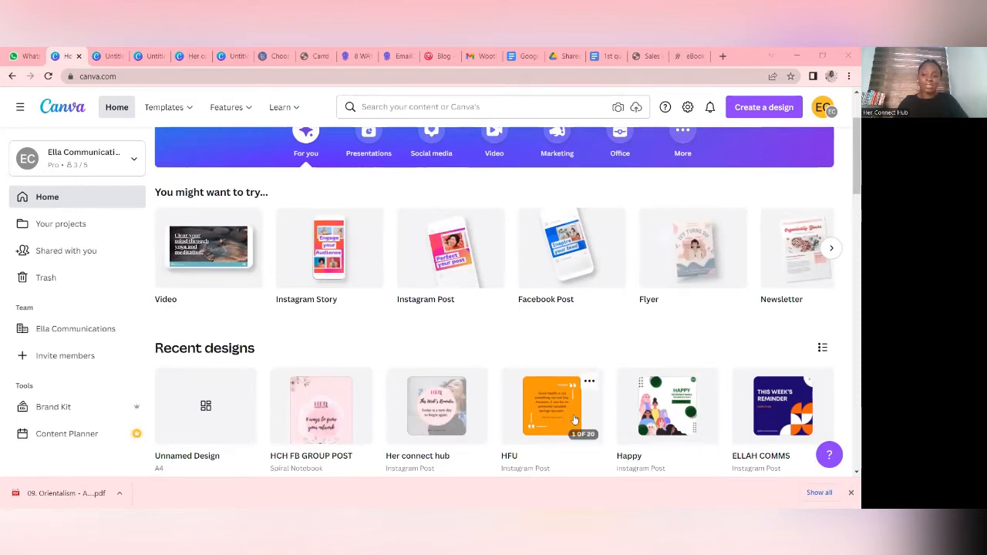
{"action": "scroll", "coordinate": [626, 364], "scroll_direction": "up", "scroll_amount": 1}
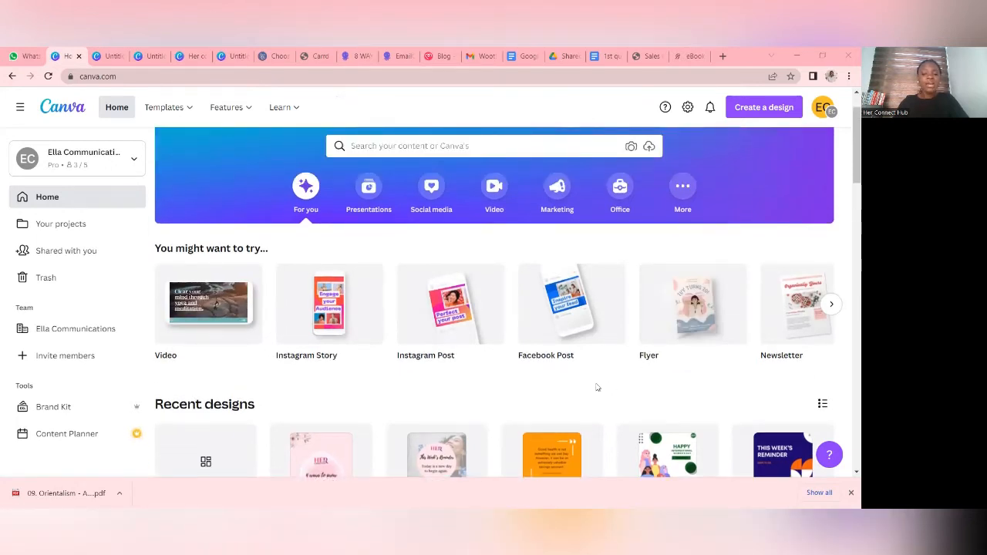
{"action": "scroll", "coordinate": [473, 406], "scroll_direction": "down", "scroll_amount": 2}
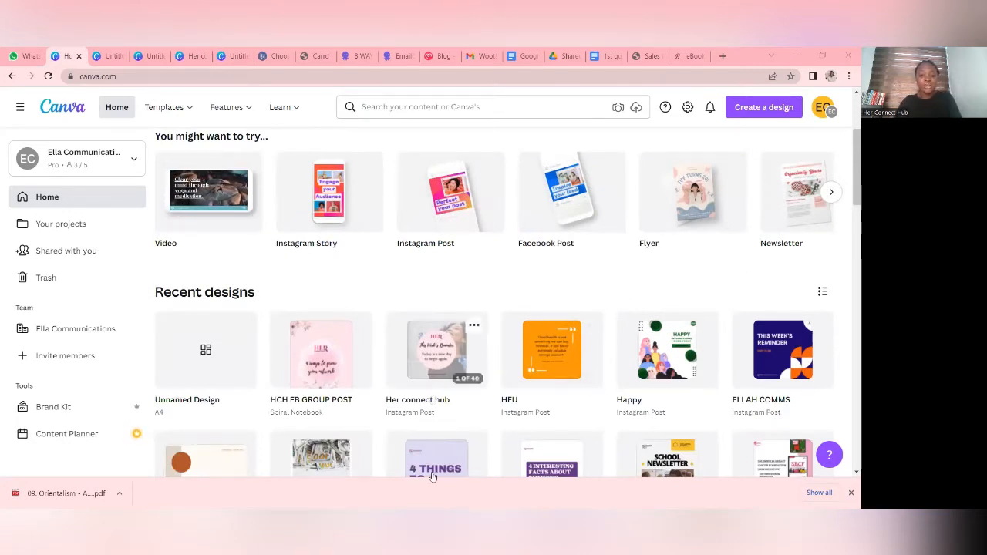
{"action": "scroll", "coordinate": [678, 277], "scroll_direction": "up", "scroll_amount": 3}
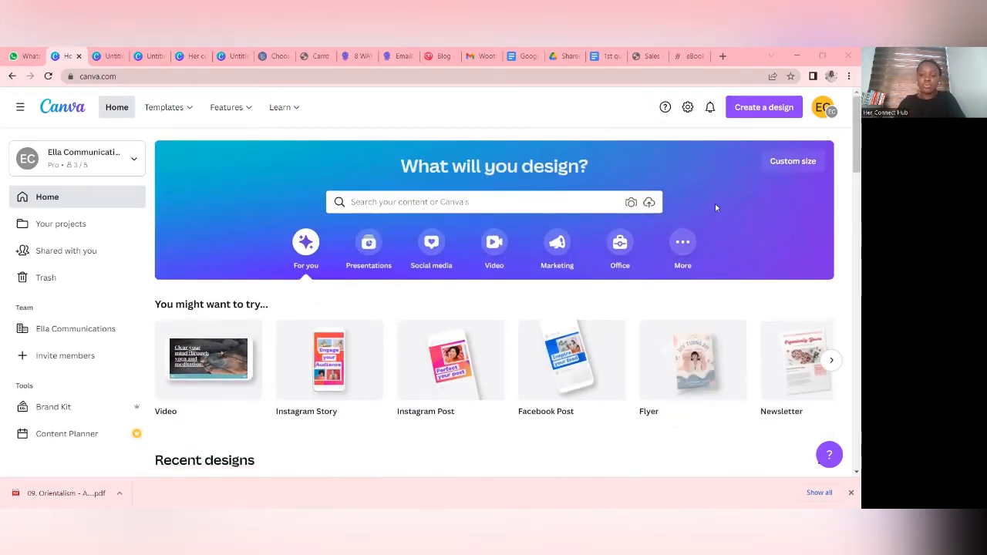
- View the recent searches and suggested templates offered by the home page's design search
{"action": "left_click", "coordinate": [560, 204]}
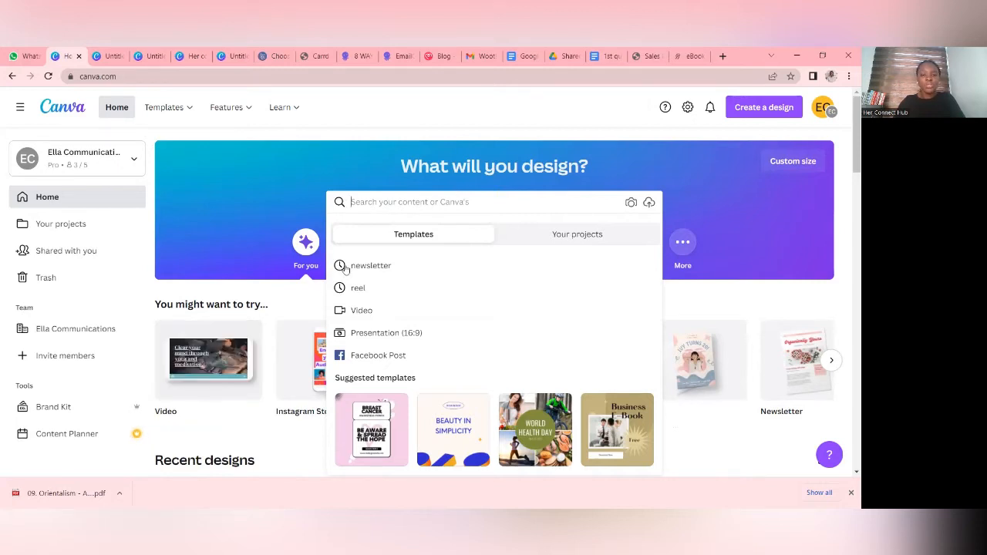
{"action": "left_click", "coordinate": [429, 202]}
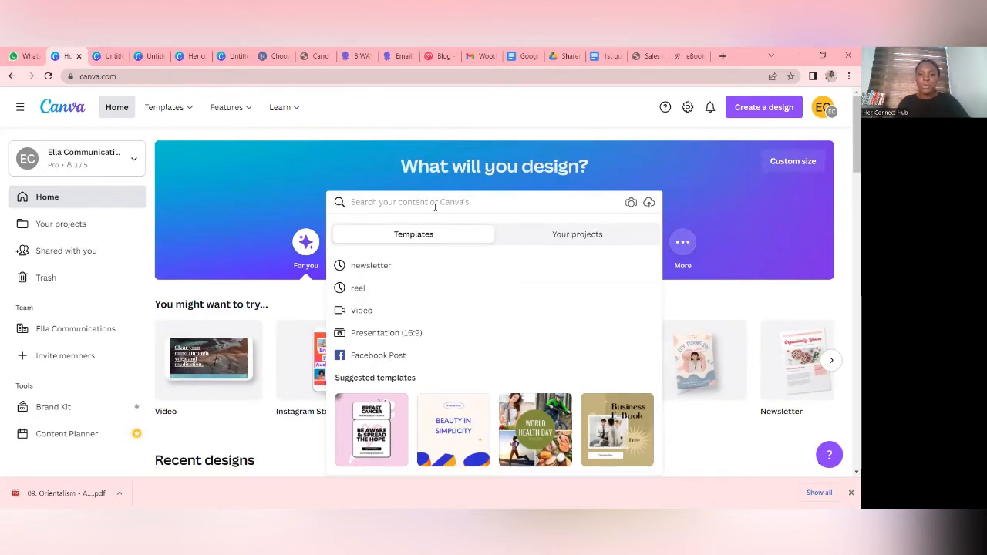
{"action": "left_click", "coordinate": [726, 170]}
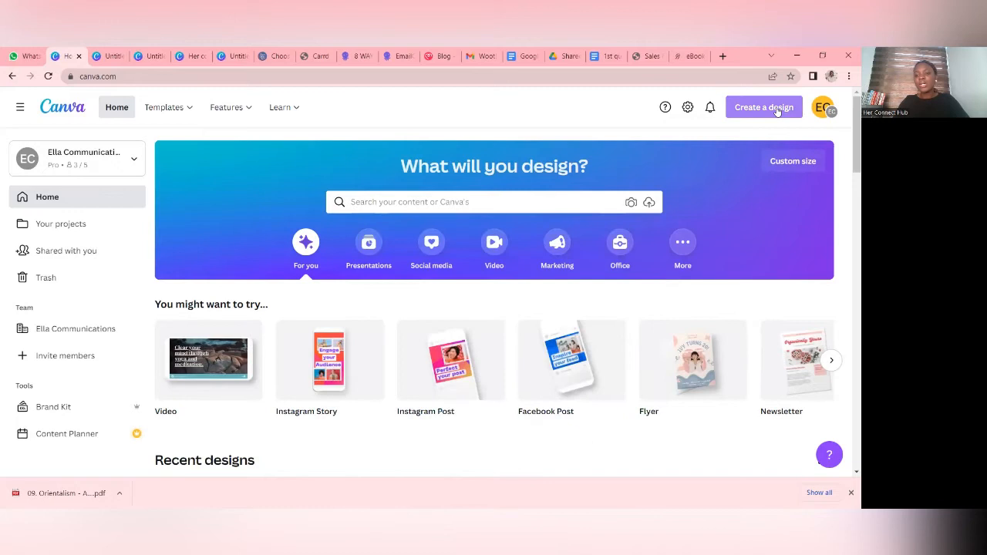
- Create a new blank design of the Newsletter type from the suggested design formats
{"action": "left_click", "coordinate": [777, 111]}
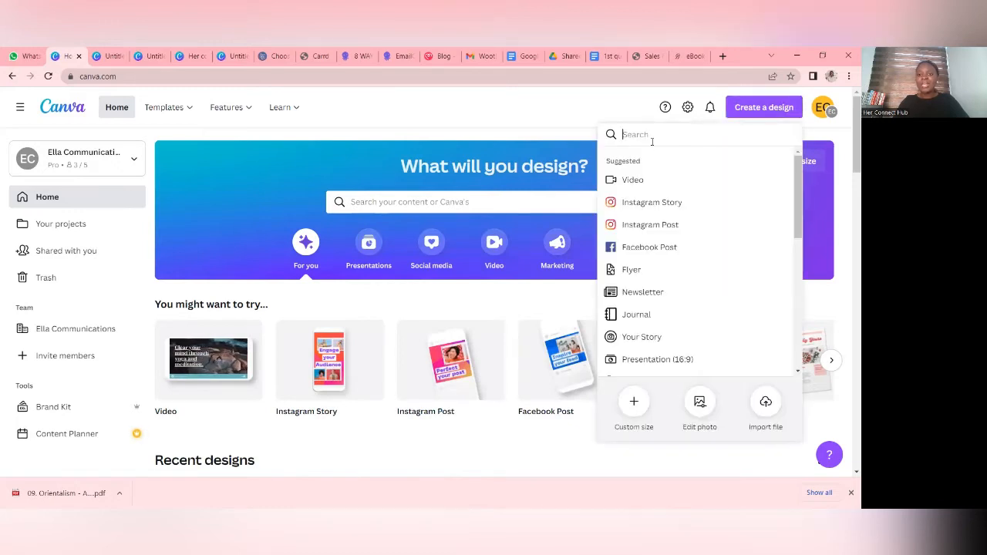
{"action": "scroll", "coordinate": [683, 254], "scroll_direction": "down", "scroll_amount": 3}
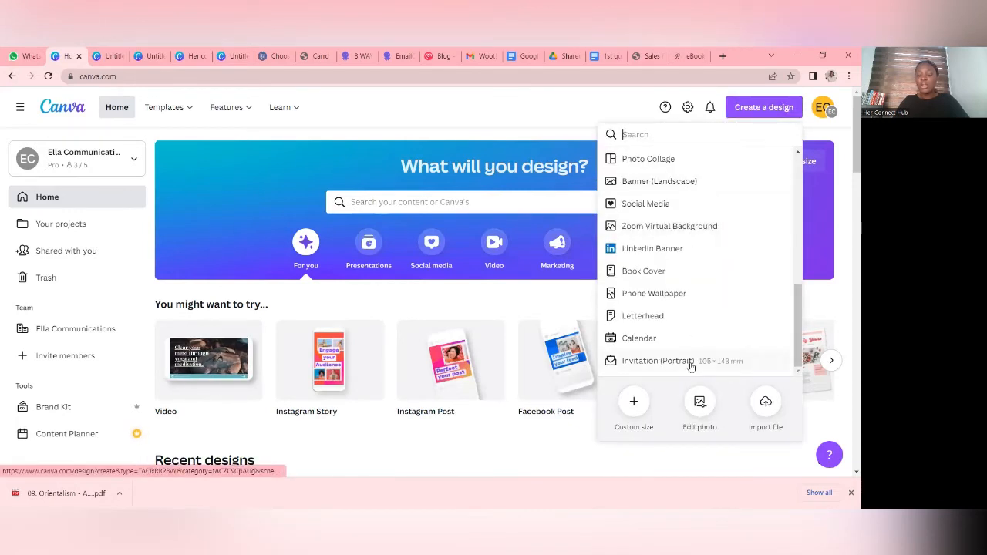
{"action": "scroll", "coordinate": [694, 332], "scroll_direction": "up", "scroll_amount": 5}
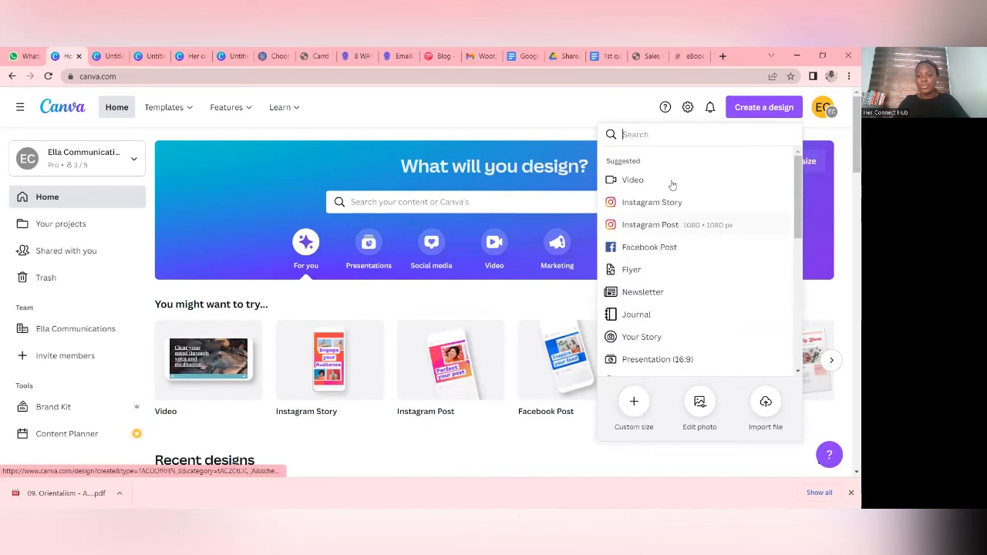
{"action": "scroll", "coordinate": [665, 187], "scroll_direction": "down", "scroll_amount": 4}
{"action": "scroll", "coordinate": [661, 247], "scroll_direction": "down", "scroll_amount": 3}
{"action": "scroll", "coordinate": [657, 262], "scroll_direction": "up", "scroll_amount": 5}
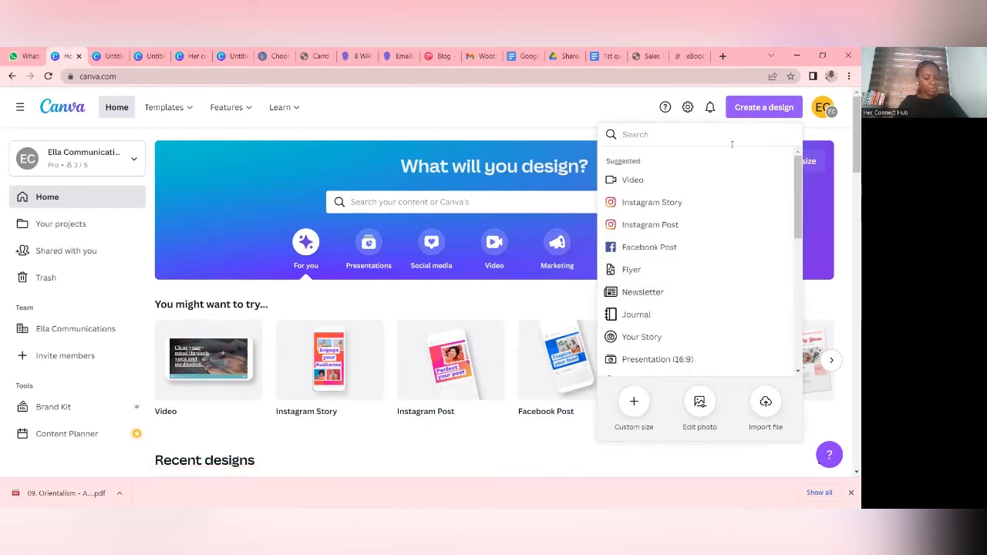
{"action": "left_click", "coordinate": [692, 294]}
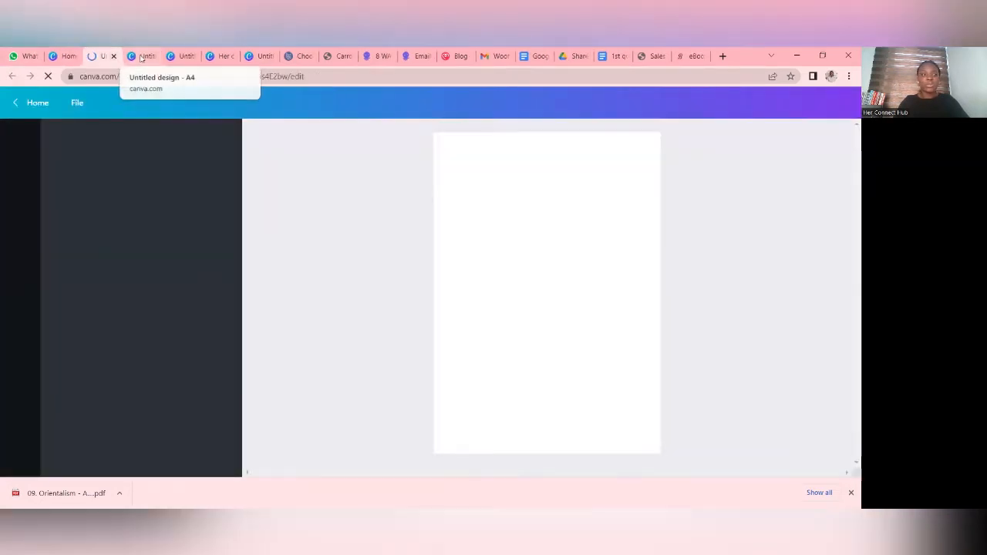
- View the existing School Newsletter design, and look over the newsletter template categories offered for the blank design
{"action": "left_click", "coordinate": [141, 57]}
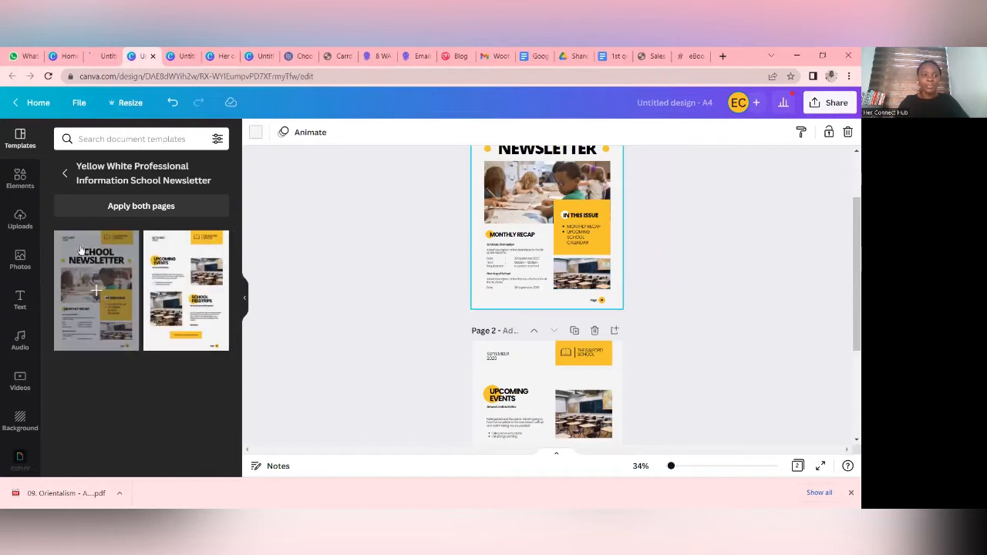
{"action": "left_click", "coordinate": [98, 56]}
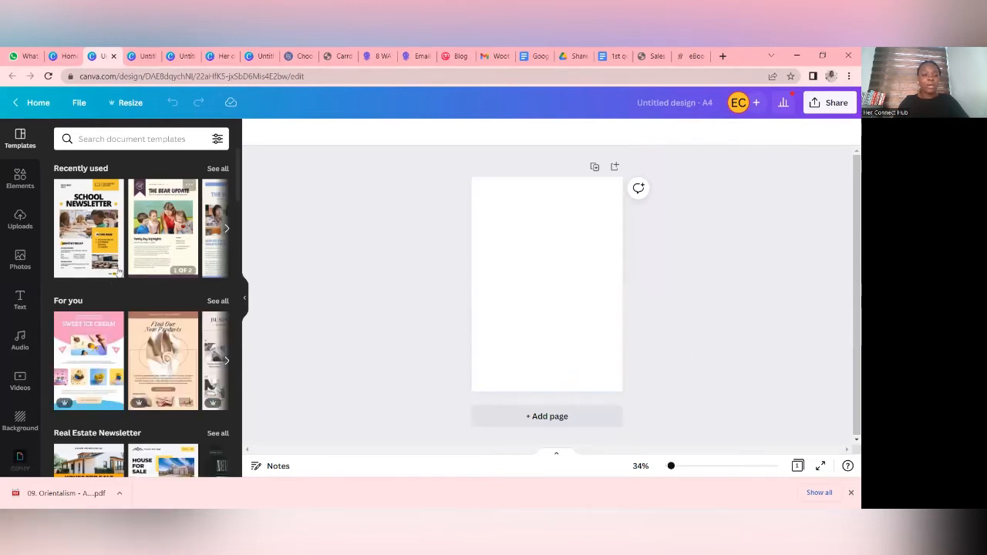
{"action": "scroll", "coordinate": [148, 214], "scroll_direction": "down", "scroll_amount": 5}
{"action": "scroll", "coordinate": [148, 213], "scroll_direction": "down", "scroll_amount": 10}
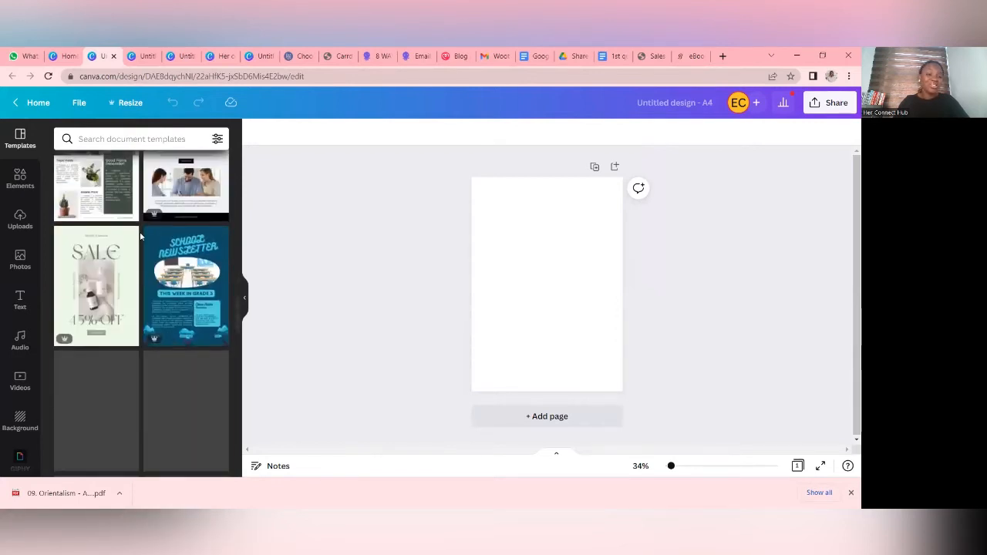
{"action": "scroll", "coordinate": [140, 237], "scroll_direction": "up", "scroll_amount": 10}
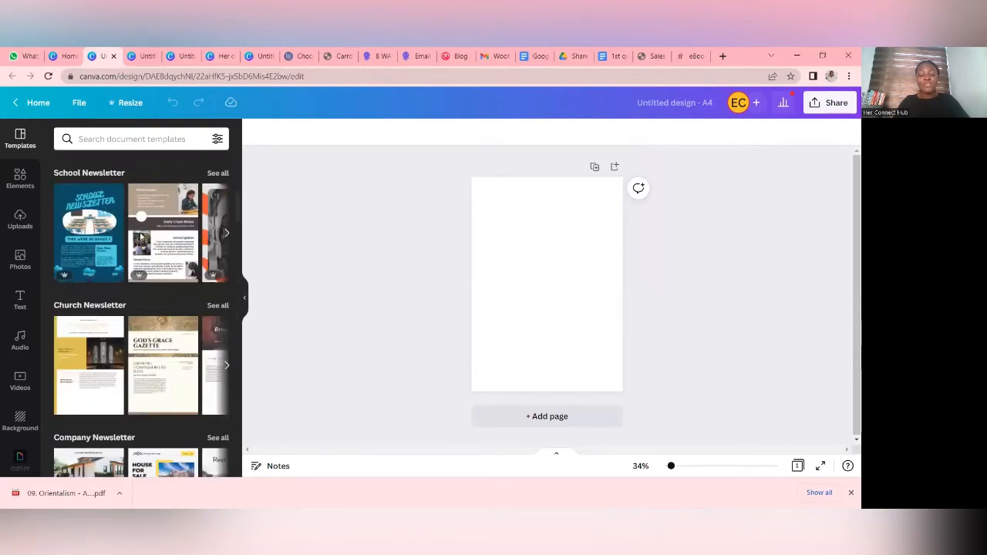
{"action": "scroll", "coordinate": [140, 237], "scroll_direction": "up", "scroll_amount": 5}
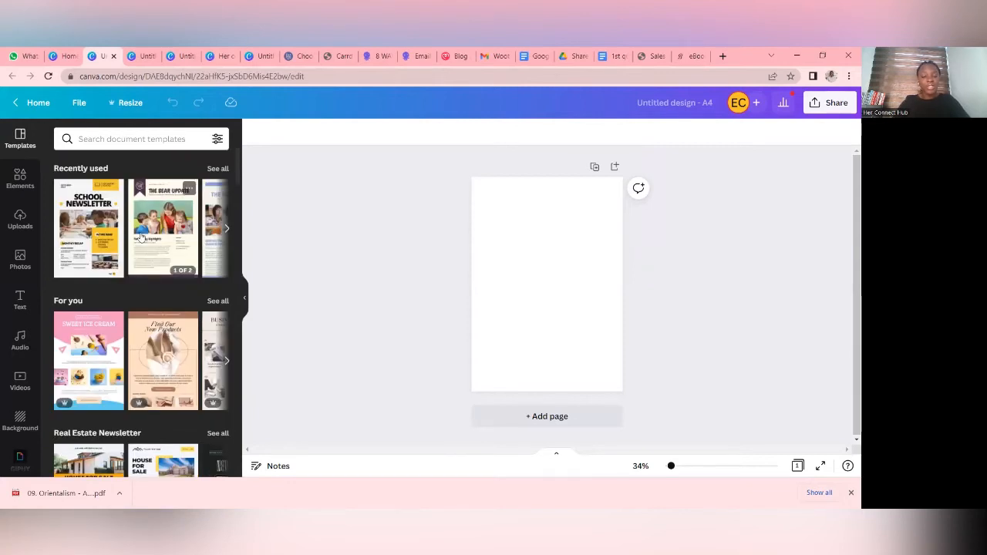
- Check the 1st quarter newsletter text in Google Docs and return to the blank newsletter in Canva
{"action": "left_click", "coordinate": [616, 56]}
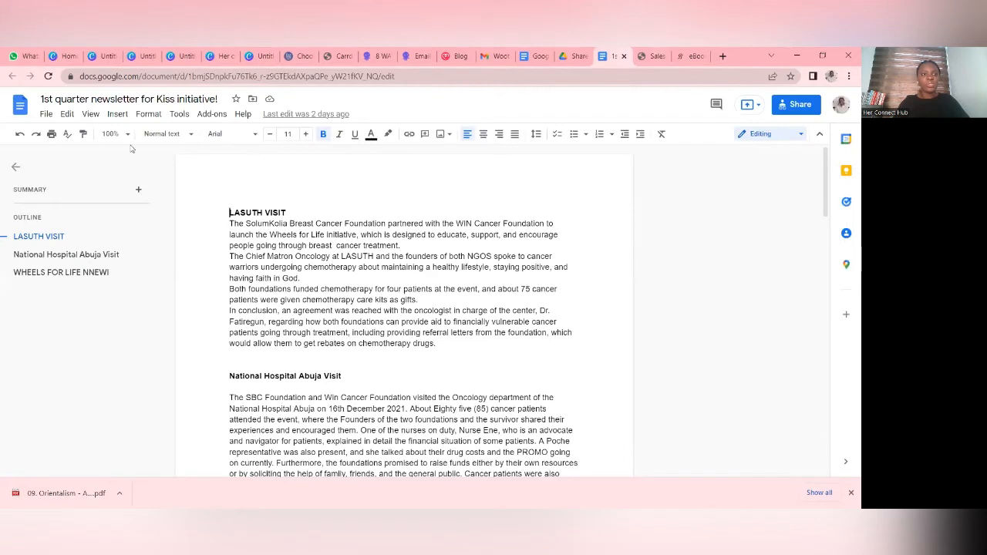
{"action": "left_click", "coordinate": [91, 56]}
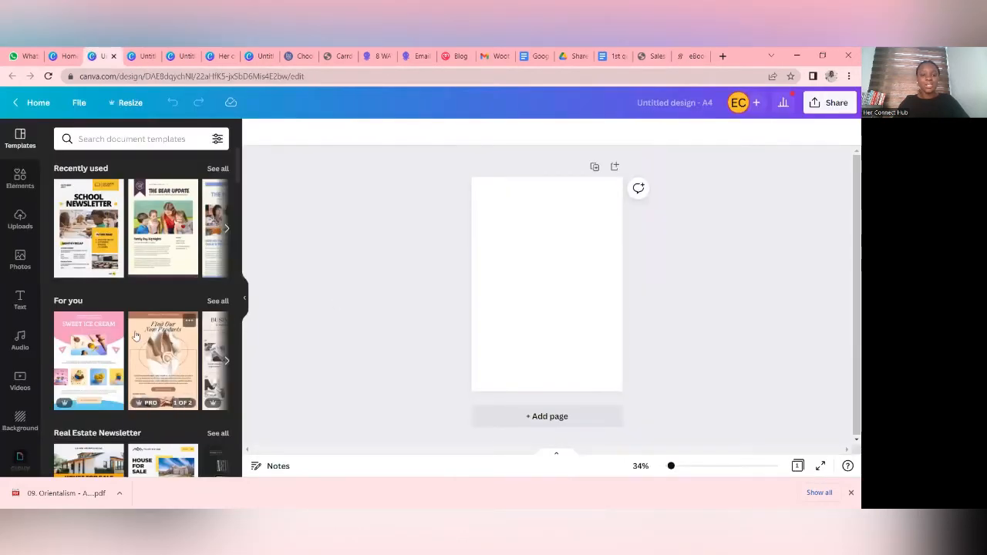
- Look through the newsletter template categories and the full list of document templates for a suitable layout
{"action": "scroll", "coordinate": [131, 293], "scroll_direction": "down", "scroll_amount": 10}
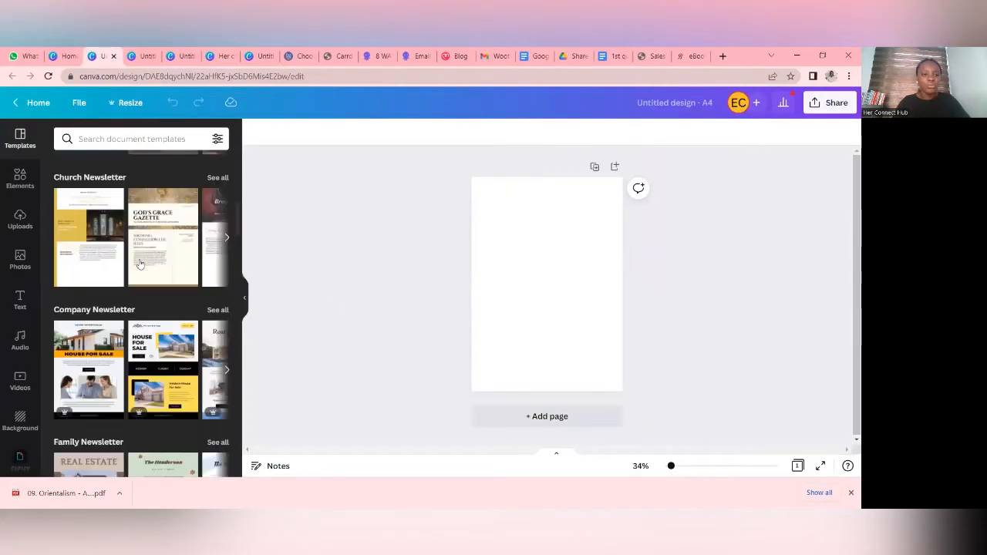
{"action": "scroll", "coordinate": [141, 264], "scroll_direction": "down", "scroll_amount": 5}
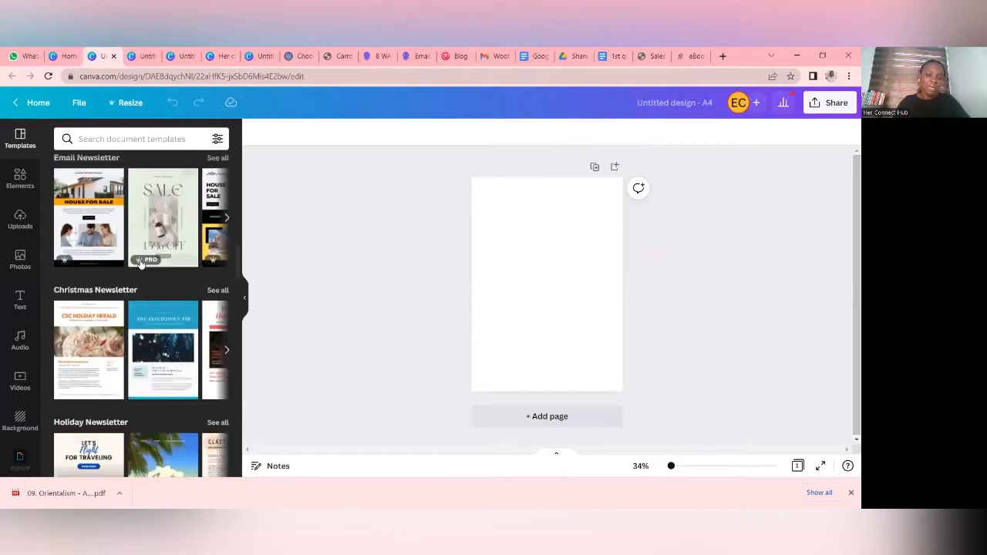
{"action": "scroll", "coordinate": [141, 263], "scroll_direction": "down", "scroll_amount": 5}
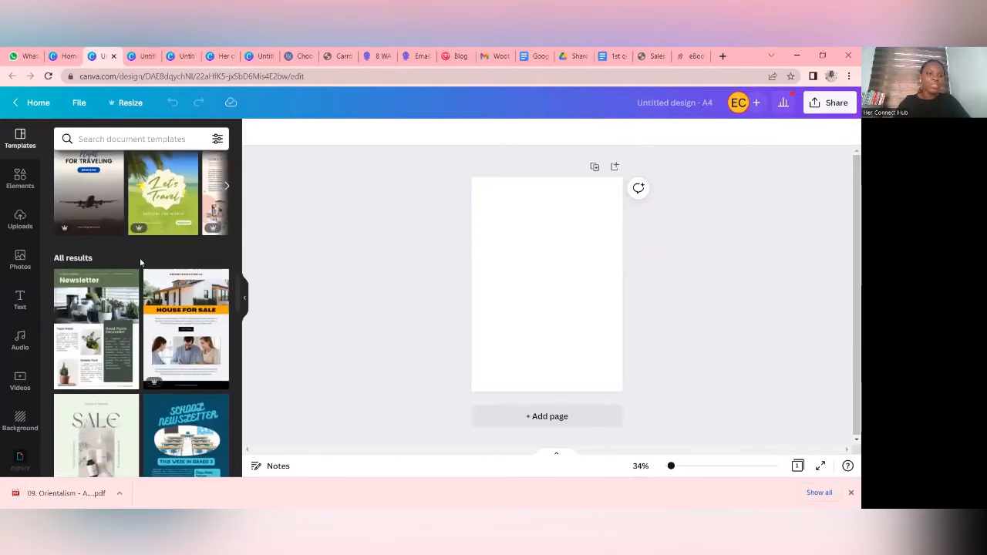
{"action": "scroll", "coordinate": [141, 264], "scroll_direction": "down", "scroll_amount": 2}
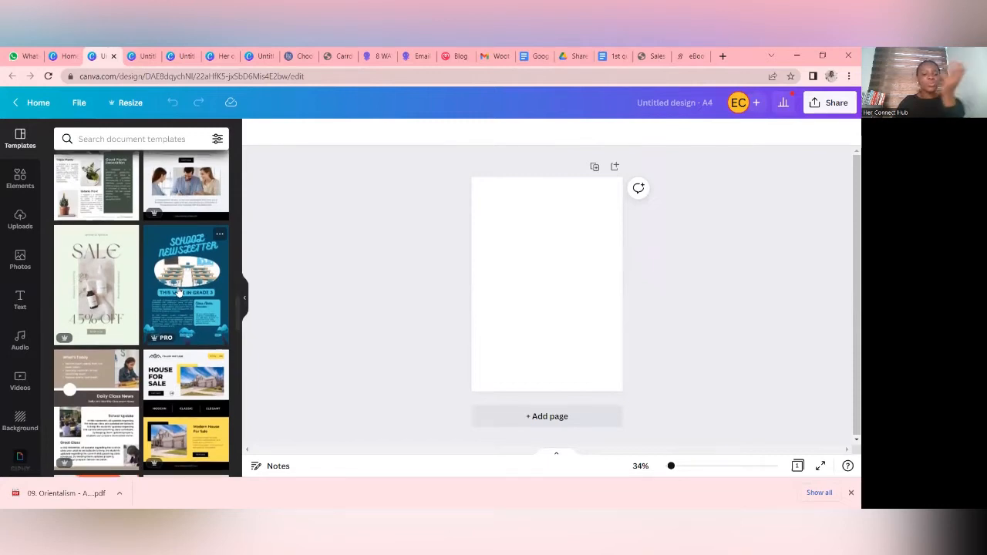
{"action": "scroll", "coordinate": [178, 292], "scroll_direction": "down", "scroll_amount": 2}
{"action": "scroll", "coordinate": [178, 292], "scroll_direction": "down", "scroll_amount": 5}
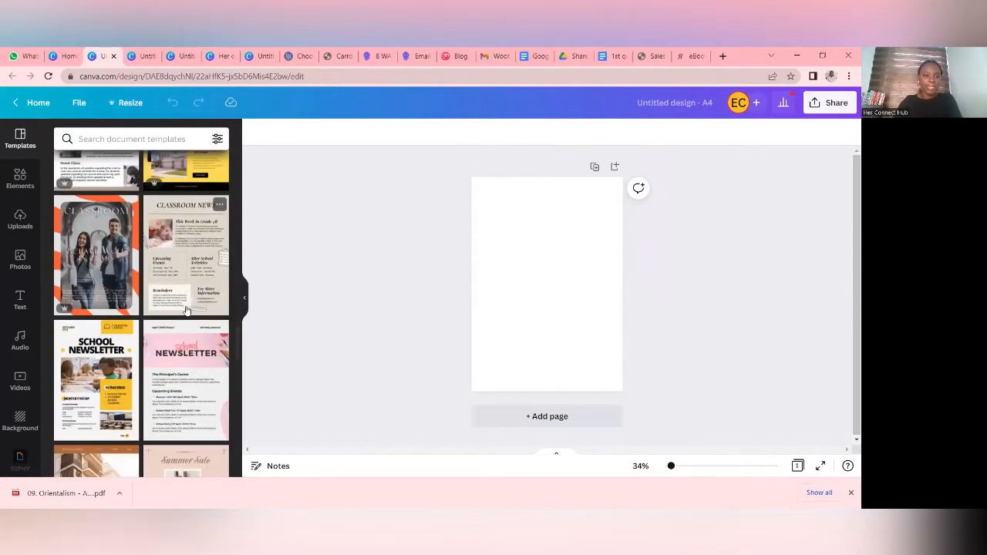
{"action": "scroll", "coordinate": [185, 306], "scroll_direction": "down", "scroll_amount": 8}
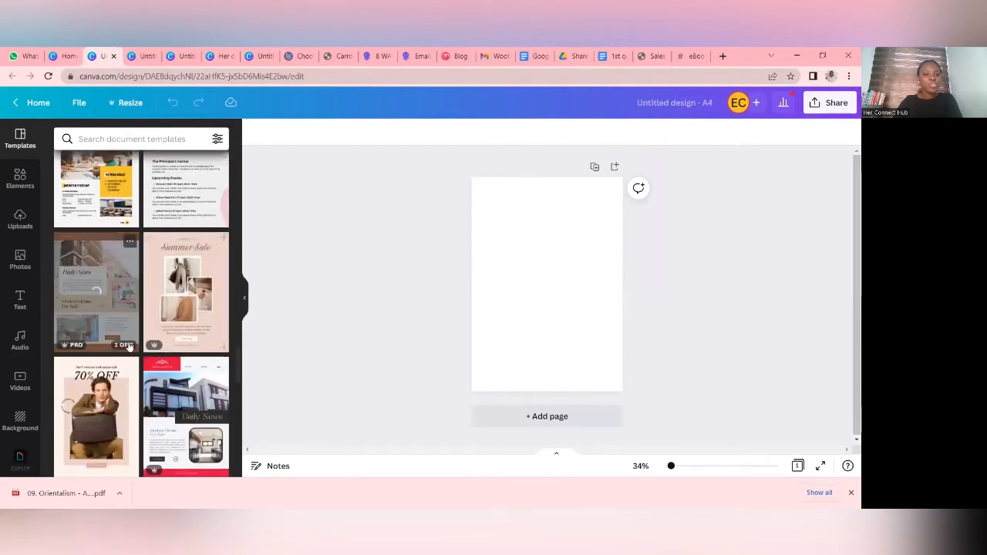
{"action": "scroll", "coordinate": [159, 343], "scroll_direction": "down", "scroll_amount": 4}
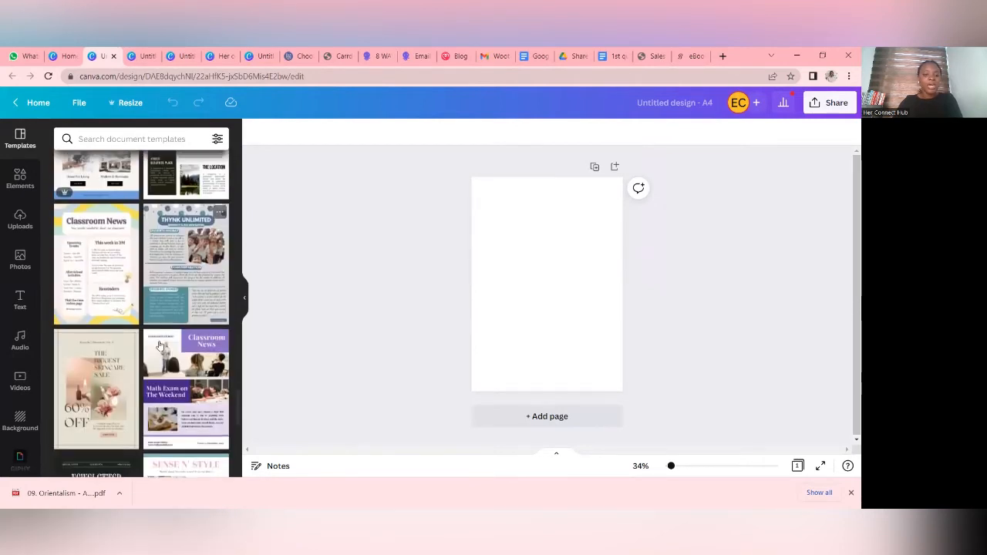
{"action": "scroll", "coordinate": [162, 332], "scroll_direction": "down", "scroll_amount": 2}
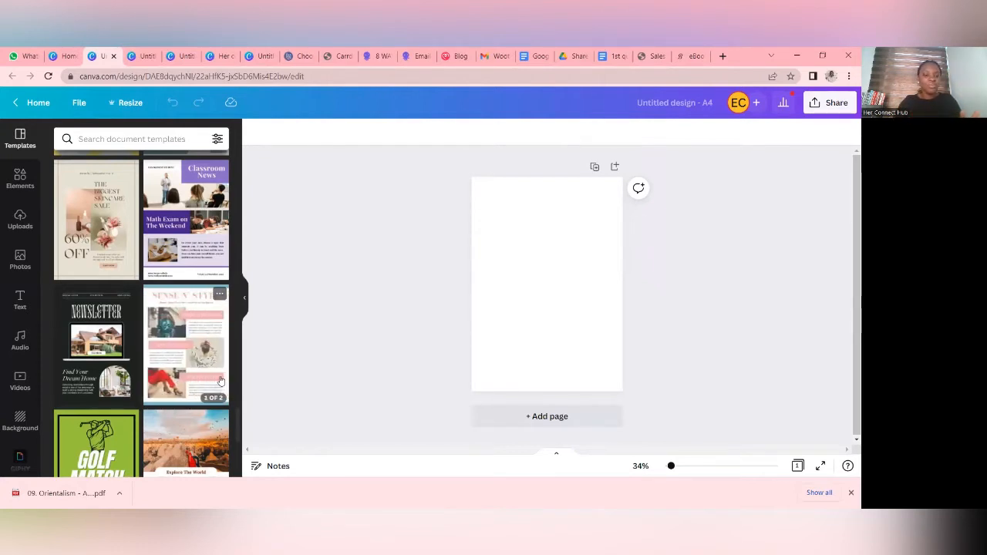
{"action": "scroll", "coordinate": [216, 381], "scroll_direction": "down", "scroll_amount": 3}
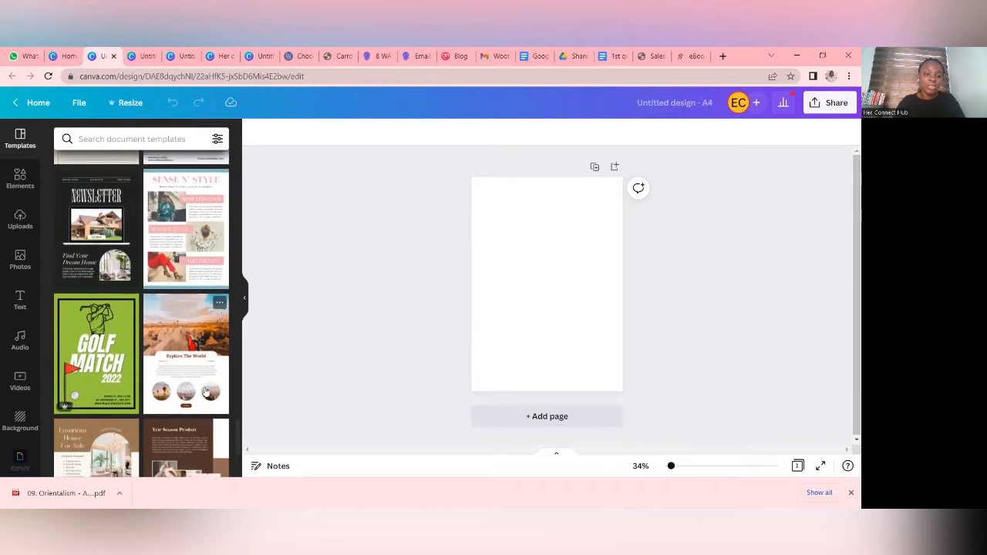
{"action": "scroll", "coordinate": [210, 389], "scroll_direction": "down", "scroll_amount": 4}
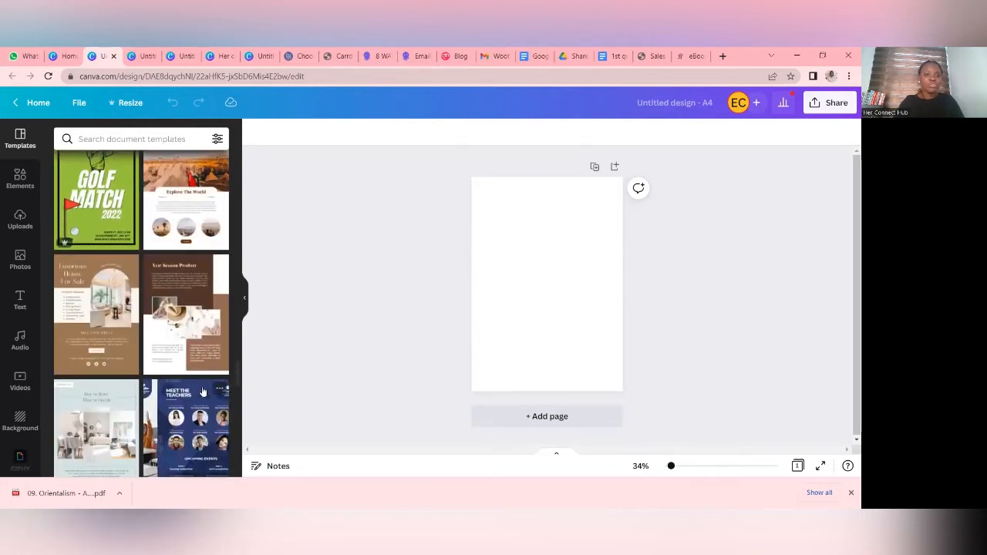
{"action": "scroll", "coordinate": [202, 391], "scroll_direction": "down", "scroll_amount": 1}
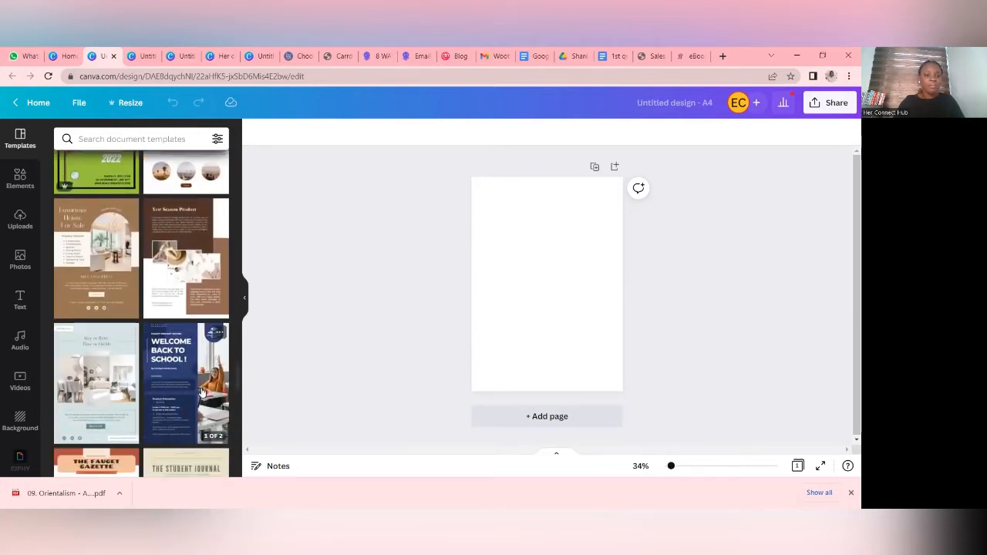
{"action": "scroll", "coordinate": [185, 379], "scroll_direction": "up", "scroll_amount": 5}
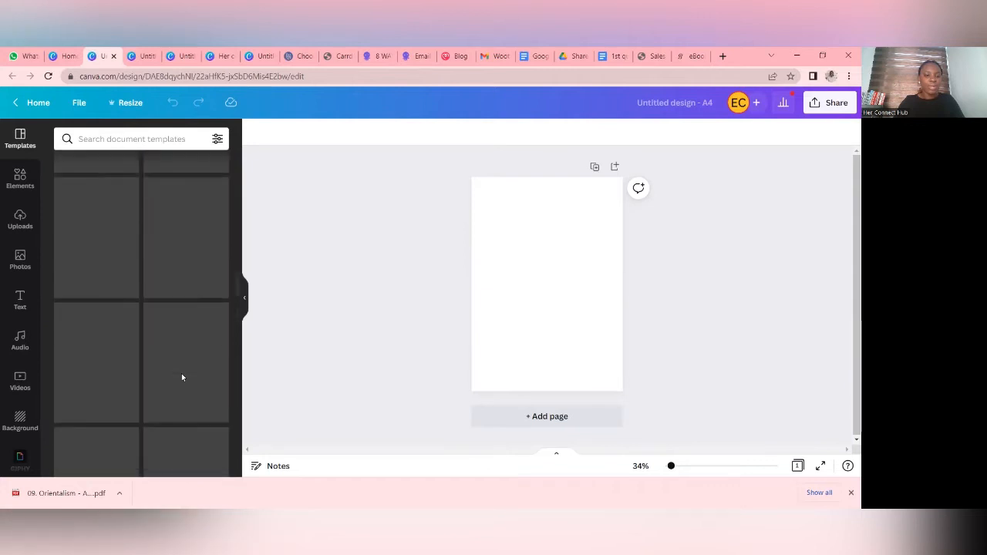
{"action": "scroll", "coordinate": [183, 377], "scroll_direction": "up", "scroll_amount": 10}
{"action": "scroll", "coordinate": [232, 342], "scroll_direction": "up", "scroll_amount": 5}
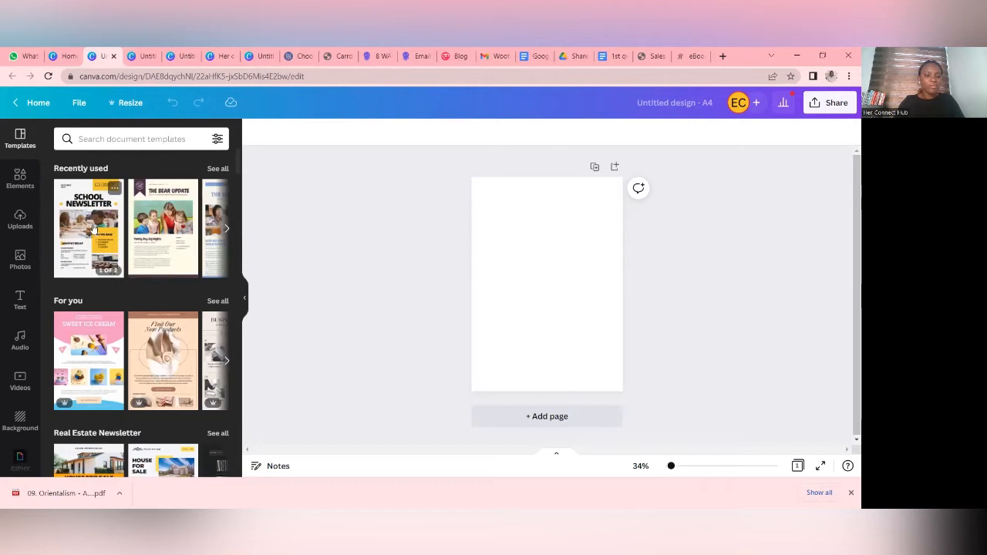
- Apply the cover page of the recently used Yellow White Professional Information School Newsletter template to the blank page, and add a second page
{"action": "left_click", "coordinate": [92, 229]}
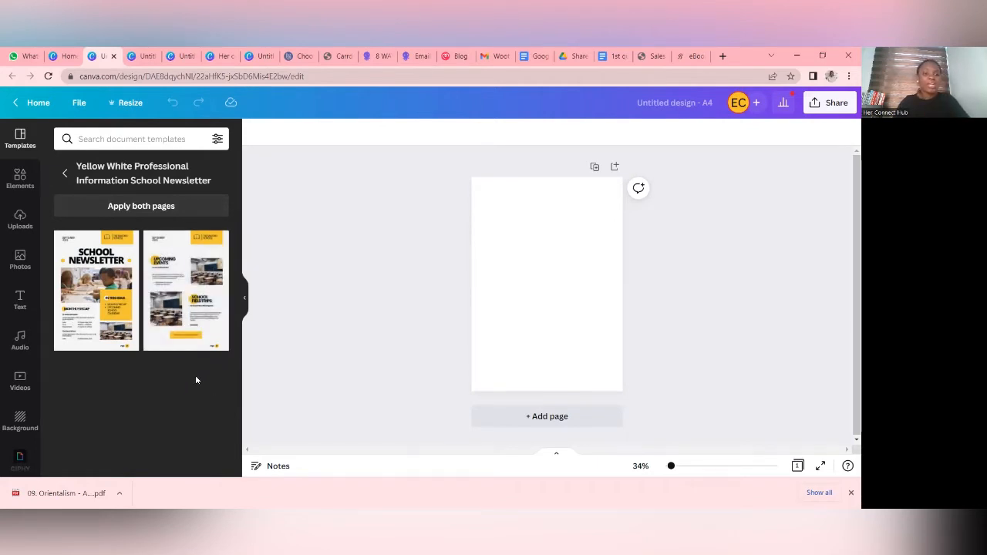
{"action": "left_click", "coordinate": [80, 295]}
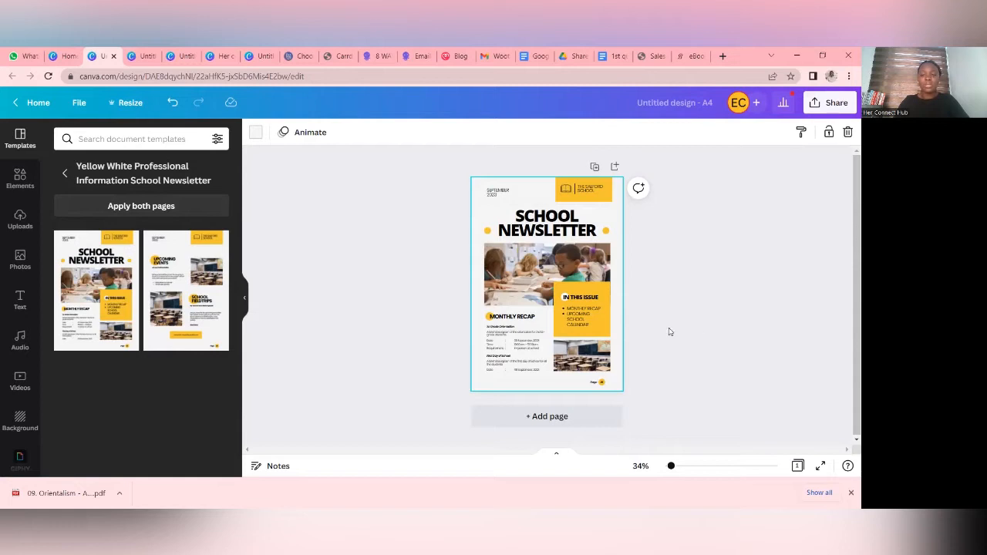
{"action": "left_click", "coordinate": [560, 415]}
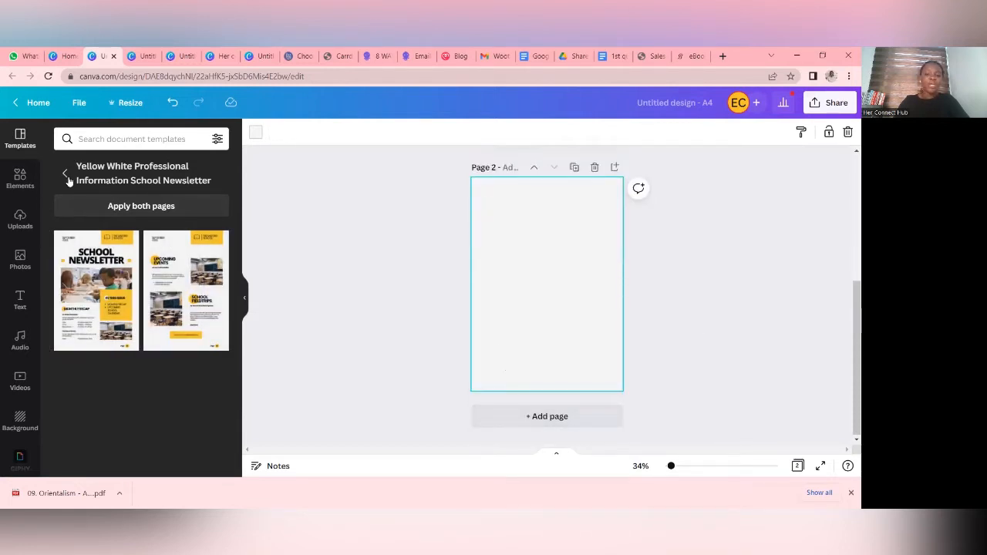
{"action": "scroll", "coordinate": [558, 304], "scroll_direction": "up", "scroll_amount": 3}
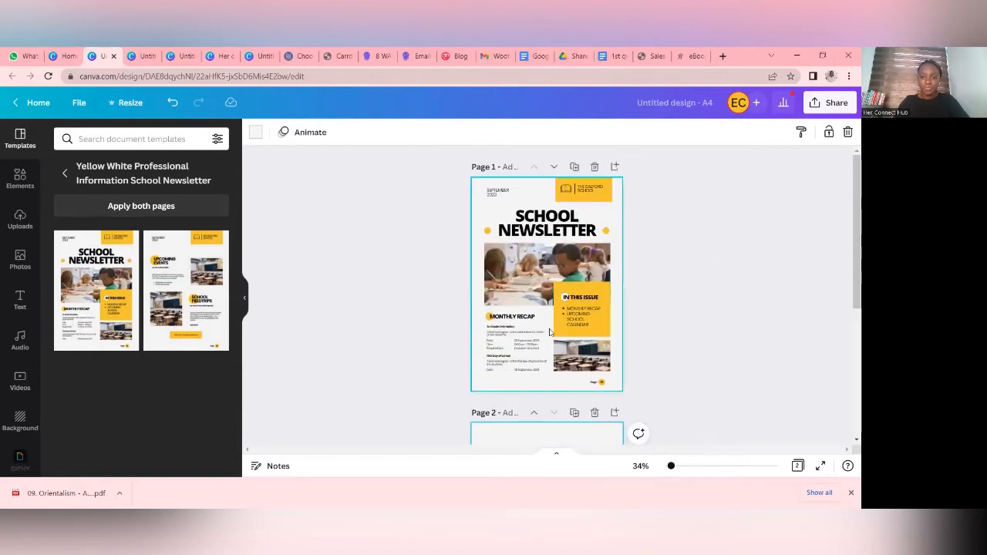
{"action": "scroll", "coordinate": [550, 331], "scroll_direction": "down", "scroll_amount": 3}
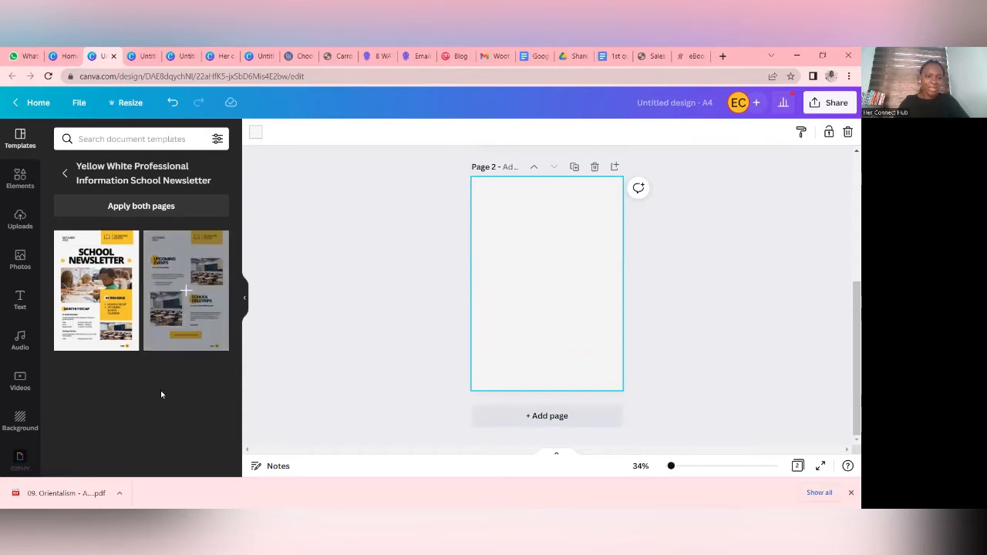
- Apply the second page of the Pink and Light Blue Bordered Email Newsletter template (Sense N' Style) to page 2
{"action": "left_click", "coordinate": [67, 174]}
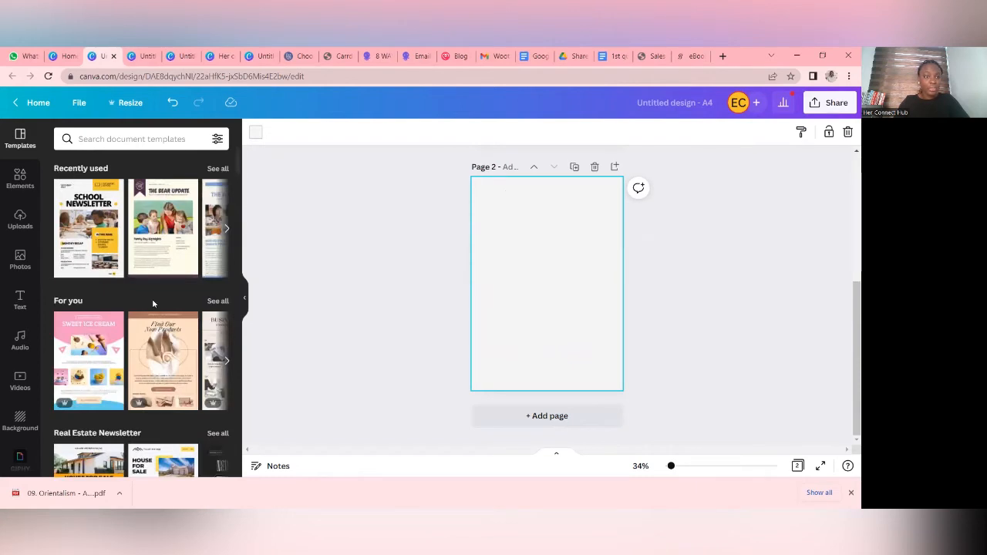
{"action": "scroll", "coordinate": [151, 298], "scroll_direction": "down", "scroll_amount": 1}
{"action": "scroll", "coordinate": [152, 299], "scroll_direction": "up", "scroll_amount": 1}
{"action": "scroll", "coordinate": [152, 300], "scroll_direction": "down", "scroll_amount": 3}
{"action": "scroll", "coordinate": [153, 303], "scroll_direction": "down", "scroll_amount": 6}
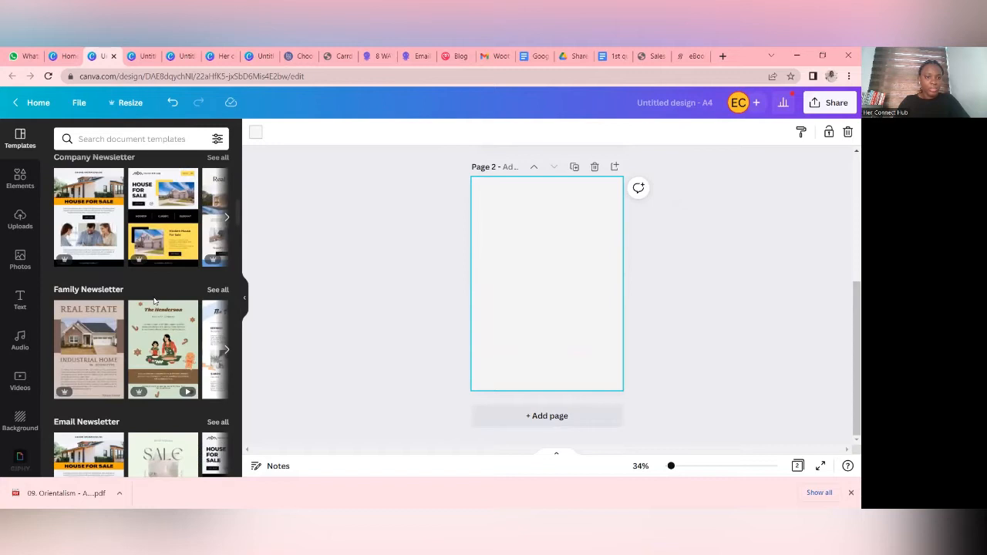
{"action": "scroll", "coordinate": [154, 301], "scroll_direction": "down", "scroll_amount": 10}
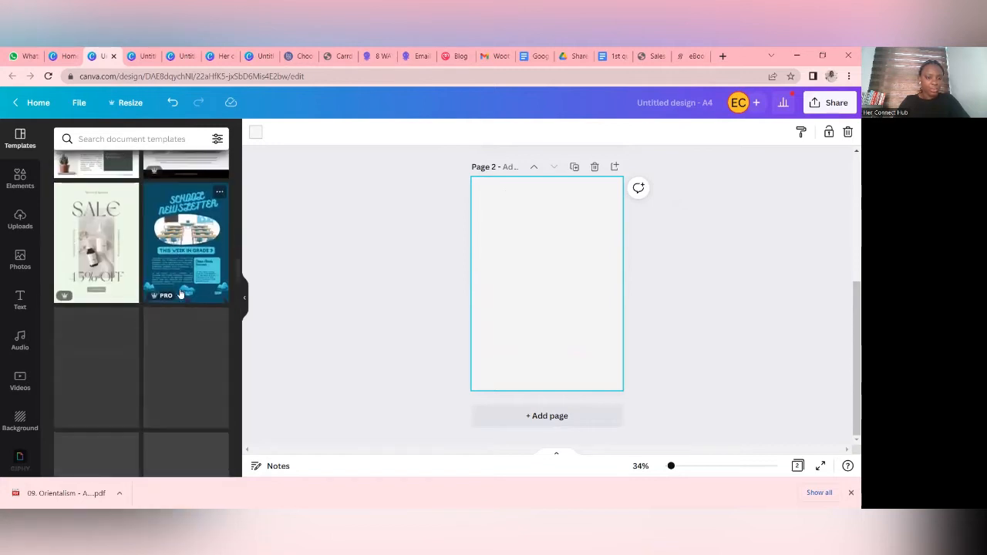
{"action": "scroll", "coordinate": [180, 294], "scroll_direction": "down", "scroll_amount": 5}
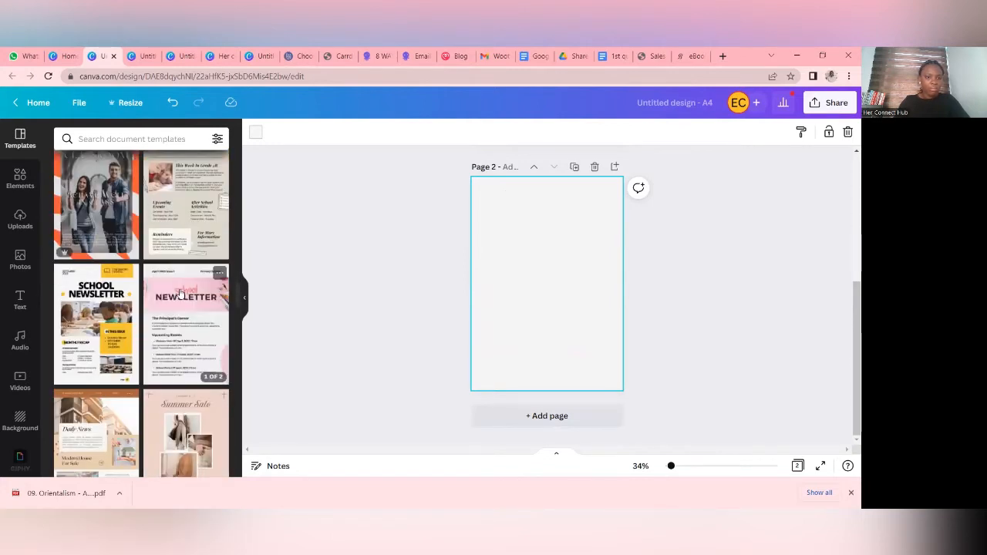
{"action": "scroll", "coordinate": [180, 294], "scroll_direction": "down", "scroll_amount": 10}
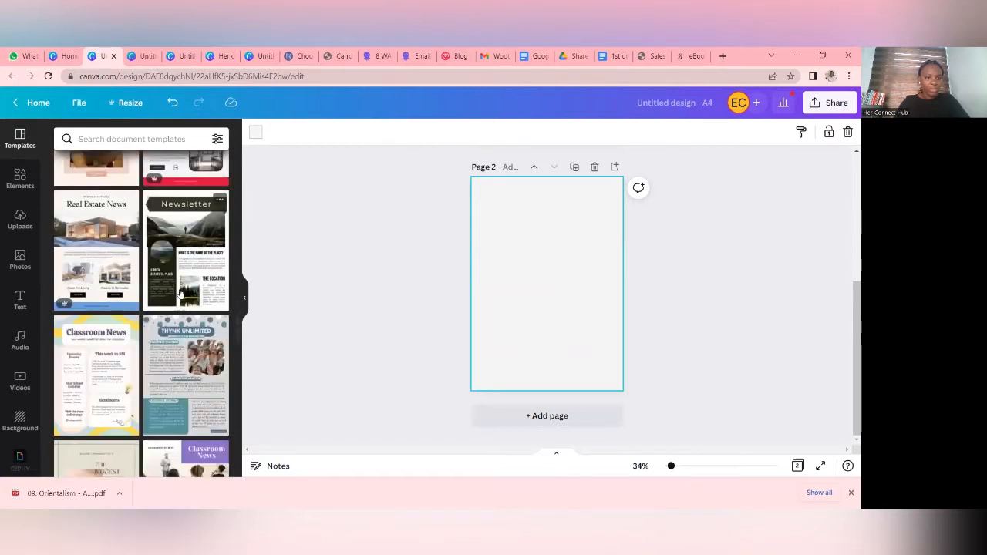
{"action": "scroll", "coordinate": [179, 293], "scroll_direction": "down", "scroll_amount": 5}
{"action": "scroll", "coordinate": [179, 294], "scroll_direction": "down", "scroll_amount": 5}
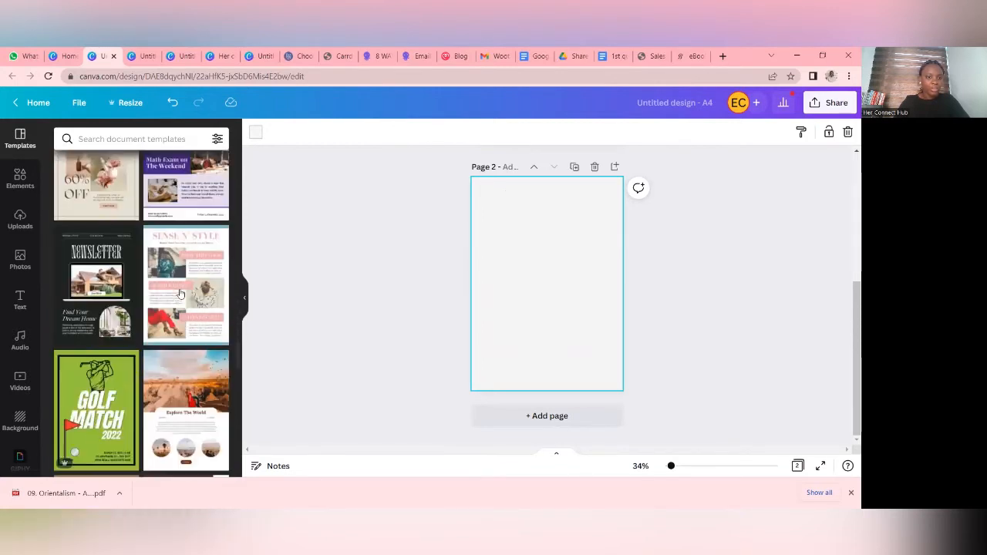
{"action": "left_click", "coordinate": [179, 294]}
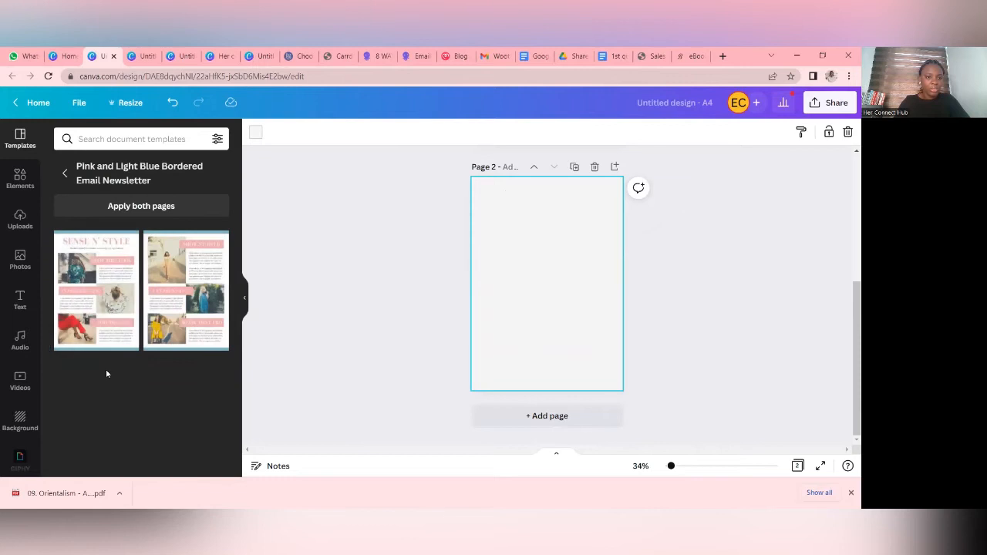
{"action": "left_click", "coordinate": [202, 287]}
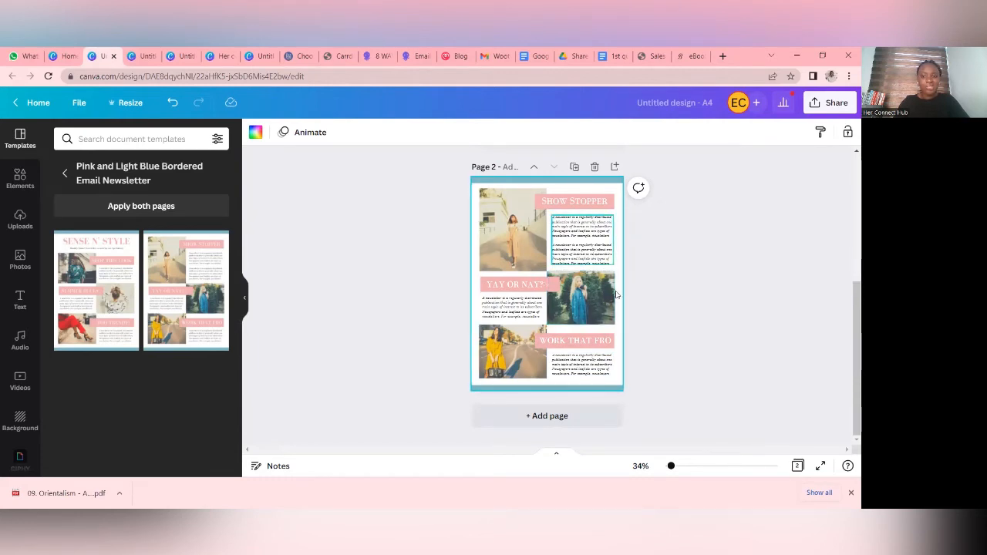
- Add a third page and fill it with the second page of the recently used Mavi ve Turuncu Kuş İllüstrasyonu Bülten template
{"action": "left_click", "coordinate": [66, 176]}
{"action": "scroll", "coordinate": [117, 177], "scroll_direction": "down", "scroll_amount": 10}
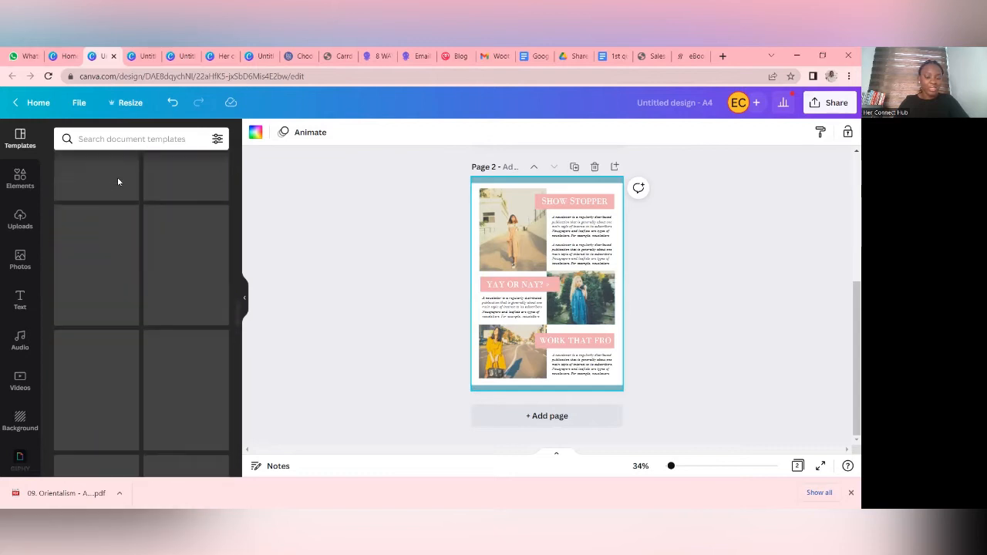
{"action": "scroll", "coordinate": [120, 182], "scroll_direction": "down", "scroll_amount": 10}
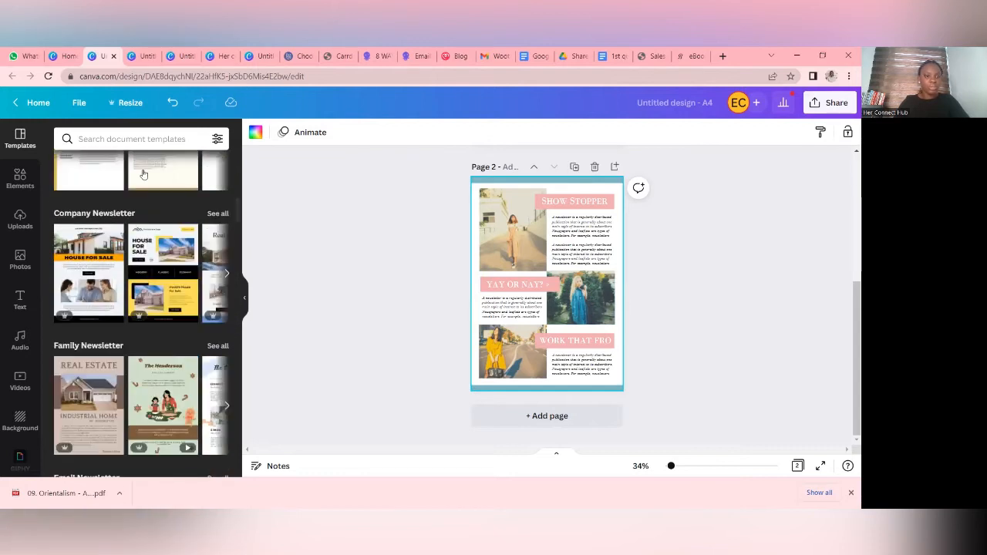
{"action": "scroll", "coordinate": [122, 182], "scroll_direction": "up", "scroll_amount": 5}
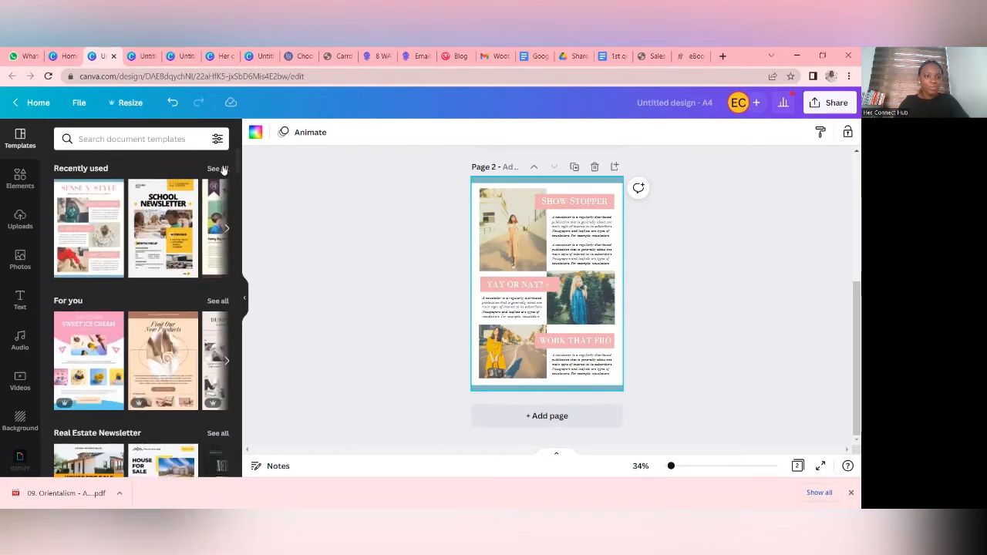
{"action": "left_click", "coordinate": [218, 168]}
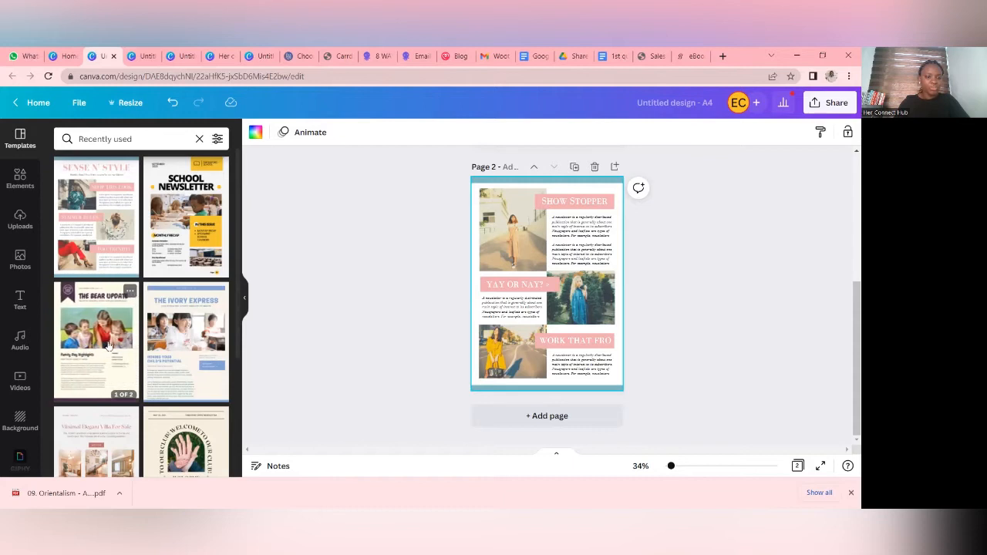
{"action": "scroll", "coordinate": [182, 398], "scroll_direction": "down", "scroll_amount": 2}
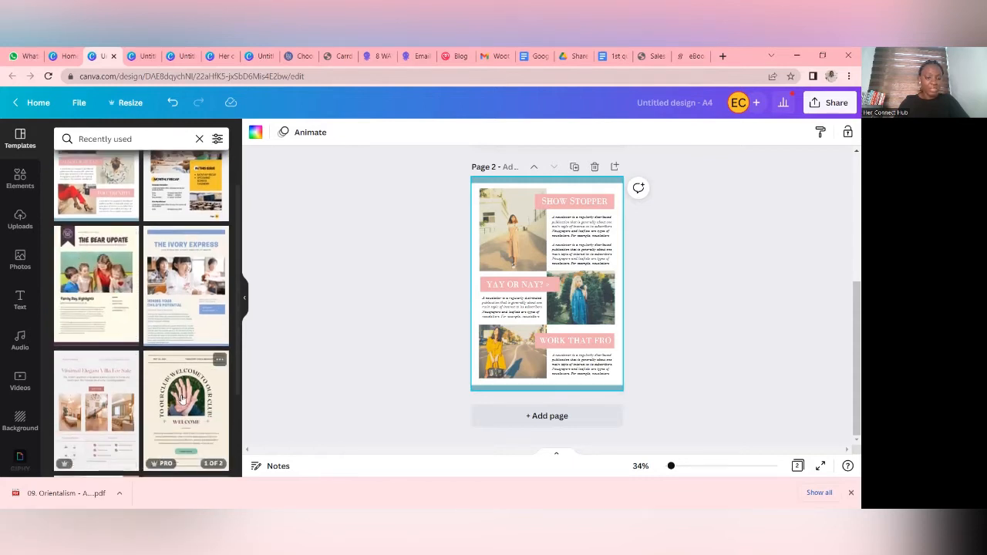
{"action": "scroll", "coordinate": [182, 398], "scroll_direction": "down", "scroll_amount": 2}
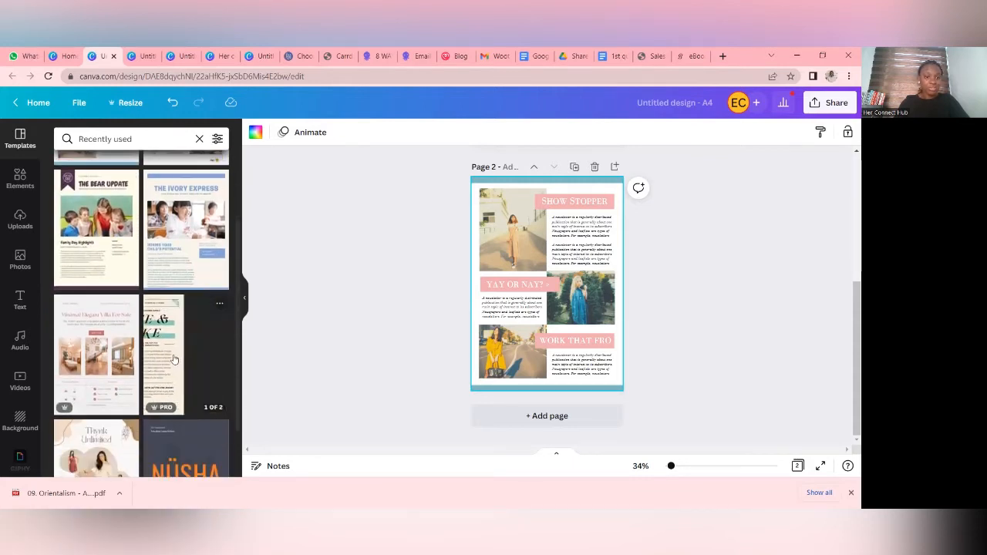
{"action": "scroll", "coordinate": [171, 353], "scroll_direction": "down", "scroll_amount": 2}
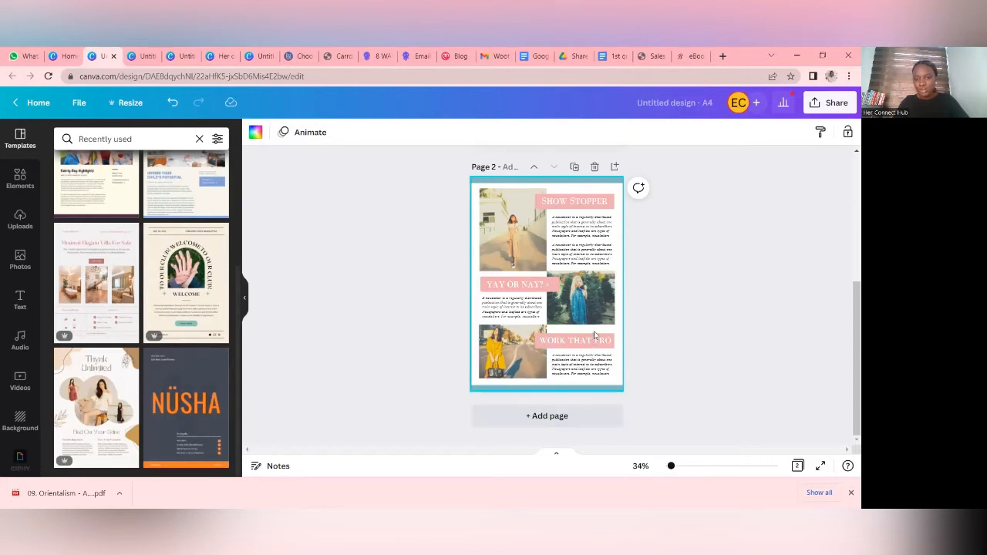
{"action": "left_click", "coordinate": [574, 422]}
{"action": "left_click", "coordinate": [175, 407]}
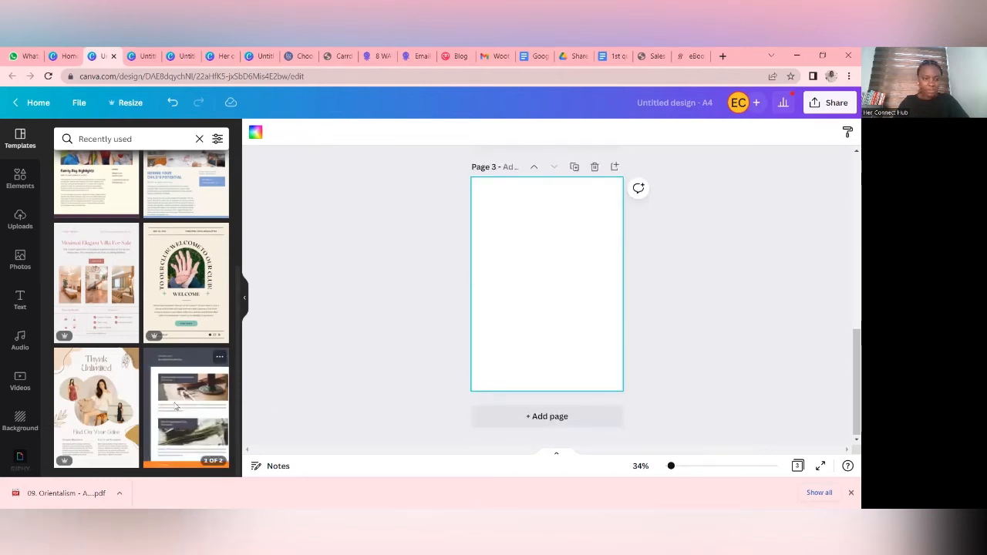
{"action": "left_click", "coordinate": [192, 287]}
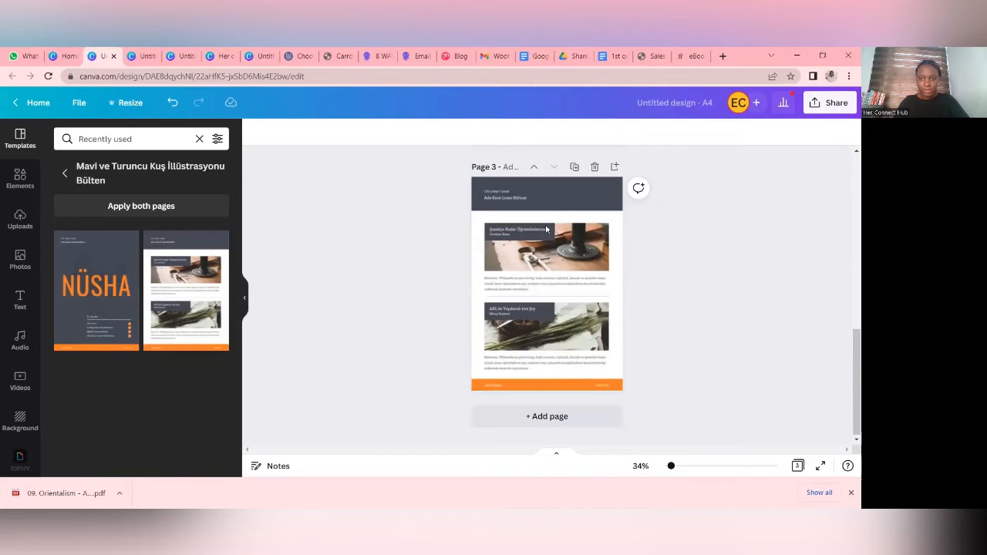
- Add the pink SolumKolia logo from the uploaded images to page 1
{"action": "left_click", "coordinate": [66, 176]}
{"action": "scroll", "coordinate": [620, 324], "scroll_direction": "up", "scroll_amount": 4}
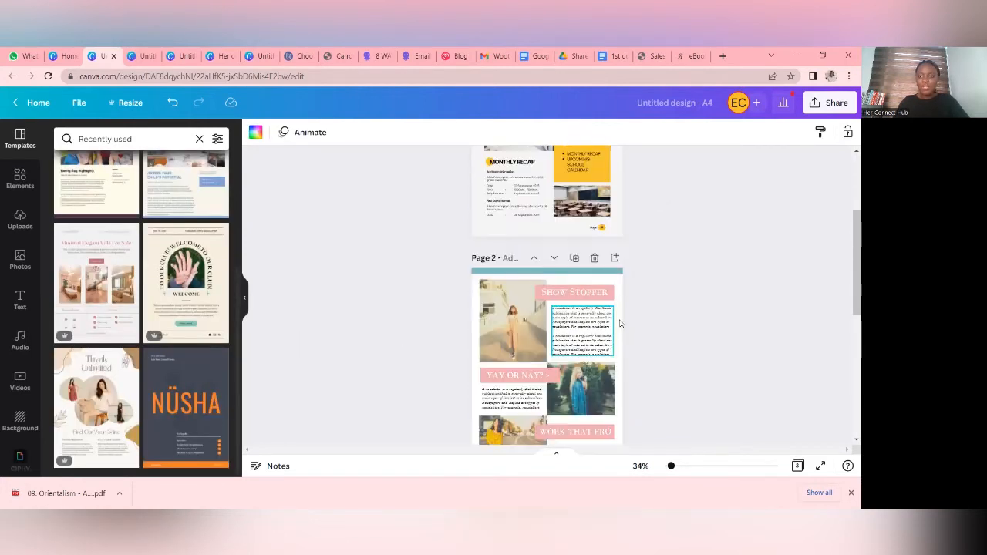
{"action": "scroll", "coordinate": [620, 323], "scroll_direction": "up", "scroll_amount": 3}
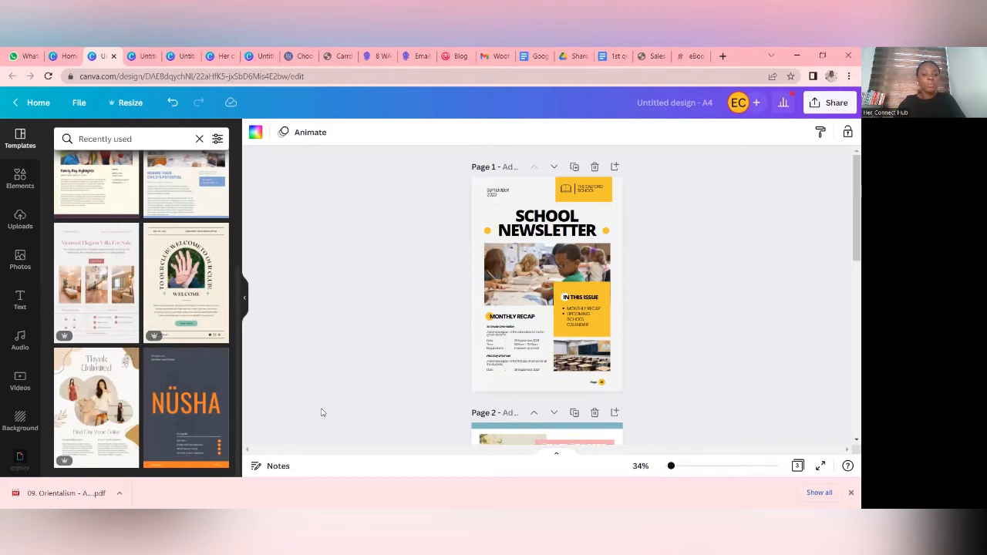
{"action": "left_click", "coordinate": [21, 221]}
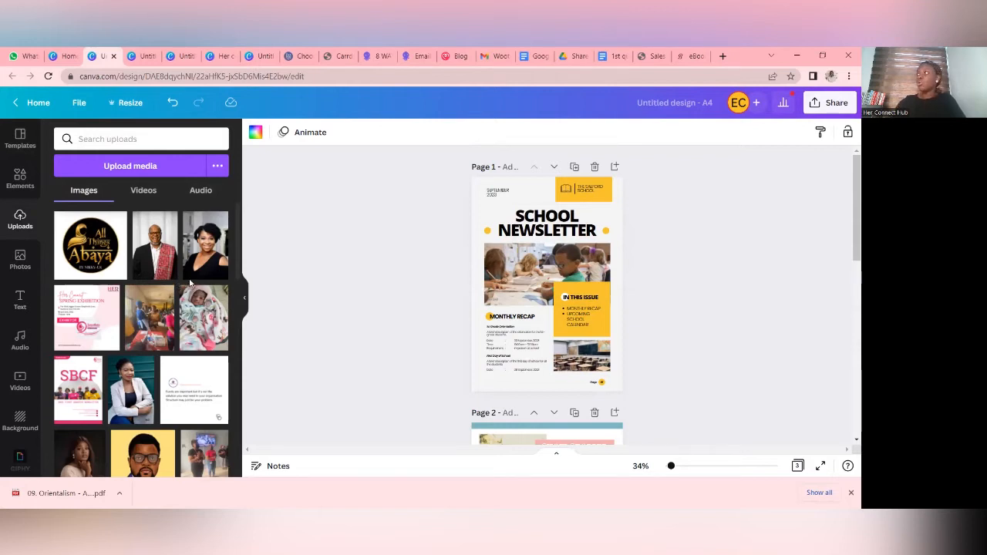
{"action": "scroll", "coordinate": [158, 327], "scroll_direction": "down", "scroll_amount": 3}
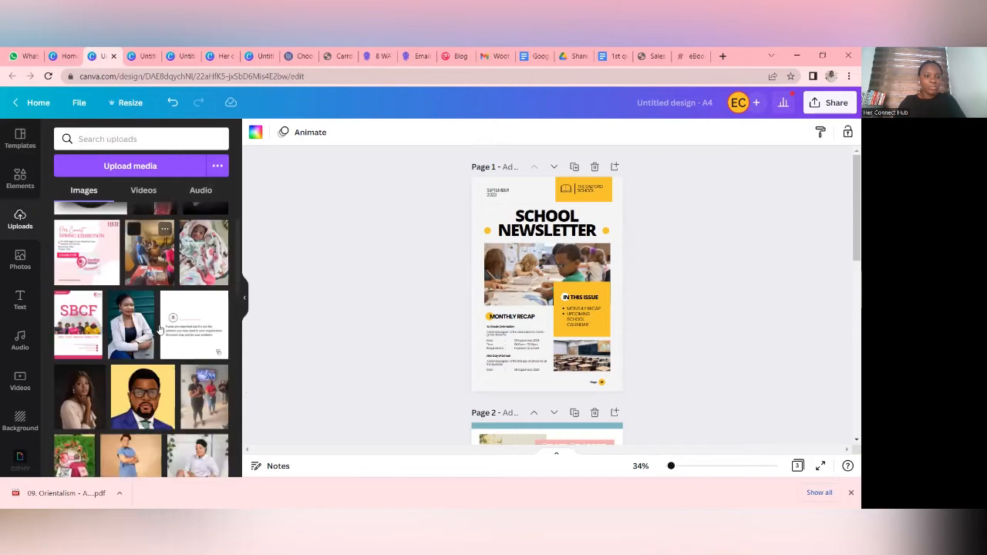
{"action": "scroll", "coordinate": [158, 327], "scroll_direction": "down", "scroll_amount": 10}
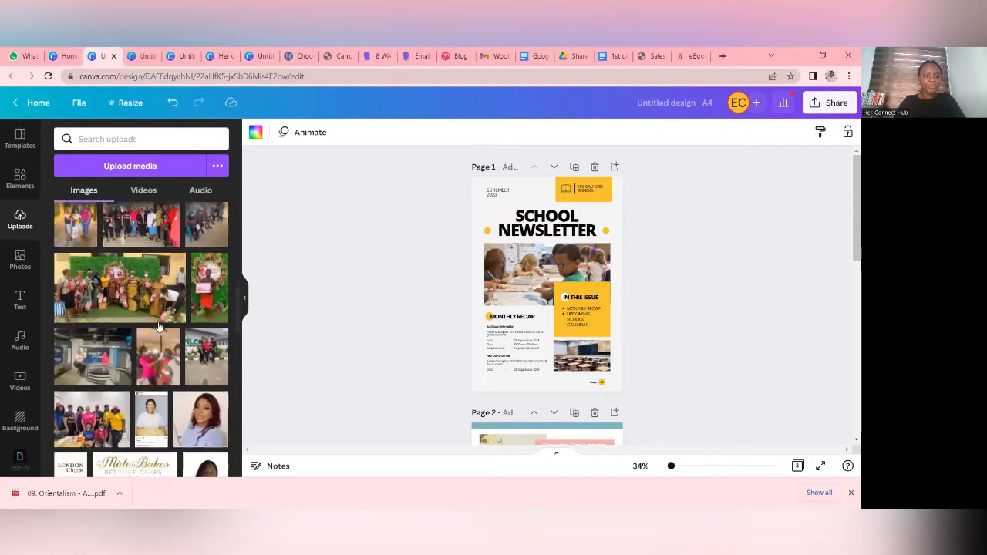
{"action": "scroll", "coordinate": [159, 327], "scroll_direction": "down", "scroll_amount": 10}
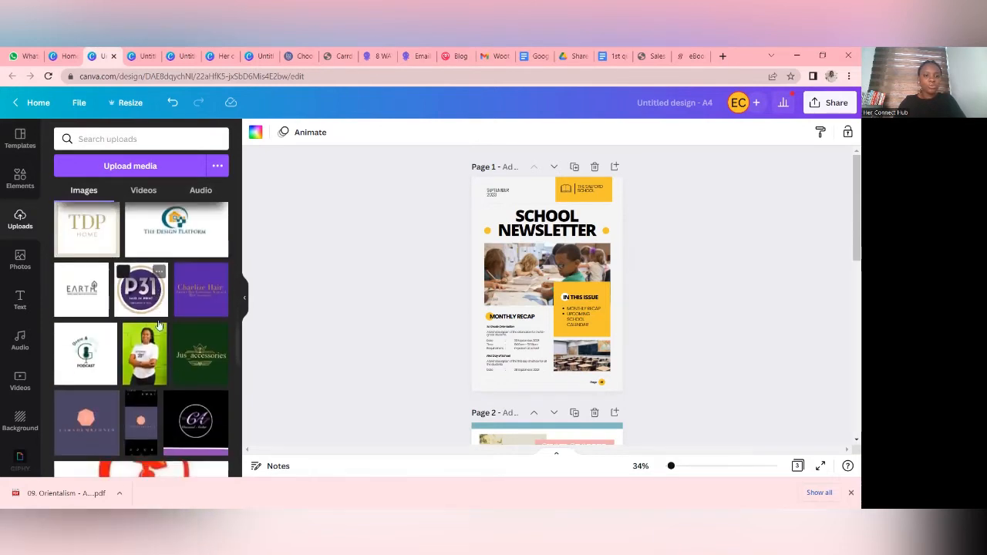
{"action": "scroll", "coordinate": [158, 324], "scroll_direction": "down", "scroll_amount": 10}
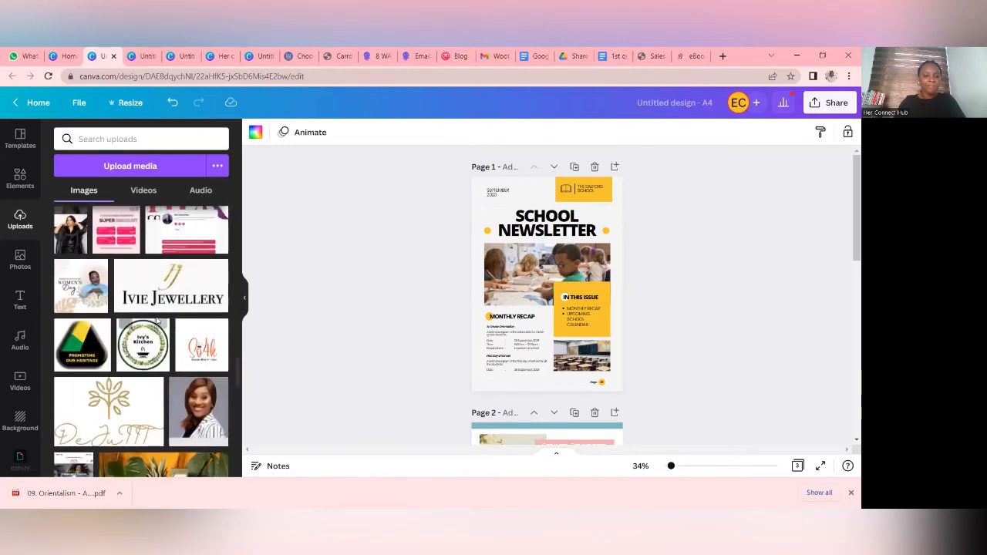
{"action": "scroll", "coordinate": [158, 321], "scroll_direction": "down", "scroll_amount": 10}
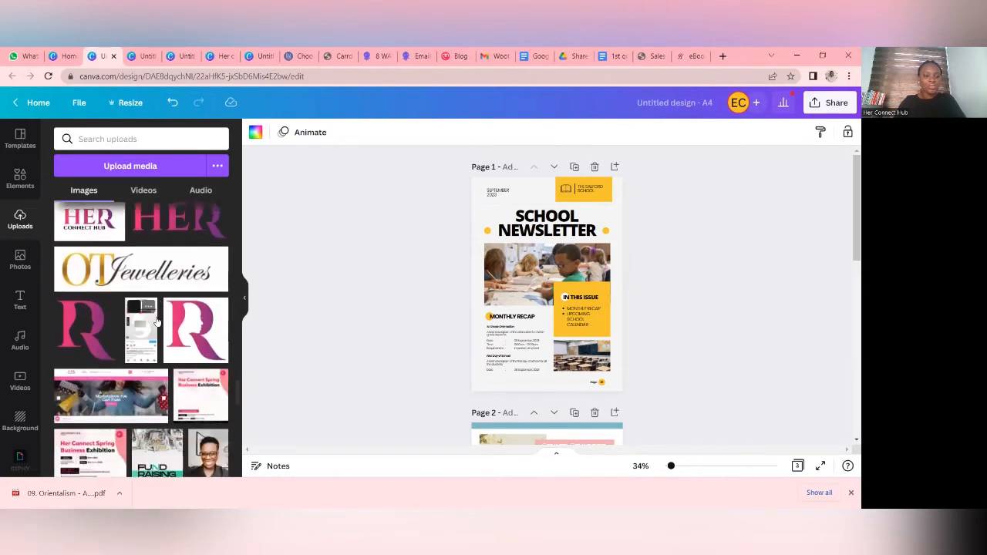
{"action": "scroll", "coordinate": [156, 322], "scroll_direction": "down", "scroll_amount": 3}
{"action": "left_click", "coordinate": [145, 347]}
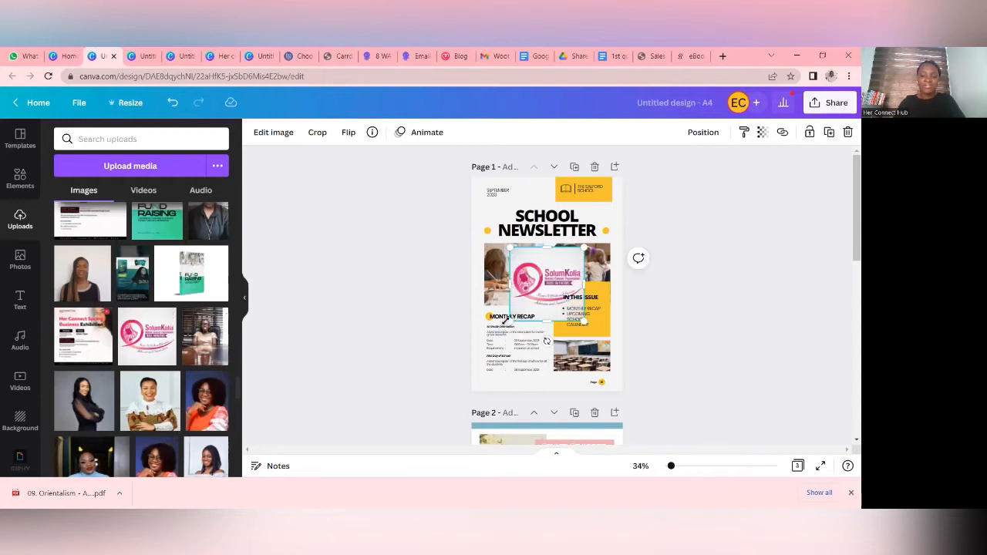
- Shrink the SolumKolia logo and place it above the cover title, between the date and the yellow school block
{"action": "left_click_drag", "start_coordinate": [509, 319], "coordinate": [544, 203]}
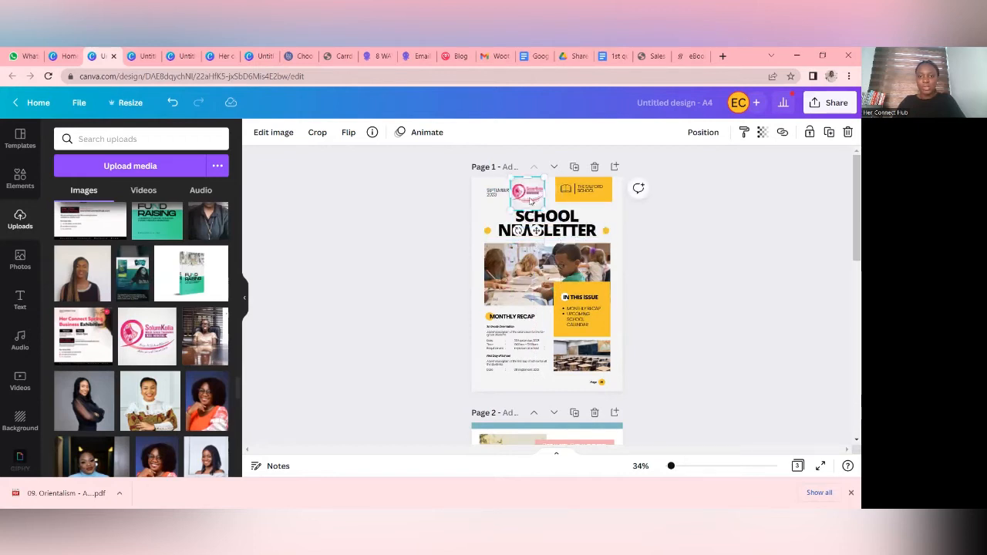
{"action": "left_click", "coordinate": [618, 222]}
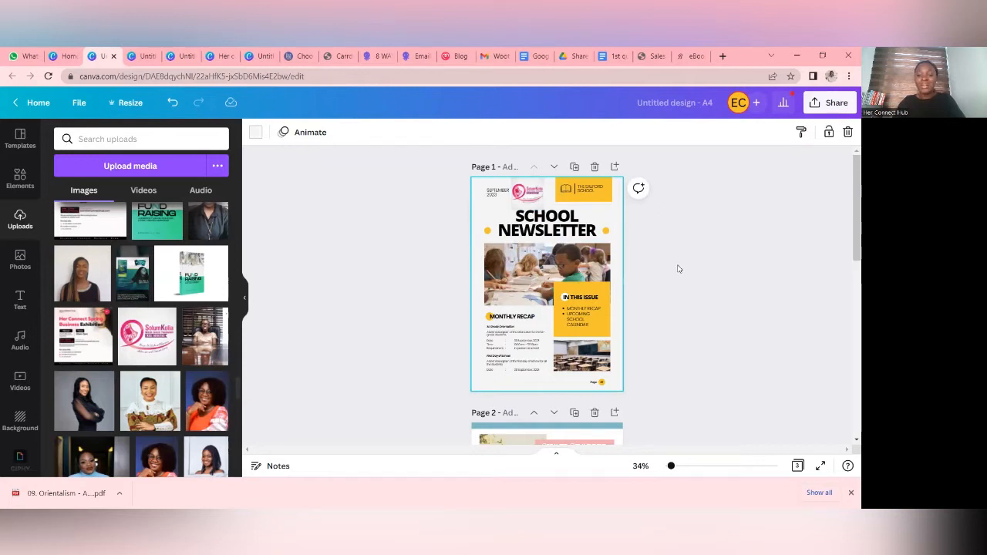
{"action": "left_click", "coordinate": [523, 204]}
{"action": "mouse_move", "coordinate": [528, 204]}
{"action": "left_mouse_down"}
{"action": "mouse_move", "coordinate": [536, 217]}
{"action": "mouse_move", "coordinate": [542, 202]}
{"action": "left_mouse_up"}
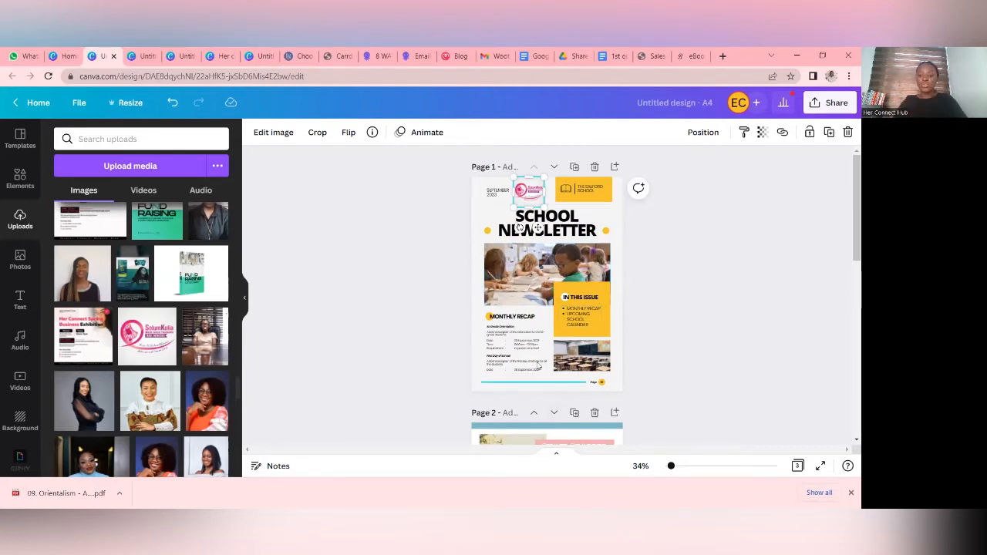
{"action": "left_click", "coordinate": [620, 205]}
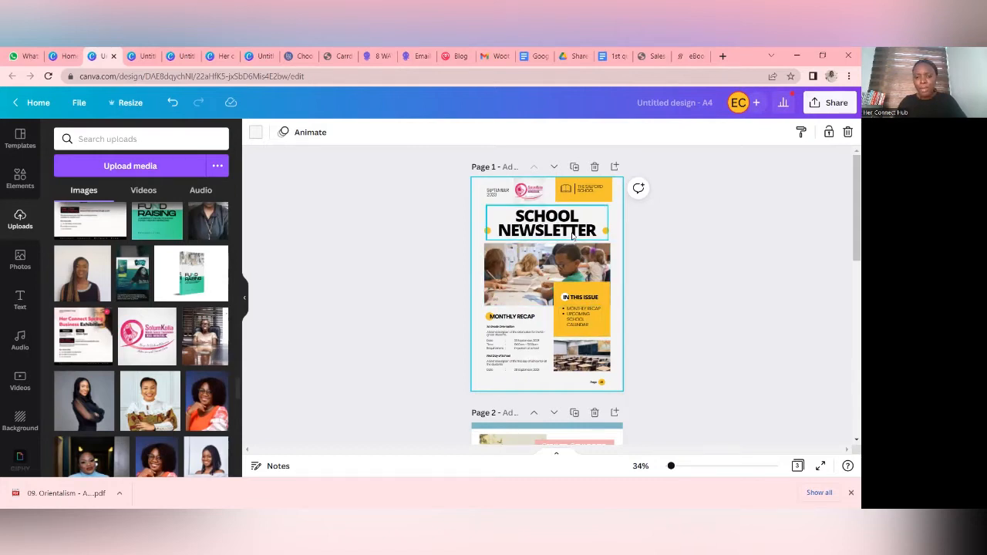
{"action": "left_click", "coordinate": [532, 196]}
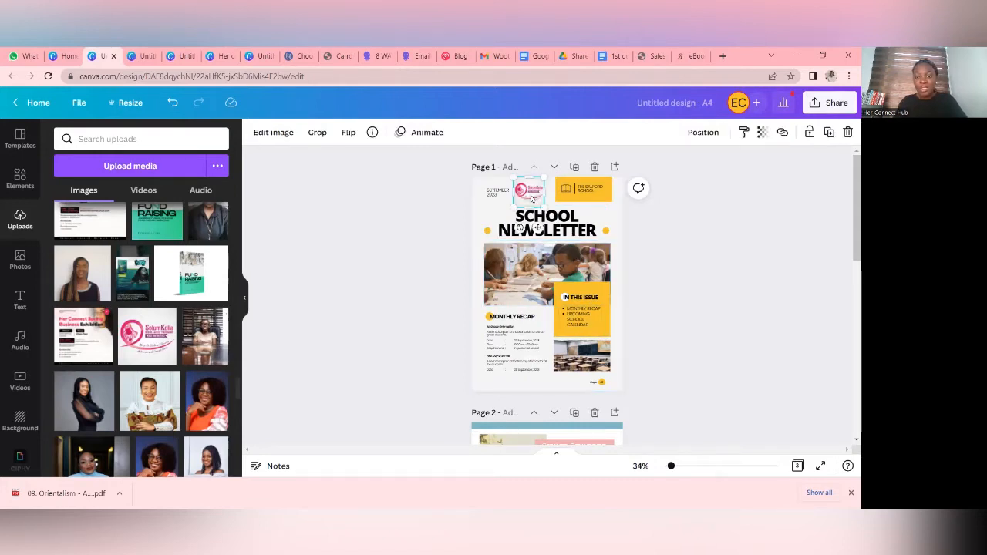
- Replace the cover title with "SBCF Q1 NEWSLETTER", breaking the line after SBCF, and scale it to about size 60.6 so it fits two lines
{"action": "left_click", "coordinate": [563, 236]}
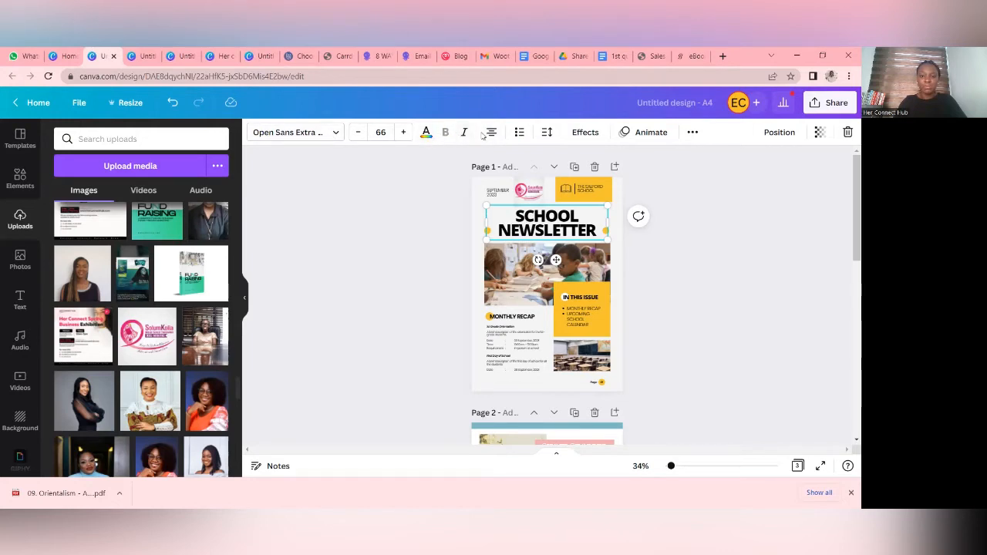
{"action": "double_click", "coordinate": [556, 229]}
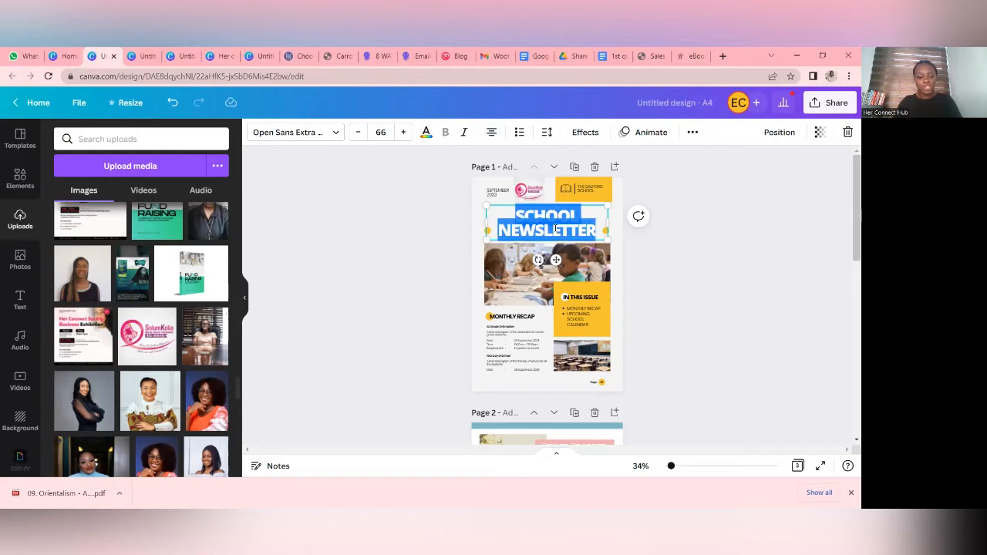
{"action": "type", "text": "SBCF"}
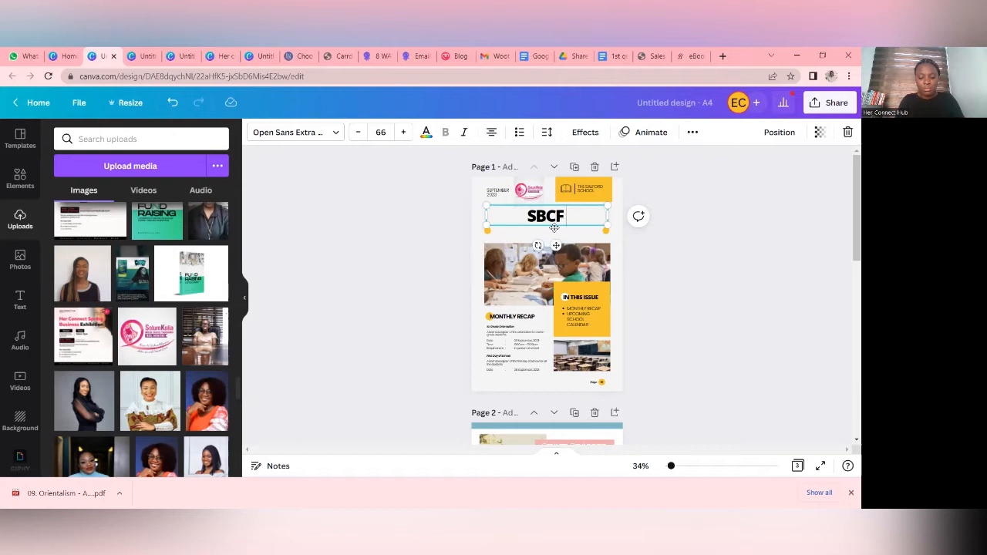
{"action": "key", "text": "Return"}
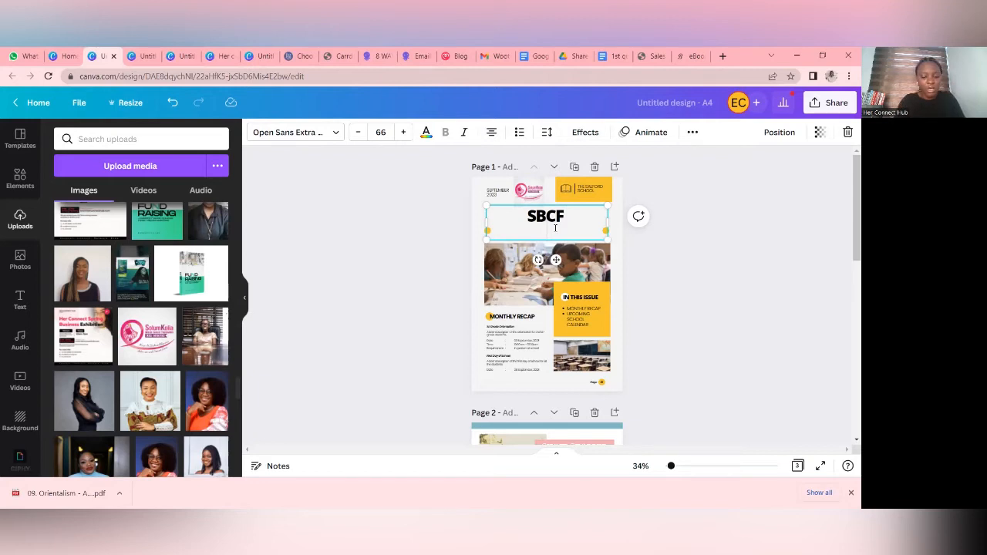
{"action": "type", "text": "Q1 NEWSLETTER"}
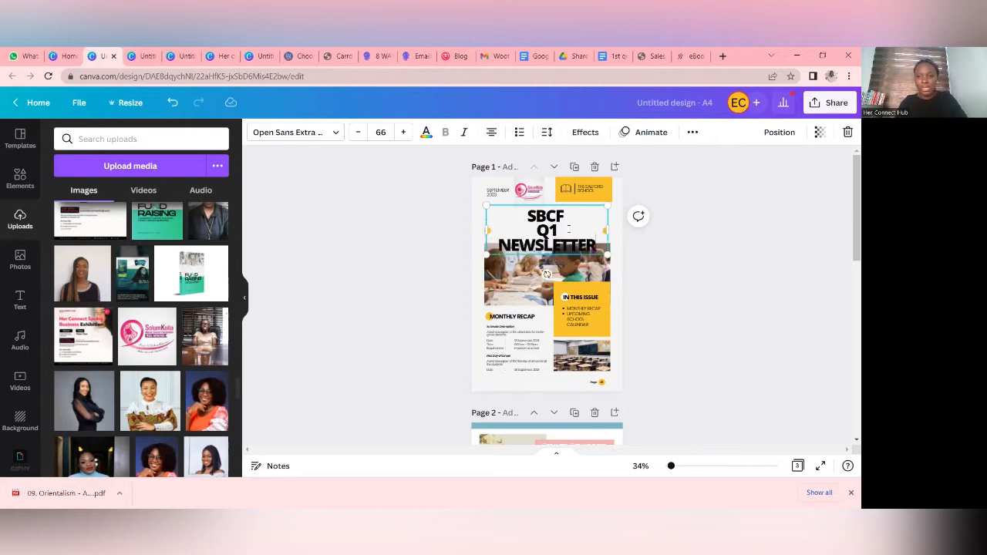
{"action": "mouse_move", "coordinate": [615, 233]}
{"action": "left_mouse_down"}
{"action": "mouse_move", "coordinate": [623, 233]}
{"action": "mouse_move", "coordinate": [611, 230]}
{"action": "left_mouse_up"}
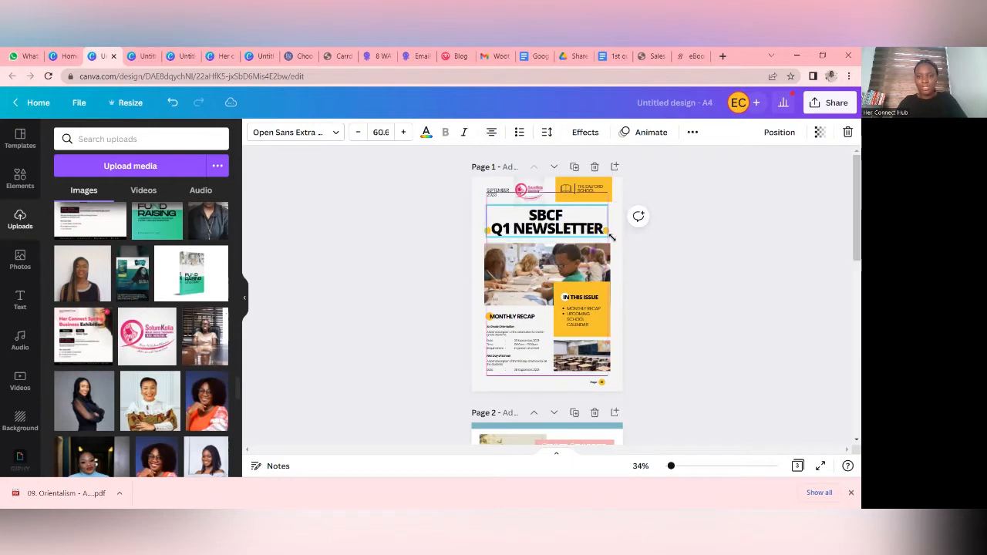
- Change the date text on the cover to "MARCH 2022"
{"action": "left_click", "coordinate": [679, 468]}
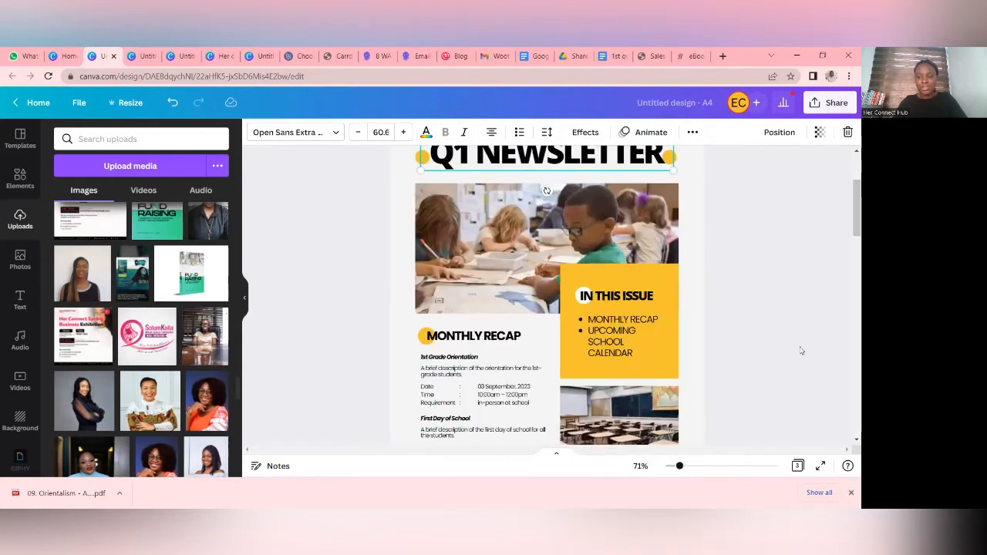
{"action": "scroll", "coordinate": [800, 349], "scroll_direction": "up", "scroll_amount": 2}
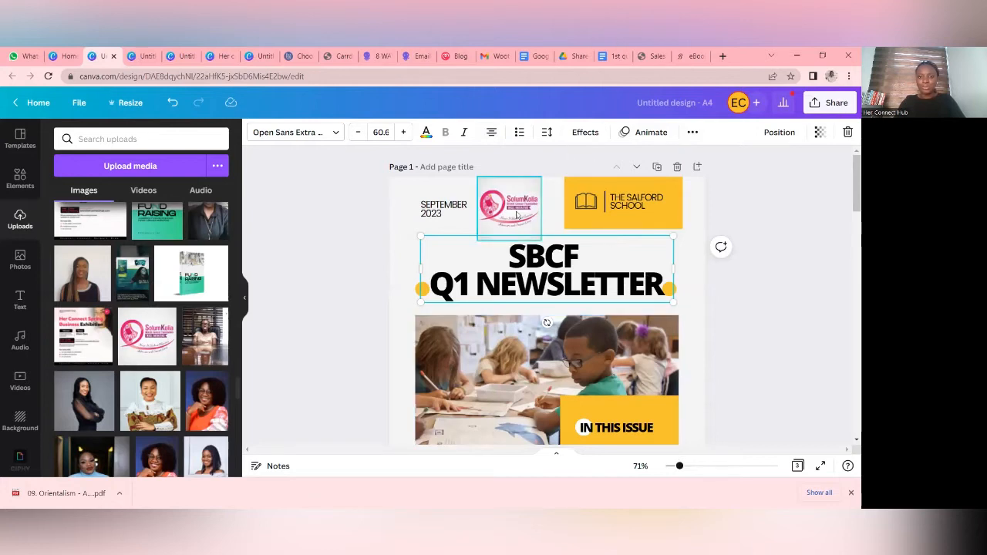
{"action": "left_click", "coordinate": [450, 217]}
{"action": "left_click", "coordinate": [451, 217]}
{"action": "left_click_drag", "start_coordinate": [450, 216], "coordinate": [425, 207]}
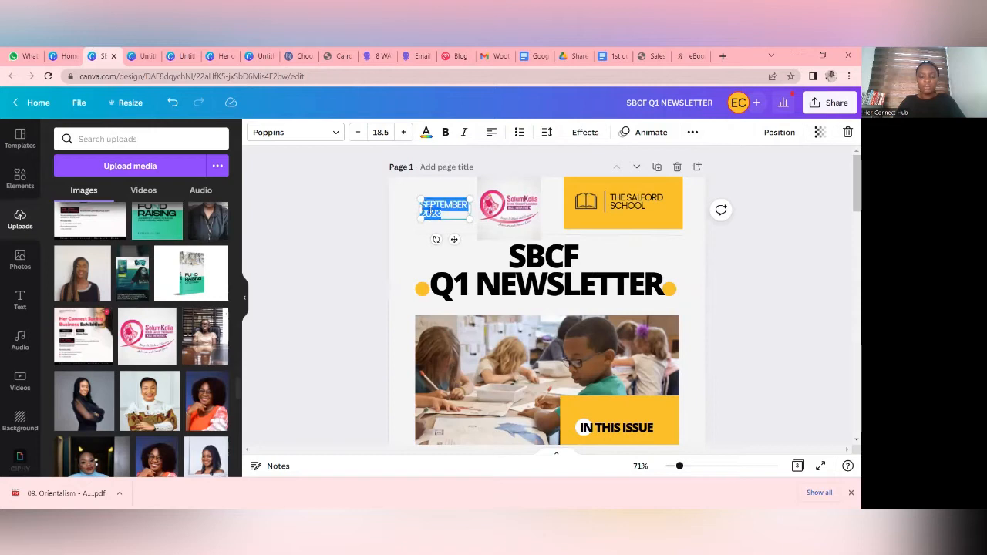
{"action": "type", "text": "M"}
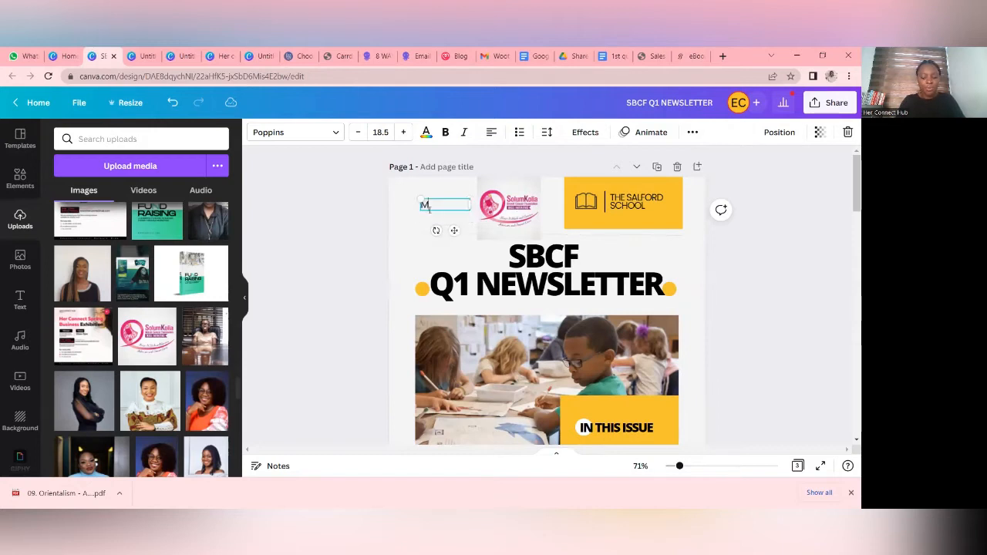
{"action": "type", "text": "ARCH 2022"}
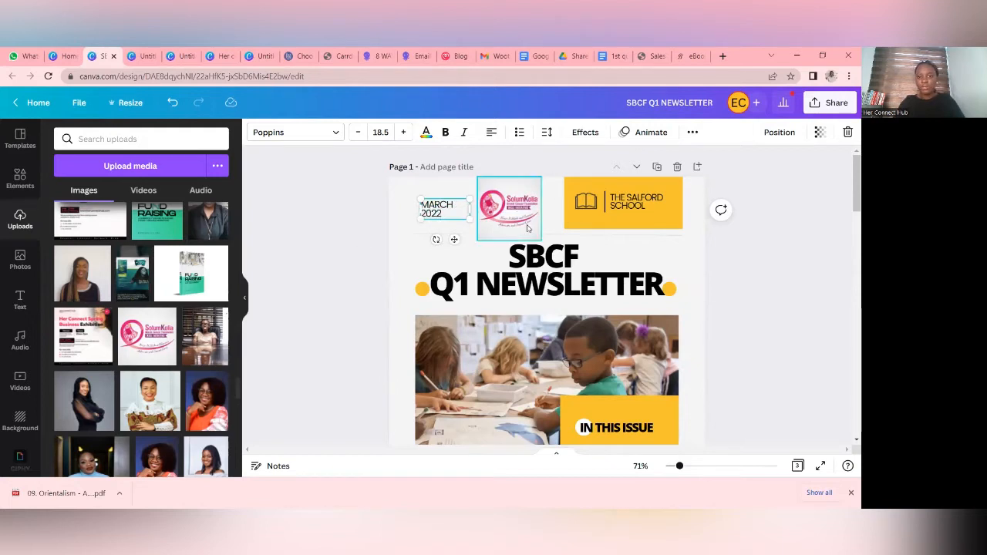
{"action": "left_click", "coordinate": [780, 281]}
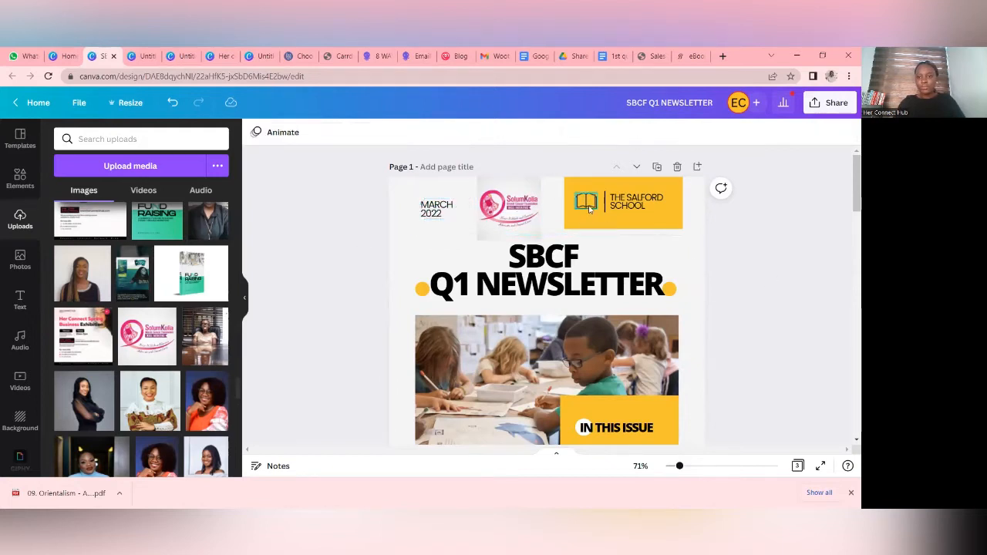
- Delete the Salford School text, book icon and yellow block from the cover, and move the SolumKolia logo into their place
{"action": "left_click", "coordinate": [647, 210]}
{"action": "left_click", "coordinate": [648, 210]}
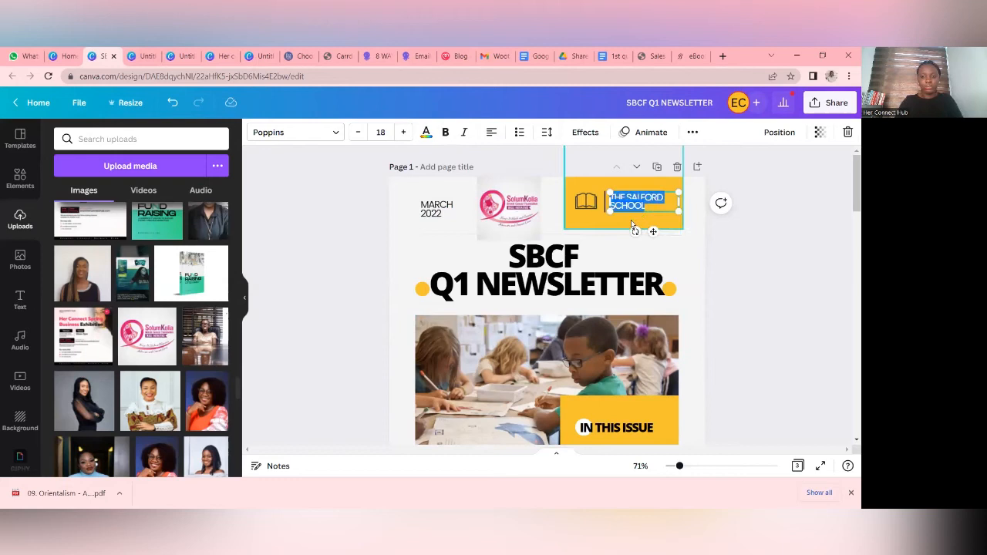
{"action": "left_click", "coordinate": [722, 275]}
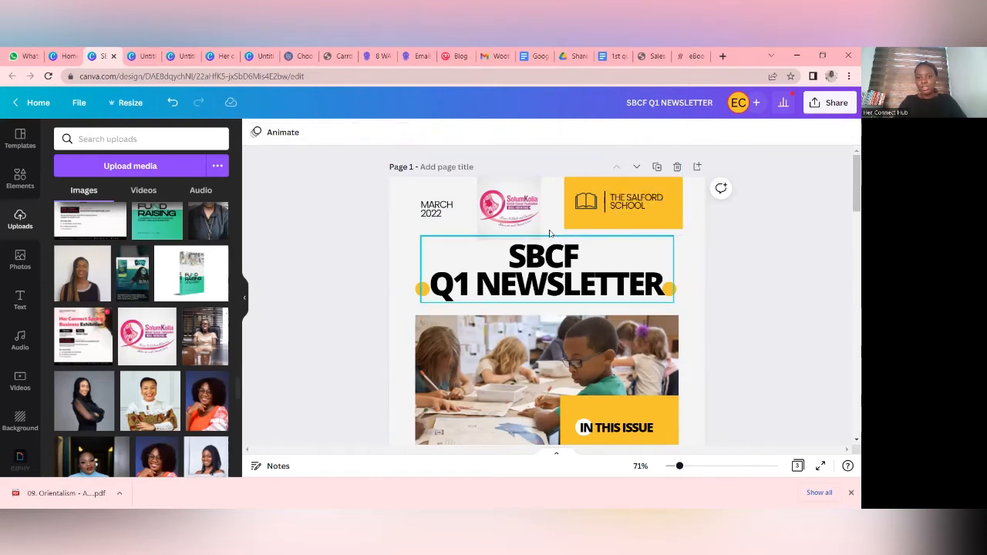
{"action": "left_click", "coordinate": [640, 205]}
{"action": "key", "text": "Delete"}
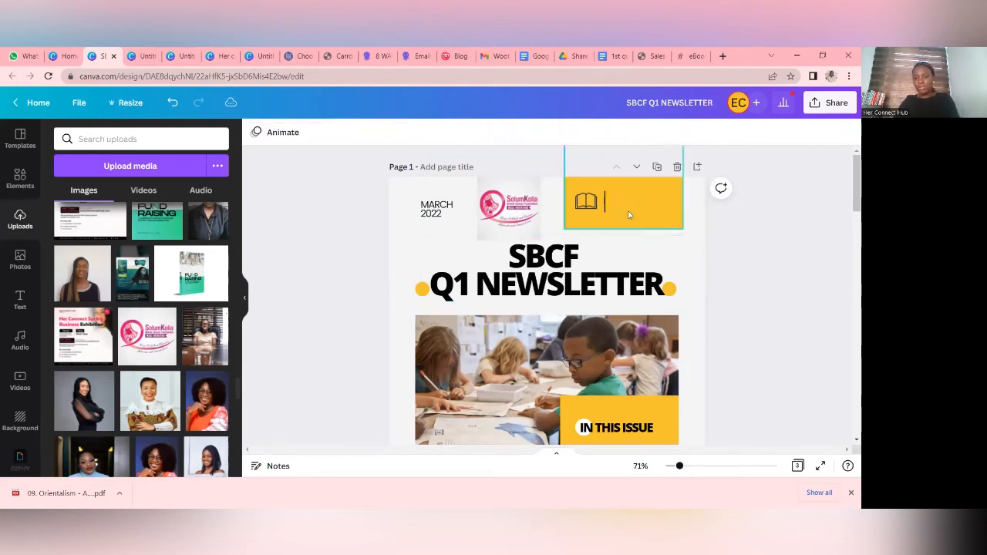
{"action": "left_click", "coordinate": [603, 208]}
{"action": "key", "text": "Delete"}
{"action": "left_click_drag", "start_coordinate": [532, 215], "coordinate": [665, 221]}
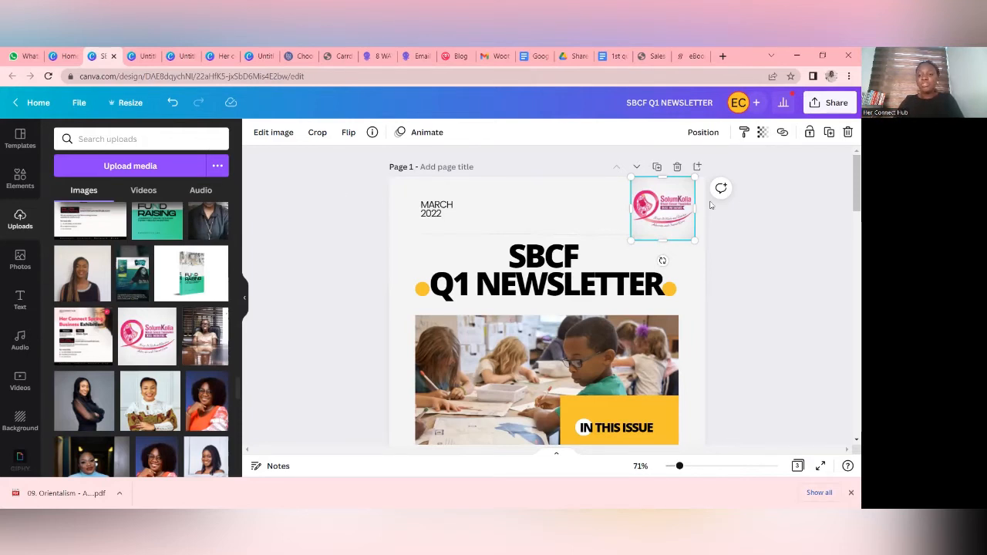
- Remove the logo's background with Background Remover and adjust the logo in the cover's upper corner
{"action": "left_click", "coordinate": [265, 134]}
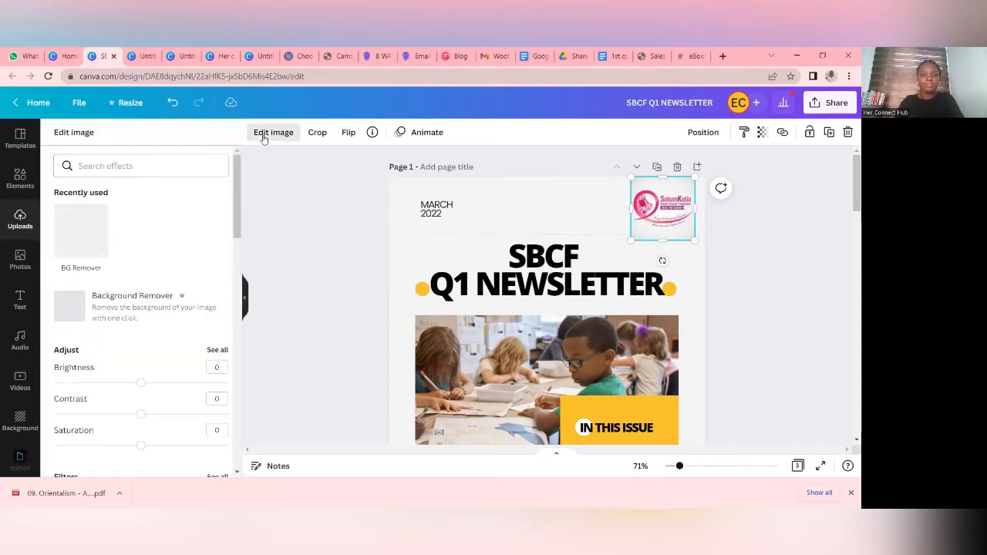
{"action": "left_click", "coordinate": [97, 222]}
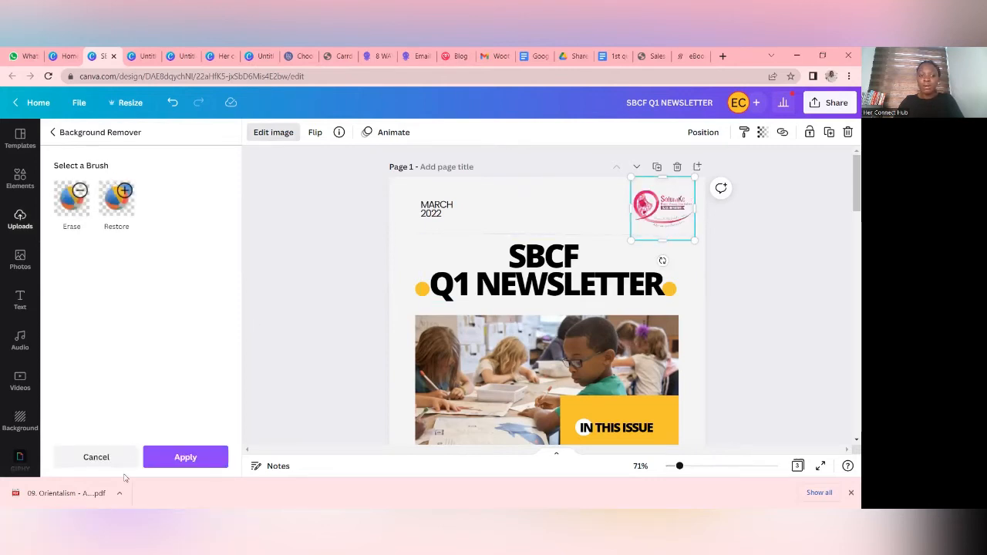
{"action": "left_click", "coordinate": [165, 457]}
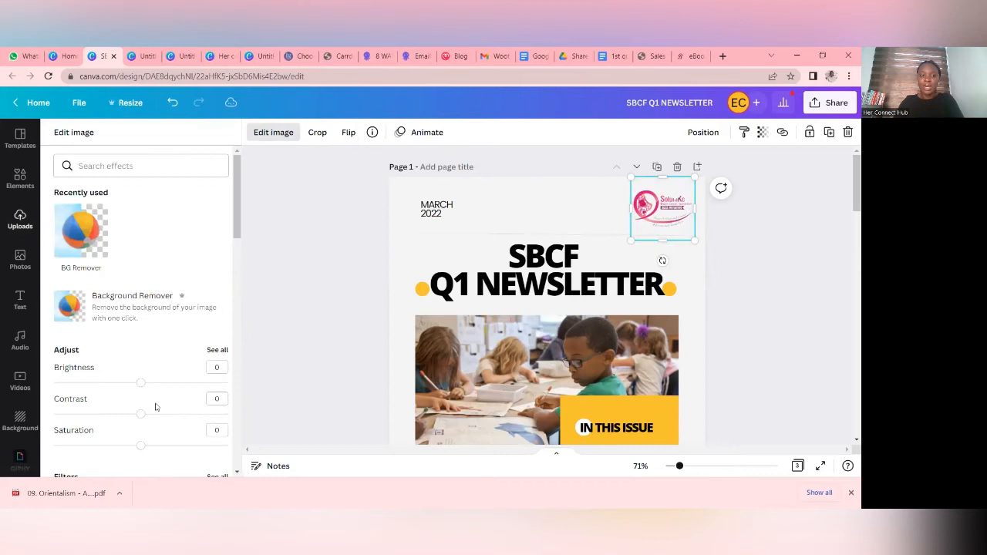
{"action": "left_click_drag", "start_coordinate": [696, 239], "coordinate": [653, 218]}
{"action": "left_click", "coordinate": [744, 260]}
{"action": "left_click", "coordinate": [750, 245]}
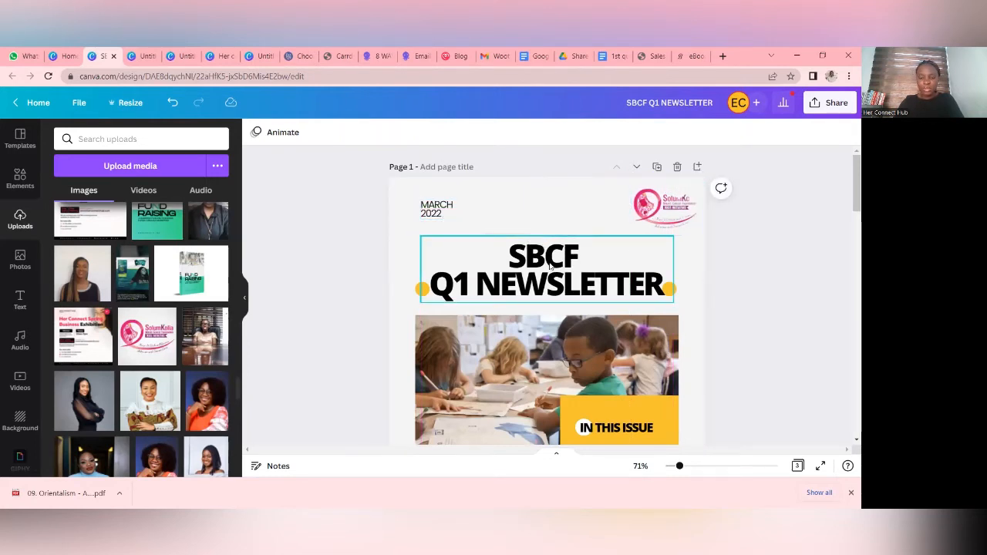
- Shrink the cover title "SBCF Q1 NEWSLETTER" to about size 46.9 and place it between the two yellow circles
{"action": "left_click", "coordinate": [550, 265]}
{"action": "left_click_drag", "start_coordinate": [550, 265], "coordinate": [554, 265]}
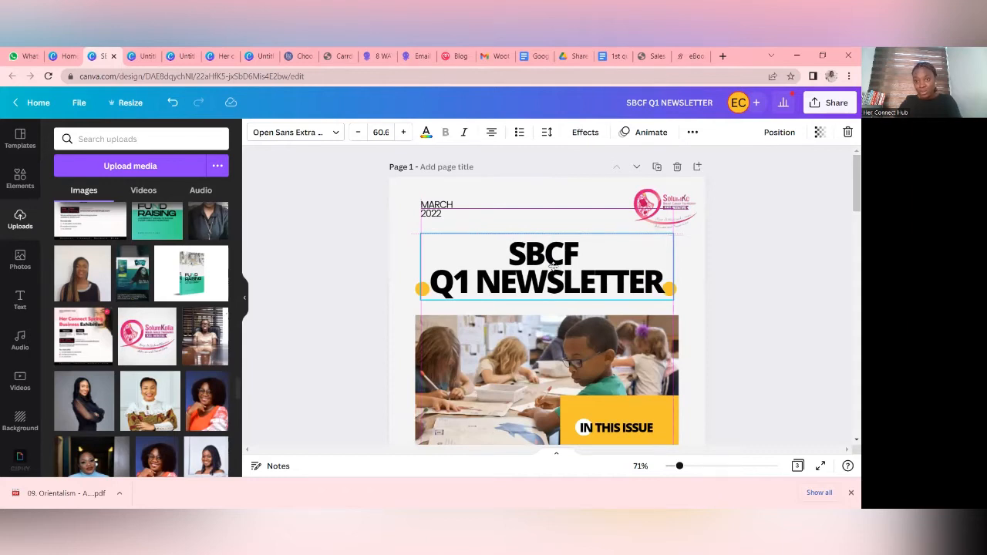
{"action": "left_click_drag", "start_coordinate": [553, 266], "coordinate": [553, 268]}
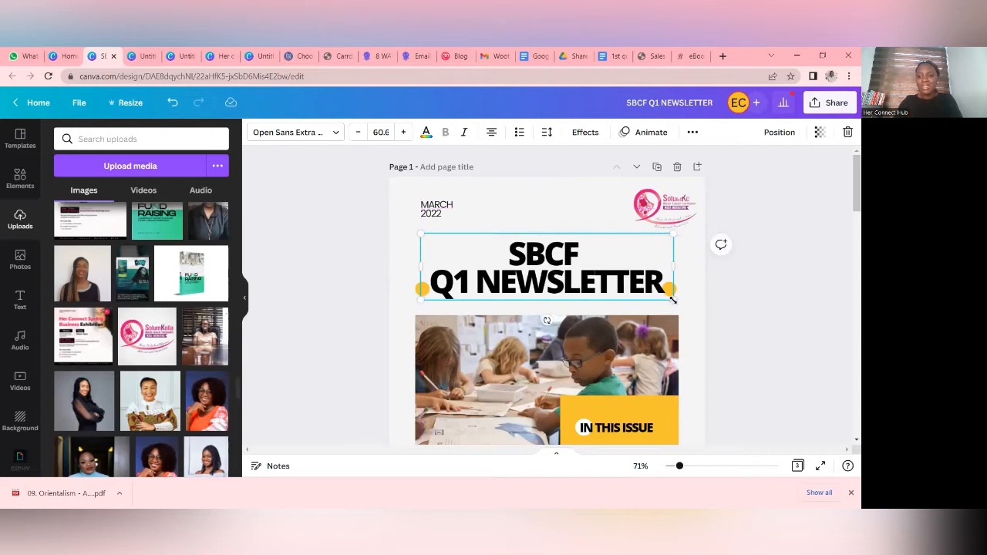
{"action": "left_click_drag", "start_coordinate": [672, 300], "coordinate": [660, 295]}
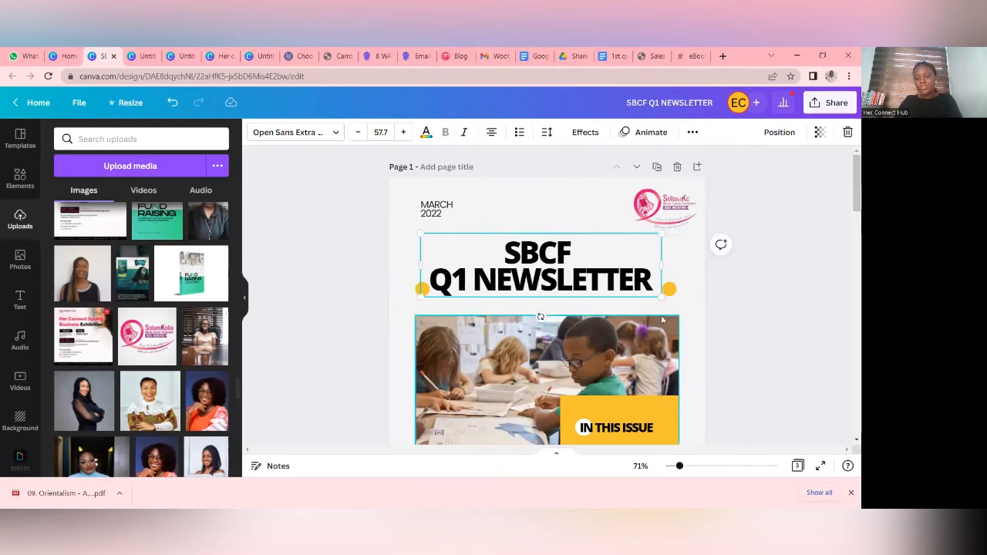
{"action": "left_click_drag", "start_coordinate": [661, 296], "coordinate": [608, 310]}
{"action": "left_click_drag", "start_coordinate": [573, 270], "coordinate": [587, 282]}
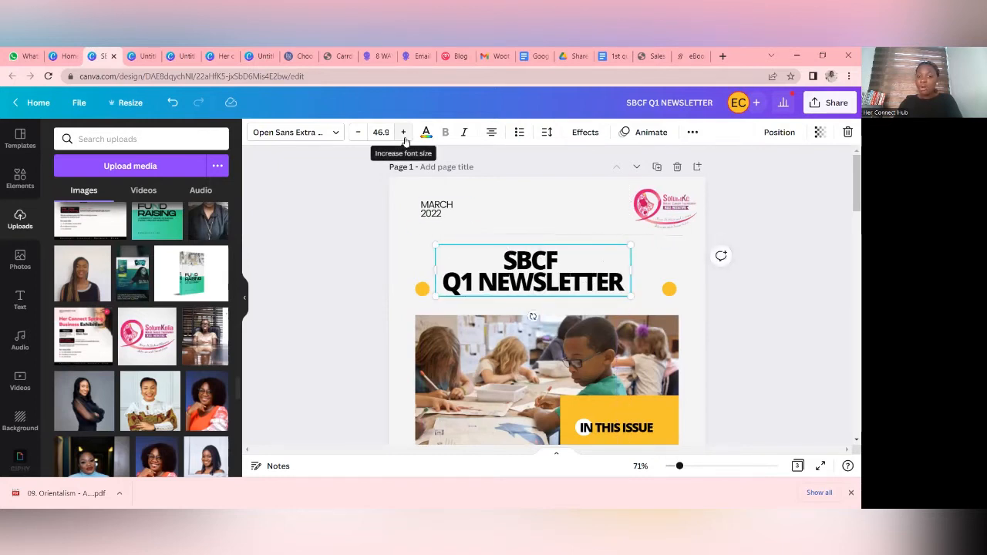
- Reduce the cover title to about size 45.2, widen its text box and centre it above the photo
{"action": "left_click", "coordinate": [359, 134]}
{"action": "left_click", "coordinate": [359, 134]}
{"action": "left_click", "coordinate": [358, 134]}
{"action": "left_click", "coordinate": [358, 134]}
{"action": "left_click", "coordinate": [359, 134]}
{"action": "left_click", "coordinate": [358, 134]}
{"action": "left_click", "coordinate": [359, 135]}
{"action": "left_click", "coordinate": [358, 134]}
{"action": "left_click", "coordinate": [358, 134]}
{"action": "left_click", "coordinate": [359, 134]}
{"action": "left_click", "coordinate": [359, 134]}
{"action": "left_click", "coordinate": [359, 134]}
{"action": "left_click", "coordinate": [359, 134]}
{"action": "left_click", "coordinate": [359, 134]}
{"action": "left_click", "coordinate": [359, 134]}
{"action": "left_click_drag", "start_coordinate": [632, 275], "coordinate": [664, 294]}
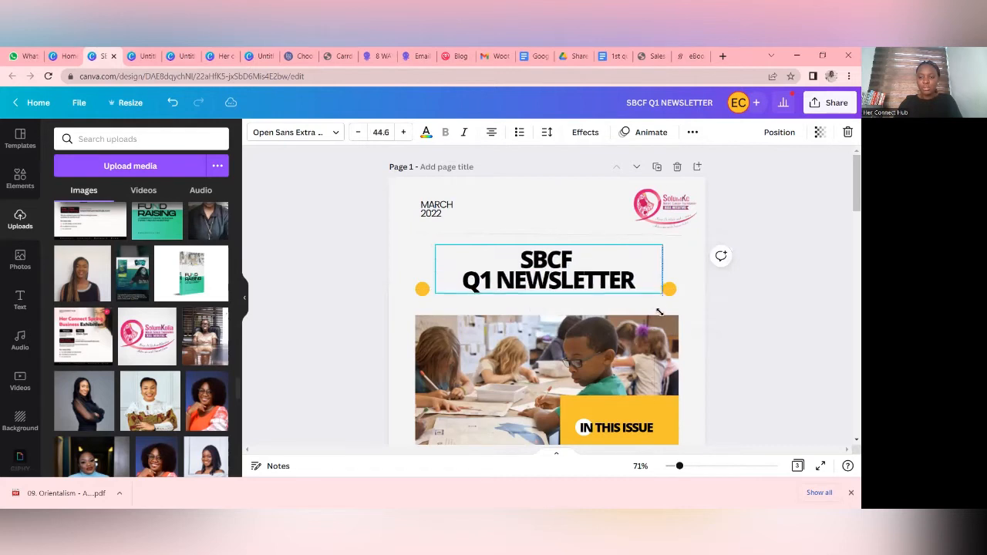
{"action": "left_click_drag", "start_coordinate": [596, 270], "coordinate": [593, 271]}
- Replace the cover's main classroom photo with the uploaded group photo of women in front of the green hedge wall
{"action": "scroll", "coordinate": [603, 300], "scroll_direction": "down", "scroll_amount": 2}
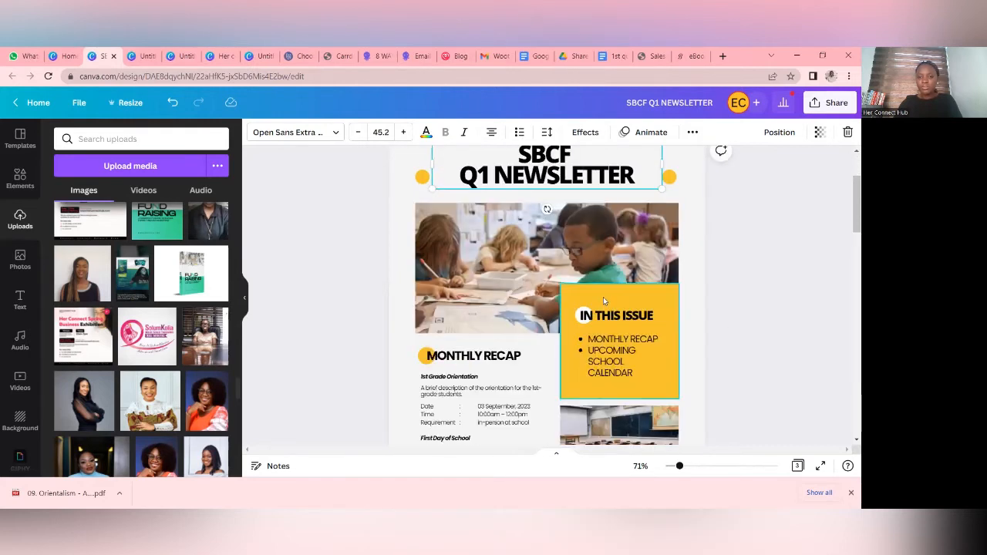
{"action": "left_click", "coordinate": [625, 245]}
{"action": "scroll", "coordinate": [191, 337], "scroll_direction": "up", "scroll_amount": 10}
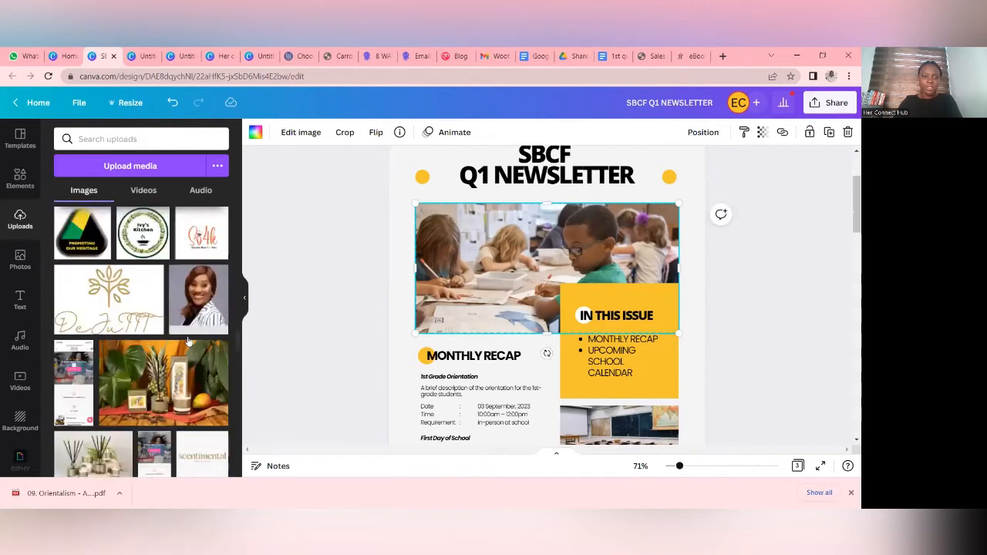
{"action": "scroll", "coordinate": [164, 361], "scroll_direction": "up", "scroll_amount": 5}
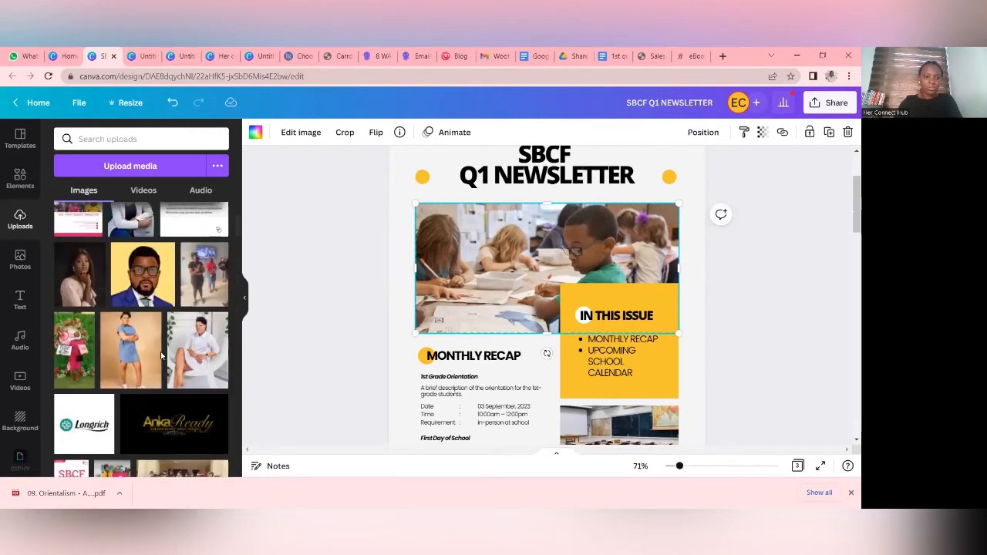
{"action": "scroll", "coordinate": [106, 358], "scroll_direction": "down", "scroll_amount": 2}
{"action": "left_click", "coordinate": [120, 408]}
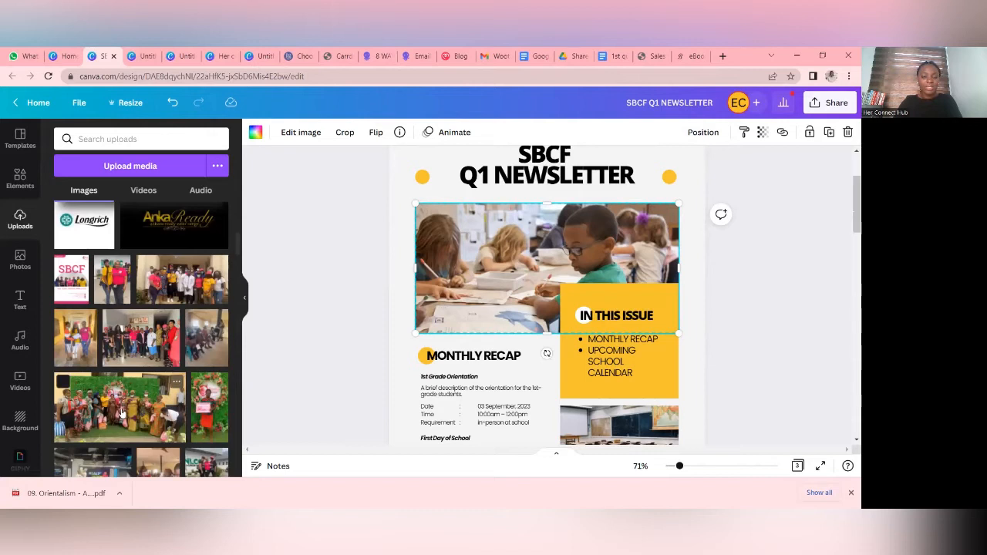
{"action": "left_click_drag", "start_coordinate": [546, 274], "coordinate": [544, 245]}
{"action": "left_click", "coordinate": [740, 310]}
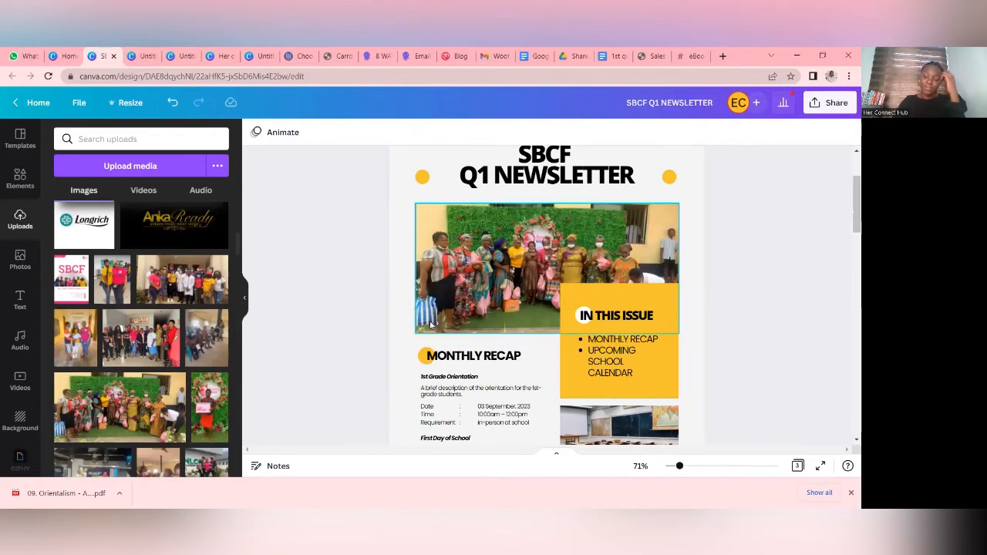
- Recolour the yellow circle beside the title with the logo's pink #d91d76 and apply the change to all matching yellow elements
{"action": "scroll", "coordinate": [481, 304], "scroll_direction": "up", "scroll_amount": 3}
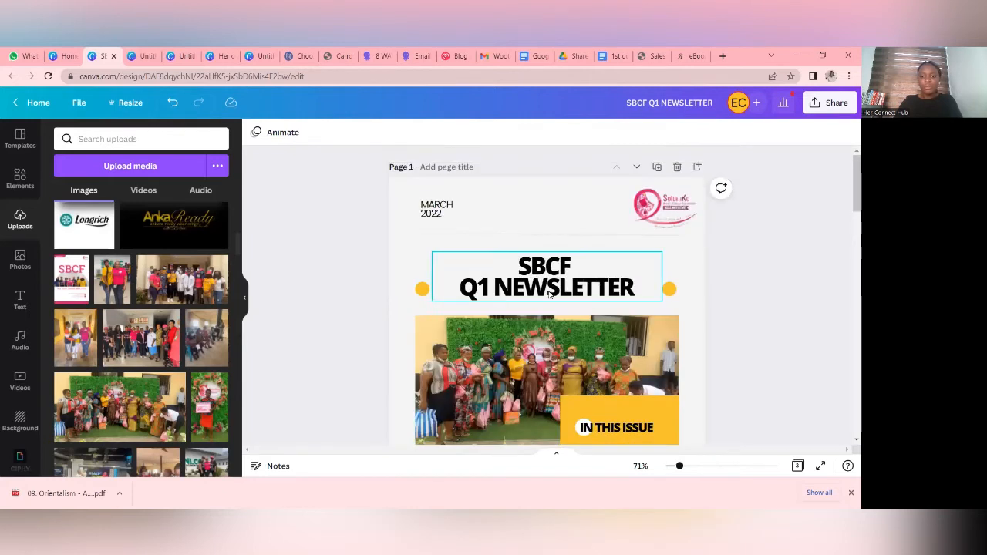
{"action": "scroll", "coordinate": [494, 374], "scroll_direction": "down", "scroll_amount": 3}
{"action": "scroll", "coordinate": [746, 313], "scroll_direction": "up", "scroll_amount": 3}
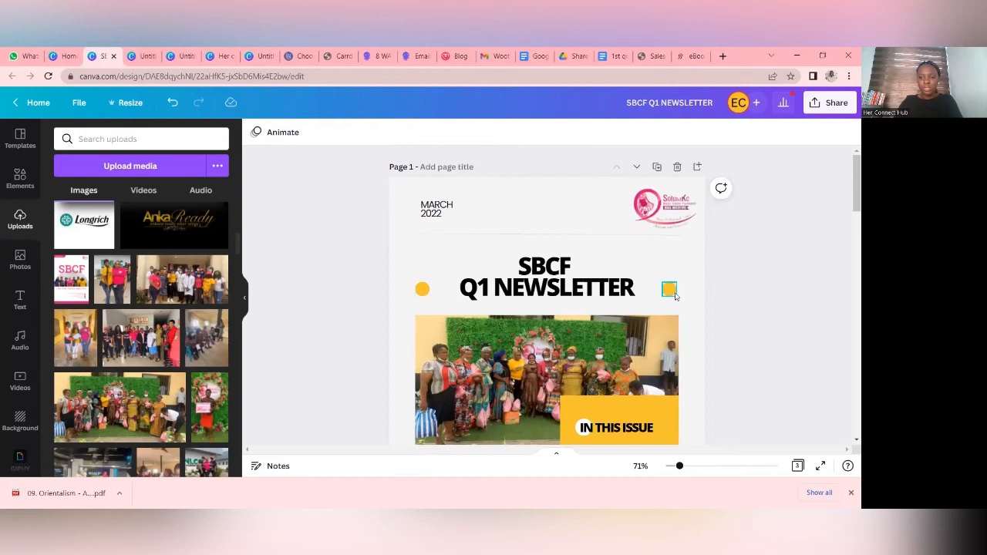
{"action": "left_click", "coordinate": [670, 289]}
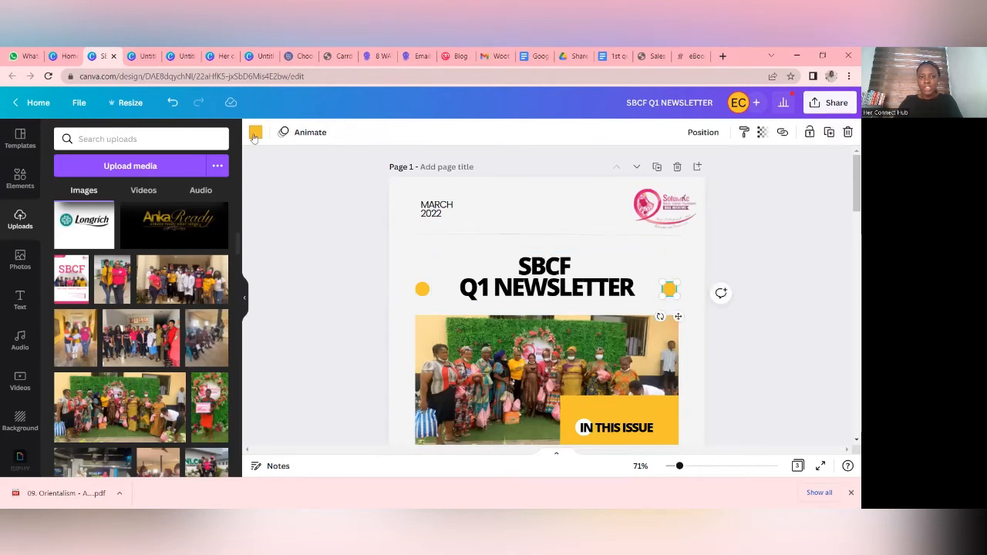
{"action": "left_click", "coordinate": [255, 136]}
{"action": "scroll", "coordinate": [150, 247], "scroll_direction": "down", "scroll_amount": 1}
{"action": "scroll", "coordinate": [149, 246], "scroll_direction": "down", "scroll_amount": 3}
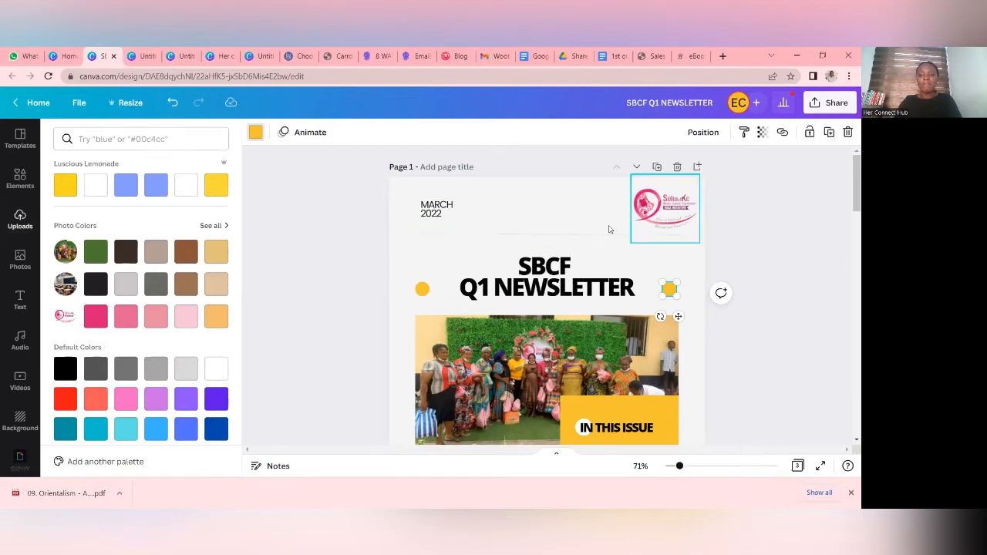
{"action": "left_click", "coordinate": [98, 318]}
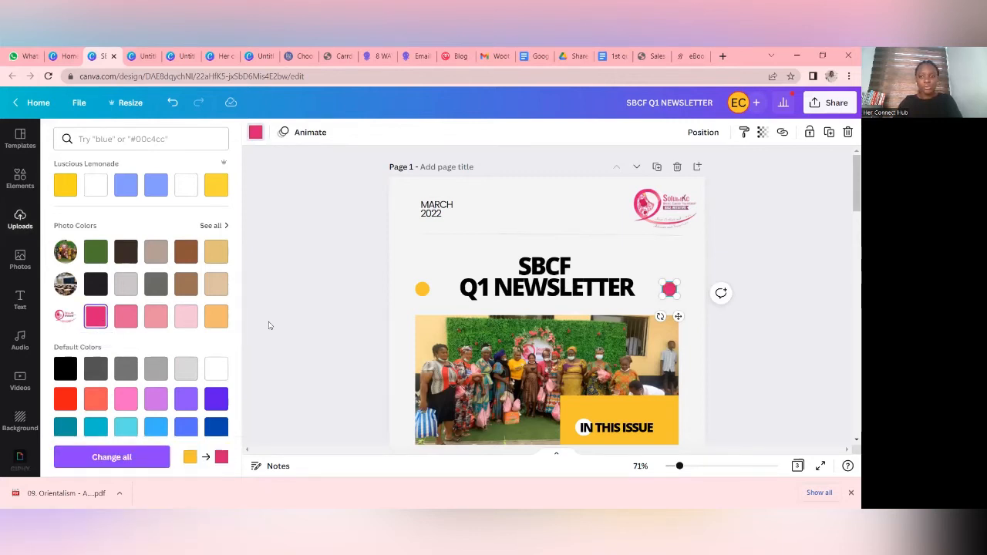
{"action": "left_click", "coordinate": [135, 462]}
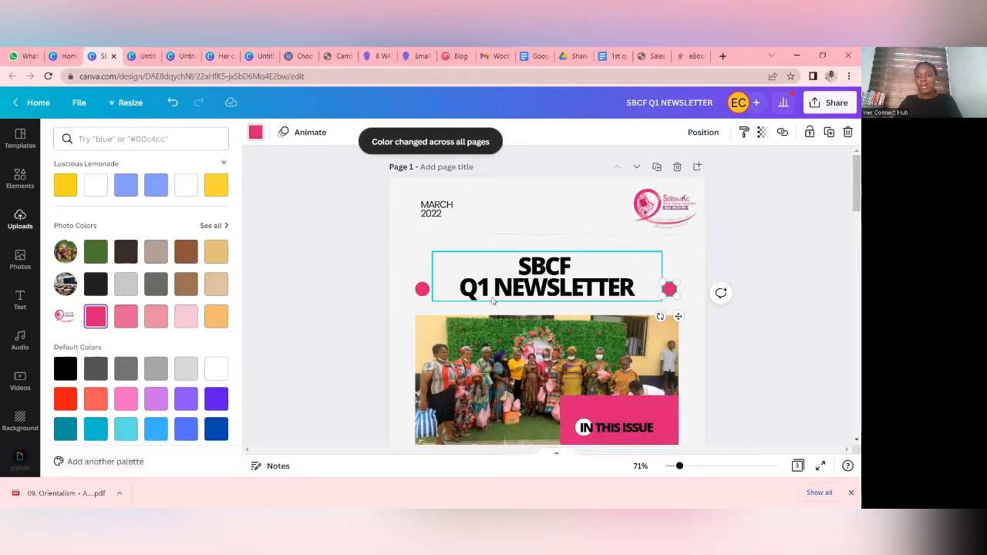
{"action": "scroll", "coordinate": [573, 307], "scroll_direction": "down", "scroll_amount": 1}
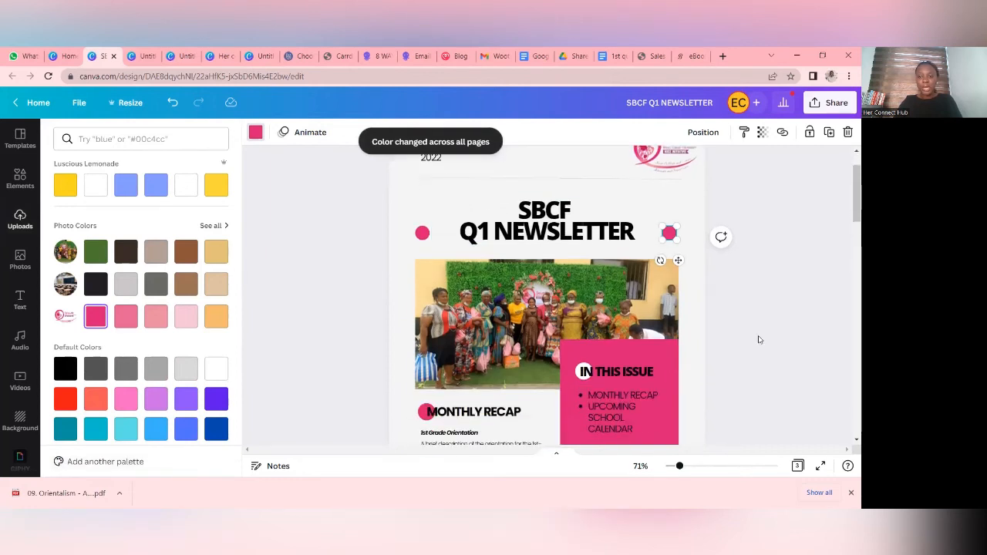
{"action": "left_click", "coordinate": [759, 339]}
- Replace "UPCOMING SCHOOL CALENDAR" in the In This Issue list with UPCOMING EVENTS, SUPPORT and CONTACT INFO, and widen the list's text box
{"action": "scroll", "coordinate": [569, 292], "scroll_direction": "down", "scroll_amount": 2}
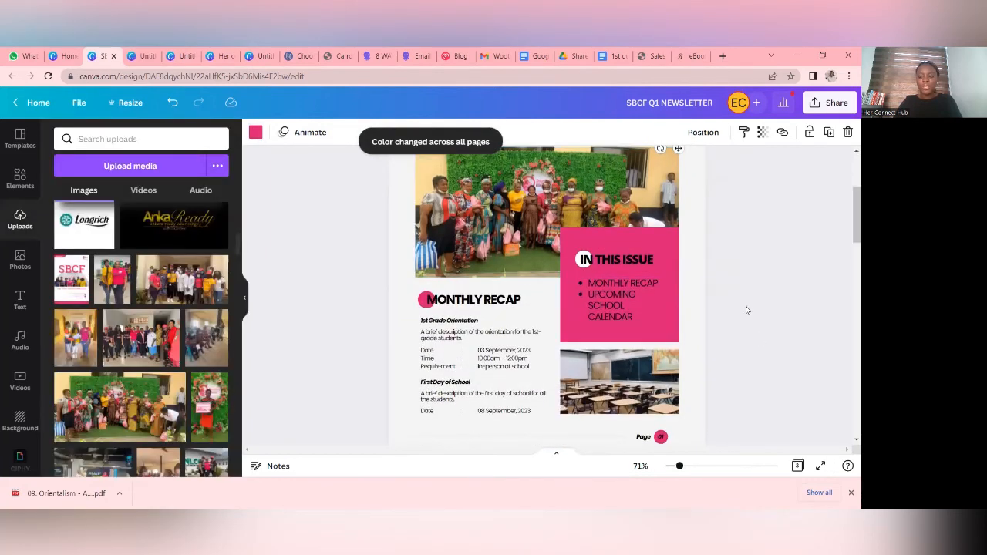
{"action": "left_click", "coordinate": [745, 311]}
{"action": "double_click", "coordinate": [599, 303]}
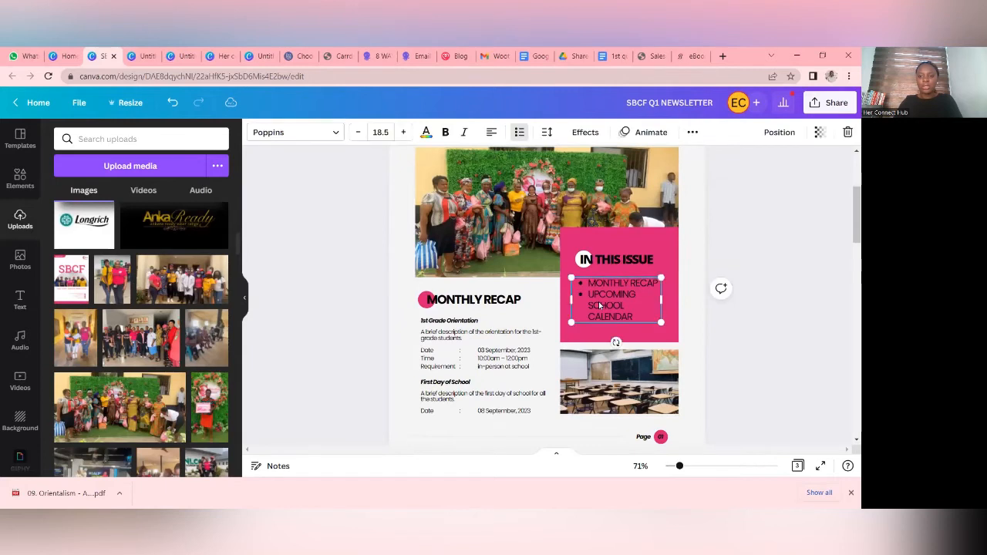
{"action": "left_click", "coordinate": [635, 315]}
{"action": "left_click_drag", "start_coordinate": [636, 320], "coordinate": [587, 295]}
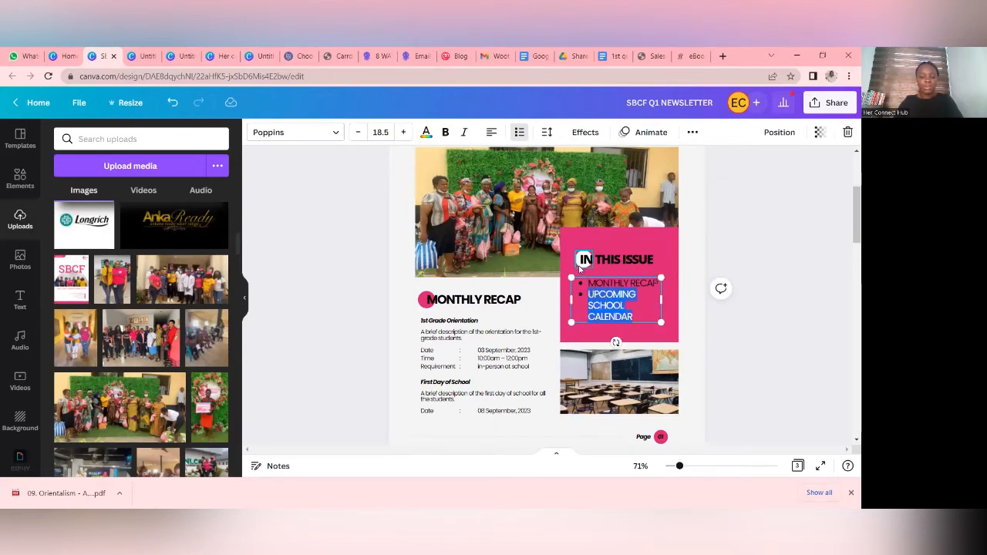
{"action": "type", "text": "UPCOM"}
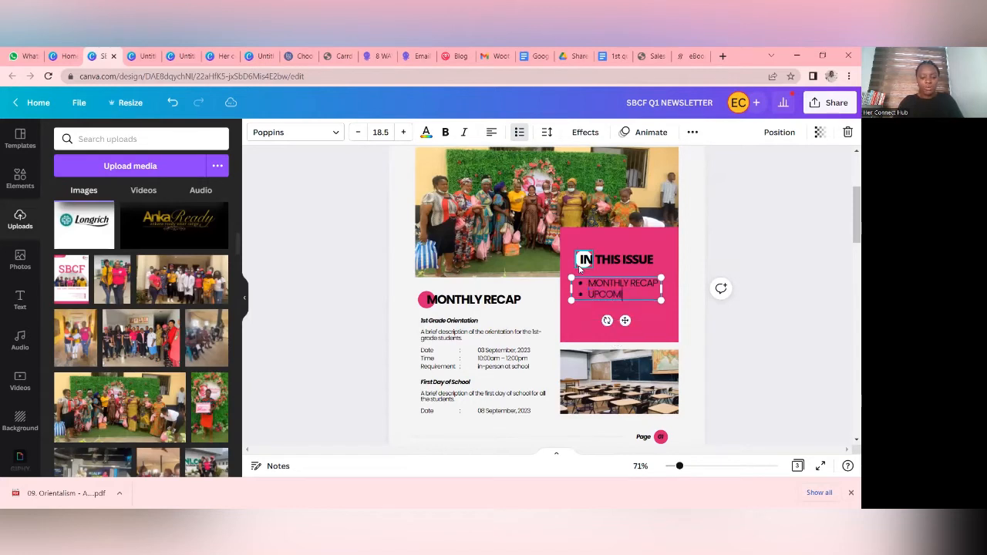
{"action": "type", "text": "NTS"}
{"action": "key", "text": "Return"}
{"action": "type", "text": "SUPPORT"}
{"action": "key", "text": "Return"}
{"action": "type", "text": "CONTACT INFO"}
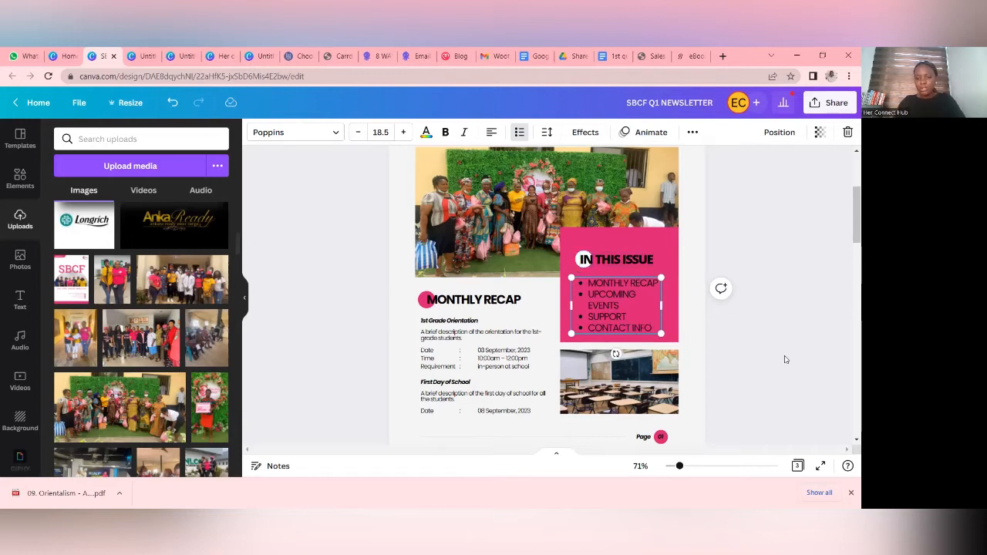
{"action": "left_click_drag", "start_coordinate": [662, 306], "coordinate": [674, 306]}
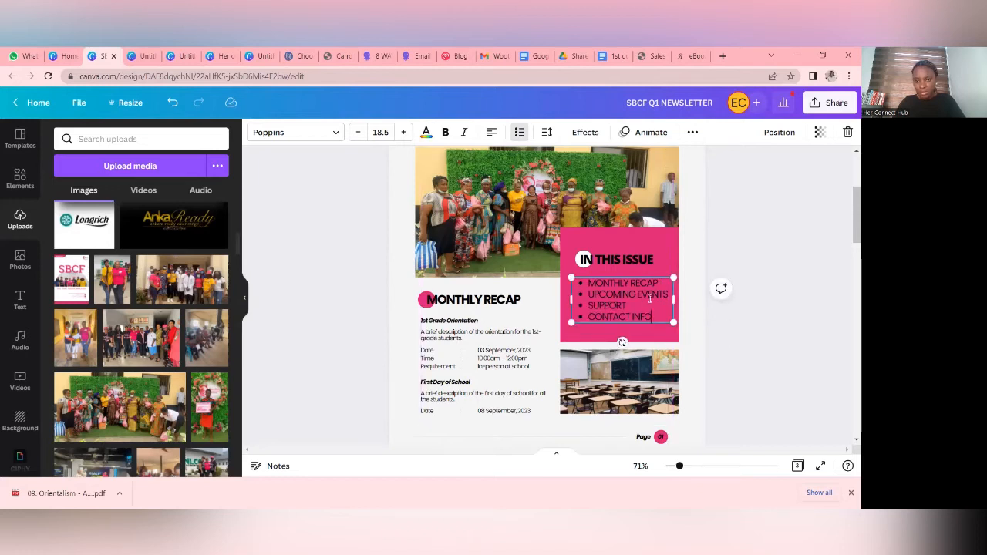
{"action": "left_click", "coordinate": [769, 334]}
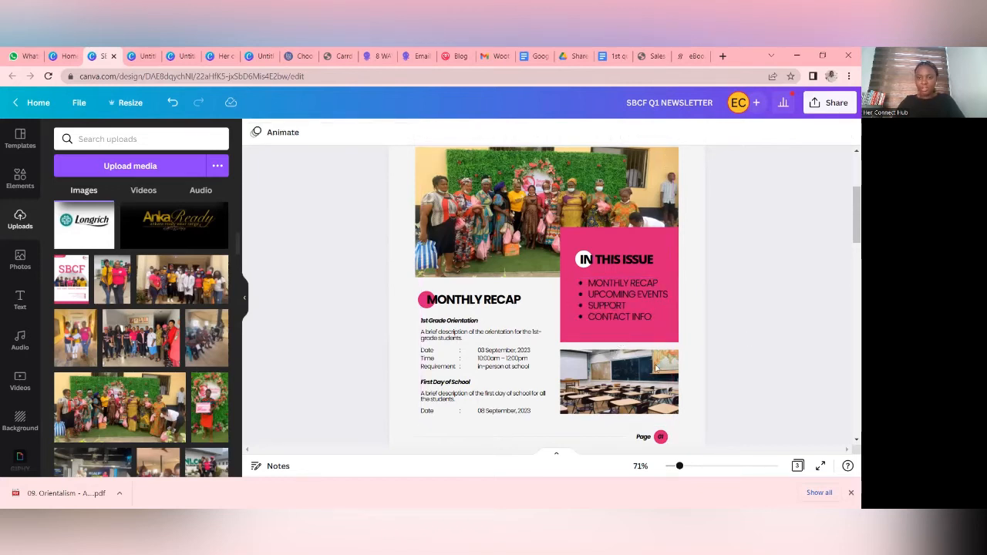
- Replace the small empty-classroom photo below the In This Issue block with the uploaded team photo showing people in white coats
{"action": "scroll", "coordinate": [463, 297], "scroll_direction": "down", "scroll_amount": 1}
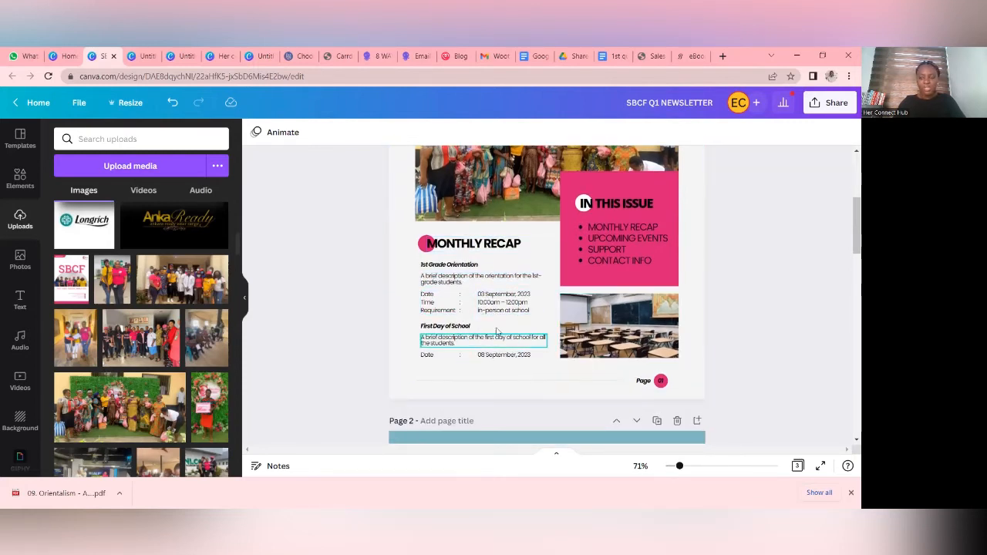
{"action": "left_click", "coordinate": [594, 327]}
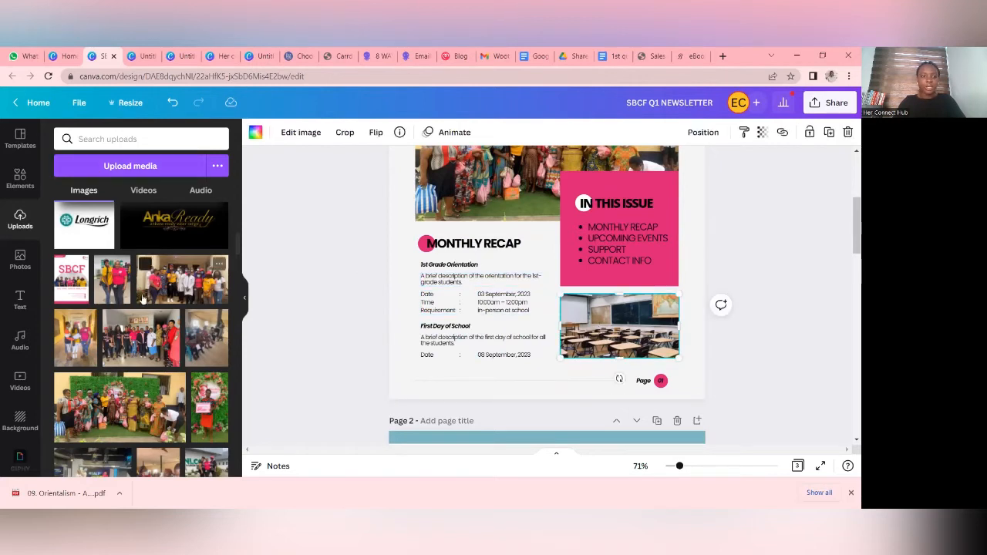
{"action": "left_click", "coordinate": [179, 283]}
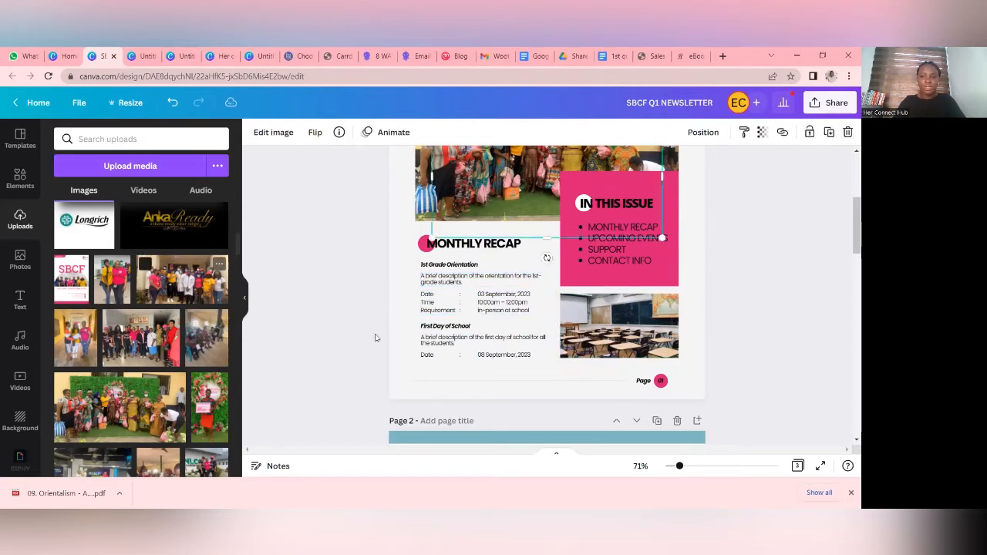
{"action": "left_click_drag", "start_coordinate": [524, 212], "coordinate": [603, 333]}
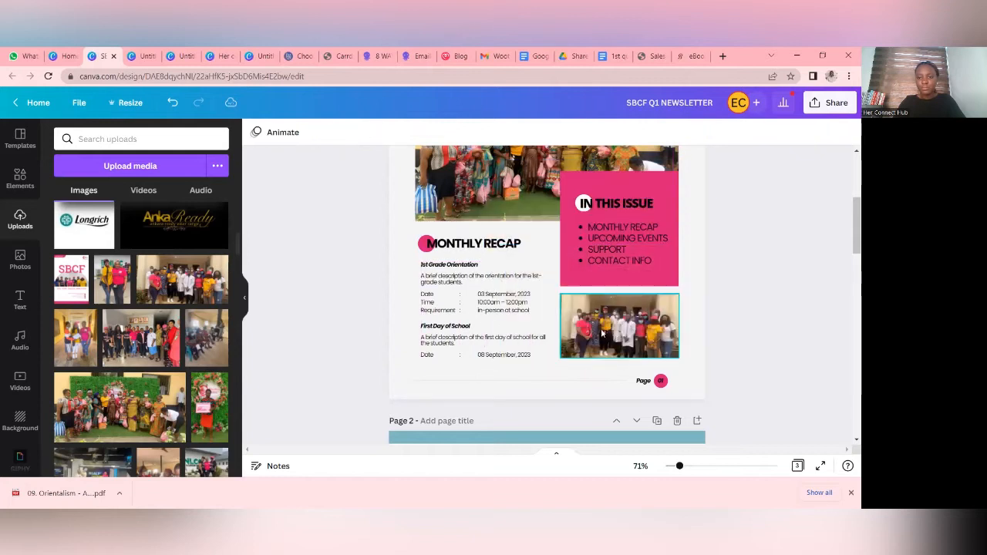
- Examine page 2's photos, headings and colours against the finished parts of page 1
{"action": "scroll", "coordinate": [702, 375], "scroll_direction": "down", "scroll_amount": 8}
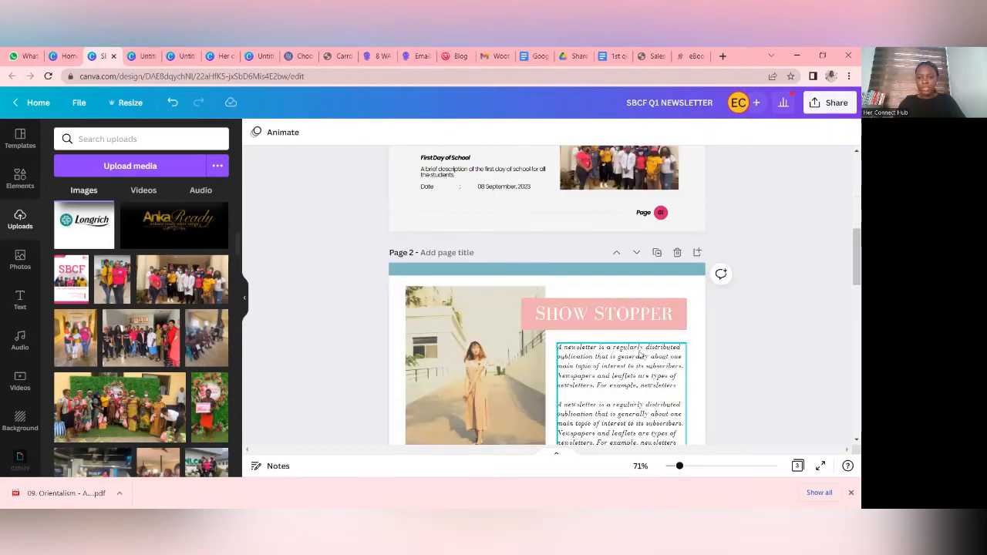
{"action": "scroll", "coordinate": [623, 348], "scroll_direction": "up", "scroll_amount": 6}
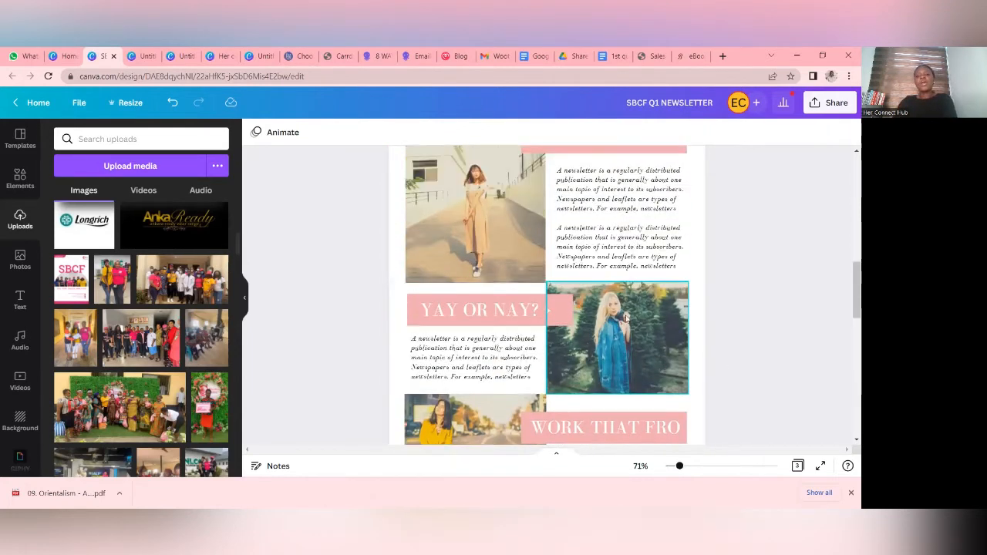
{"action": "scroll", "coordinate": [570, 360], "scroll_direction": "down", "scroll_amount": 5}
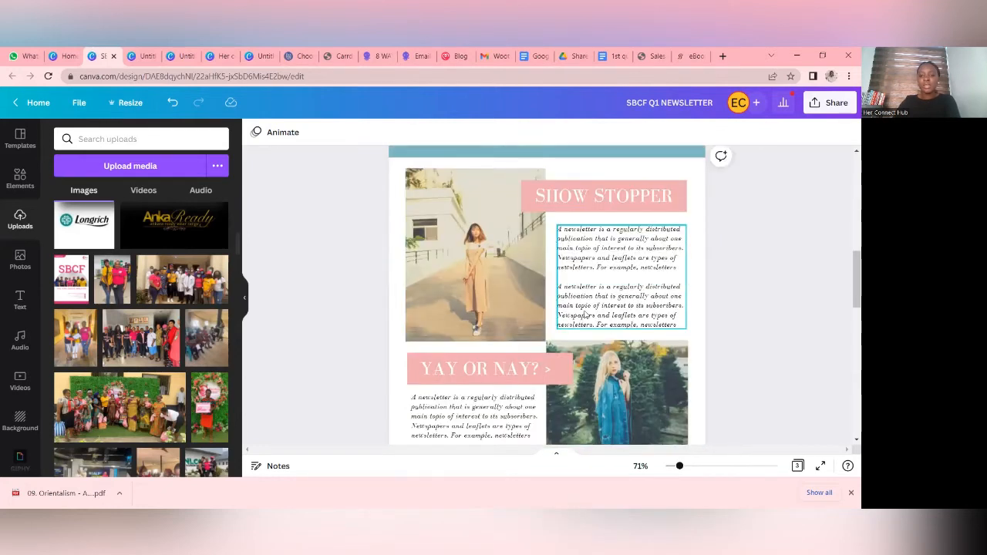
{"action": "scroll", "coordinate": [572, 306], "scroll_direction": "up", "scroll_amount": 8}
{"action": "scroll", "coordinate": [572, 306], "scroll_direction": "up", "scroll_amount": 3}
{"action": "scroll", "coordinate": [516, 330], "scroll_direction": "down", "scroll_amount": 6}
{"action": "scroll", "coordinate": [517, 330], "scroll_direction": "down", "scroll_amount": 3}
{"action": "scroll", "coordinate": [505, 320], "scroll_direction": "up", "scroll_amount": 6}
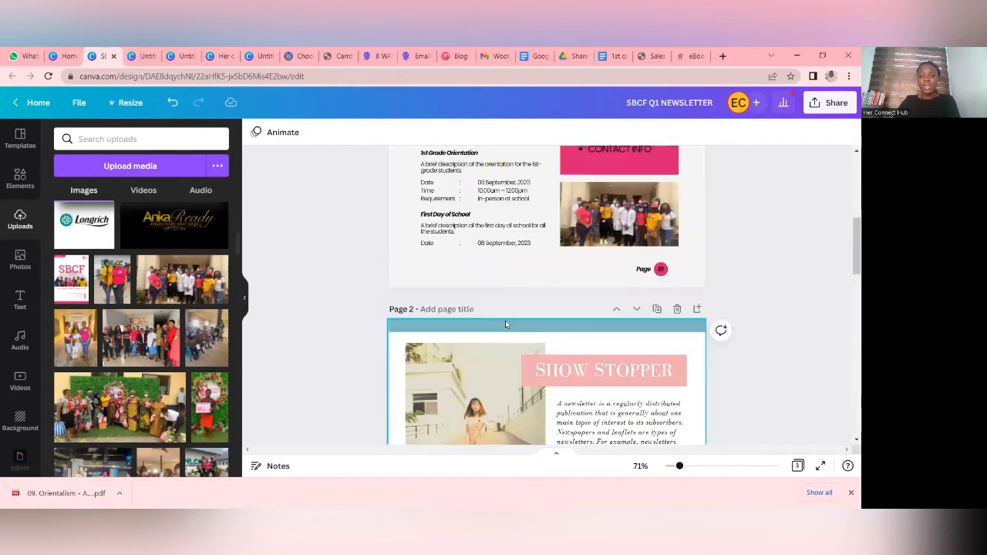
{"action": "scroll", "coordinate": [552, 347], "scroll_direction": "down", "scroll_amount": 3}
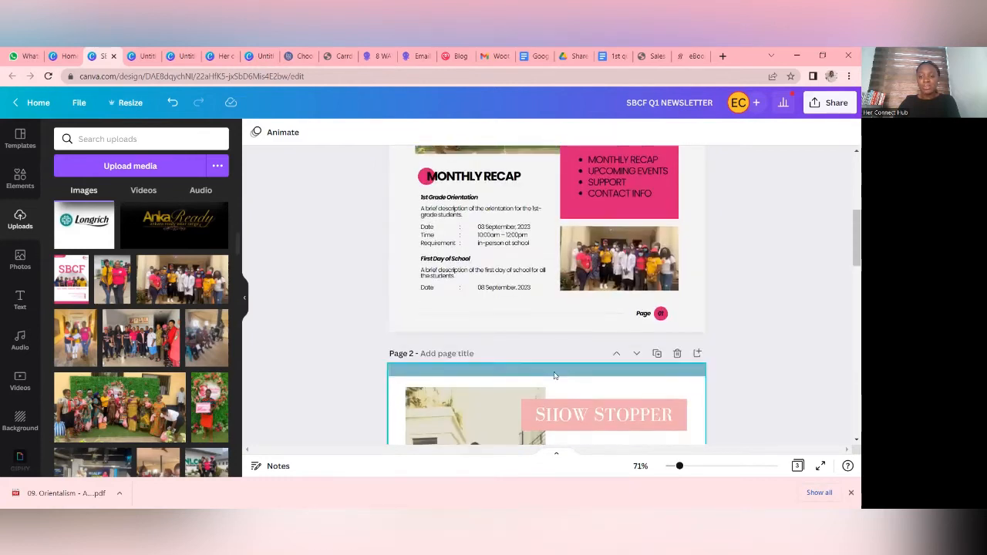
- Recolour the blue bar along the upper edge of page 2 with the document's dark pink
{"action": "left_click", "coordinate": [572, 272]}
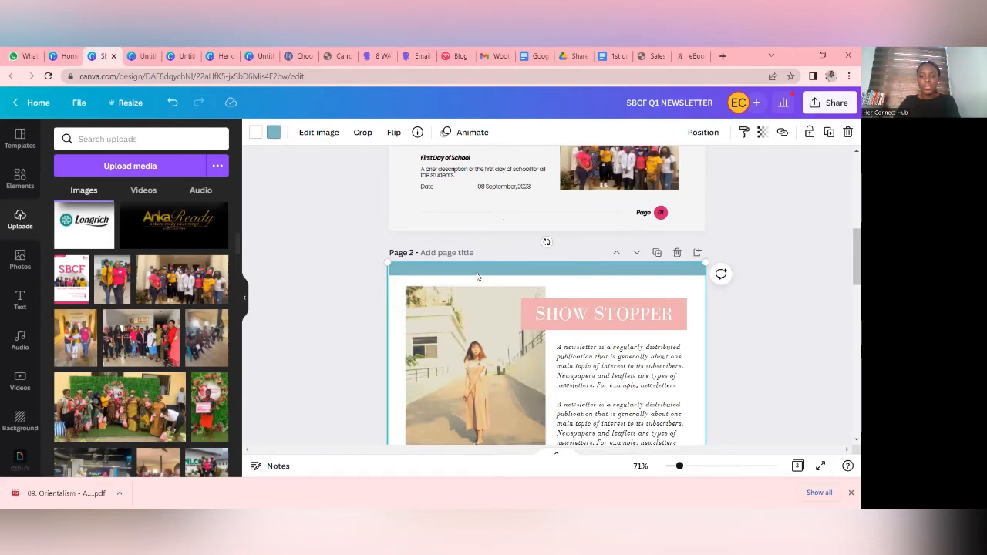
{"action": "left_click", "coordinate": [273, 132]}
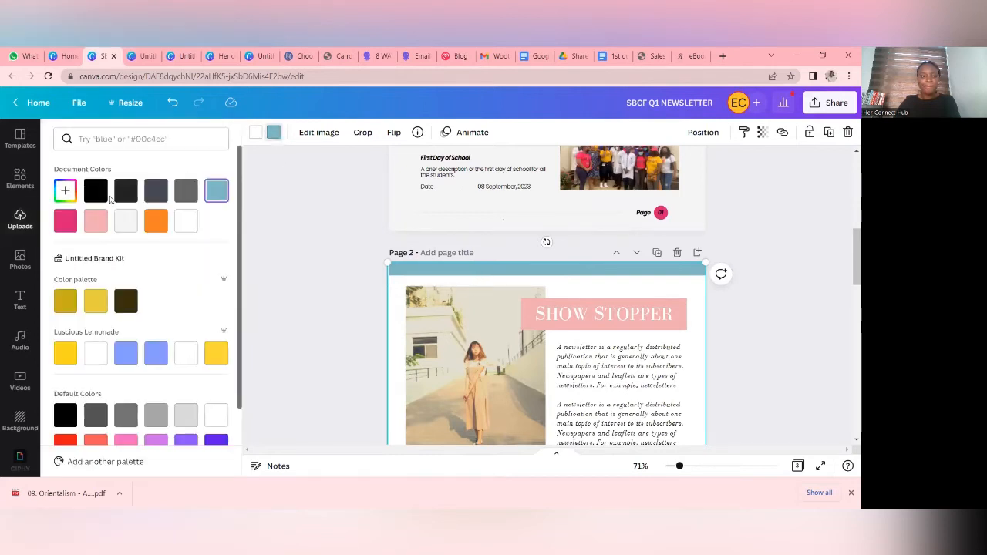
{"action": "left_click", "coordinate": [75, 221]}
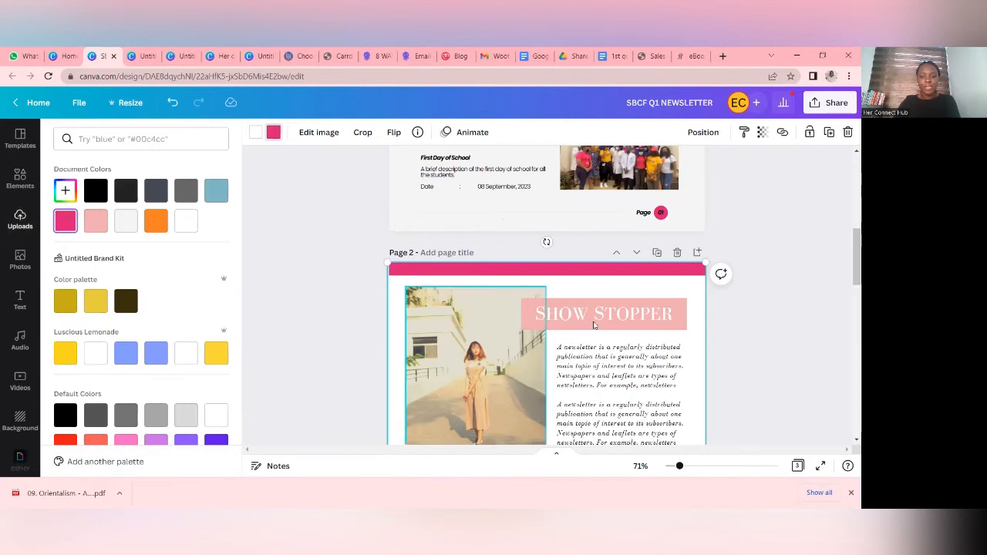
- Recolour the light pink YAY OR NAY? banner with the dark pink and apply the change to all matching light pink elements
{"action": "scroll", "coordinate": [593, 326], "scroll_direction": "down", "scroll_amount": 2}
{"action": "scroll", "coordinate": [569, 327], "scroll_direction": "down", "scroll_amount": 1}
{"action": "left_click", "coordinate": [559, 262]}
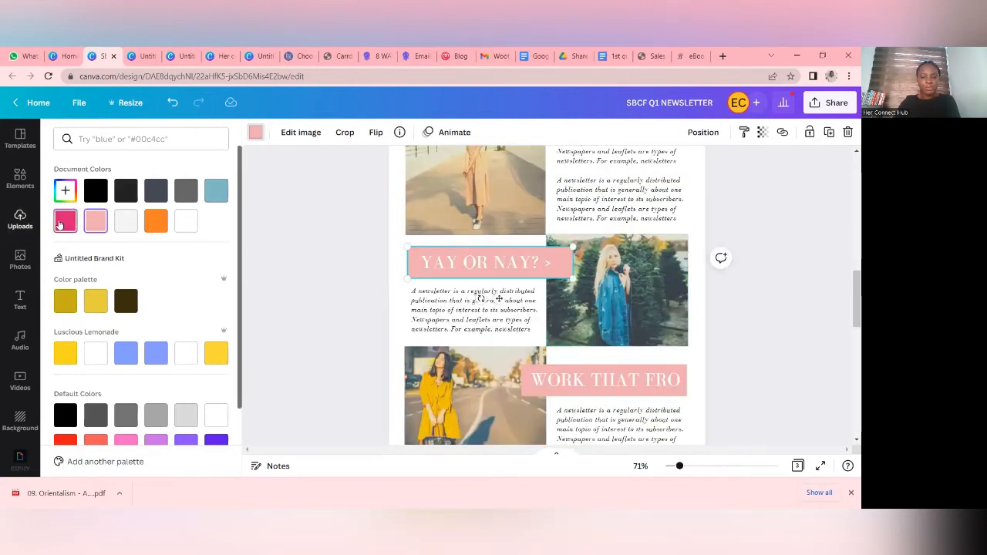
{"action": "left_click", "coordinate": [65, 221]}
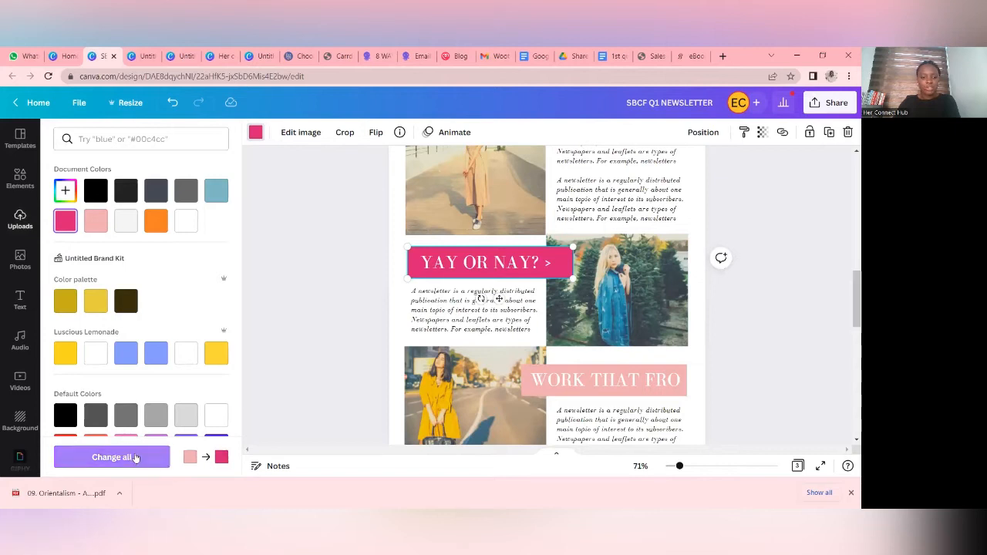
{"action": "left_click", "coordinate": [142, 456]}
{"action": "scroll", "coordinate": [581, 297], "scroll_direction": "down", "scroll_amount": 3}
{"action": "scroll", "coordinate": [581, 296], "scroll_direction": "up", "scroll_amount": 7}
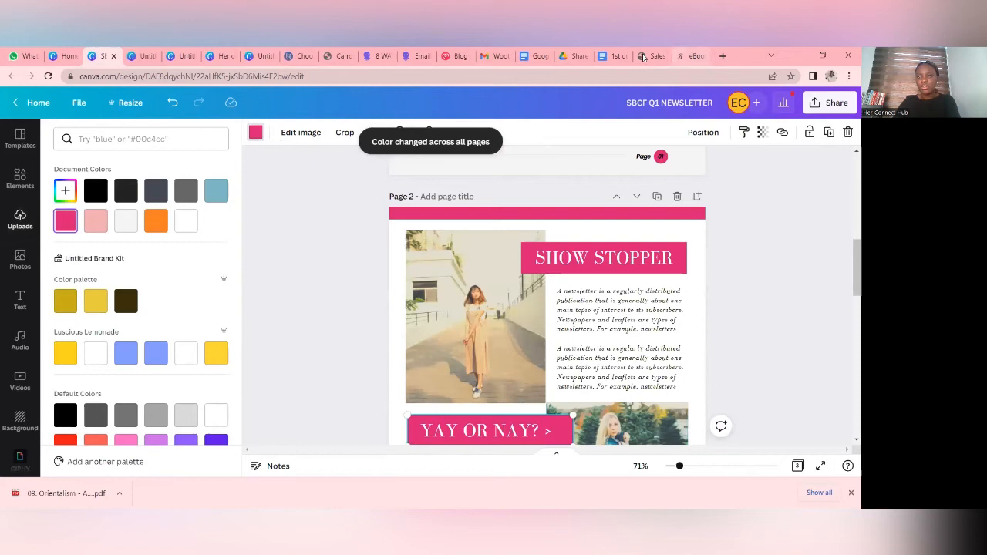
- Switch to the newsletter draft in Google Docs and copy the paragraphs under the LASUTH VISIT heading
{"action": "left_click", "coordinate": [613, 55]}
{"action": "scroll", "coordinate": [281, 246], "scroll_direction": "up", "scroll_amount": 1}
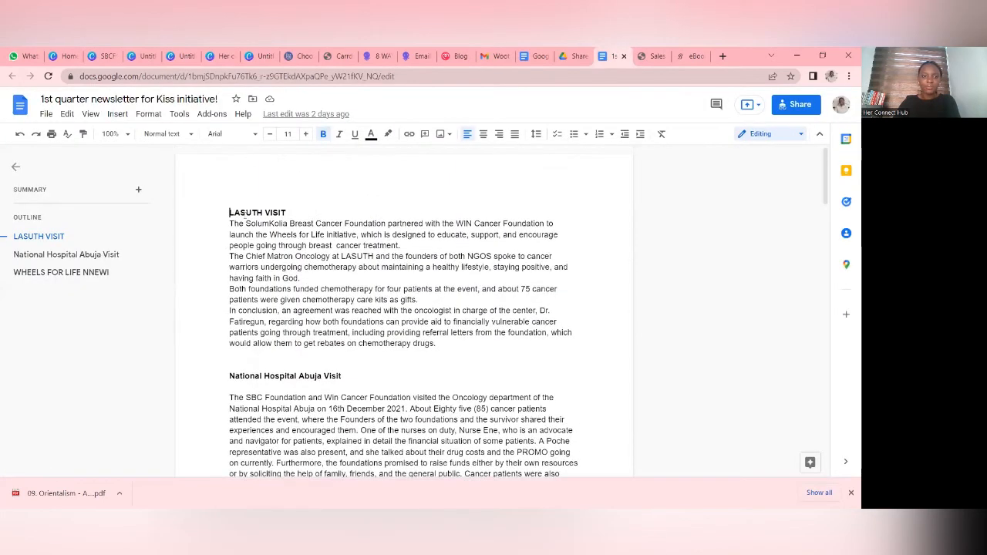
{"action": "left_click_drag", "start_coordinate": [229, 223], "coordinate": [231, 355]}
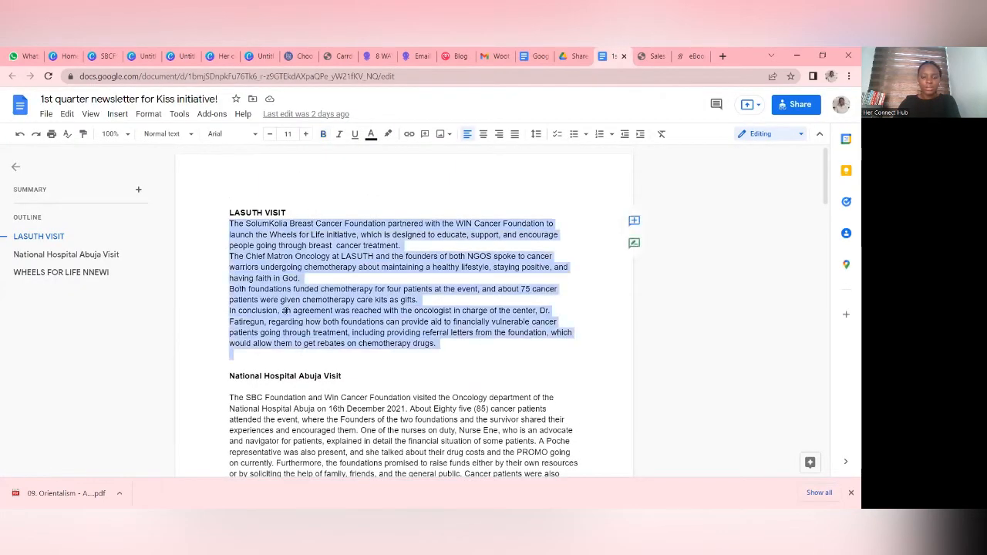
{"action": "right_click", "coordinate": [285, 310]}
{"action": "left_click", "coordinate": [316, 192]}
{"action": "left_click", "coordinate": [172, 234]}
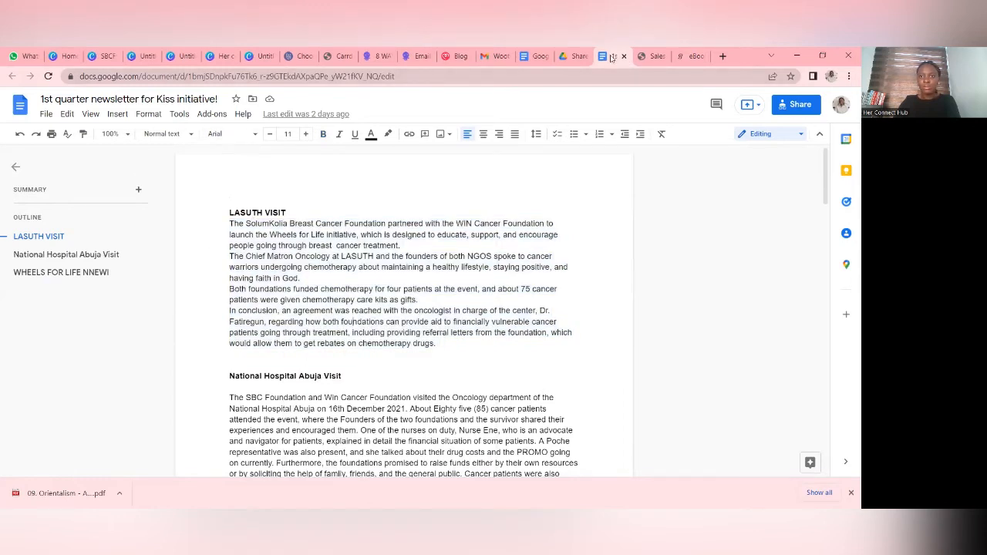
- Close the two untitled school newsletter designs and the Her connect hub design, and return to the SBCF Q1 NEWSLETTER design in Canva
{"action": "left_click", "coordinate": [168, 59]}
{"action": "left_click", "coordinate": [192, 56]}
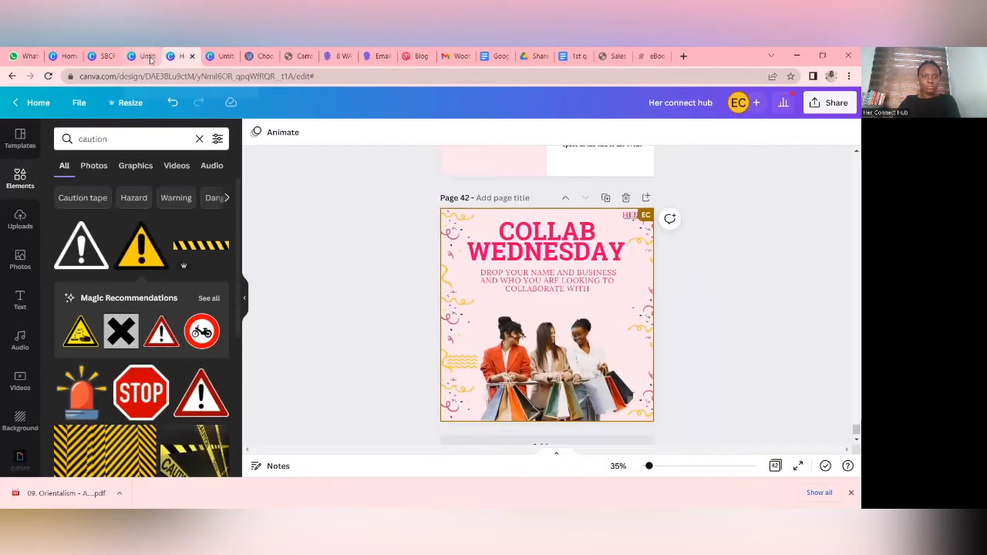
{"action": "left_click", "coordinate": [150, 59]}
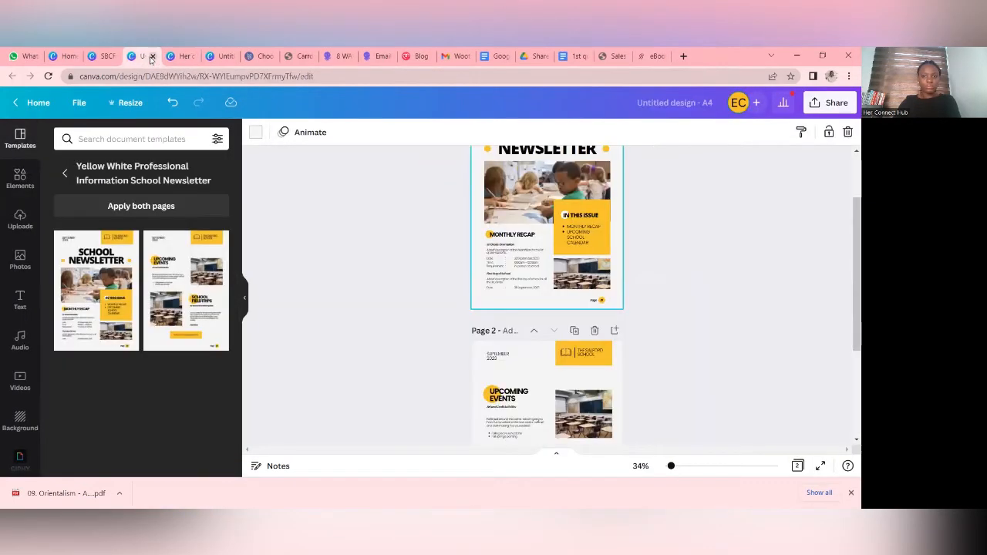
{"action": "scroll", "coordinate": [478, 306], "scroll_direction": "up", "scroll_amount": 2}
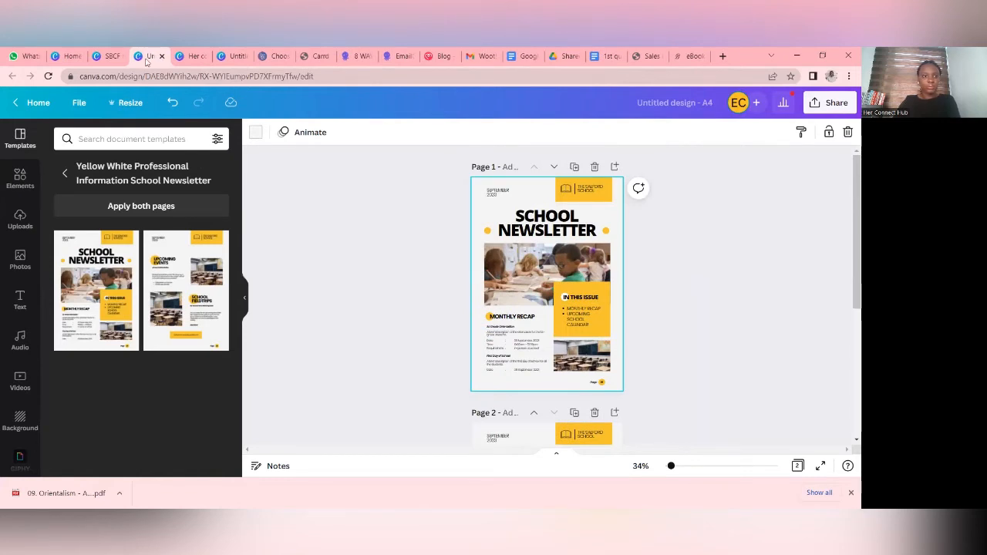
{"action": "left_click", "coordinate": [121, 55]}
{"action": "left_click", "coordinate": [150, 58]}
{"action": "left_click", "coordinate": [161, 56]}
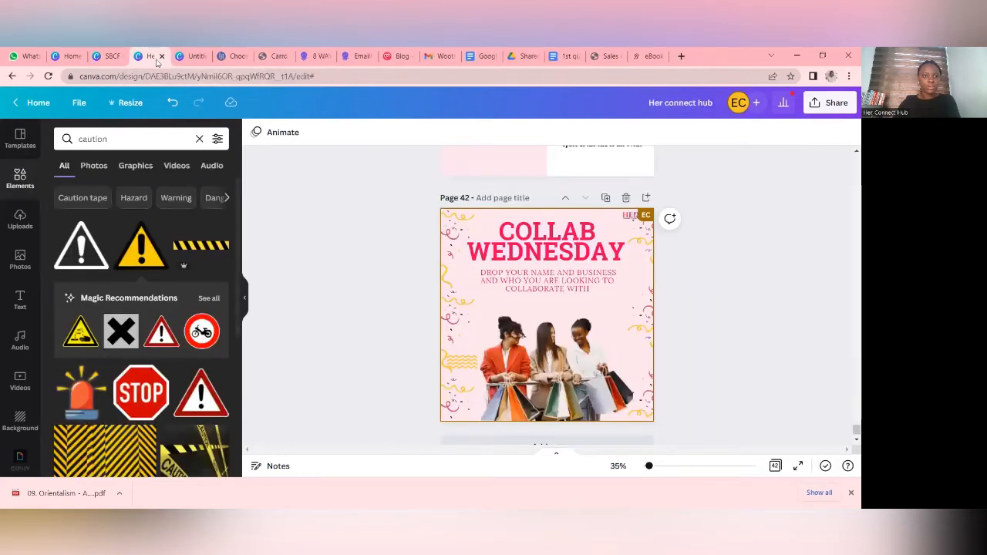
{"action": "left_click", "coordinate": [161, 56]}
{"action": "left_click", "coordinate": [107, 56]}
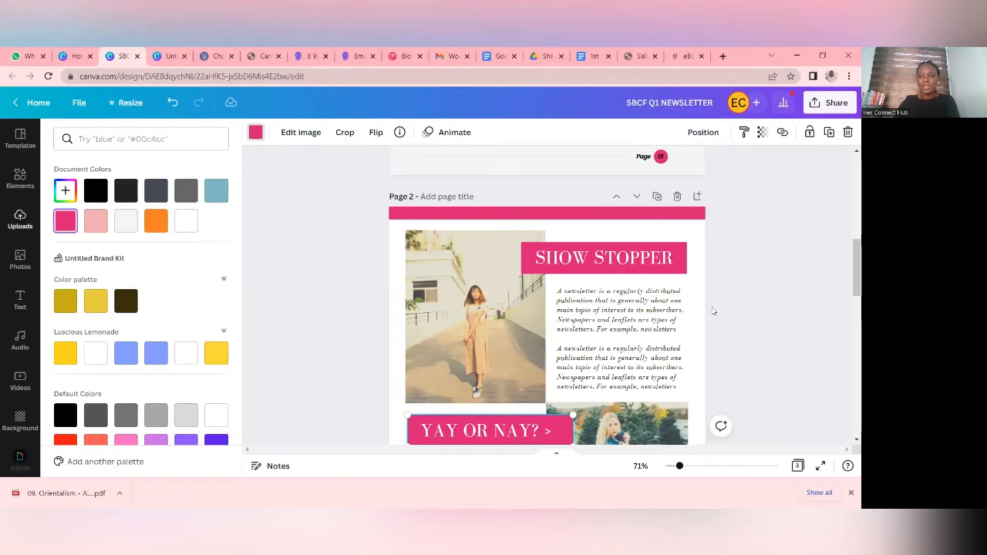
- Replace the placeholder paragraphs under page 2's SHOW STOPPER heading with the copied LASUTH visit text
{"action": "scroll", "coordinate": [713, 312], "scroll_direction": "down", "scroll_amount": 1}
{"action": "double_click", "coordinate": [667, 304]}
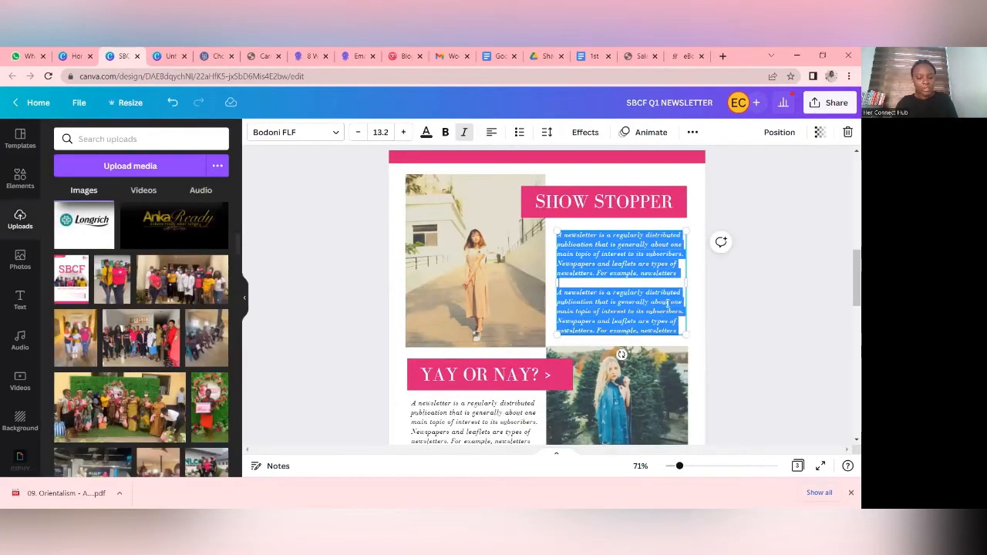
{"action": "key", "text": "ctrl+v"}
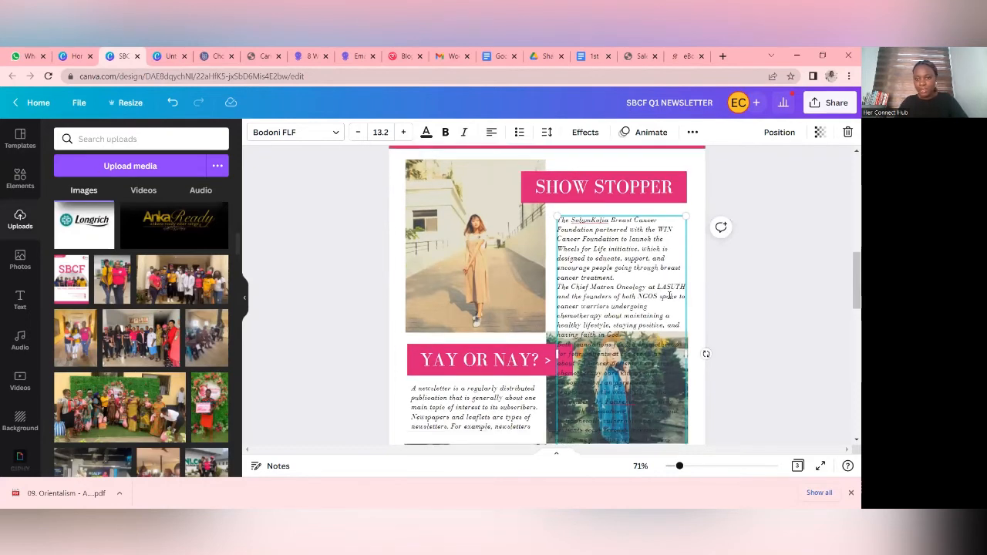
- Delete the placeholder paragraph below the WORK THAT FRO heading on page 2
{"action": "scroll", "coordinate": [668, 294], "scroll_direction": "down", "scroll_amount": 2}
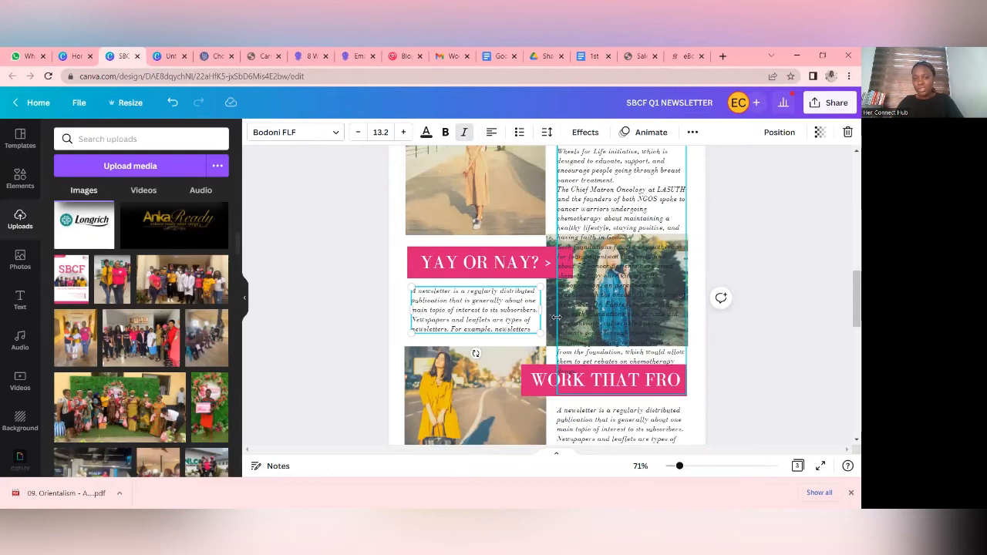
{"action": "scroll", "coordinate": [592, 334], "scroll_direction": "down", "scroll_amount": 2}
{"action": "left_click", "coordinate": [609, 338]}
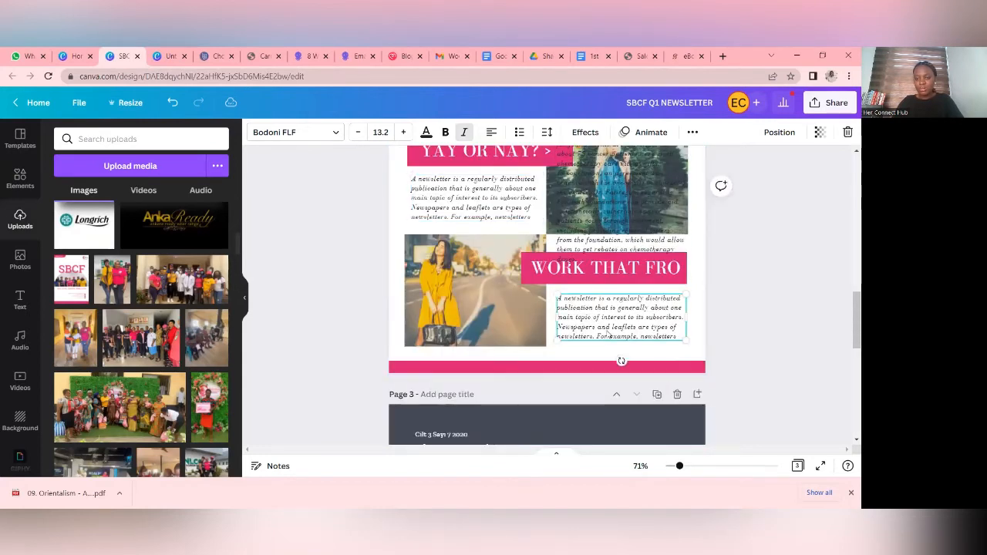
{"action": "scroll", "coordinate": [642, 292], "scroll_direction": "up", "scroll_amount": 2}
{"action": "scroll", "coordinate": [628, 341], "scroll_direction": "down", "scroll_amount": 1}
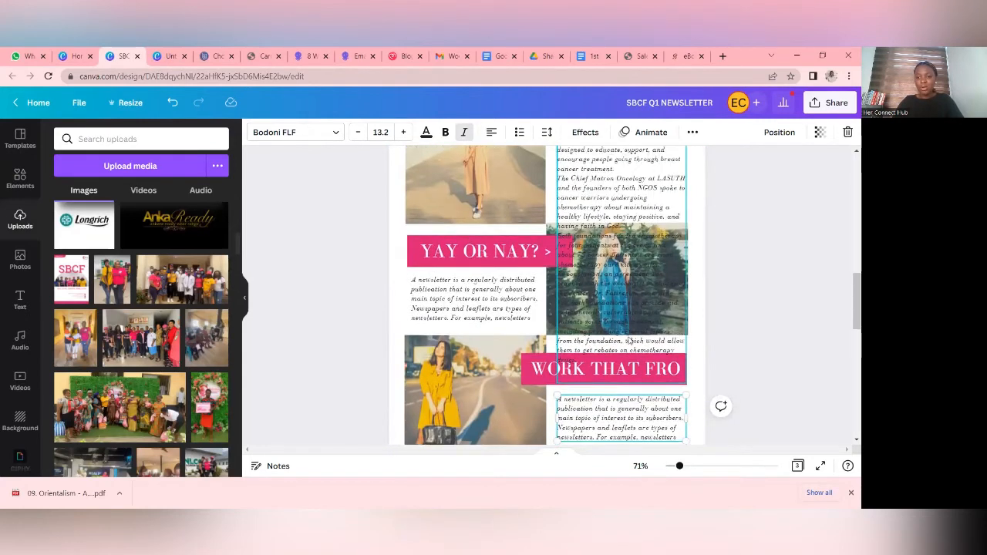
{"action": "left_click", "coordinate": [847, 133]}
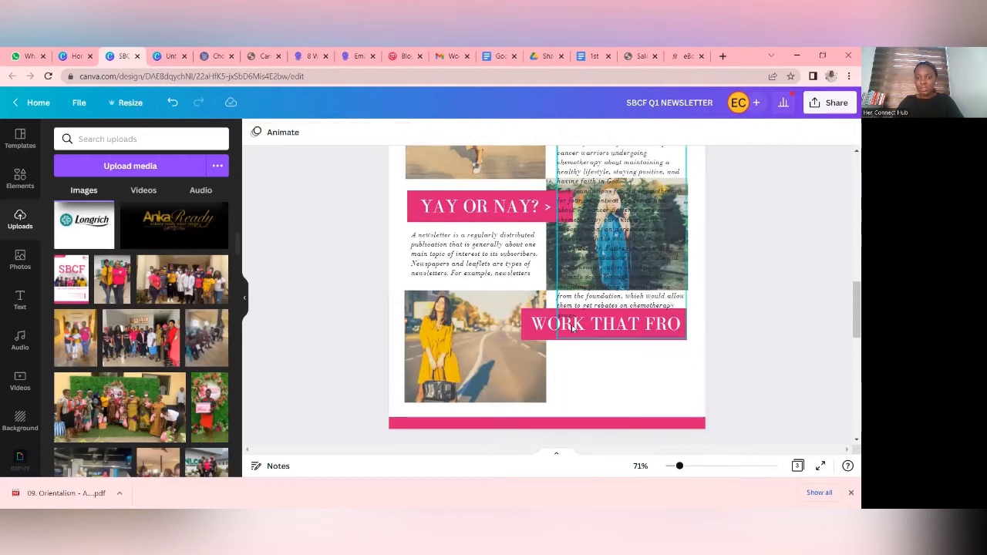
- Delete the WORK THAT FRO heading together with its pink banner
{"action": "left_click", "coordinate": [556, 334]}
{"action": "left_click", "coordinate": [542, 331]}
{"action": "left_click", "coordinate": [847, 132]}
{"action": "left_click", "coordinate": [527, 314]}
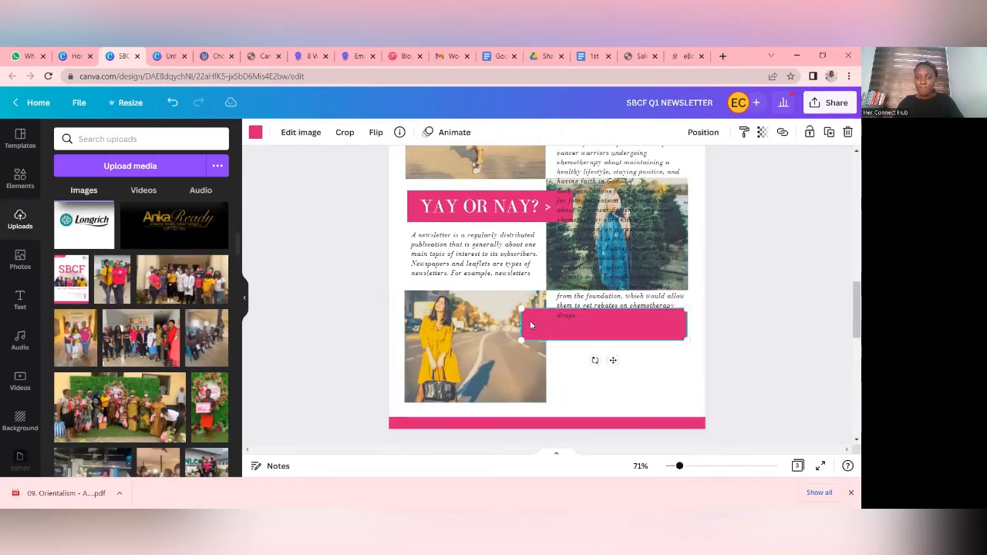
{"action": "left_click", "coordinate": [847, 133]}
- Delete the photo grid of the woman among the trees and realign the LASUTH article text under the SHOW STOPPER banner
{"action": "left_click_drag", "start_coordinate": [620, 263], "coordinate": [526, 263]}
{"action": "left_click", "coordinate": [670, 241]}
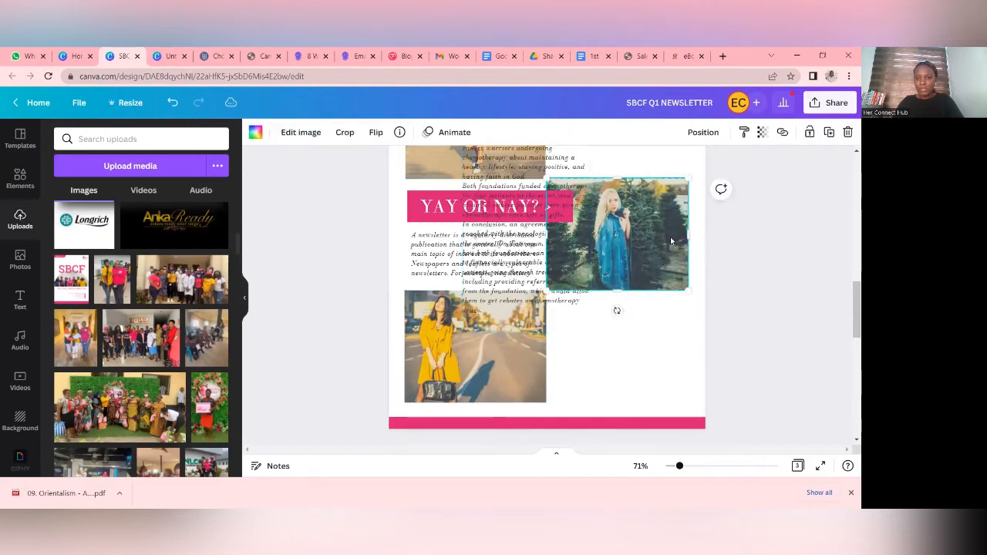
{"action": "left_click", "coordinate": [847, 134]}
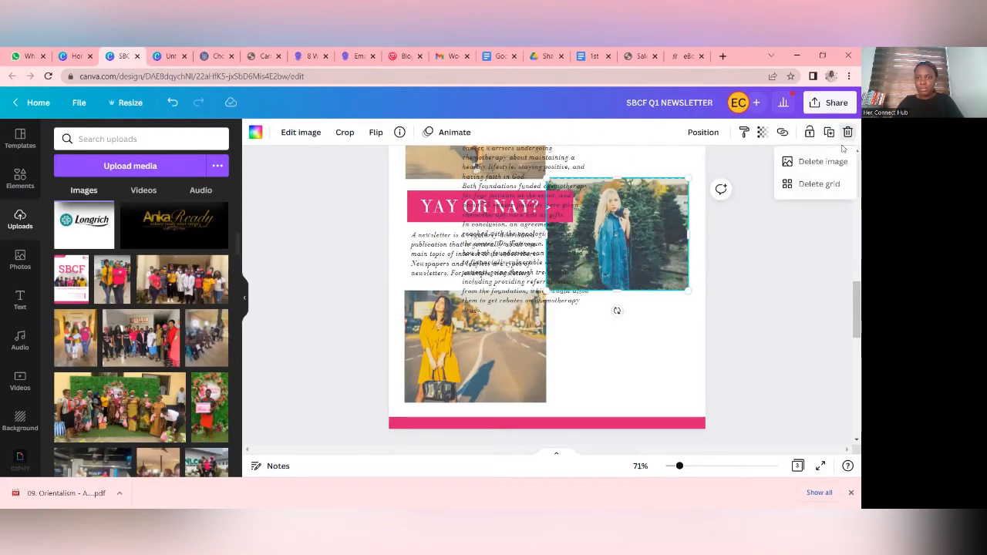
{"action": "left_click", "coordinate": [820, 185]}
{"action": "left_click_drag", "start_coordinate": [574, 275], "coordinate": [646, 290]}
{"action": "scroll", "coordinate": [665, 286], "scroll_direction": "up", "scroll_amount": 2}
{"action": "scroll", "coordinate": [663, 287], "scroll_direction": "up", "scroll_amount": 2}
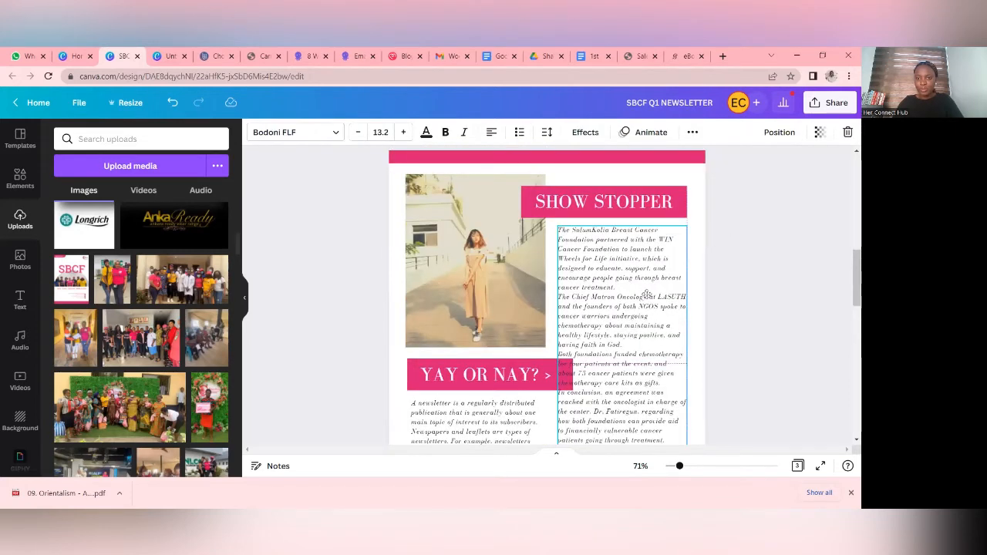
- Replace the SHOW STOPPER heading on page 2 with LASUTH VISIT
{"action": "left_click", "coordinate": [656, 203]}
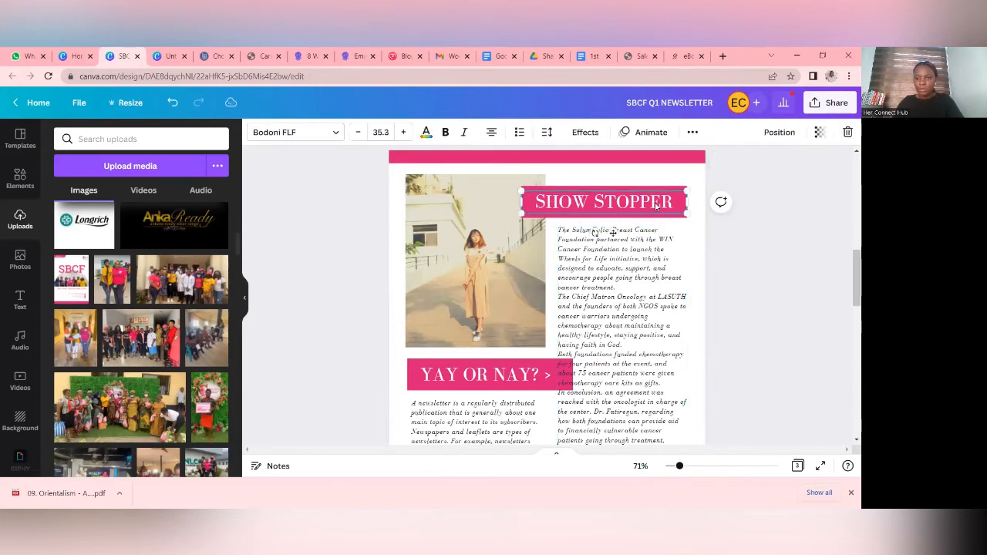
{"action": "key", "text": "BackSpace"}
{"action": "type", "text": "LASU"}
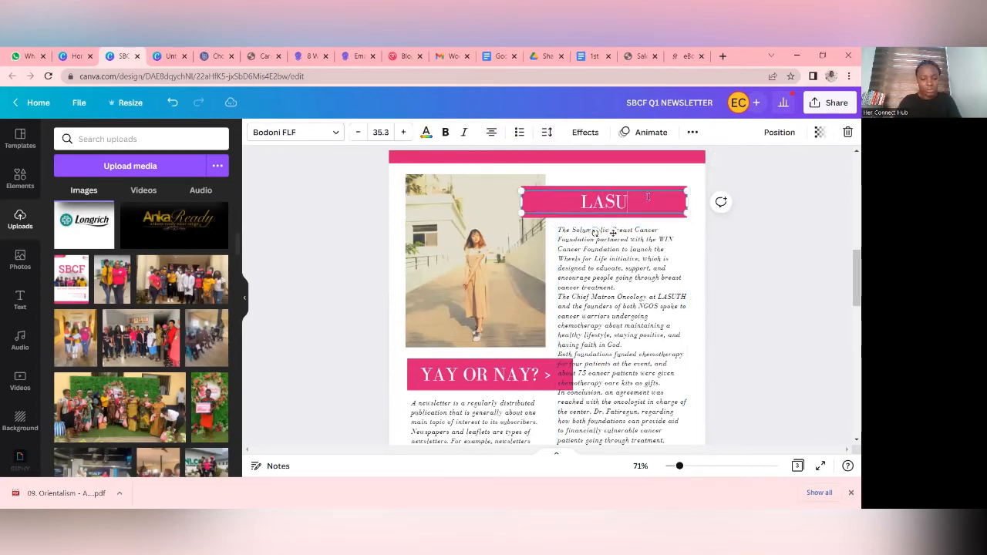
{"action": "type", "text": "TH VISIT"}
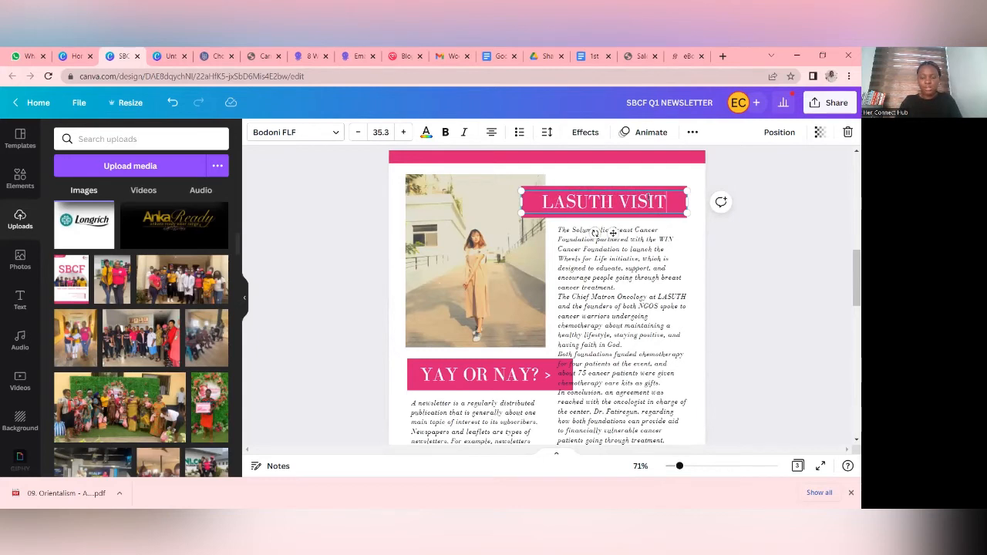
{"action": "left_click", "coordinate": [776, 221]}
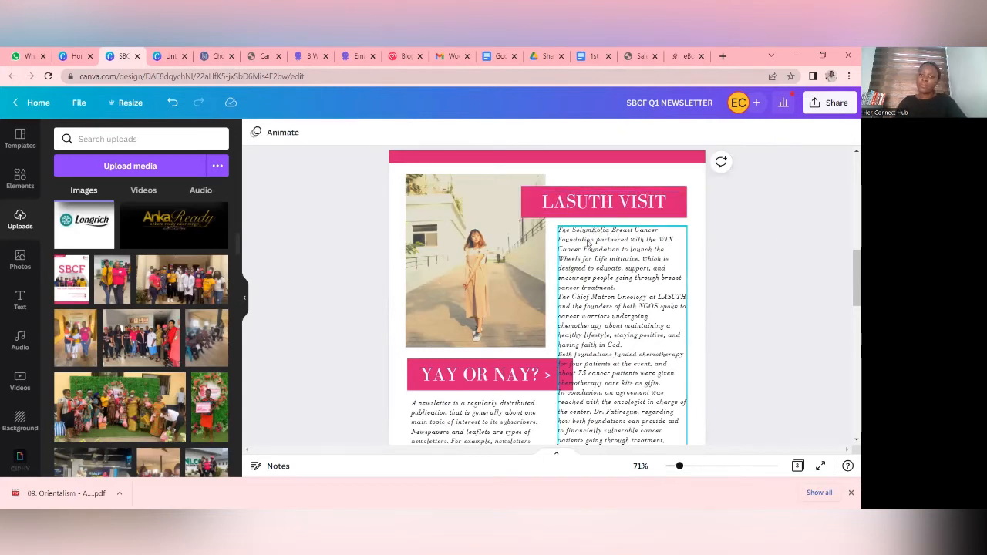
- Delete the YAY OR NAY? heading and its pink banner from page 2
{"action": "scroll", "coordinate": [611, 254], "scroll_direction": "down", "scroll_amount": 5}
{"action": "scroll", "coordinate": [528, 267], "scroll_direction": "up", "scroll_amount": 2}
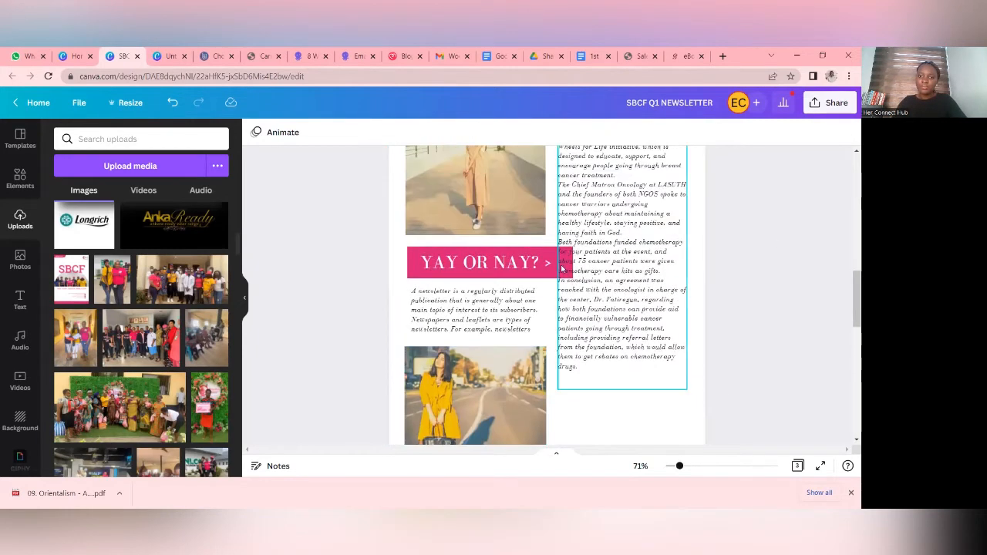
{"action": "left_click", "coordinate": [528, 268]}
{"action": "left_click", "coordinate": [847, 133]}
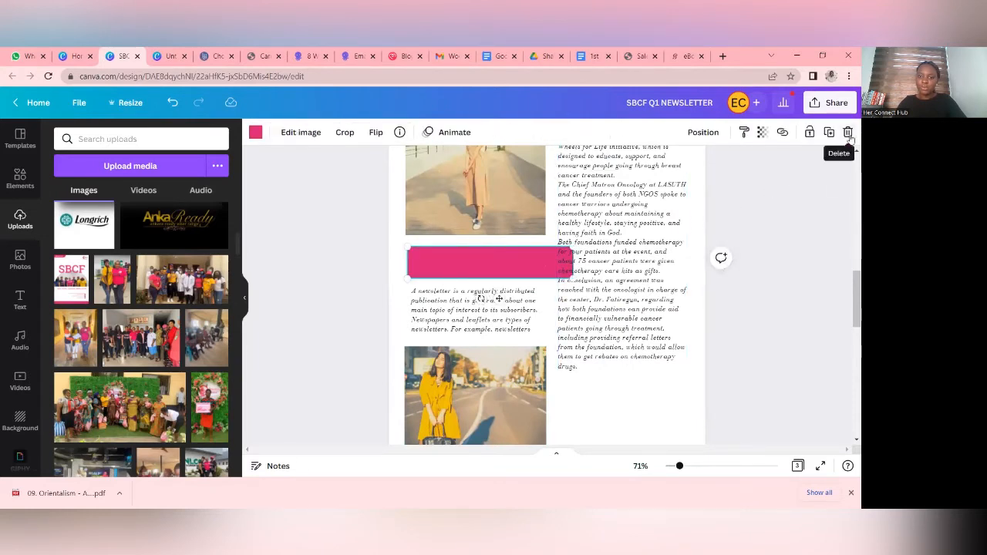
{"action": "scroll", "coordinate": [613, 290], "scroll_direction": "down", "scroll_amount": 3}
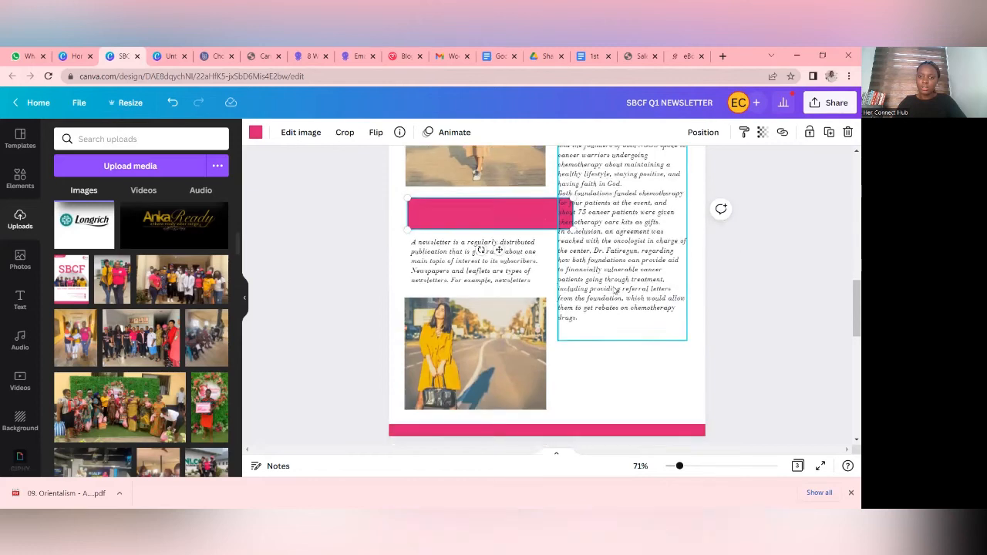
{"action": "scroll", "coordinate": [613, 290], "scroll_direction": "up", "scroll_amount": 1}
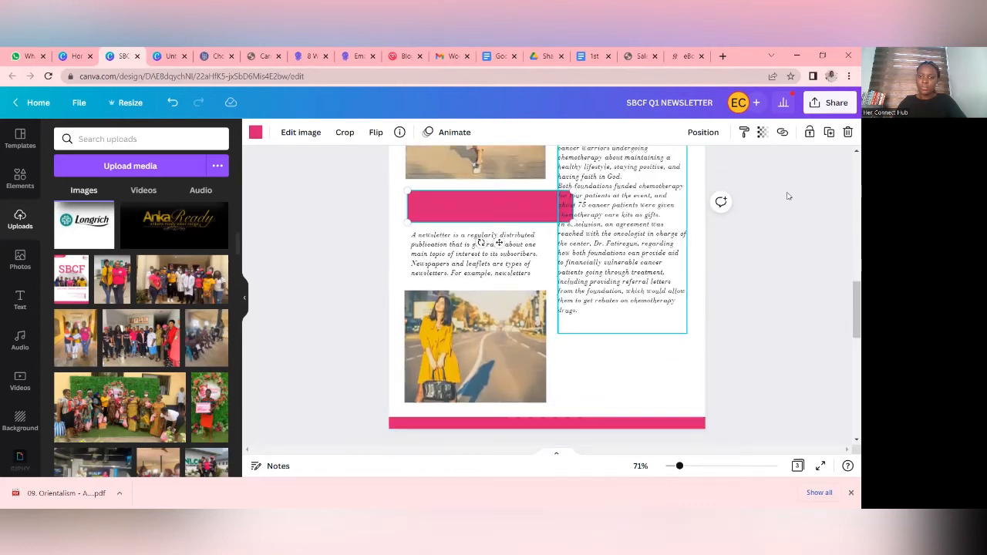
{"action": "left_click", "coordinate": [847, 134]}
{"action": "scroll", "coordinate": [669, 228], "scroll_direction": "up", "scroll_amount": 4}
{"action": "scroll", "coordinate": [665, 262], "scroll_direction": "down", "scroll_amount": 3}
{"action": "scroll", "coordinate": [664, 262], "scroll_direction": "up", "scroll_amount": 4}
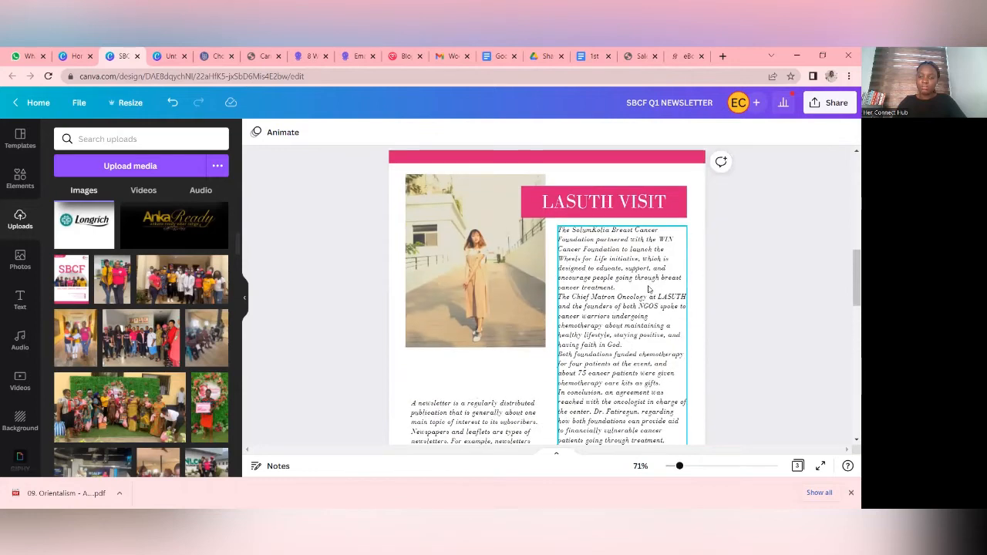
- Scale up the LASUTH VISIT article's text box to a font size of 13.9
{"action": "scroll", "coordinate": [649, 288], "scroll_direction": "down", "scroll_amount": 4}
{"action": "left_click", "coordinate": [657, 295]}
{"action": "mouse_move", "coordinate": [687, 391]}
{"action": "left_mouse_down"}
{"action": "mouse_move", "coordinate": [694, 414]}
{"action": "mouse_move", "coordinate": [691, 402]}
{"action": "left_mouse_up"}
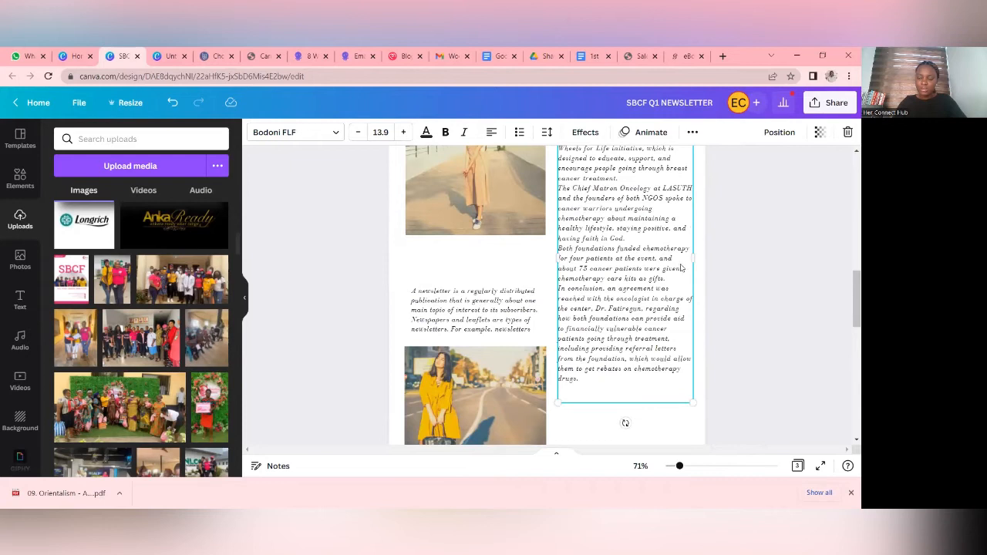
{"action": "scroll", "coordinate": [671, 270], "scroll_direction": "up", "scroll_amount": 3}
{"action": "scroll", "coordinate": [640, 247], "scroll_direction": "down", "scroll_amount": 2}
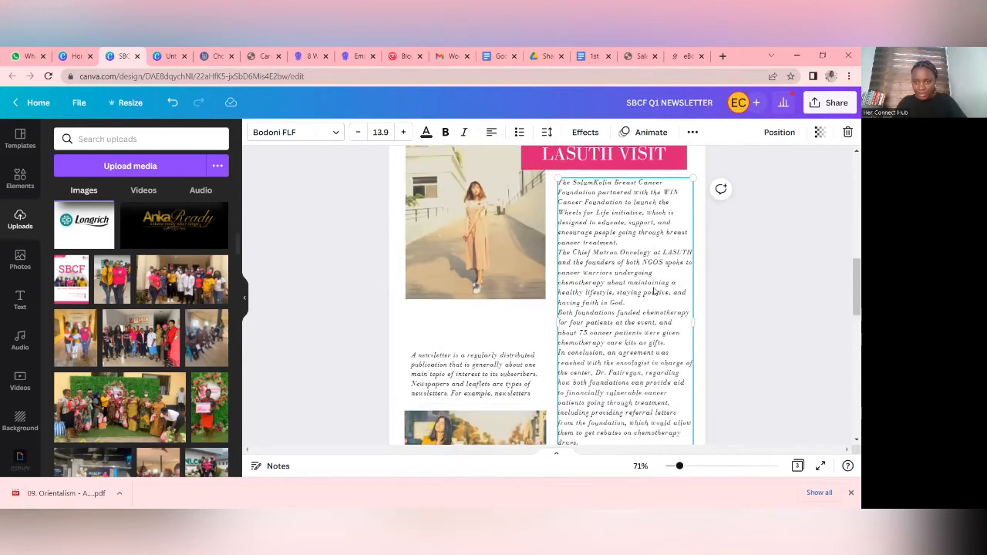
- Change the font of the entire LASUTH VISIT article text on page 2 to Lora
{"action": "left_click", "coordinate": [629, 233]}
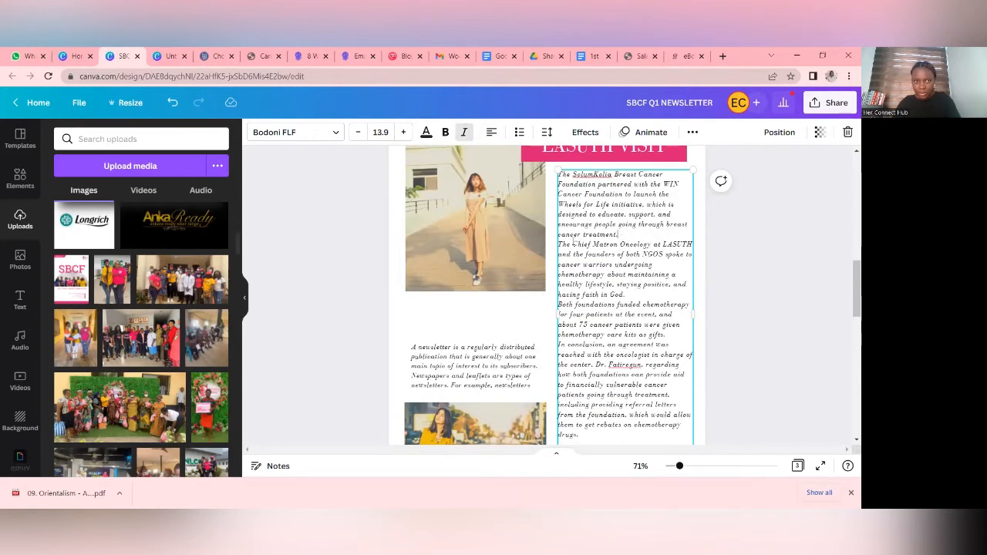
{"action": "left_click", "coordinate": [334, 132]}
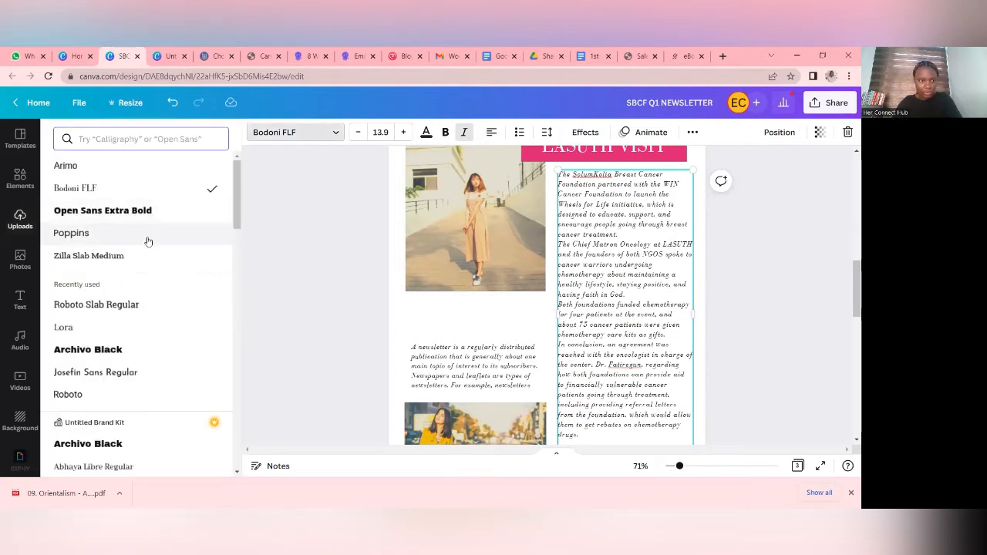
{"action": "left_click", "coordinate": [123, 332]}
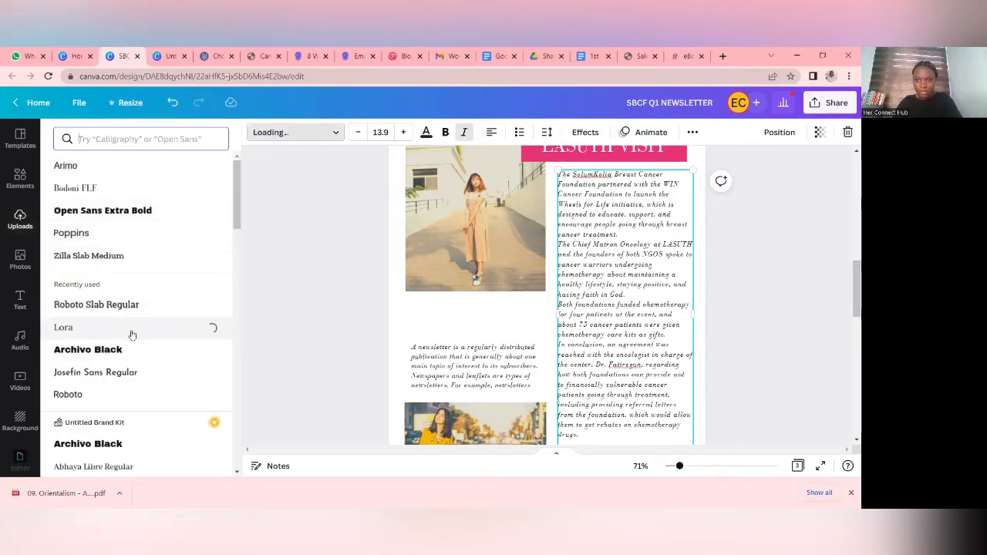
{"action": "scroll", "coordinate": [590, 326], "scroll_direction": "down", "scroll_amount": 3}
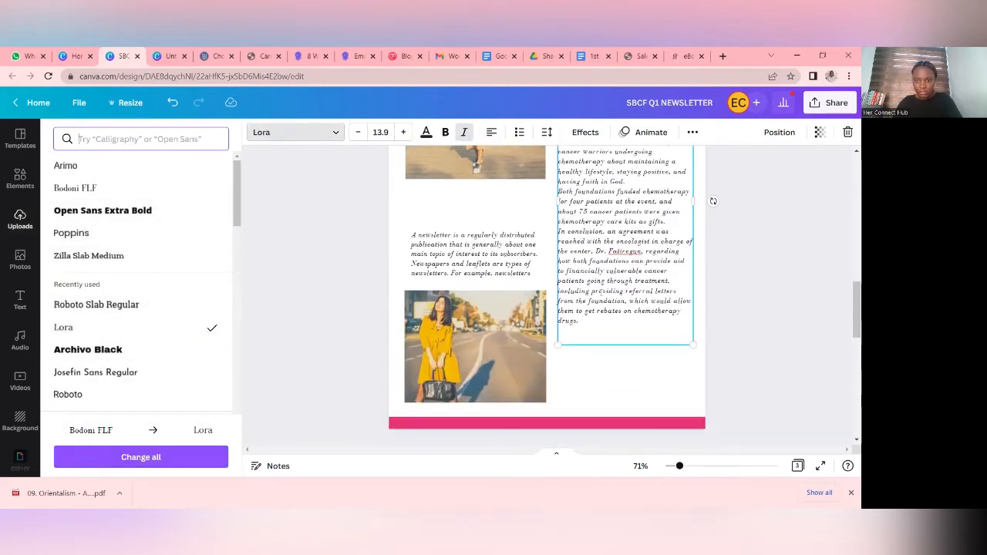
{"action": "key", "text": "ctrl+z"}
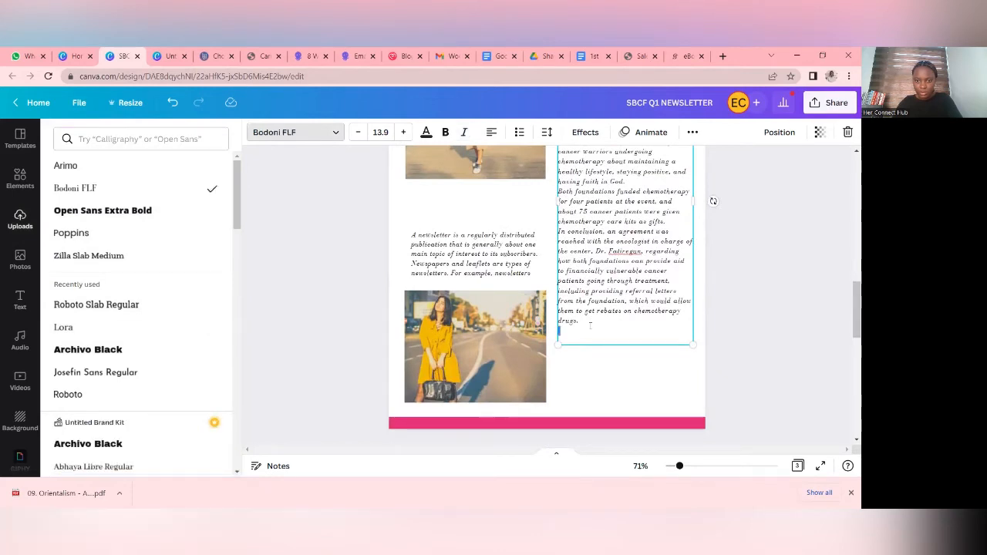
{"action": "key", "text": "BackSpace"}
{"action": "left_click_drag", "start_coordinate": [581, 324], "coordinate": [555, 191]}
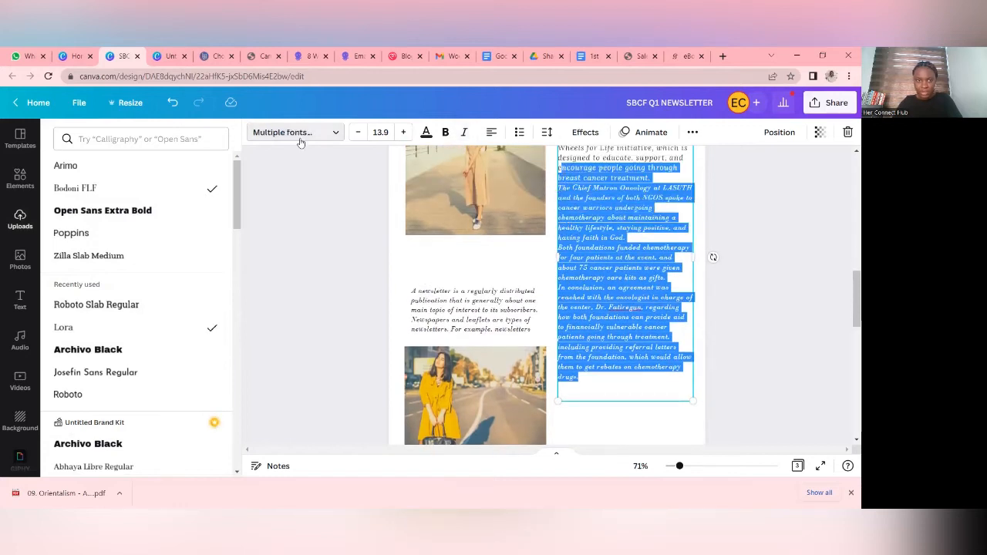
{"action": "left_click", "coordinate": [131, 330]}
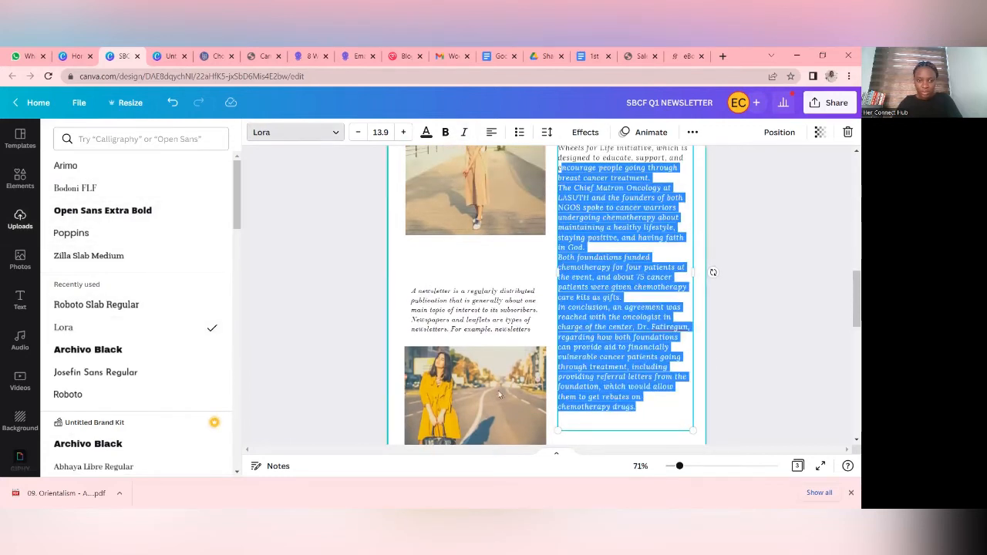
{"action": "left_click", "coordinate": [627, 318]}
- Insert a blank line between each of the four paragraphs of the LASUTH VISIT article
{"action": "scroll", "coordinate": [626, 318], "scroll_direction": "down", "scroll_amount": 2}
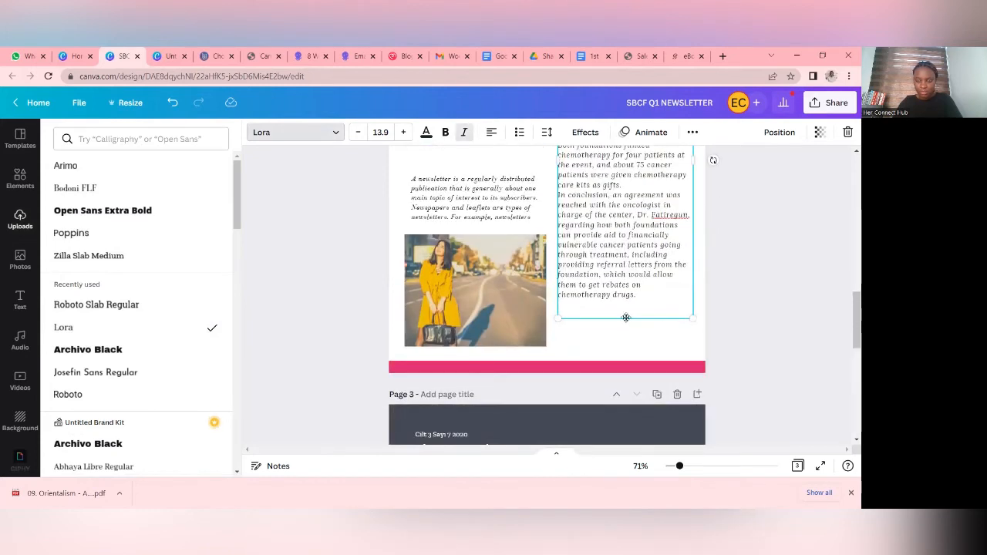
{"action": "scroll", "coordinate": [626, 312], "scroll_direction": "up", "scroll_amount": 5}
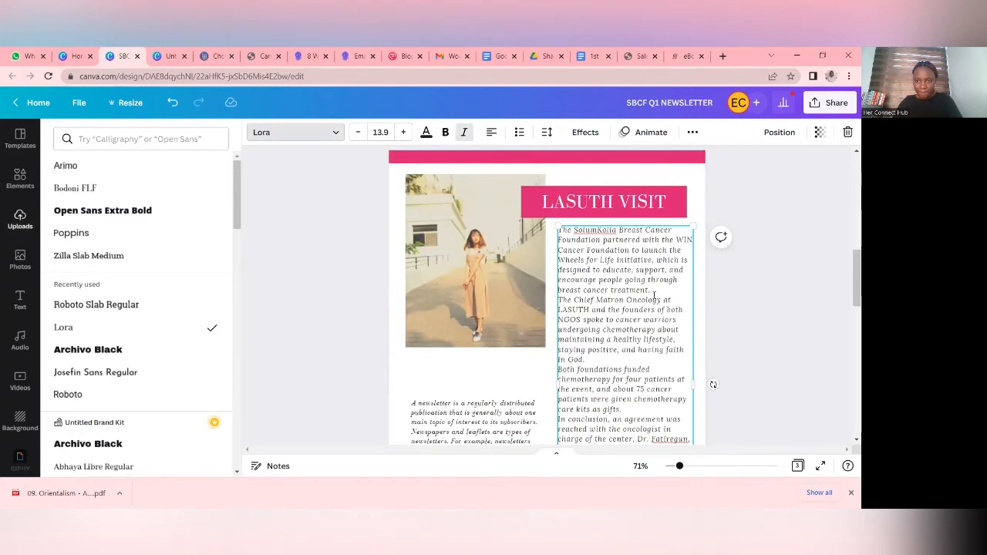
{"action": "key", "text": "Return"}
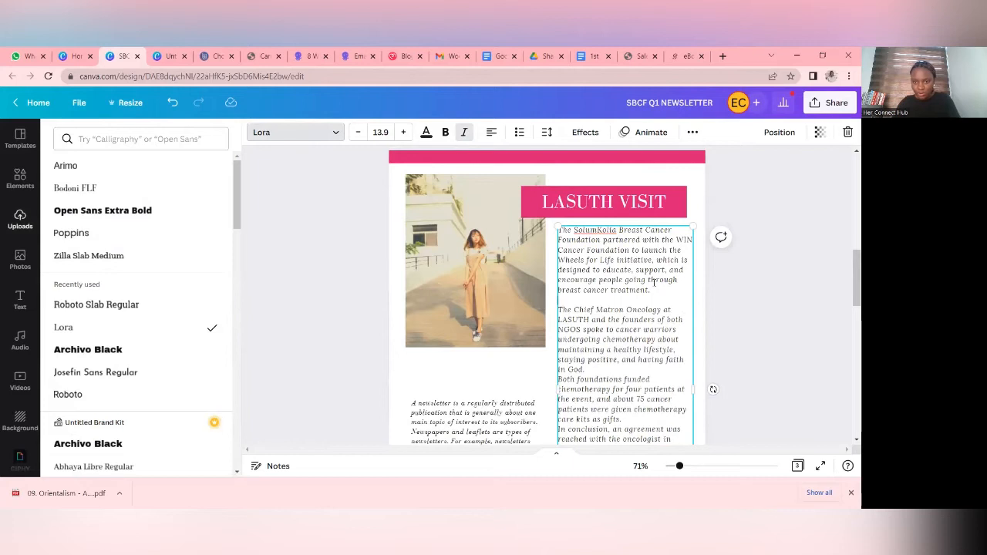
{"action": "scroll", "coordinate": [619, 315], "scroll_direction": "down", "scroll_amount": 2}
{"action": "key", "text": "Return"}
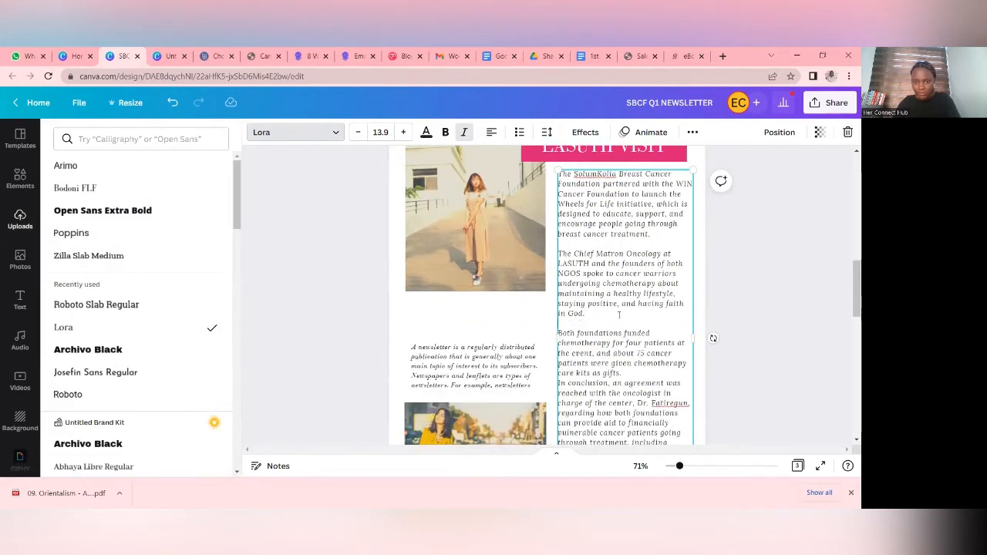
{"action": "scroll", "coordinate": [618, 314], "scroll_direction": "down", "scroll_amount": 3}
{"action": "left_click", "coordinate": [630, 270]}
{"action": "key", "text": "Return"}
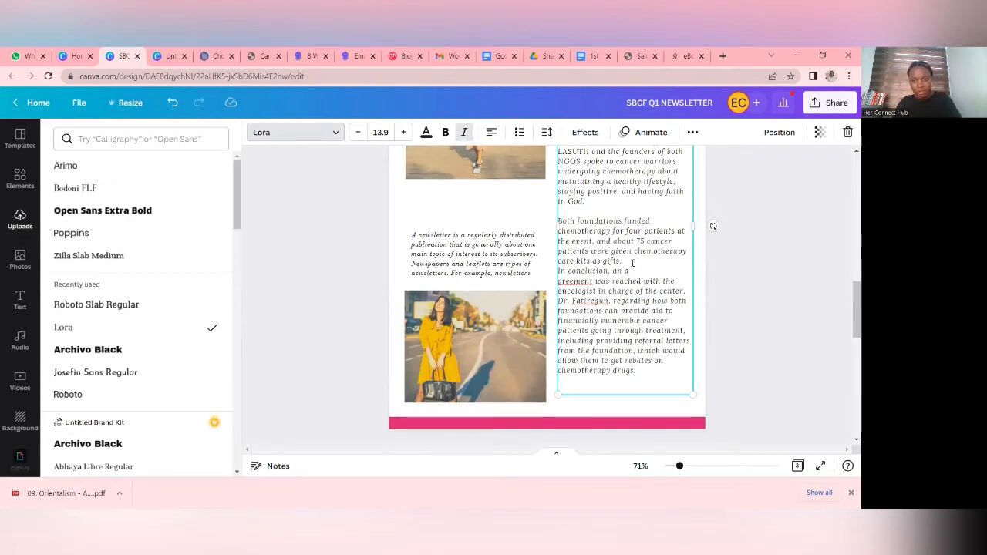
{"action": "key", "text": "BackSpace"}
{"action": "left_click", "coordinate": [633, 263]}
{"action": "key", "text": "Return"}
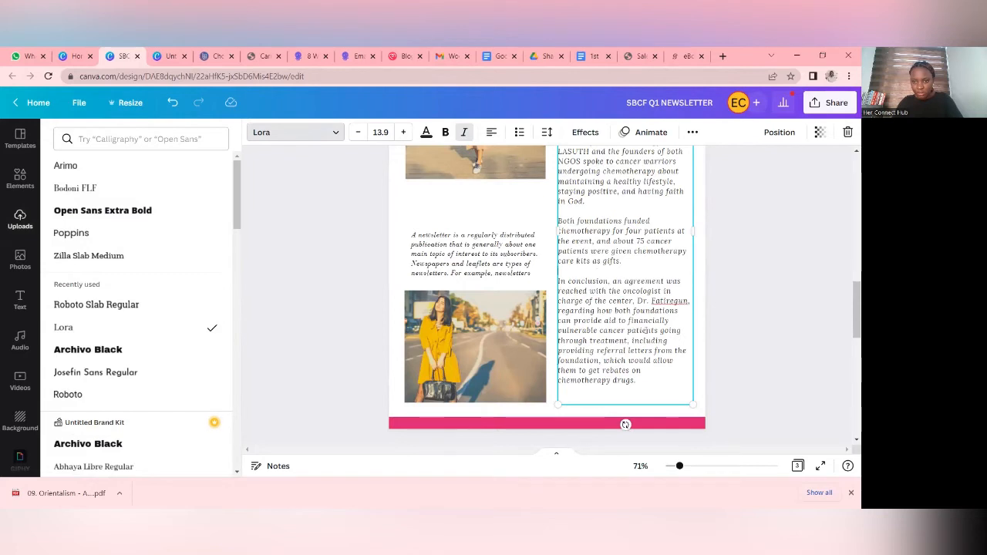
{"action": "left_click", "coordinate": [753, 267]}
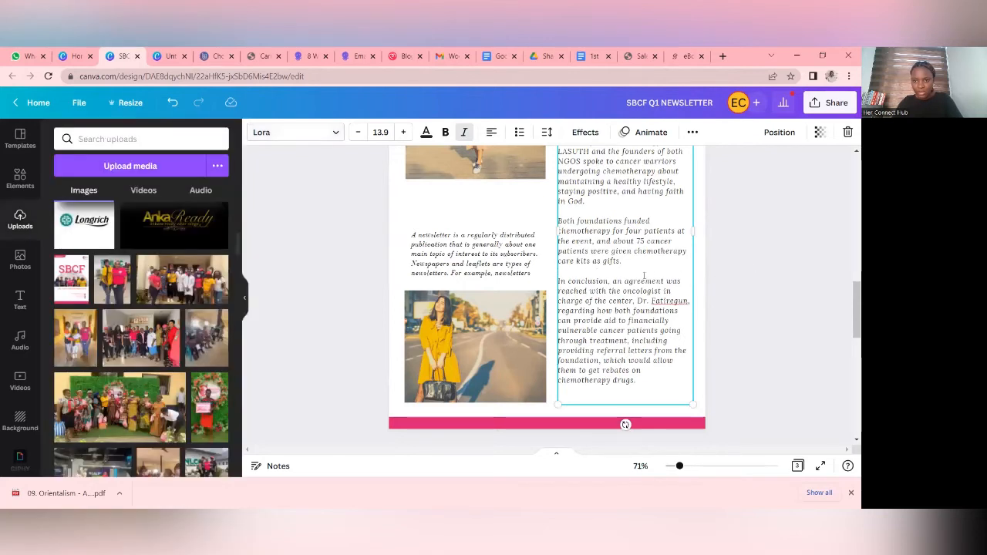
{"action": "scroll", "coordinate": [799, 279], "scroll_direction": "up", "scroll_amount": 2}
{"action": "left_click", "coordinate": [801, 279]}
- Replace the placeholder newsletter paragraph above the yellow-dress photo with CROSS SECTION OF VOLUNTEERS AND HOSPITAL STAFF AT LASUTH
{"action": "scroll", "coordinate": [624, 277], "scroll_direction": "down", "scroll_amount": 2}
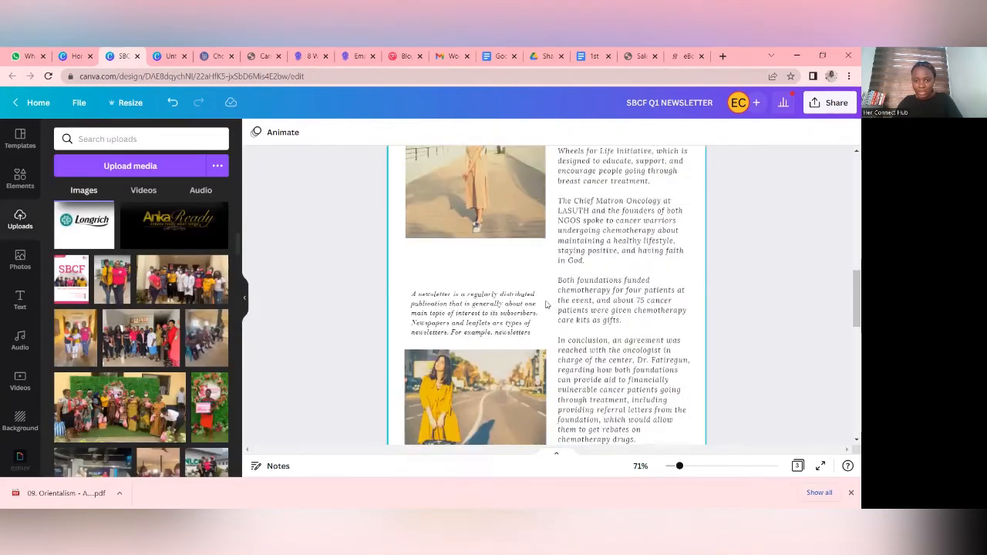
{"action": "left_click", "coordinate": [508, 242]}
{"action": "left_click", "coordinate": [509, 252]}
{"action": "left_click", "coordinate": [527, 273]}
{"action": "key", "text": "ctrl+a"}
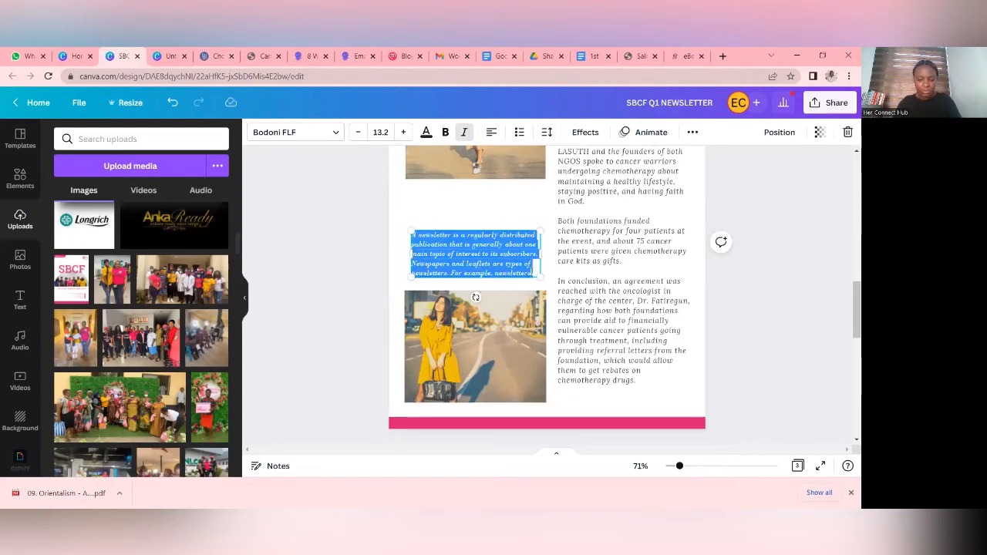
{"action": "key", "text": "BackSpace"}
{"action": "type", "text": "PICTURE SPEAK"}
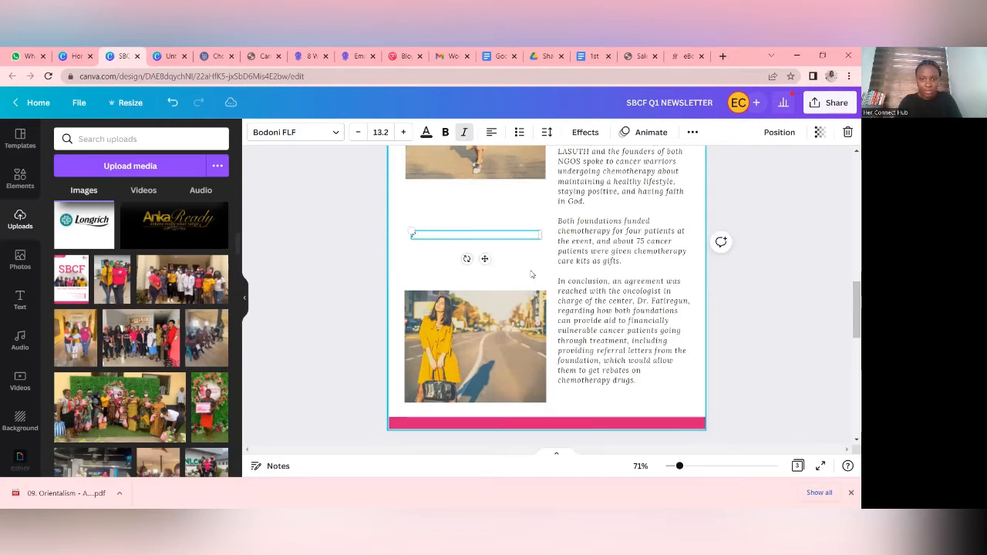
{"action": "type", "text": "ROSS SECTION OF"}
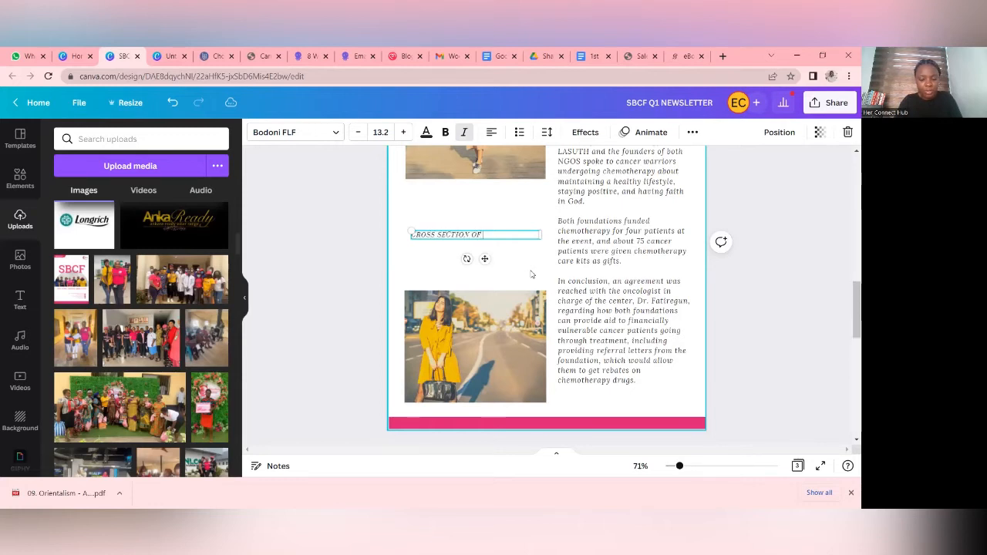
{"action": "type", "text": " VOLUNTEERS AND HOSPITAL STAFF AT LASUTH"}
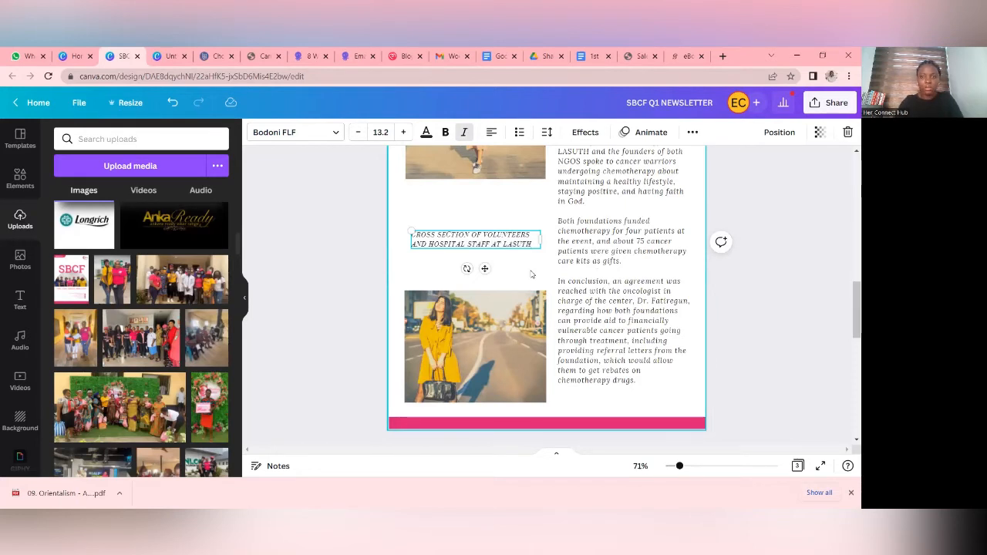
- Try placing the volunteers caption and the yellow-dress photo higher on page 2, and return both to their earlier positions
{"action": "scroll", "coordinate": [486, 308], "scroll_direction": "up", "scroll_amount": 2}
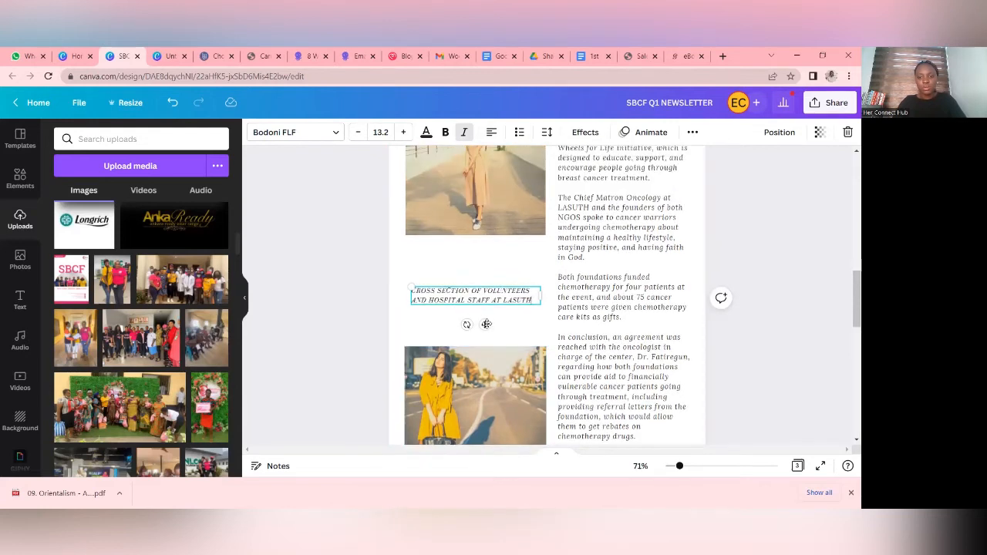
{"action": "left_click_drag", "start_coordinate": [486, 323], "coordinate": [485, 316]}
{"action": "left_click_drag", "start_coordinate": [494, 388], "coordinate": [494, 349]}
{"action": "scroll", "coordinate": [494, 349], "scroll_direction": "down", "scroll_amount": 2}
{"action": "scroll", "coordinate": [492, 309], "scroll_direction": "up", "scroll_amount": 3}
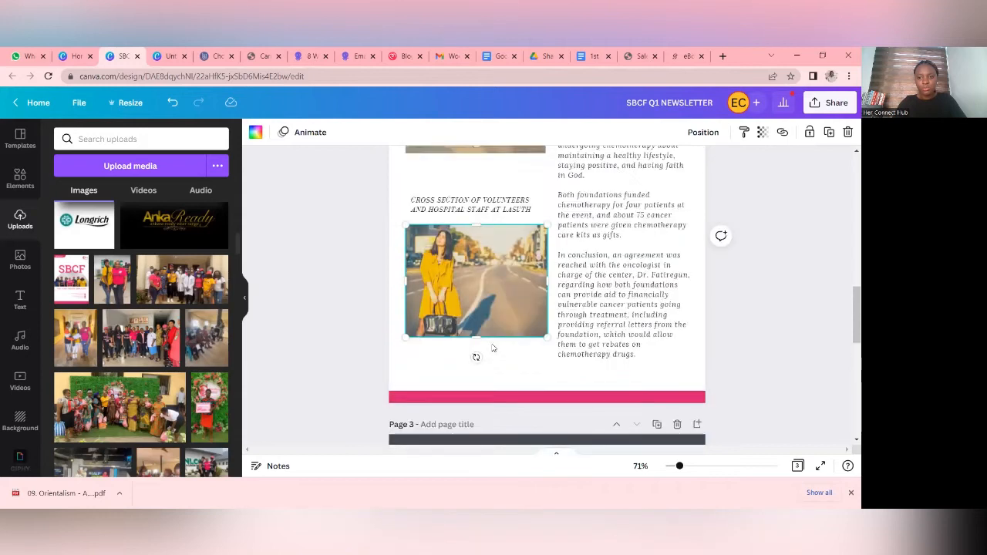
{"action": "scroll", "coordinate": [490, 270], "scroll_direction": "up", "scroll_amount": 1}
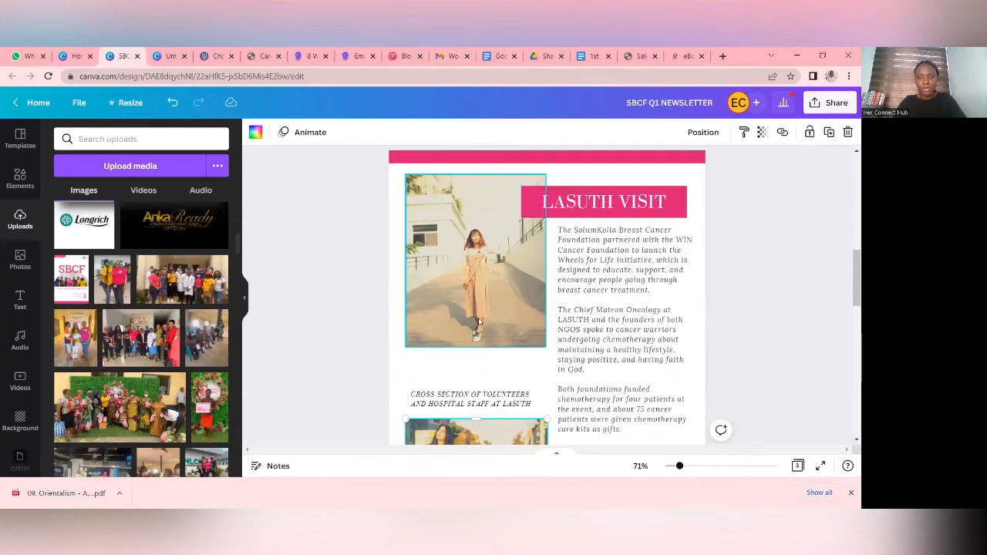
{"action": "mouse_move", "coordinate": [487, 408]}
{"action": "left_mouse_down"}
{"action": "mouse_move", "coordinate": [488, 396]}
{"action": "mouse_move", "coordinate": [488, 405]}
{"action": "left_mouse_up"}
{"action": "scroll", "coordinate": [486, 362], "scroll_direction": "down", "scroll_amount": 3}
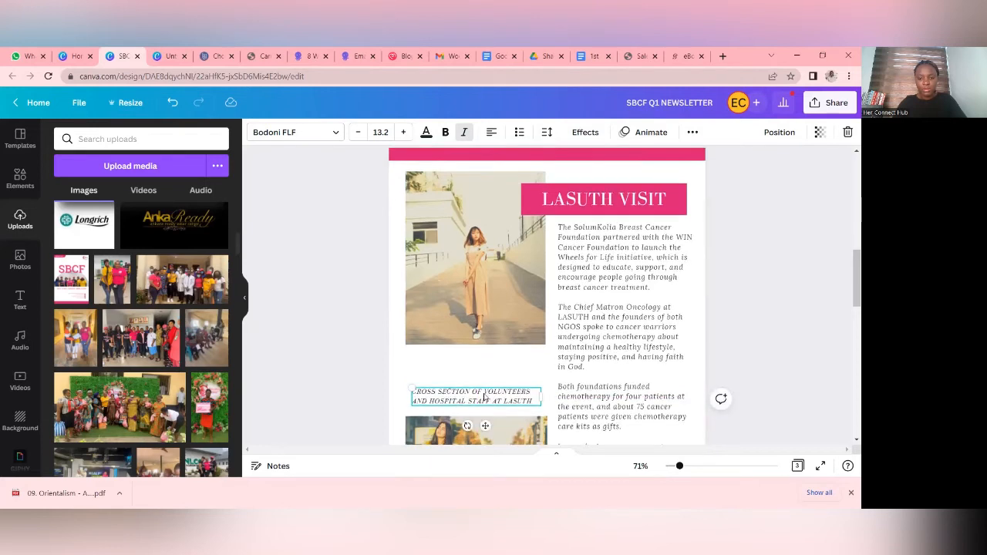
{"action": "left_click_drag", "start_coordinate": [485, 350], "coordinate": [483, 388]}
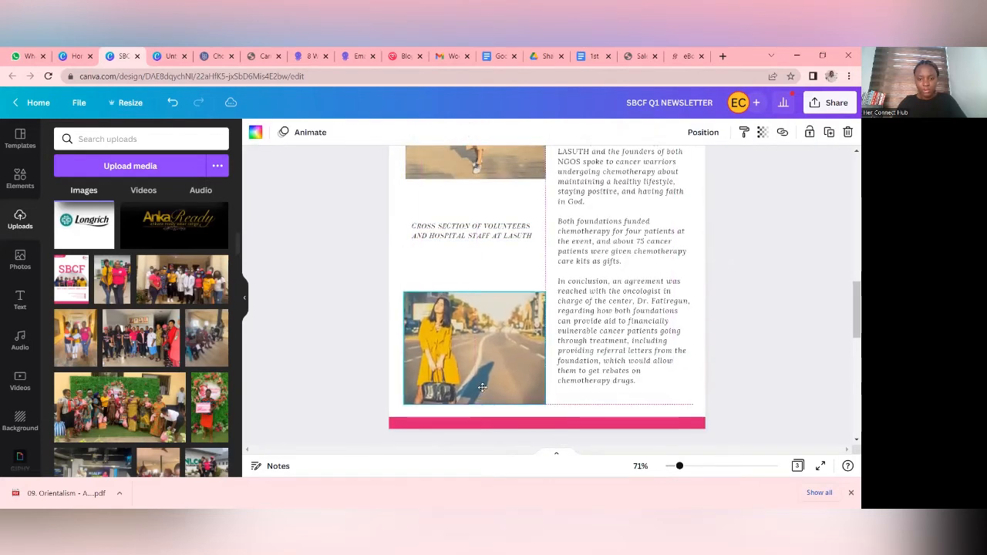
{"action": "left_click_drag", "start_coordinate": [488, 232], "coordinate": [489, 241]}
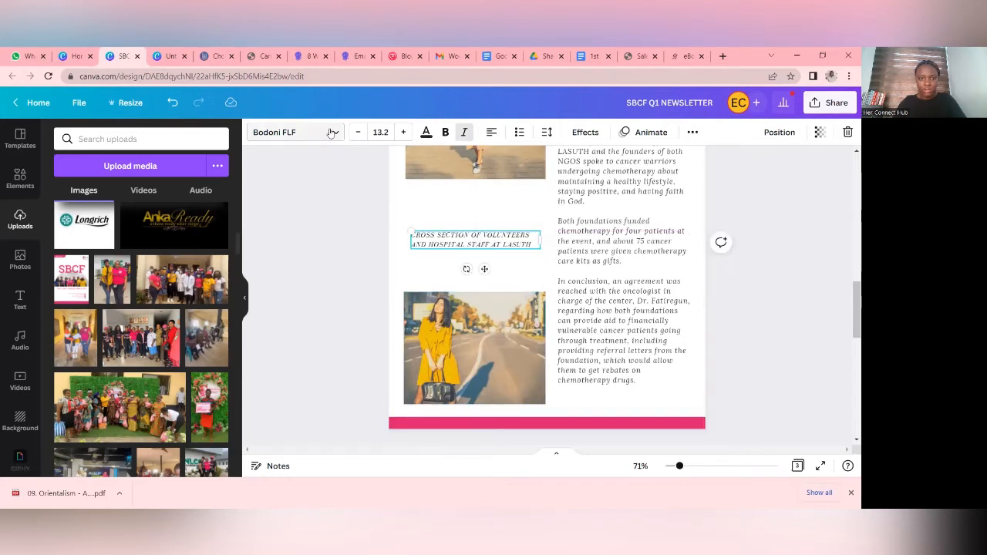
- Set the volunteers caption's font to Lora and apply the change to all Bodoni FLF text in the design
{"action": "left_click", "coordinate": [296, 132]}
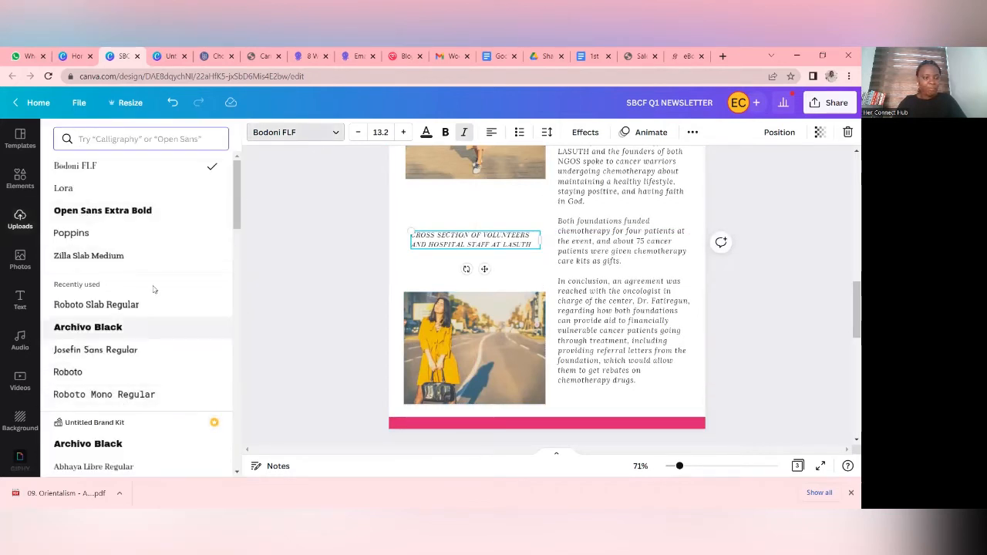
{"action": "left_click", "coordinate": [98, 187]}
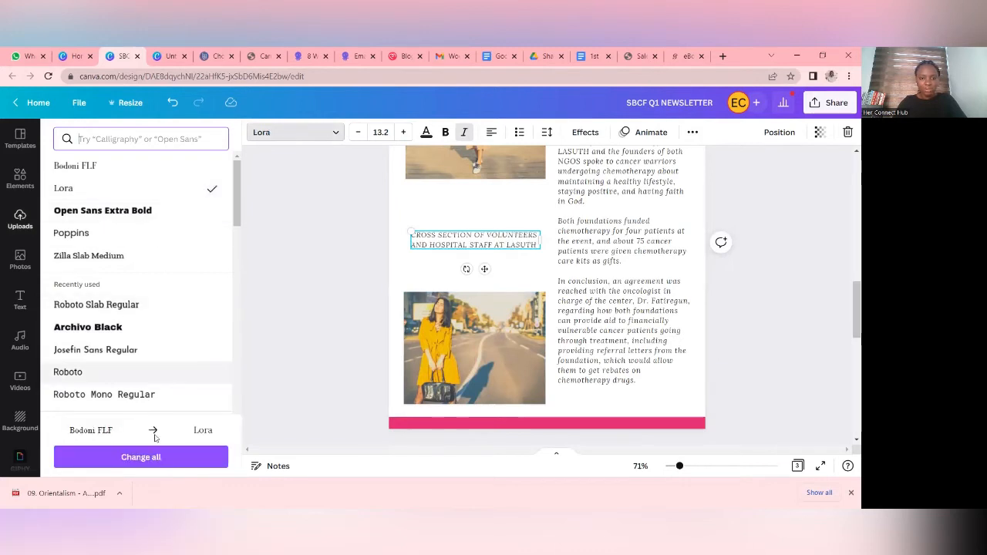
{"action": "left_click", "coordinate": [170, 455]}
{"action": "scroll", "coordinate": [524, 273], "scroll_direction": "up", "scroll_amount": 3}
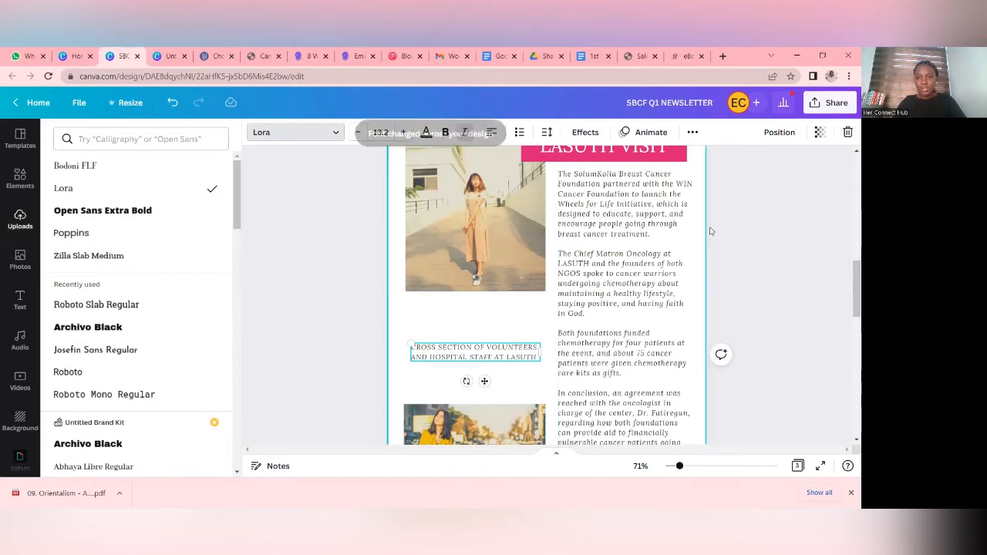
- Duplicate the volunteers caption twice, placing one copy directly beneath the standing woman's photo and the other just above the yellow-dress photo
{"action": "left_click", "coordinate": [692, 133]}
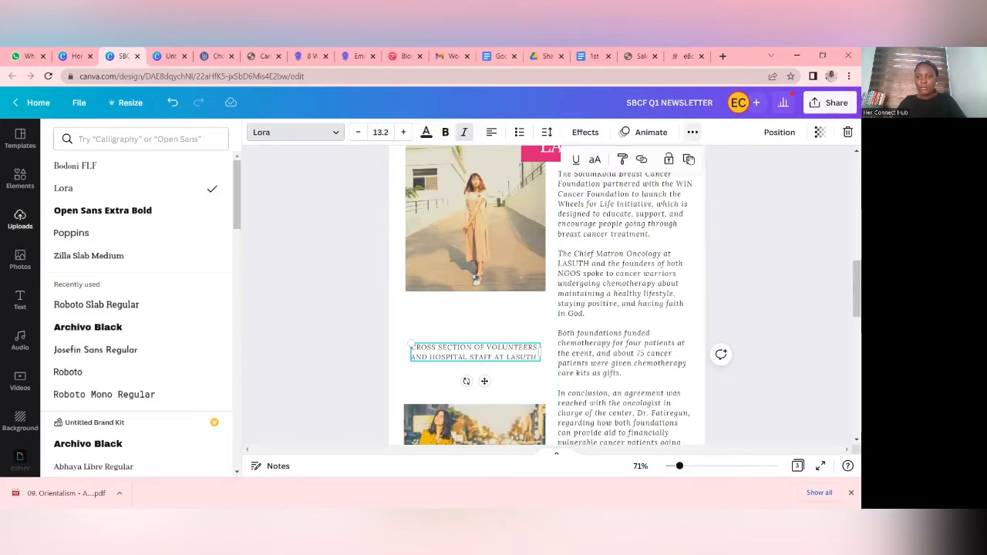
{"action": "left_click", "coordinate": [688, 160]}
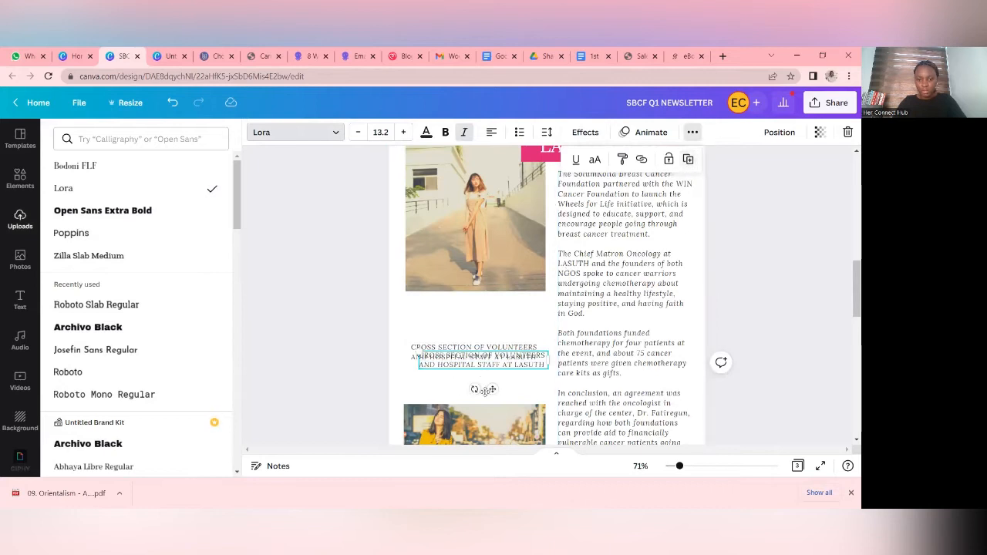
{"action": "left_click_drag", "start_coordinate": [489, 393], "coordinate": [488, 400]}
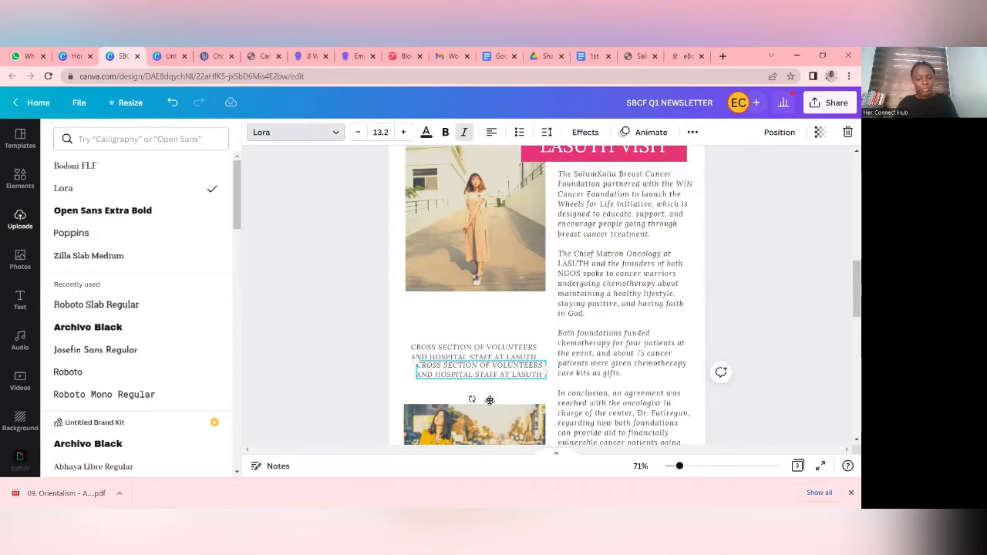
{"action": "key", "text": "ctrl+d"}
{"action": "left_click_drag", "start_coordinate": [489, 402], "coordinate": [495, 293]}
{"action": "left_click", "coordinate": [487, 354]}
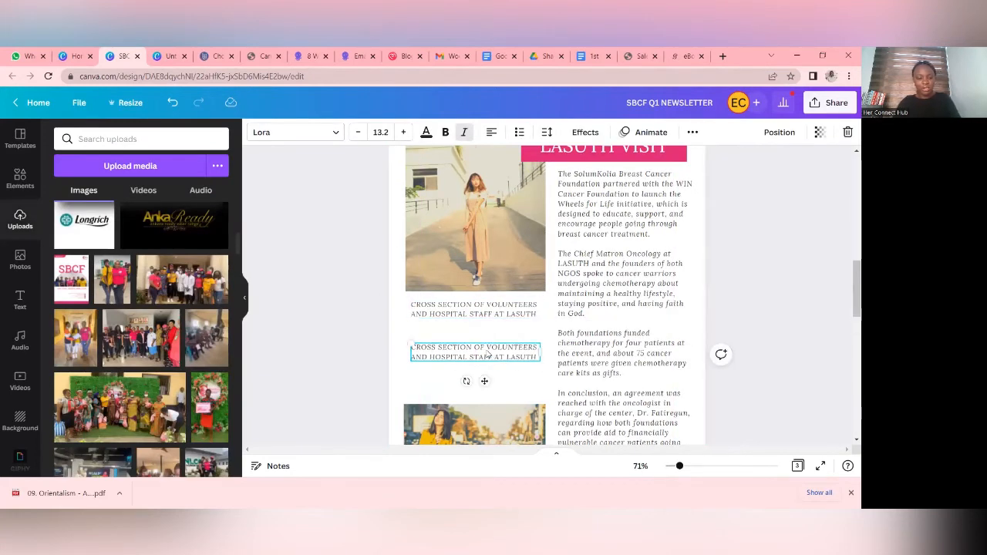
{"action": "key", "text": "ctrl+d"}
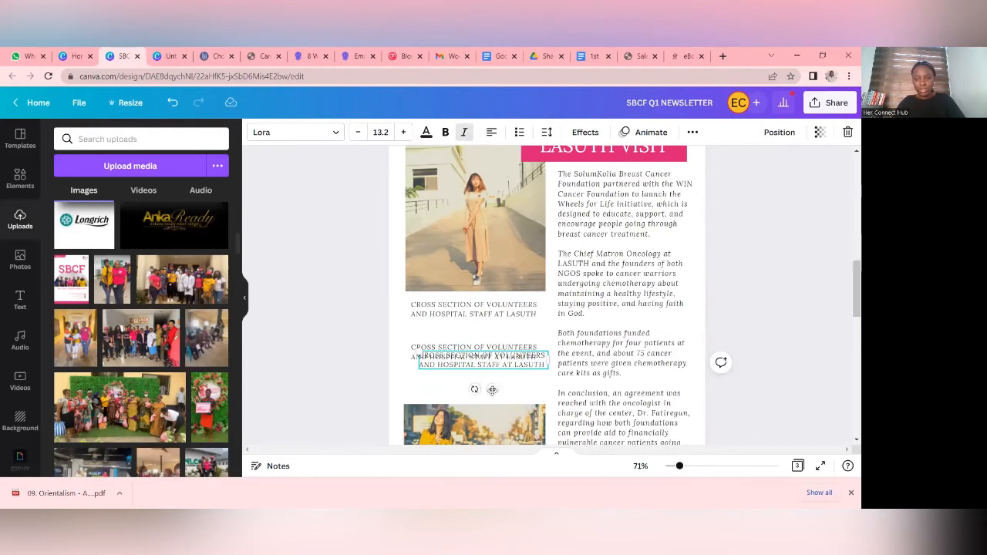
{"action": "left_click_drag", "start_coordinate": [495, 392], "coordinate": [485, 417]}
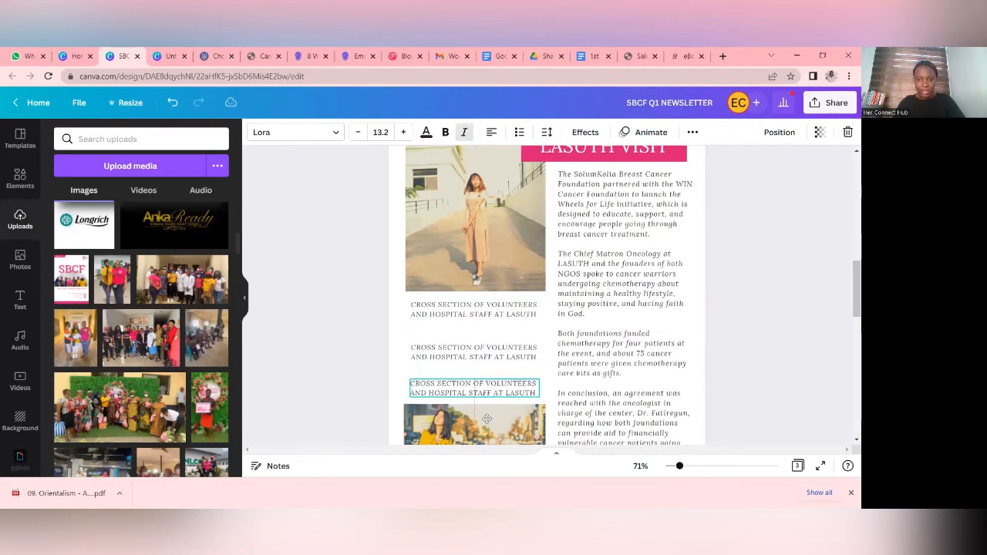
- Replace the text of the volunteers caption beneath the standing woman's photo with PICTURE ONE
{"action": "left_click", "coordinate": [529, 314]}
{"action": "left_click", "coordinate": [525, 311]}
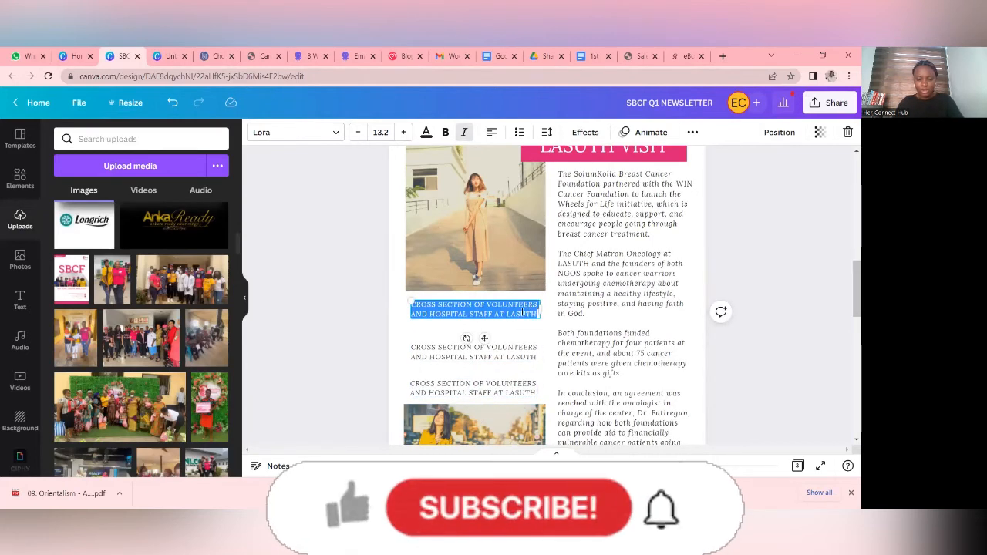
{"action": "type", "text": "PICTUR"}
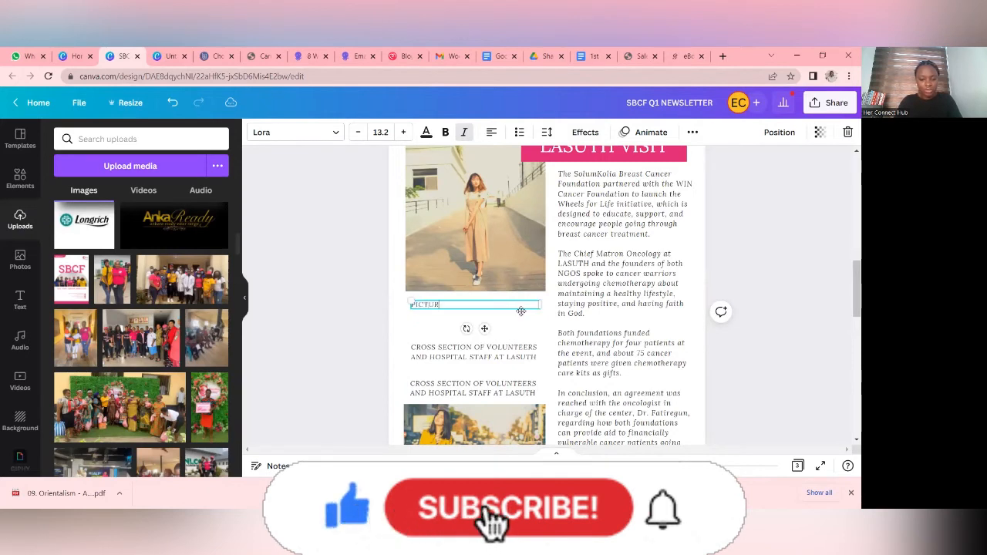
{"action": "type", "text": "E ONE"}
- Replace the text of the volunteers caption just above the yellow-dress photo with PICTURE TWO
{"action": "left_click", "coordinate": [487, 406]}
{"action": "left_click", "coordinate": [487, 393]}
{"action": "left_click", "coordinate": [489, 390]}
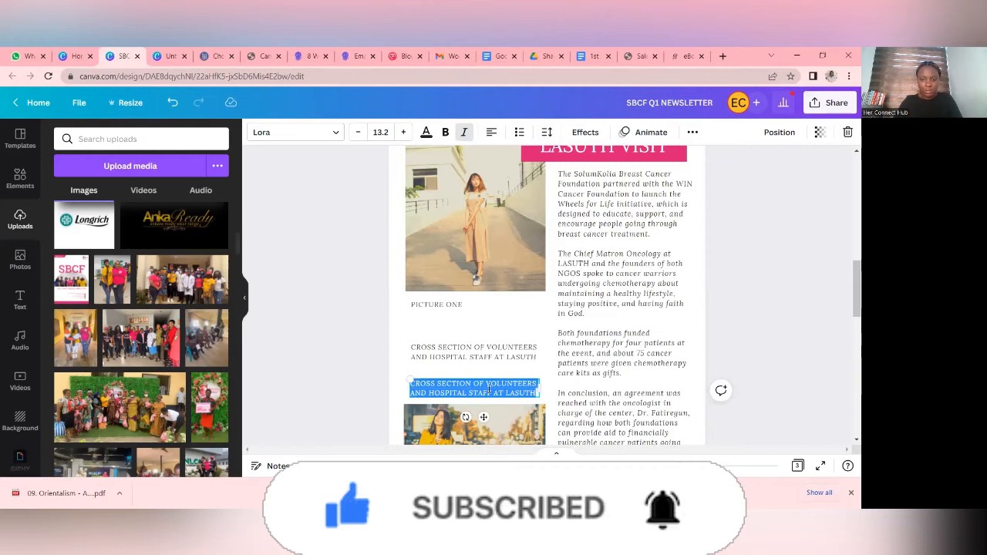
{"action": "type", "text": "PICTURE "}
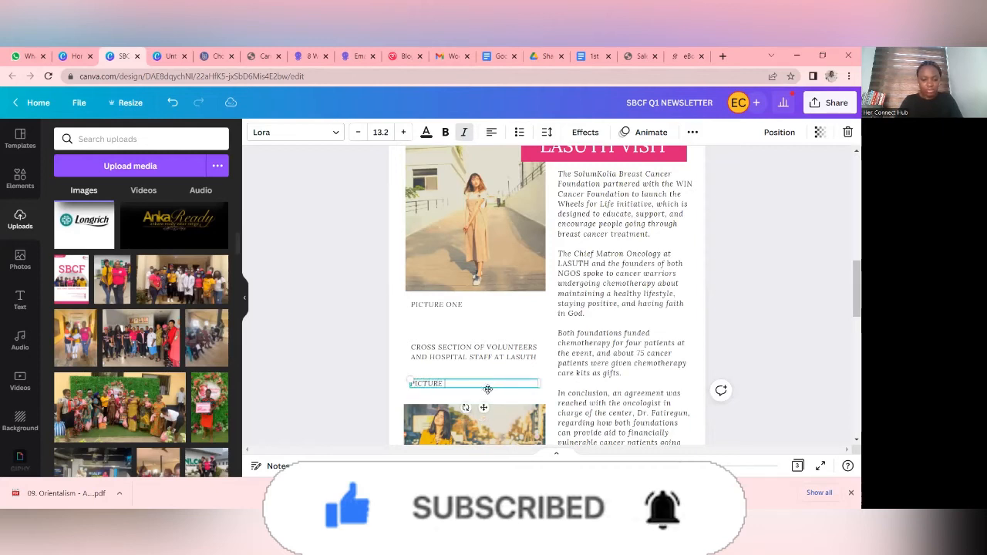
{"action": "type", "text": "TWO"}
- Move the yellow-dress photo slightly higher and place the PICTURE TWO caption directly beneath it
{"action": "scroll", "coordinate": [487, 389], "scroll_direction": "down", "scroll_amount": 3}
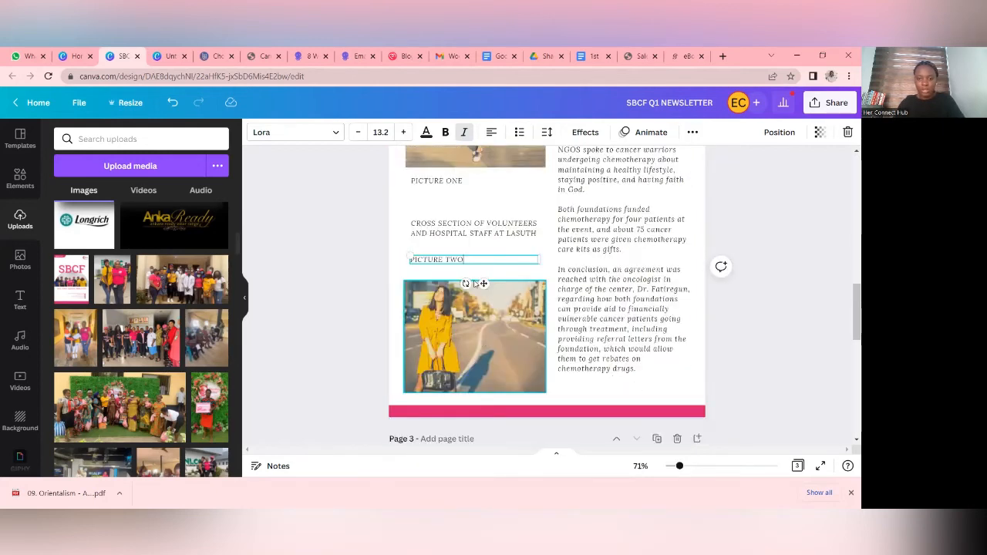
{"action": "left_click", "coordinate": [479, 285]}
{"action": "left_click_drag", "start_coordinate": [479, 284], "coordinate": [479, 273]}
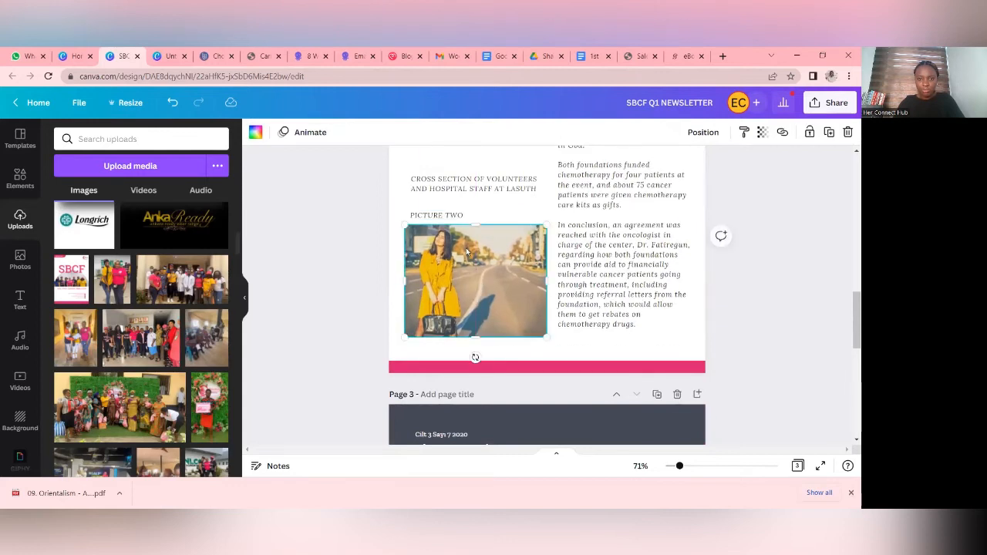
{"action": "left_click", "coordinate": [454, 216]}
{"action": "left_click_drag", "start_coordinate": [452, 215], "coordinate": [448, 345]}
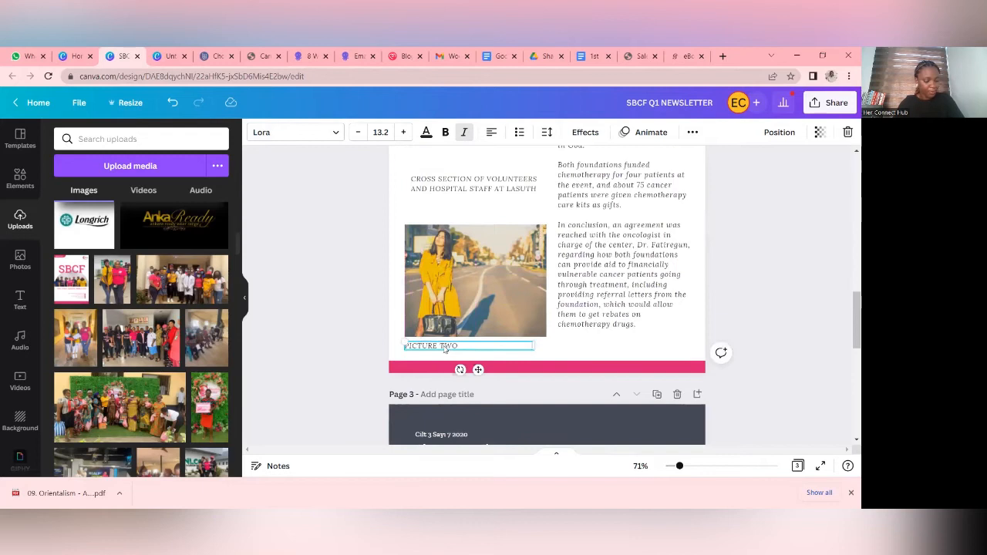
{"action": "left_click", "coordinate": [752, 275]}
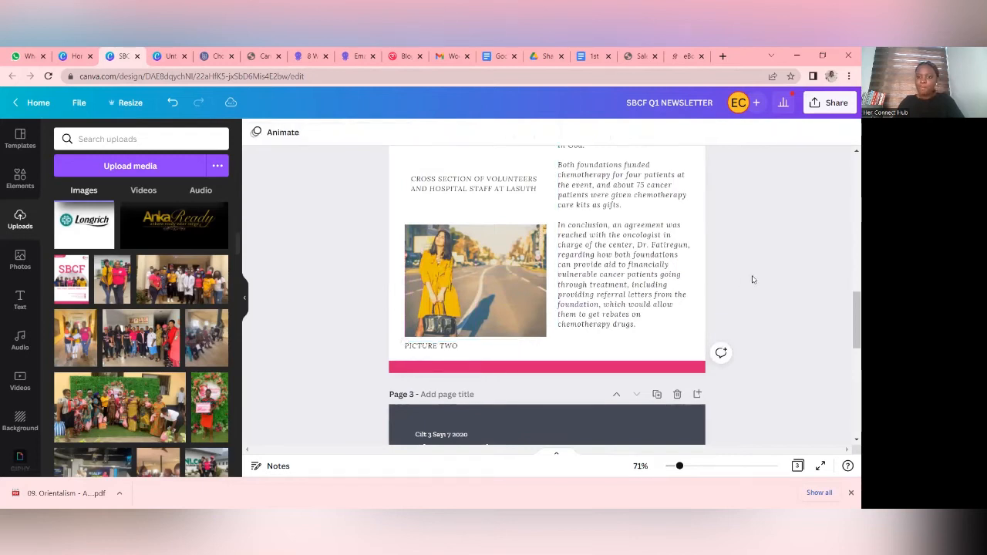
- Shrink the PICTURE TWO caption to about size 9.2 and PICTURE ONE to 9.4, aligning PICTURE ONE with its photo's left edge
{"action": "left_click", "coordinate": [455, 346]}
{"action": "left_click_drag", "start_coordinate": [532, 348], "coordinate": [511, 348]}
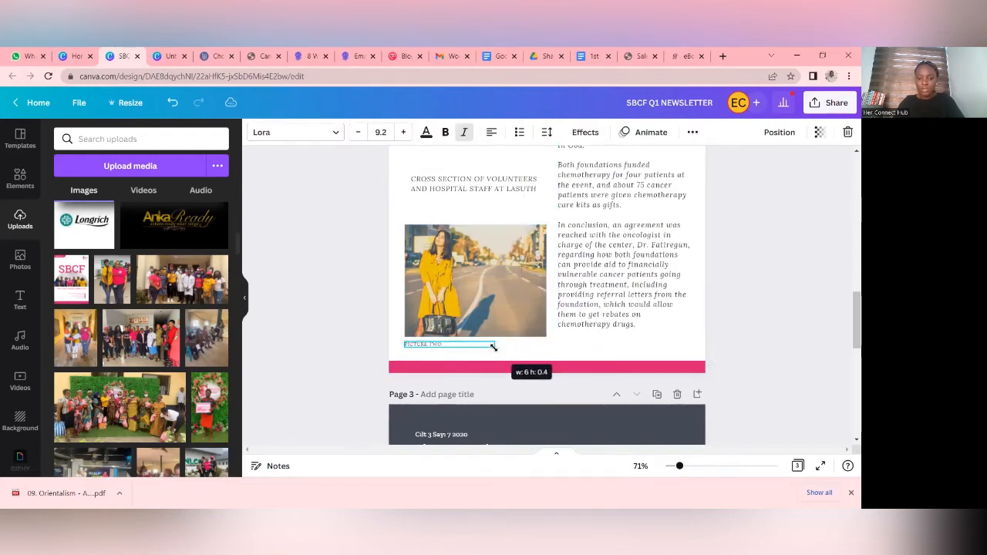
{"action": "scroll", "coordinate": [462, 319], "scroll_direction": "up", "scroll_amount": 3}
{"action": "left_click", "coordinate": [461, 307]}
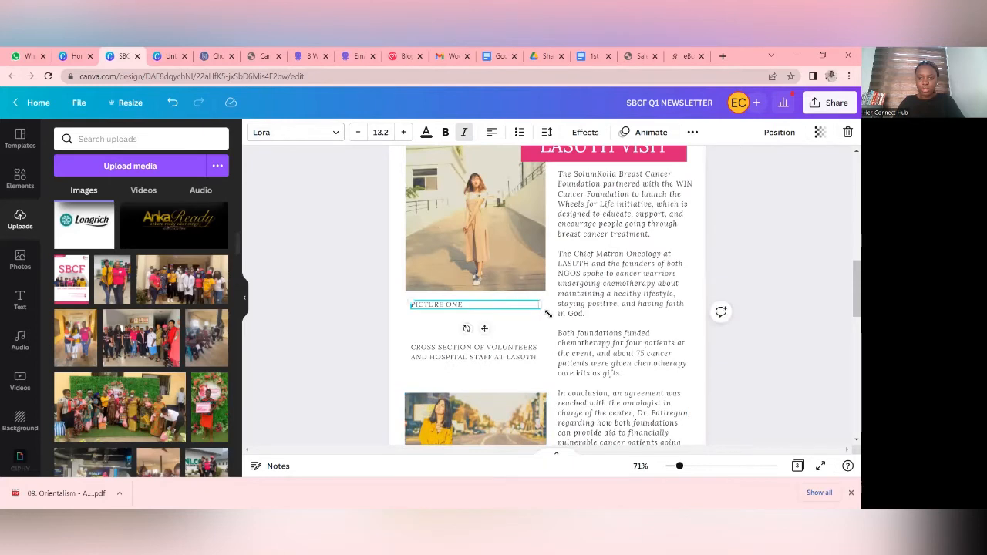
{"action": "left_click_drag", "start_coordinate": [542, 307], "coordinate": [463, 324]}
{"action": "left_click", "coordinate": [462, 349]}
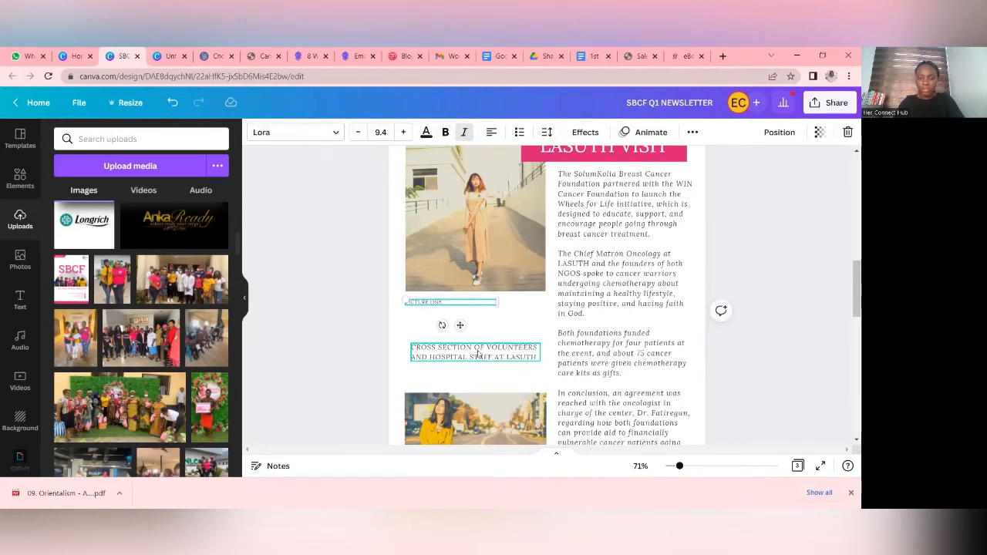
- Replace page 2's upper photo with the uploaded shot of two people in yellow and pink shirts, and the yellow-dress photo with the three-person shot
{"action": "scroll", "coordinate": [472, 316], "scroll_direction": "up", "scroll_amount": 1}
{"action": "scroll", "coordinate": [472, 316], "scroll_direction": "down", "scroll_amount": 3}
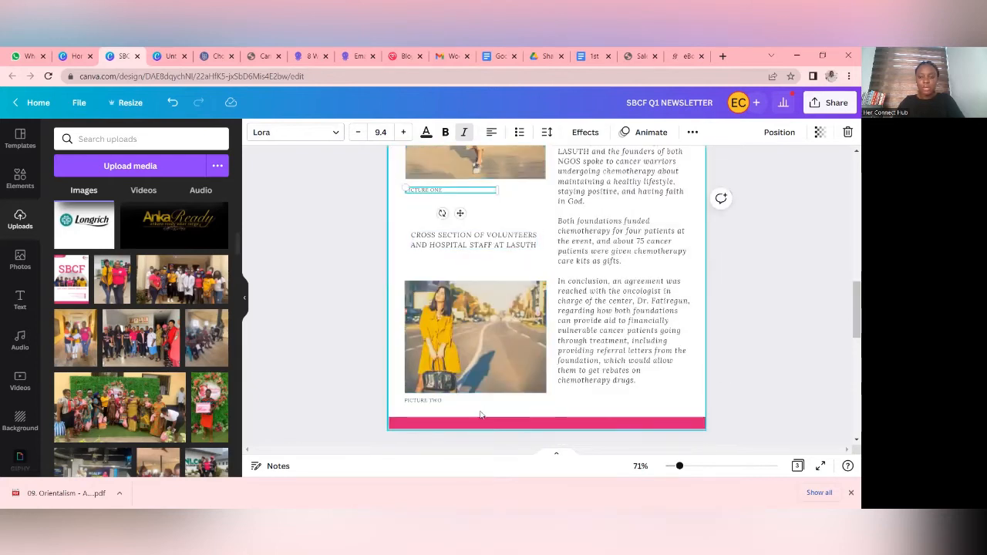
{"action": "scroll", "coordinate": [485, 254], "scroll_direction": "up", "scroll_amount": 3}
{"action": "left_click", "coordinate": [472, 268]}
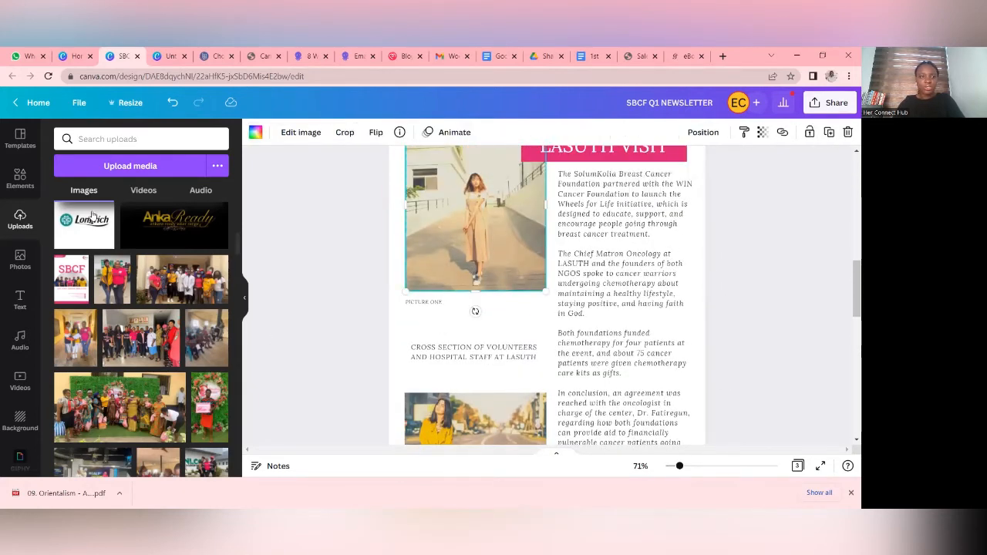
{"action": "scroll", "coordinate": [172, 276], "scroll_direction": "down", "scroll_amount": 1}
{"action": "scroll", "coordinate": [162, 283], "scroll_direction": "up", "scroll_amount": 2}
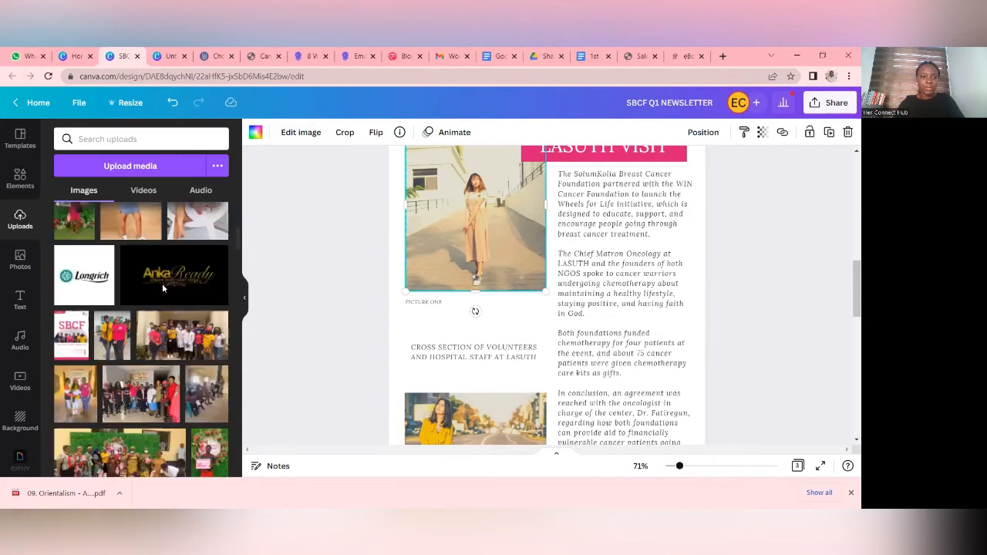
{"action": "scroll", "coordinate": [158, 286], "scroll_direction": "down", "scroll_amount": 1}
{"action": "left_click_drag", "start_coordinate": [112, 281], "coordinate": [445, 262]}
{"action": "scroll", "coordinate": [445, 263], "scroll_direction": "down", "scroll_amount": 3}
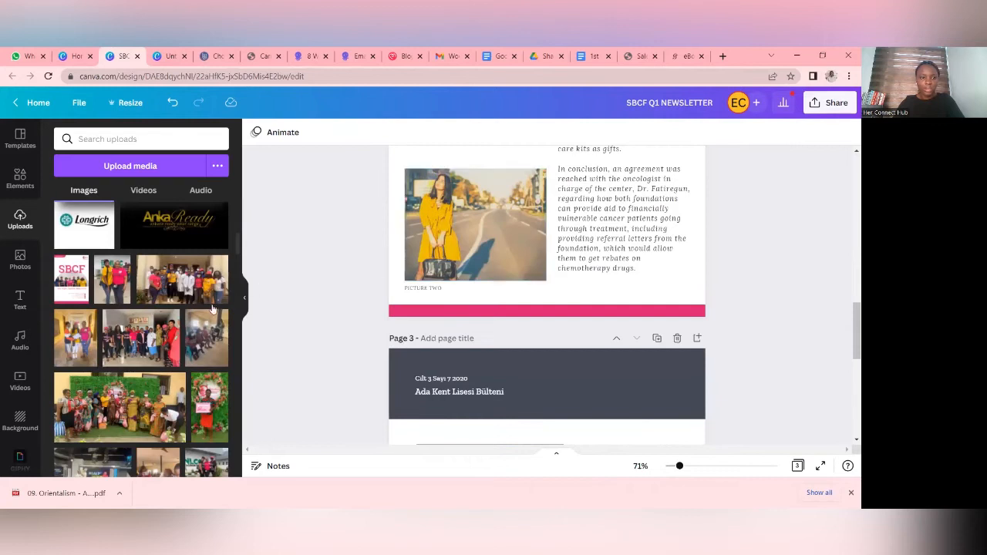
{"action": "left_click_drag", "start_coordinate": [517, 165], "coordinate": [501, 210]}
{"action": "scroll", "coordinate": [790, 244], "scroll_direction": "up", "scroll_amount": 5}
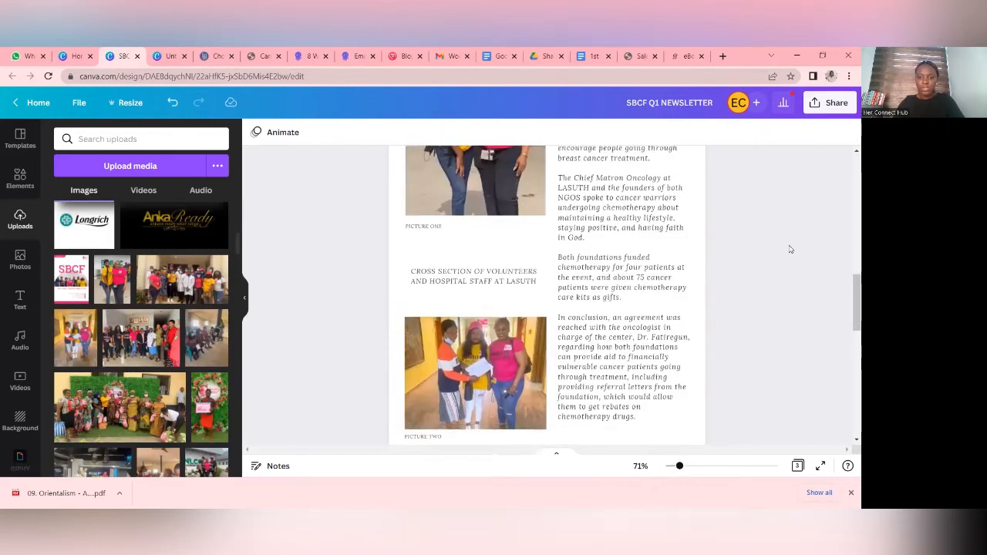
- Review the page 2 layout and compare its bottom edge with the page-number footer on page 1
{"action": "scroll", "coordinate": [567, 288], "scroll_direction": "up", "scroll_amount": 3}
{"action": "scroll", "coordinate": [569, 288], "scroll_direction": "down", "scroll_amount": 3}
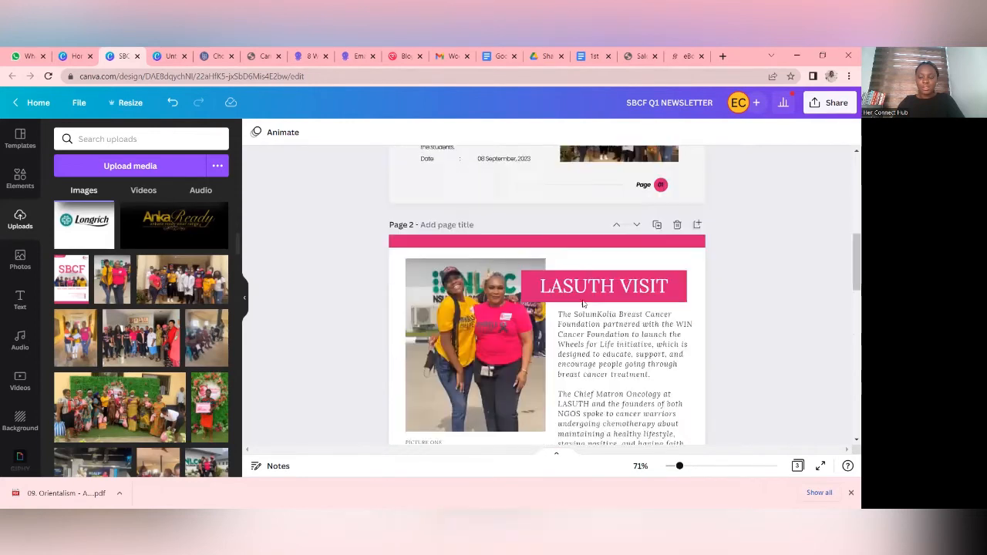
{"action": "scroll", "coordinate": [581, 298], "scroll_direction": "up", "scroll_amount": 3}
{"action": "scroll", "coordinate": [586, 293], "scroll_direction": "down", "scroll_amount": 5}
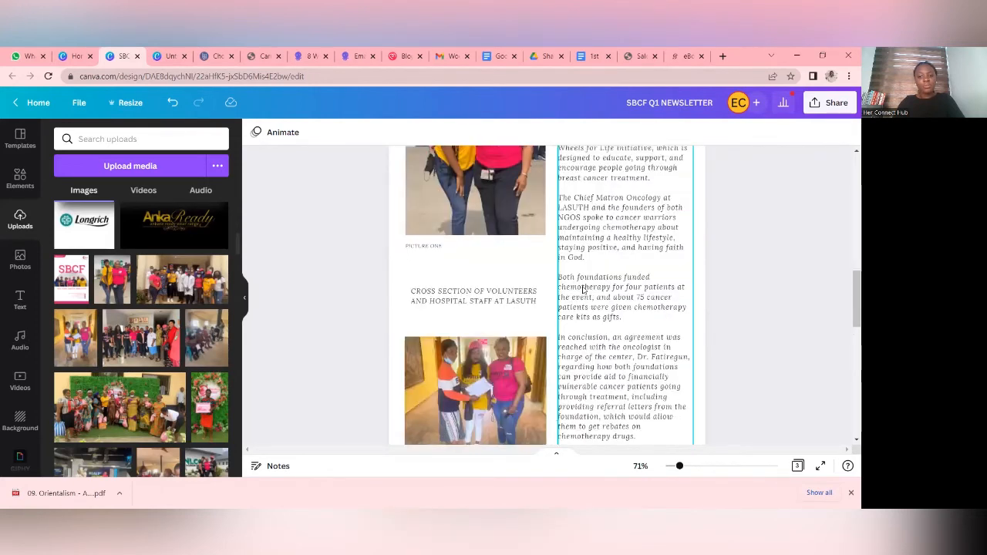
{"action": "scroll", "coordinate": [641, 232], "scroll_direction": "up", "scroll_amount": 4}
{"action": "scroll", "coordinate": [641, 232], "scroll_direction": "up", "scroll_amount": 3}
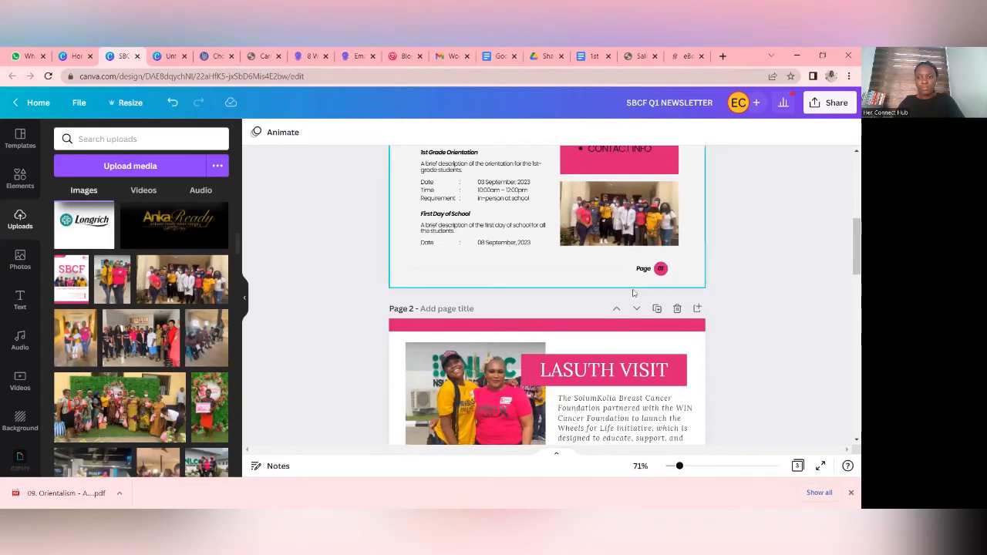
{"action": "scroll", "coordinate": [632, 291], "scroll_direction": "down", "scroll_amount": 5}
{"action": "scroll", "coordinate": [608, 315], "scroll_direction": "down", "scroll_amount": 3}
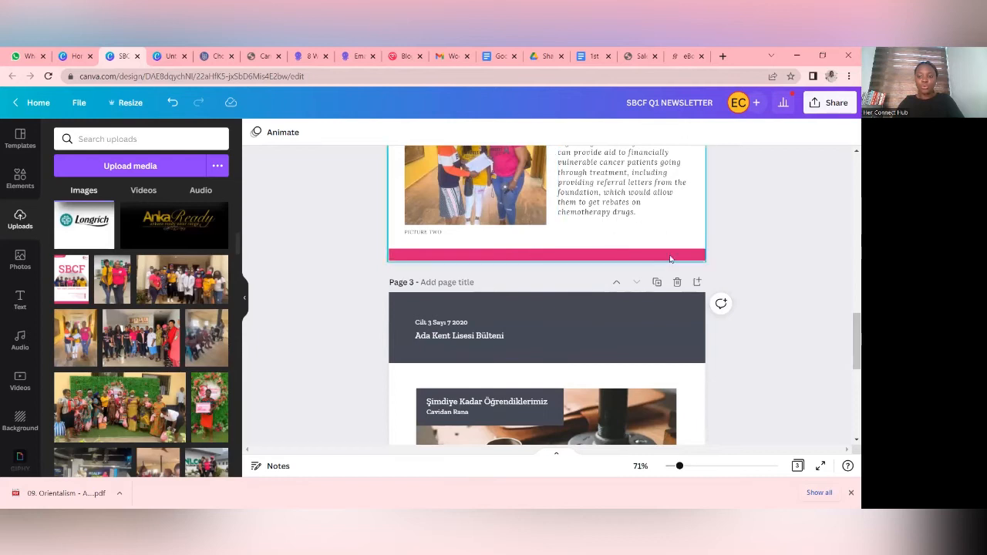
{"action": "scroll", "coordinate": [664, 264], "scroll_direction": "up", "scroll_amount": 2}
{"action": "scroll", "coordinate": [665, 264], "scroll_direction": "up", "scroll_amount": 6}
{"action": "scroll", "coordinate": [562, 319], "scroll_direction": "down", "scroll_amount": 1}
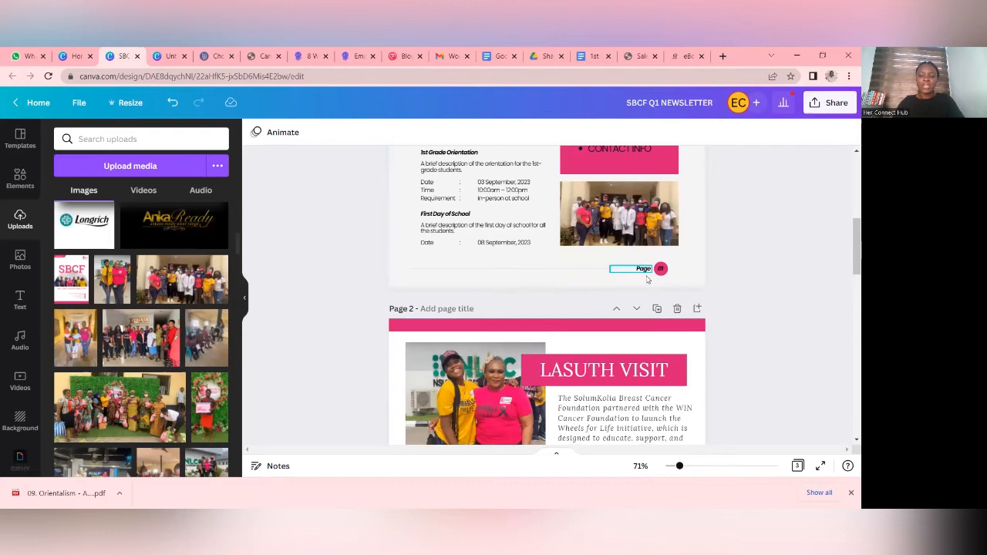
- Group the divider line, Page label and 01 circle at the foot of page 1
{"action": "left_click", "coordinate": [687, 272]}
{"action": "left_click", "coordinate": [765, 263]}
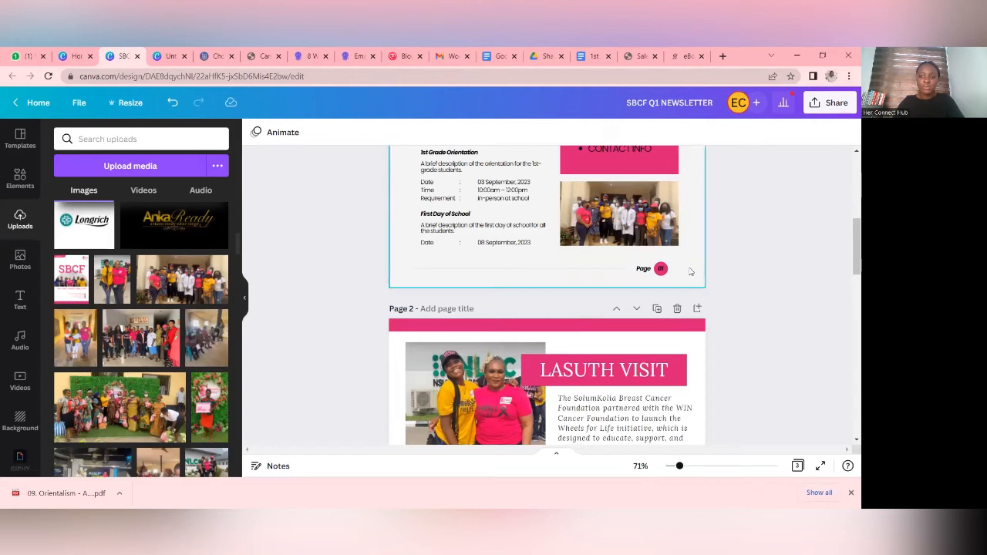
{"action": "left_click_drag", "start_coordinate": [684, 268], "coordinate": [570, 280]}
{"action": "left_click_drag", "start_coordinate": [482, 282], "coordinate": [428, 275]}
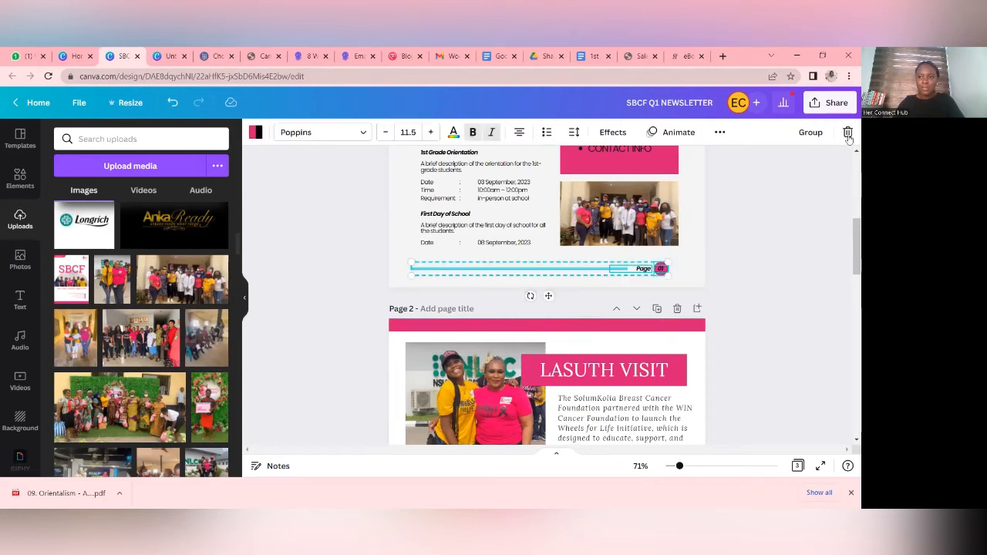
{"action": "left_click", "coordinate": [808, 134]}
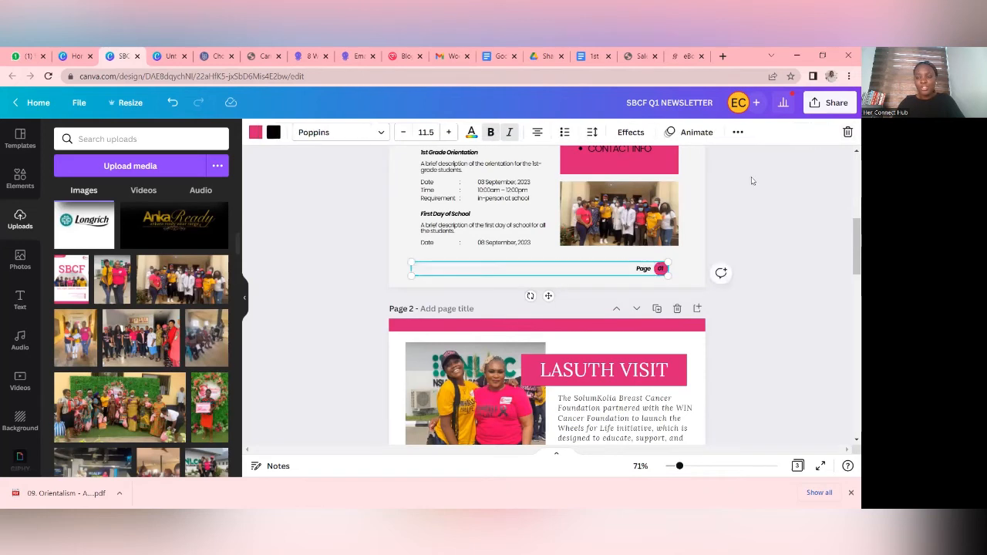
- Copy the grouped page-number footer from page 1 to the bottom of page 2
{"action": "right_click", "coordinate": [653, 270]}
{"action": "left_click", "coordinate": [679, 287]}
{"action": "scroll", "coordinate": [725, 270], "scroll_direction": "down", "scroll_amount": 10}
{"action": "scroll", "coordinate": [655, 254], "scroll_direction": "down", "scroll_amount": 3}
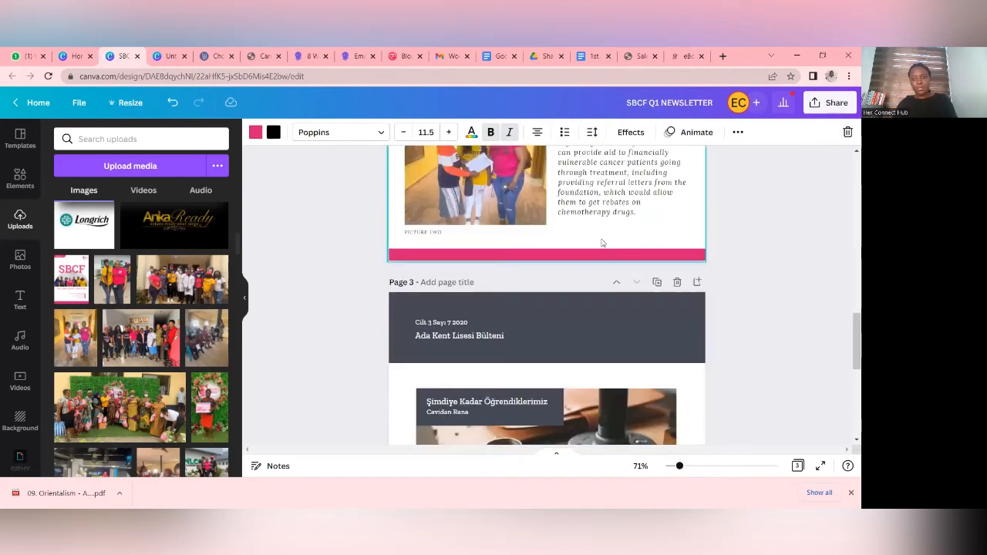
{"action": "left_click", "coordinate": [602, 231]}
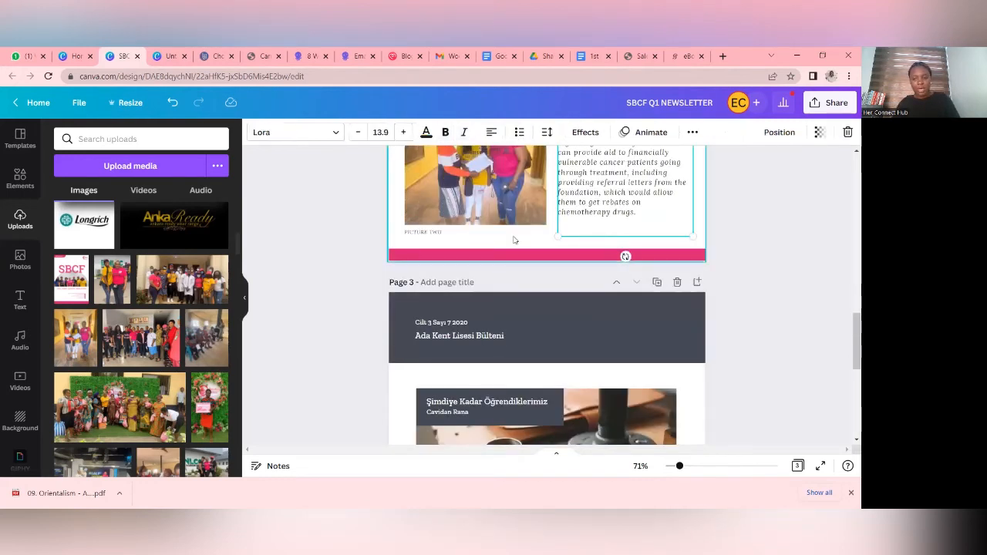
{"action": "key", "text": "ctrl+v"}
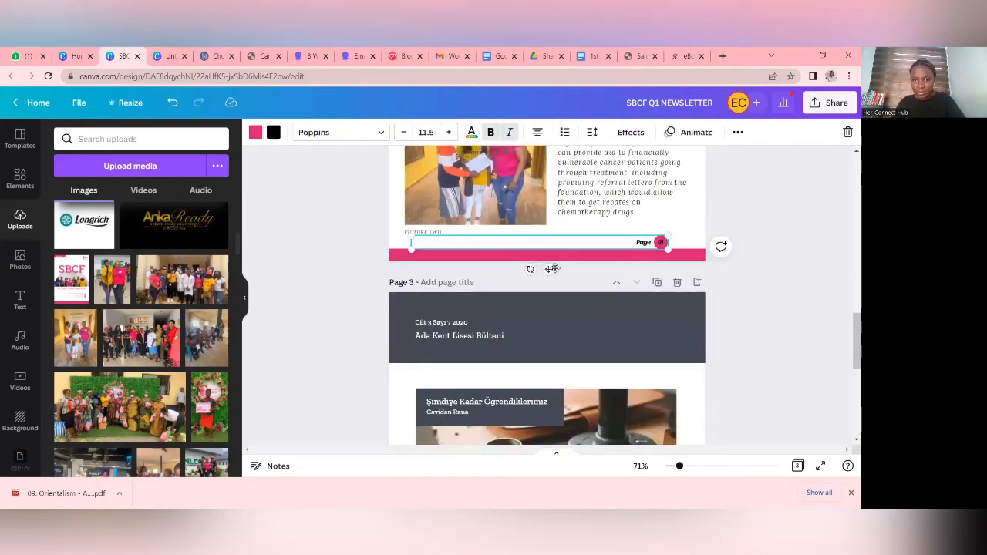
{"action": "left_click", "coordinate": [768, 230]}
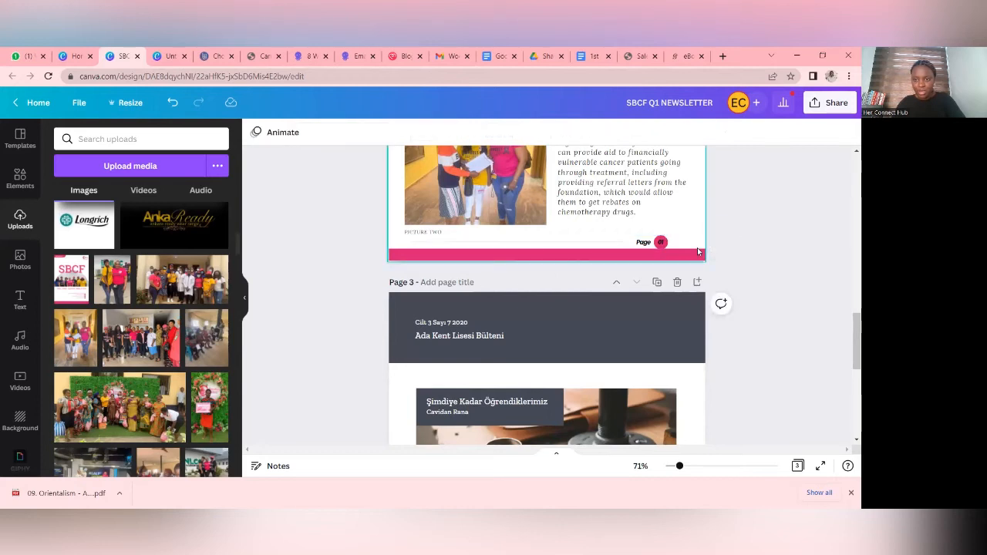
- Resize page 2's pink-banded background frame slightly narrower at its right edge
{"action": "left_click", "coordinate": [699, 255]}
{"action": "scroll", "coordinate": [768, 242], "scroll_direction": "up", "scroll_amount": 5}
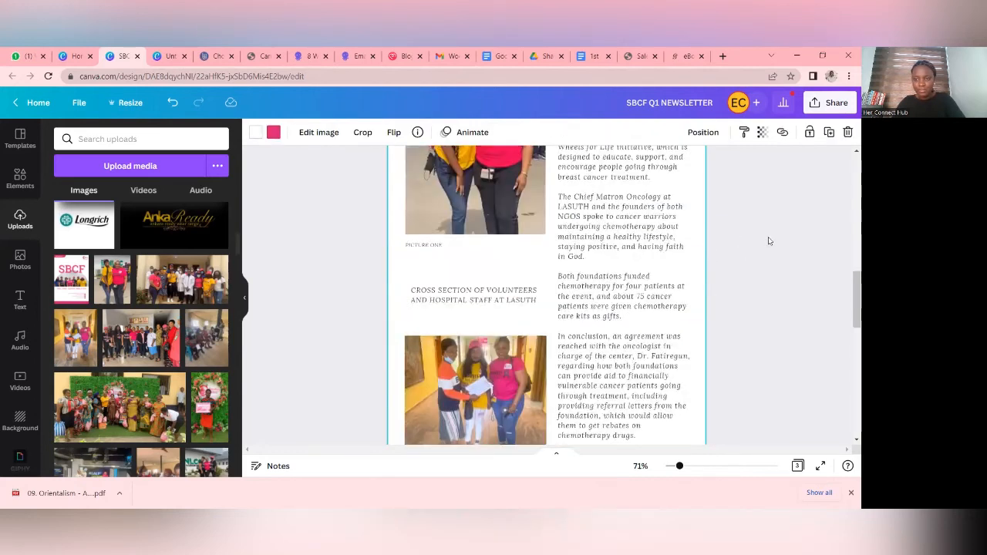
{"action": "left_click_drag", "start_coordinate": [704, 174], "coordinate": [702, 178]}
{"action": "scroll", "coordinate": [775, 243], "scroll_direction": "down", "scroll_amount": 5}
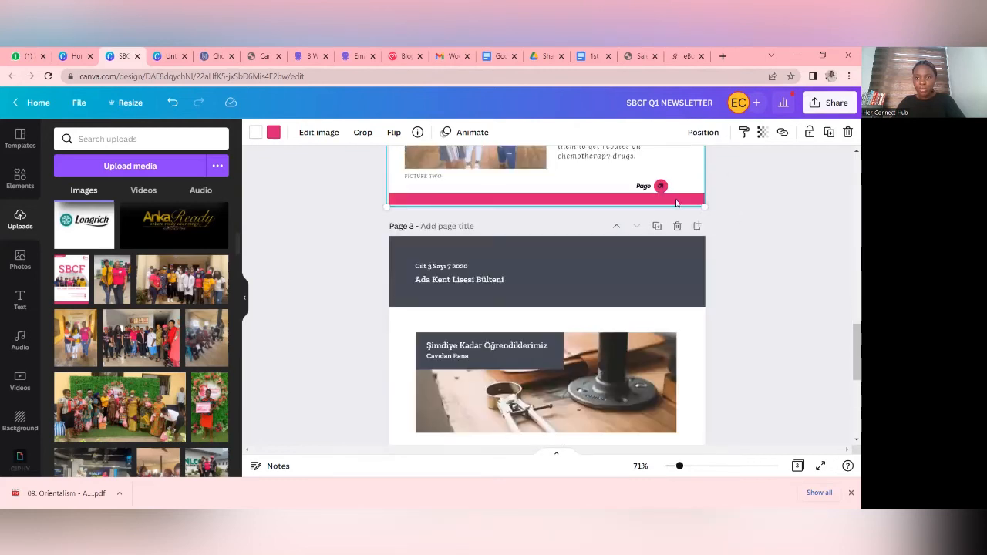
- Shift page 2's page-number footer slightly right, trying it on the bottom pink band and placing it just above the band
{"action": "left_click_drag", "start_coordinate": [629, 190], "coordinate": [637, 199]}
{"action": "left_click", "coordinate": [779, 213]}
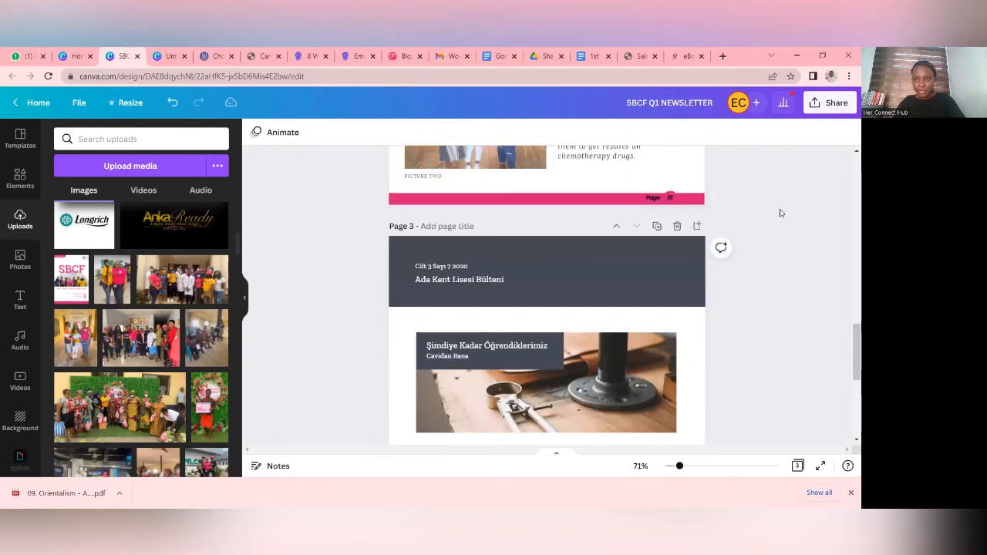
{"action": "left_click_drag", "start_coordinate": [667, 202], "coordinate": [666, 196]}
- Check pages 1 and 2 from top to bottom, including the copied page-number footer
{"action": "scroll", "coordinate": [669, 197], "scroll_direction": "up", "scroll_amount": 5}
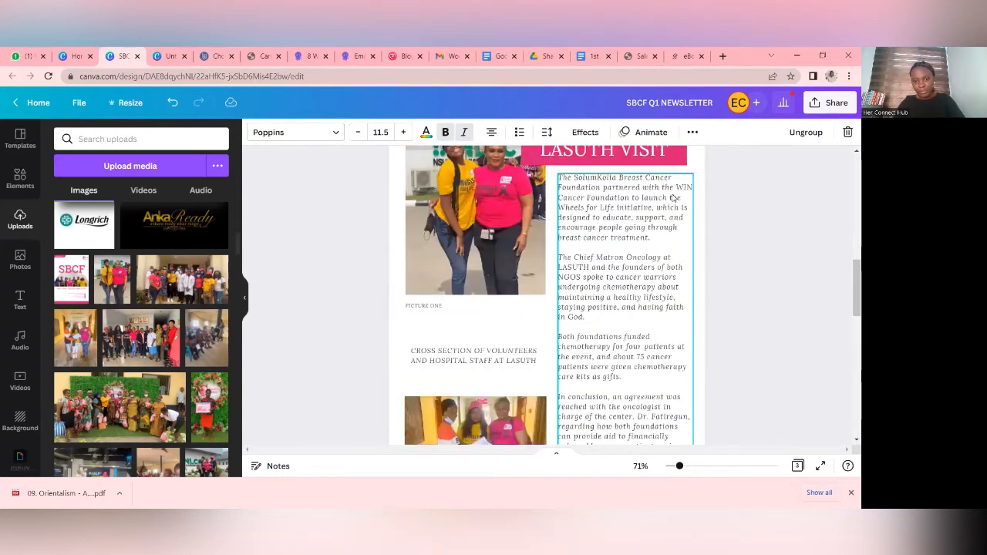
{"action": "scroll", "coordinate": [673, 199], "scroll_direction": "up", "scroll_amount": 4}
{"action": "scroll", "coordinate": [672, 198], "scroll_direction": "down", "scroll_amount": 1}
{"action": "scroll", "coordinate": [672, 198], "scroll_direction": "up", "scroll_amount": 2}
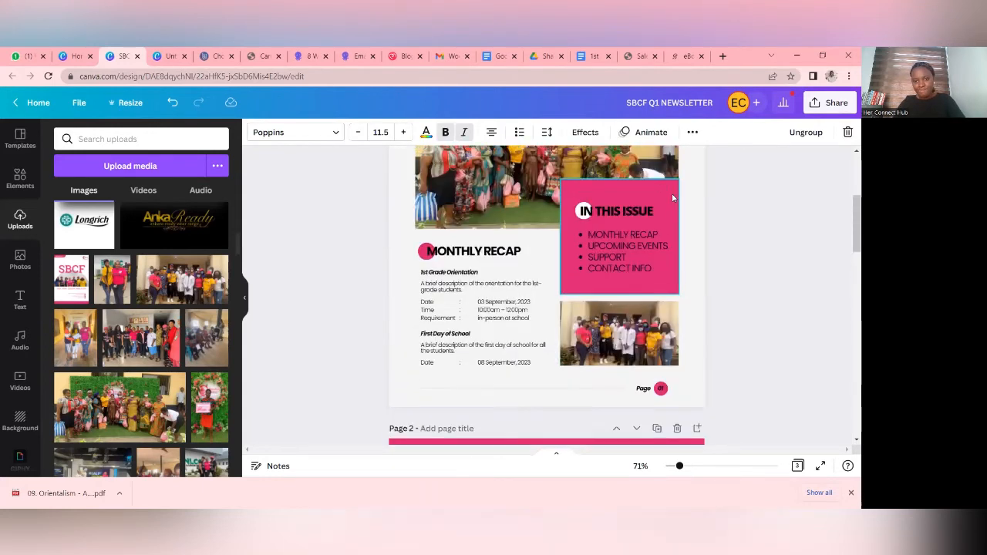
{"action": "scroll", "coordinate": [672, 199], "scroll_direction": "up", "scroll_amount": 4}
{"action": "scroll", "coordinate": [674, 198], "scroll_direction": "down", "scroll_amount": 8}
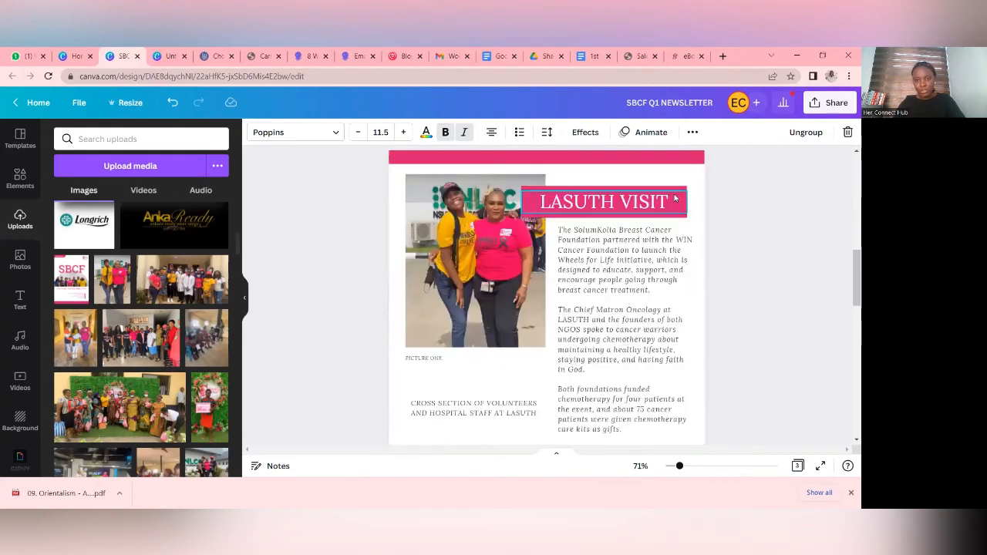
{"action": "scroll", "coordinate": [675, 198], "scroll_direction": "down", "scroll_amount": 5}
{"action": "left_click", "coordinate": [753, 194]}
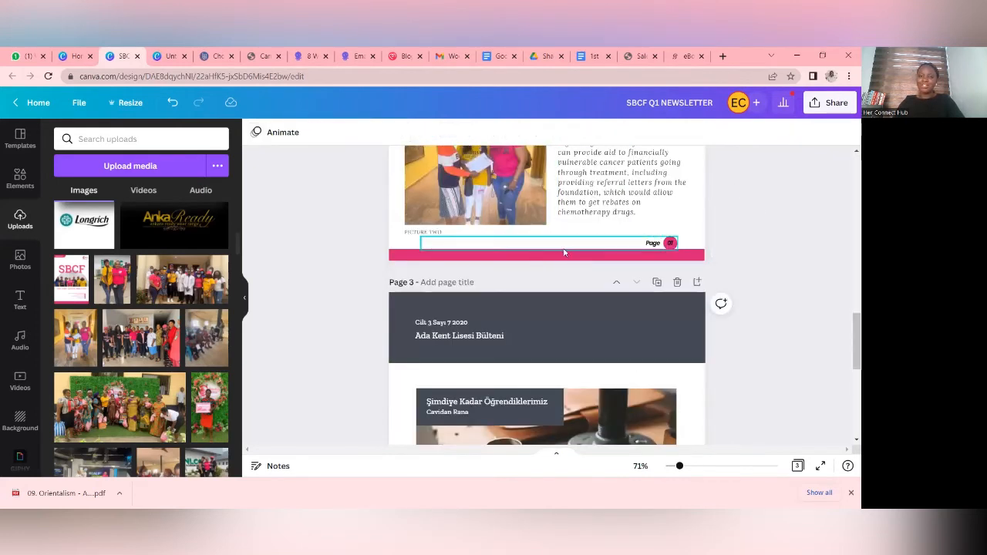
- Delete the pink-banded background frame behind the LASUTH VISIT article on page 2
{"action": "scroll", "coordinate": [614, 245], "scroll_direction": "up", "scroll_amount": 5}
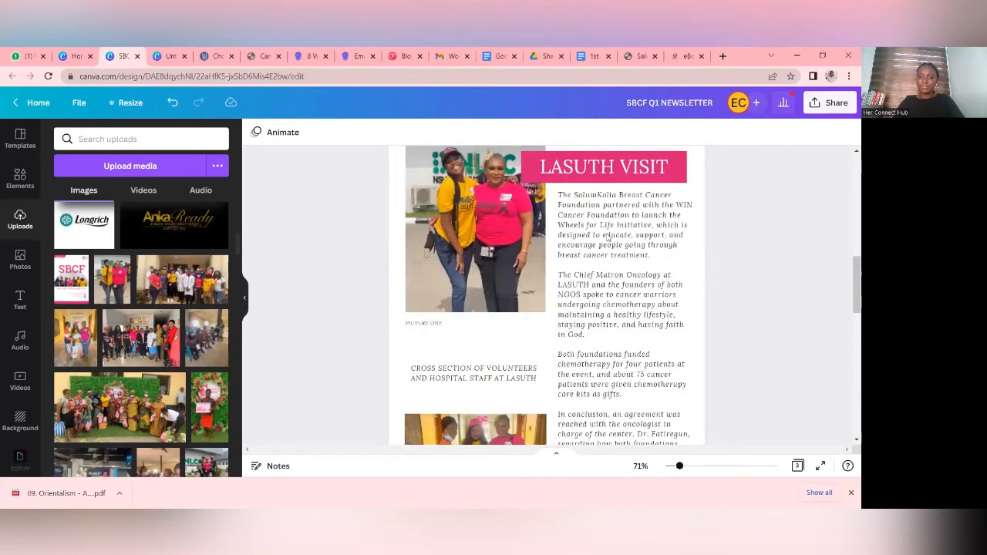
{"action": "left_click", "coordinate": [606, 235]}
{"action": "left_click", "coordinate": [847, 134]}
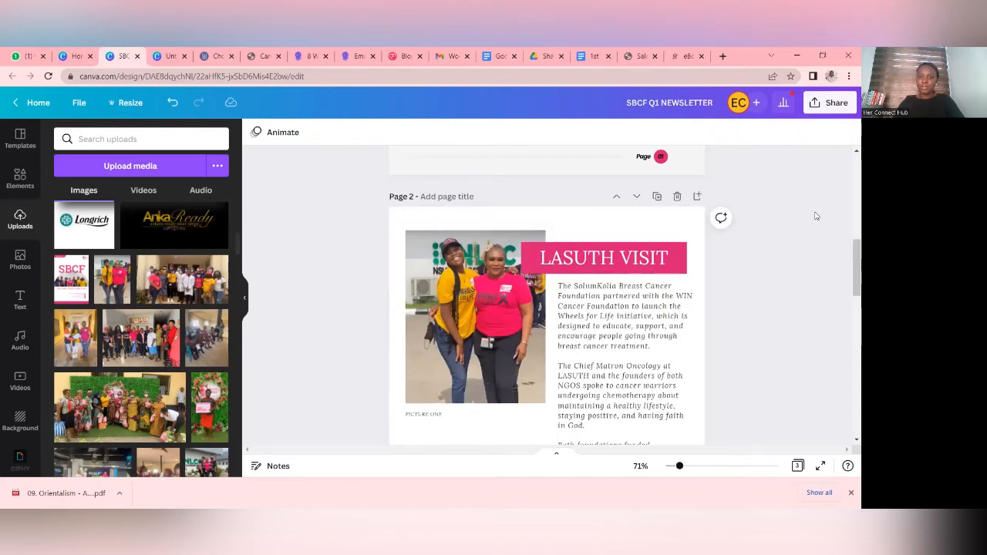
- Shift page 2's page-number footer slightly left and down, closer to the page's bottom edge
{"action": "scroll", "coordinate": [517, 299], "scroll_direction": "down", "scroll_amount": 5}
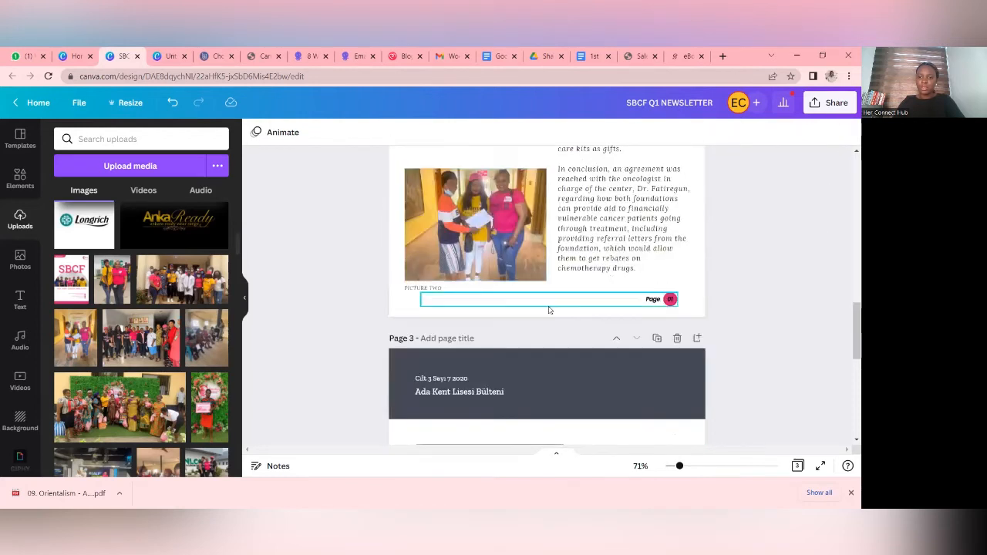
{"action": "left_click", "coordinate": [563, 304]}
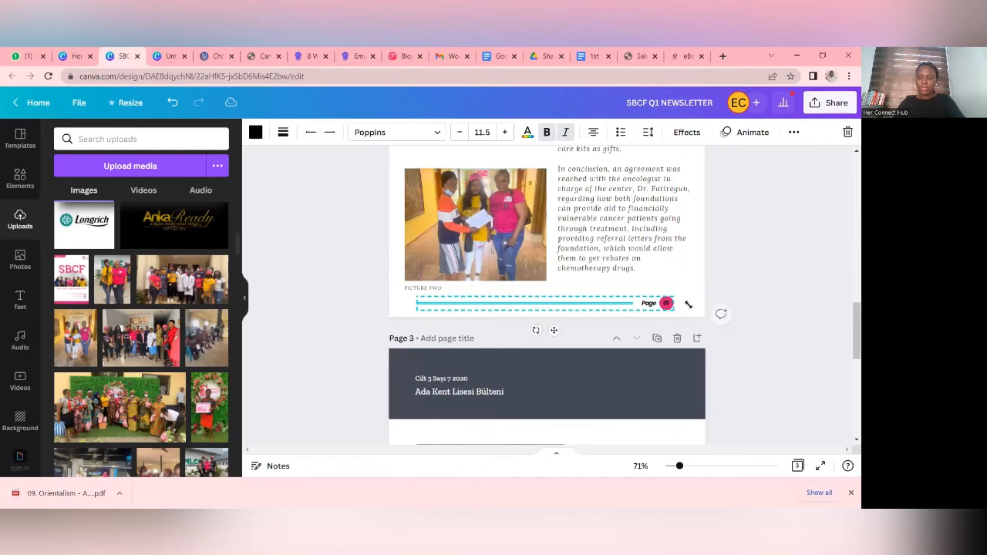
{"action": "left_click", "coordinate": [790, 283]}
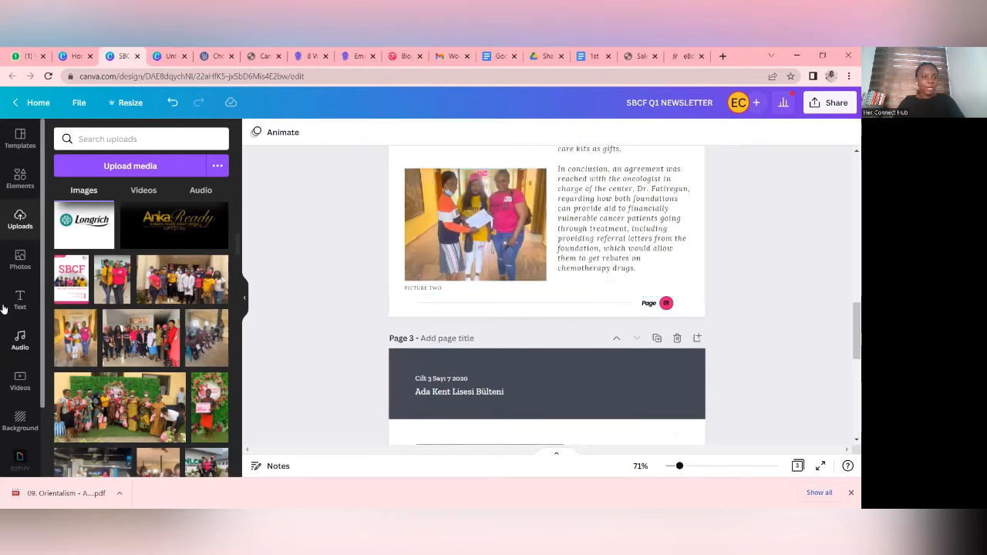
- Add a hollow square border shape from the Lines & Shapes collection to page 1
{"action": "scroll", "coordinate": [485, 218], "scroll_direction": "up", "scroll_amount": 1}
{"action": "scroll", "coordinate": [485, 219], "scroll_direction": "up", "scroll_amount": 10}
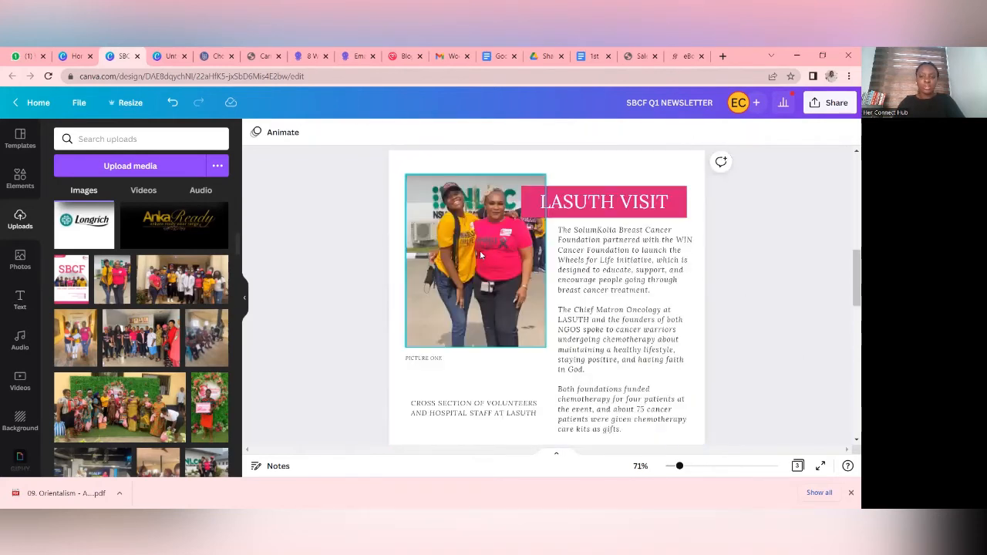
{"action": "scroll", "coordinate": [480, 367], "scroll_direction": "up", "scroll_amount": 3}
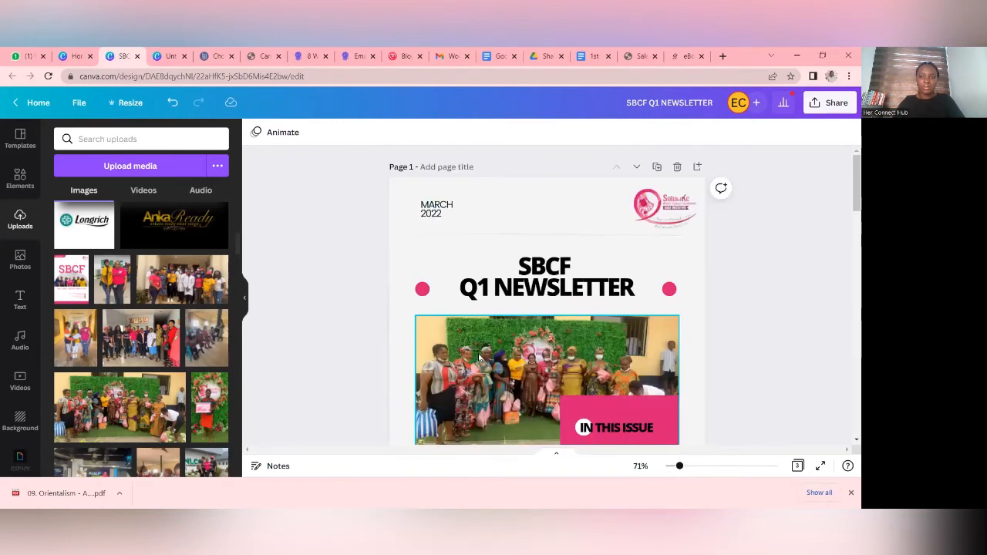
{"action": "scroll", "coordinate": [463, 308], "scroll_direction": "down", "scroll_amount": 1}
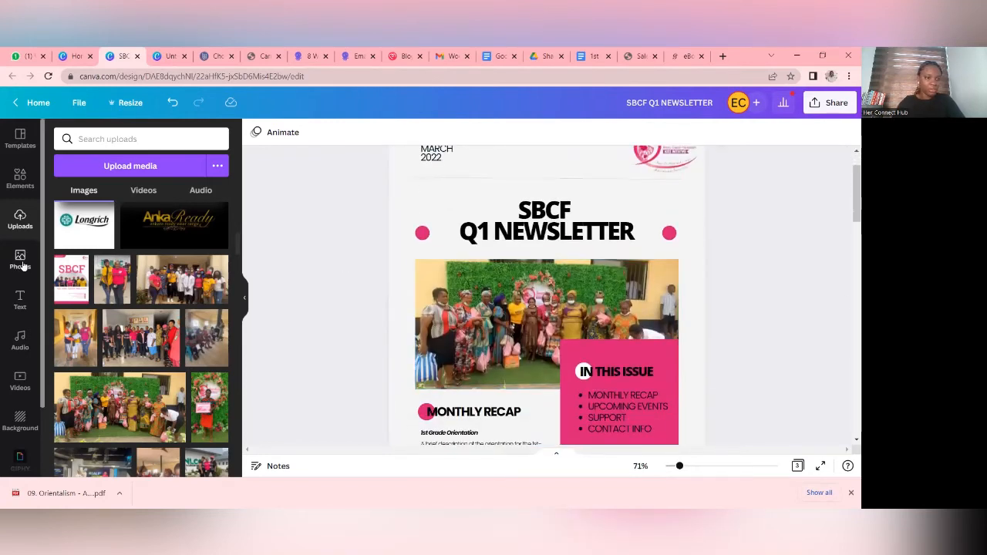
{"action": "left_click", "coordinate": [17, 182]}
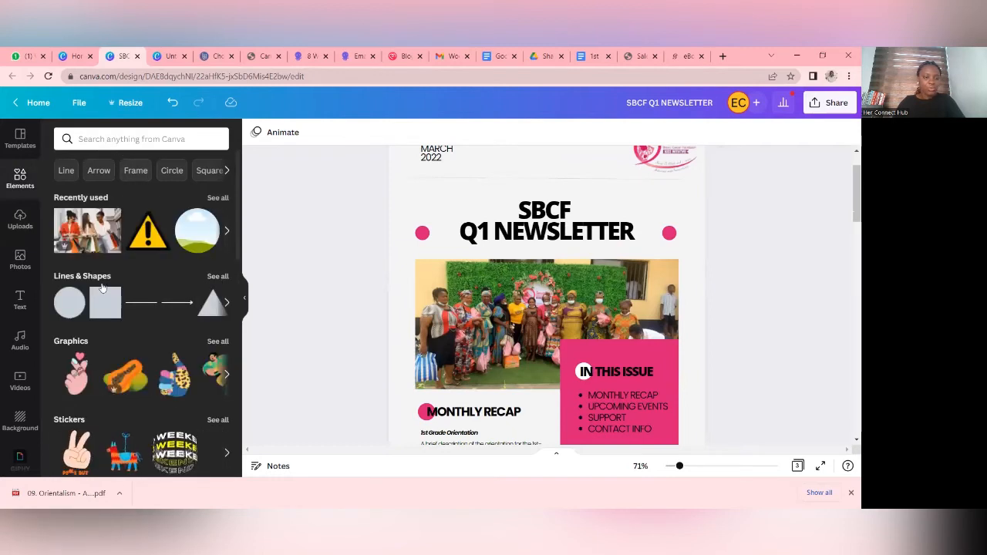
{"action": "left_click", "coordinate": [216, 276]}
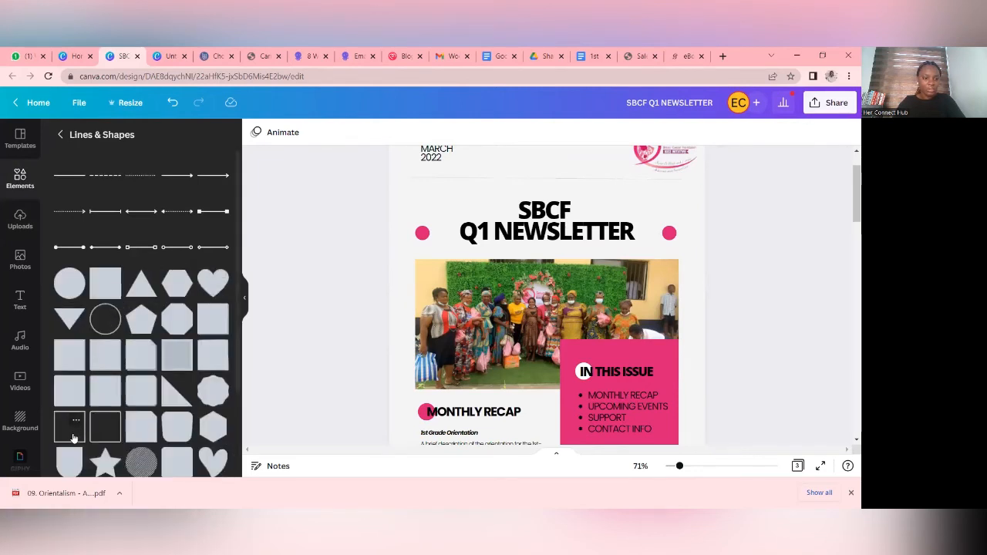
{"action": "left_click", "coordinate": [73, 438]}
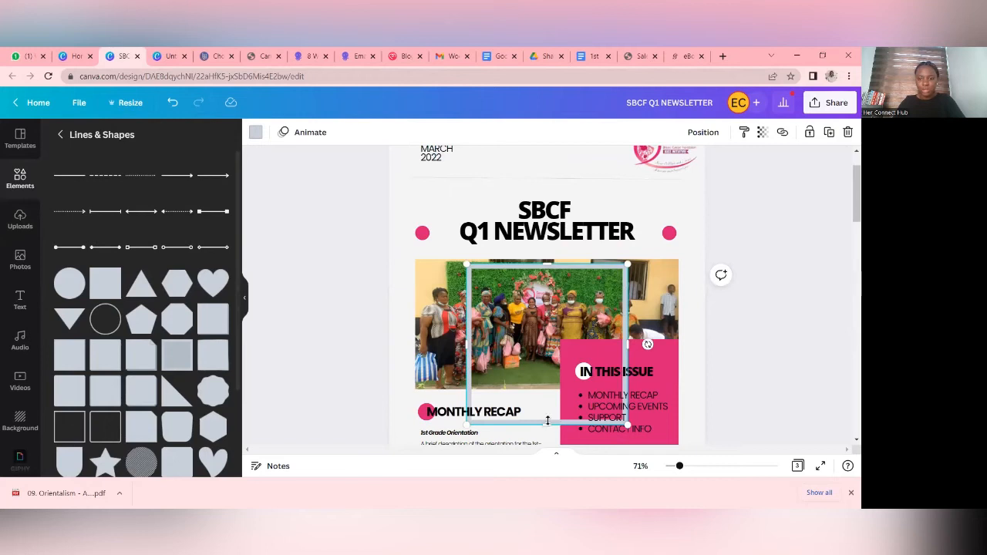
- Resize the hollow border on page 1 into a rectangle framing the group photo below the newsletter title
{"action": "left_click_drag", "start_coordinate": [544, 416], "coordinate": [540, 393]}
{"action": "left_click_drag", "start_coordinate": [455, 327], "coordinate": [415, 314]}
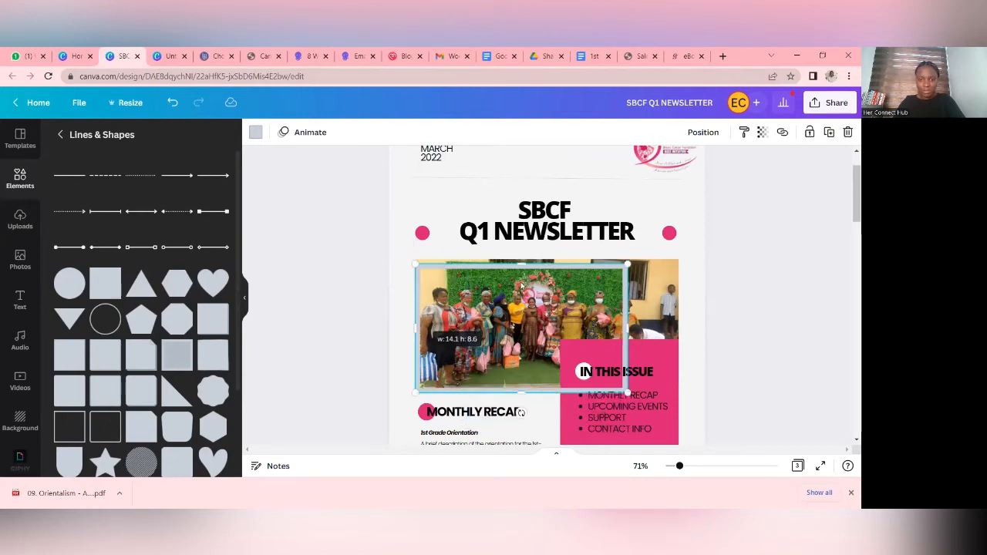
{"action": "left_click_drag", "start_coordinate": [521, 266], "coordinate": [521, 260]}
{"action": "left_click_drag", "start_coordinate": [625, 326], "coordinate": [676, 319]}
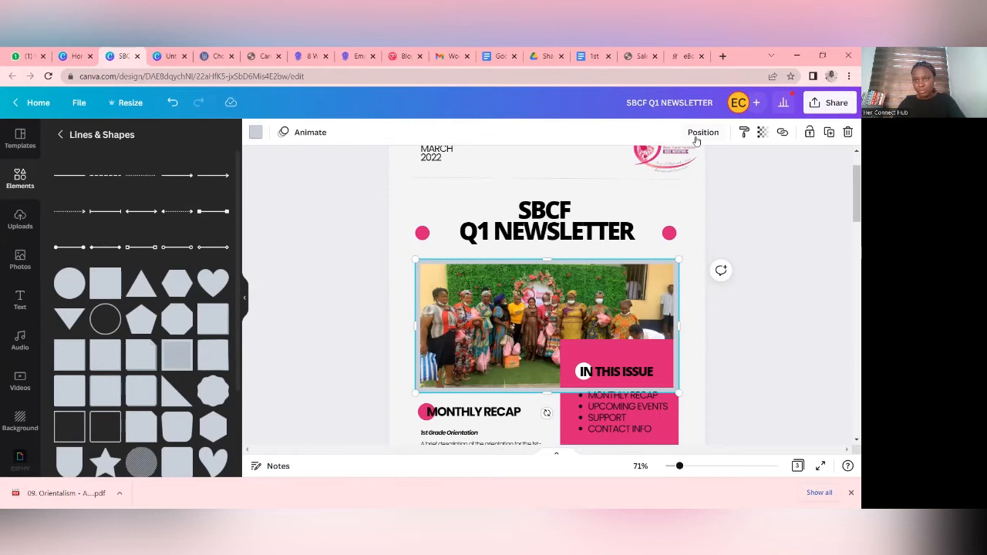
{"action": "scroll", "coordinate": [781, 249], "scroll_direction": "down", "scroll_amount": 1}
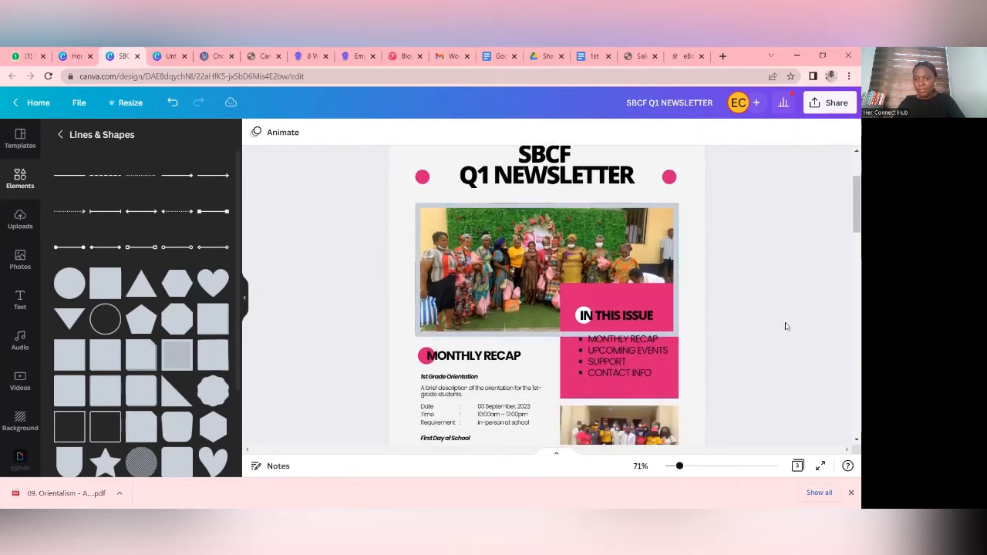
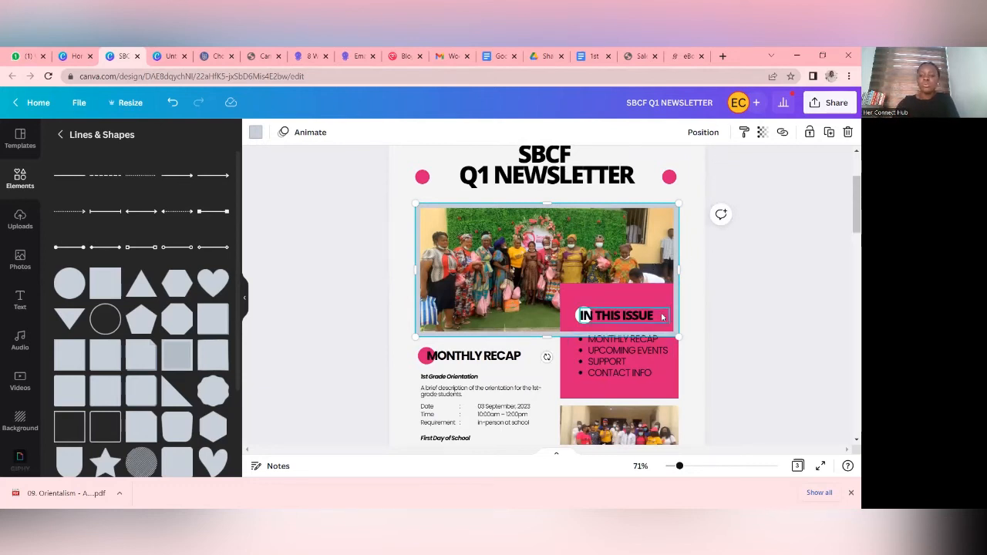
- Send the hollow border around page 1's group photo backward, behind the IN THIS ISSUE box
{"action": "left_click", "coordinate": [703, 133]}
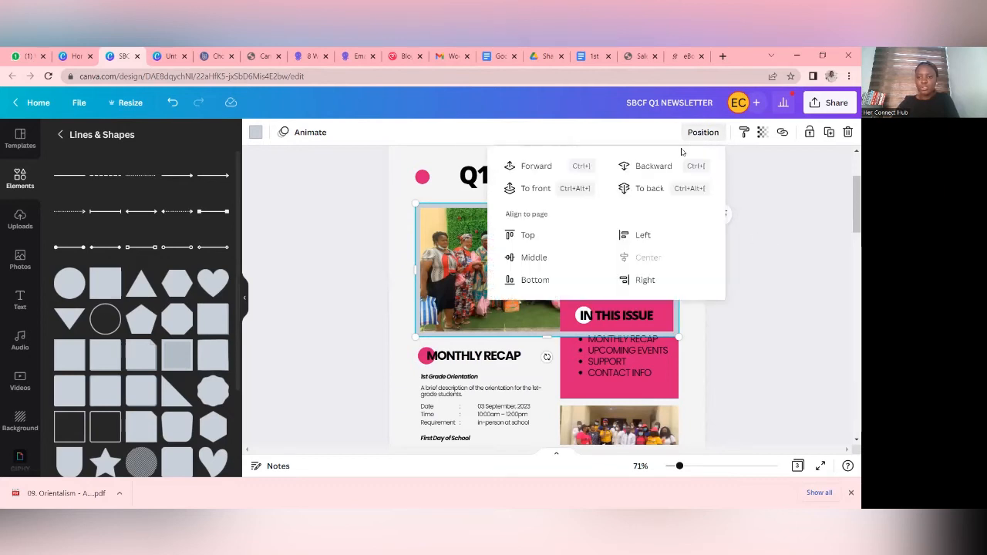
{"action": "left_click", "coordinate": [647, 171]}
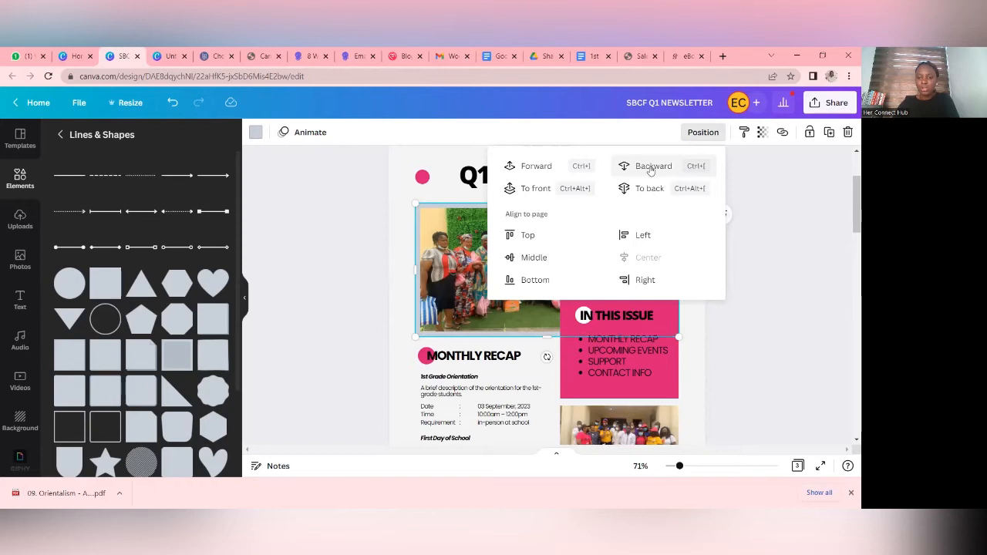
{"action": "left_click", "coordinate": [819, 308]}
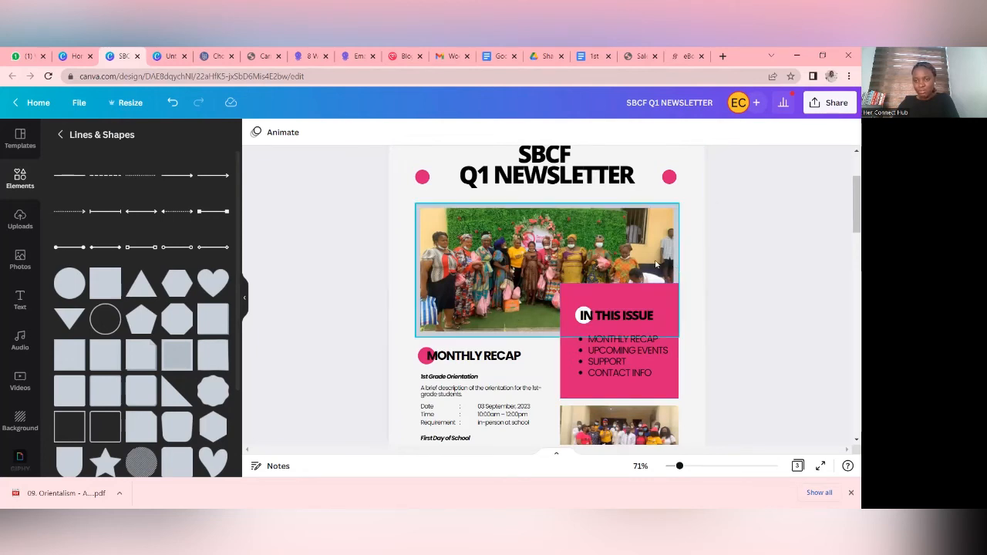
- Recolour the border around page 1's group photo with the document's brand pink
{"action": "left_click", "coordinate": [522, 218]}
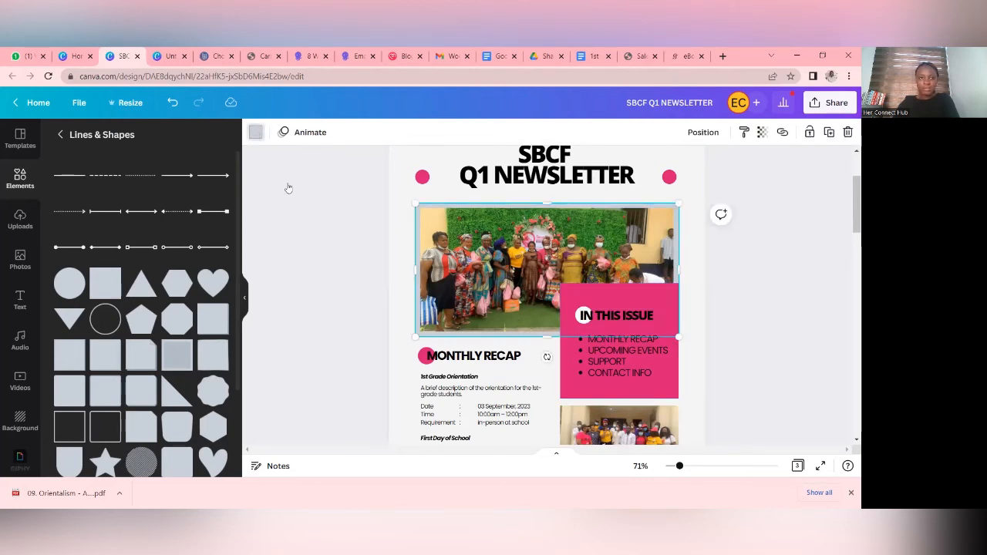
{"action": "left_click", "coordinate": [255, 132]}
{"action": "left_click", "coordinate": [66, 221]}
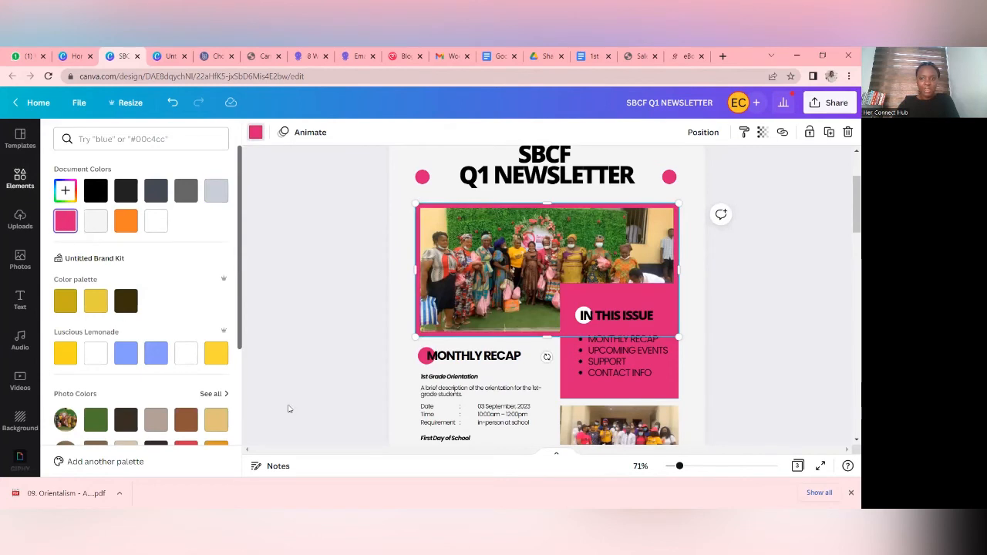
{"action": "left_click", "coordinate": [802, 321]}
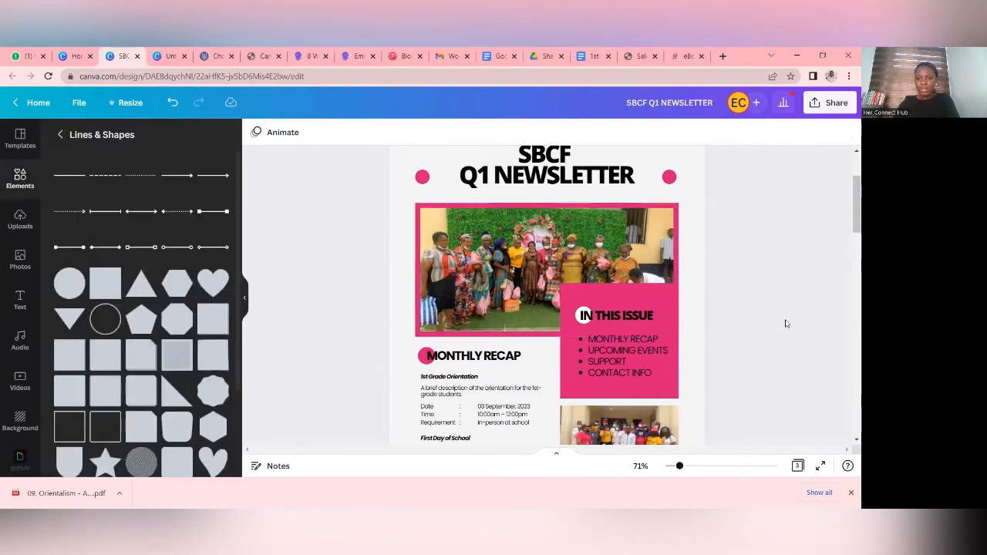
- Add a Square Border shape to page 2 and resize it to frame the photo beside the LASUTH VISIT heading
{"action": "scroll", "coordinate": [785, 323], "scroll_direction": "down", "scroll_amount": 1}
{"action": "scroll", "coordinate": [800, 324], "scroll_direction": "up", "scroll_amount": 1}
{"action": "scroll", "coordinate": [738, 342], "scroll_direction": "down", "scroll_amount": 4}
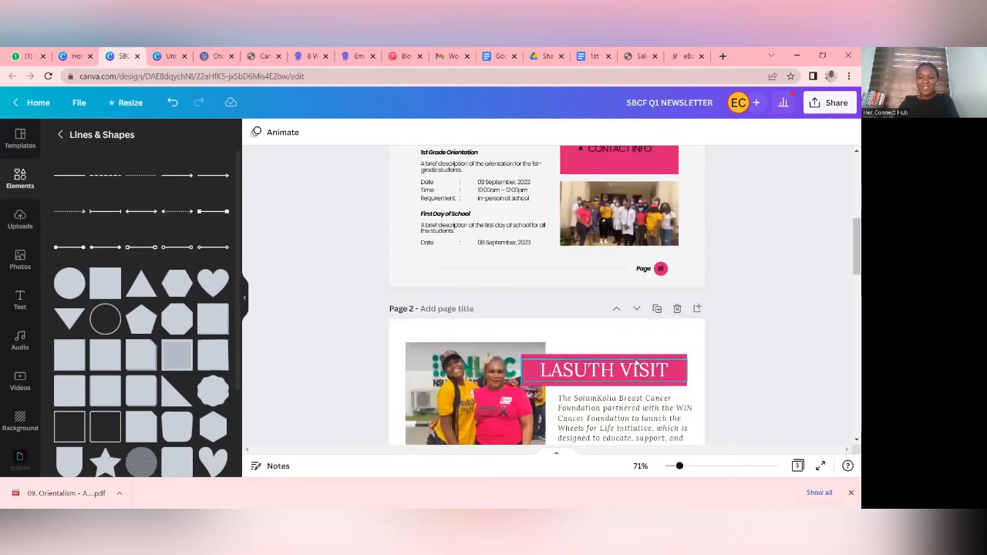
{"action": "scroll", "coordinate": [724, 350], "scroll_direction": "down", "scroll_amount": 2}
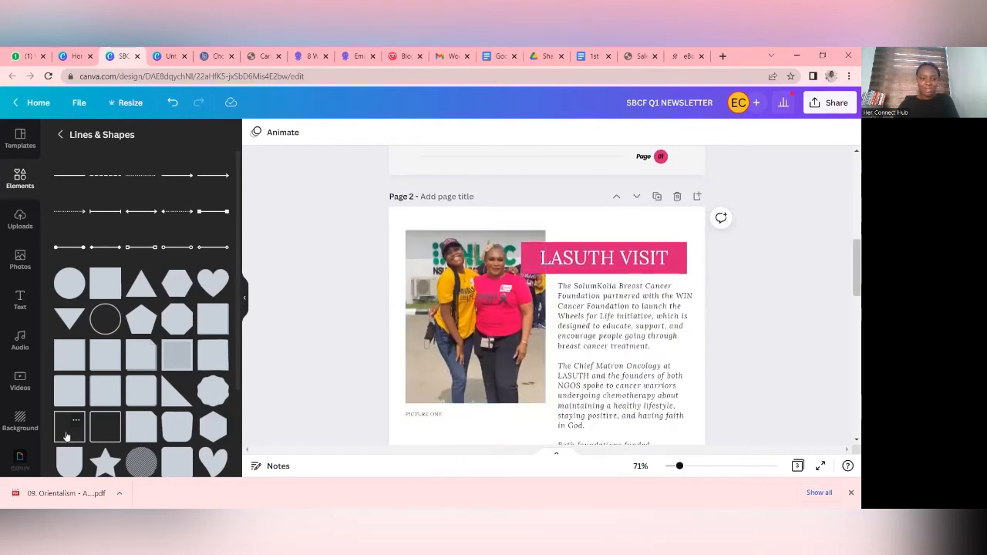
{"action": "scroll", "coordinate": [494, 350], "scroll_direction": "up", "scroll_amount": 7}
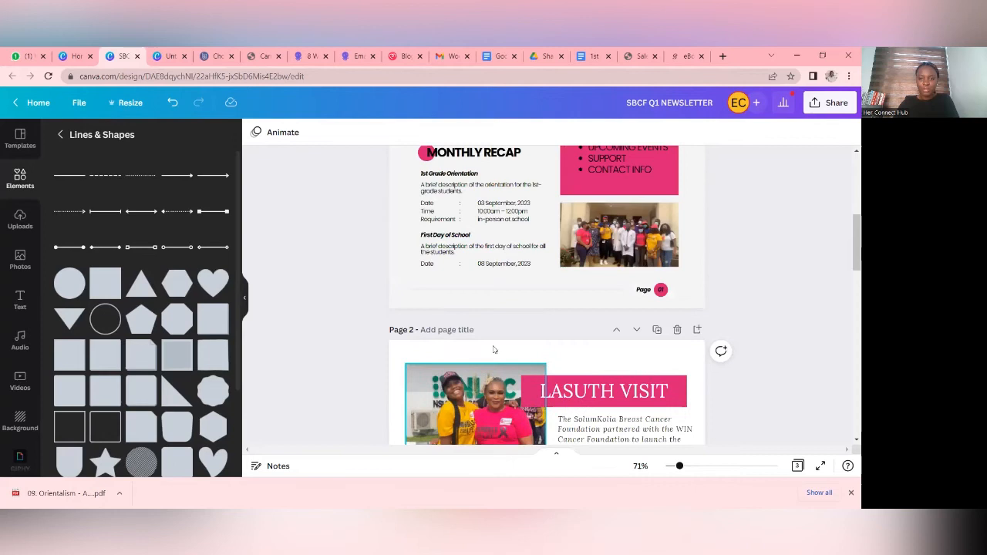
{"action": "scroll", "coordinate": [494, 349], "scroll_direction": "down", "scroll_amount": 10}
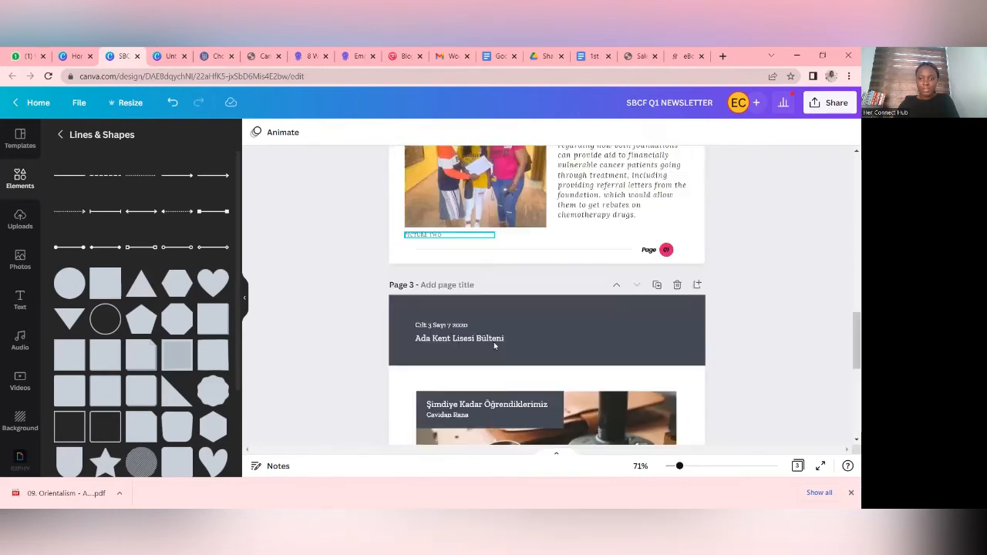
{"action": "scroll", "coordinate": [494, 349], "scroll_direction": "up", "scroll_amount": 3}
{"action": "scroll", "coordinate": [494, 347], "scroll_direction": "up", "scroll_amount": 10}
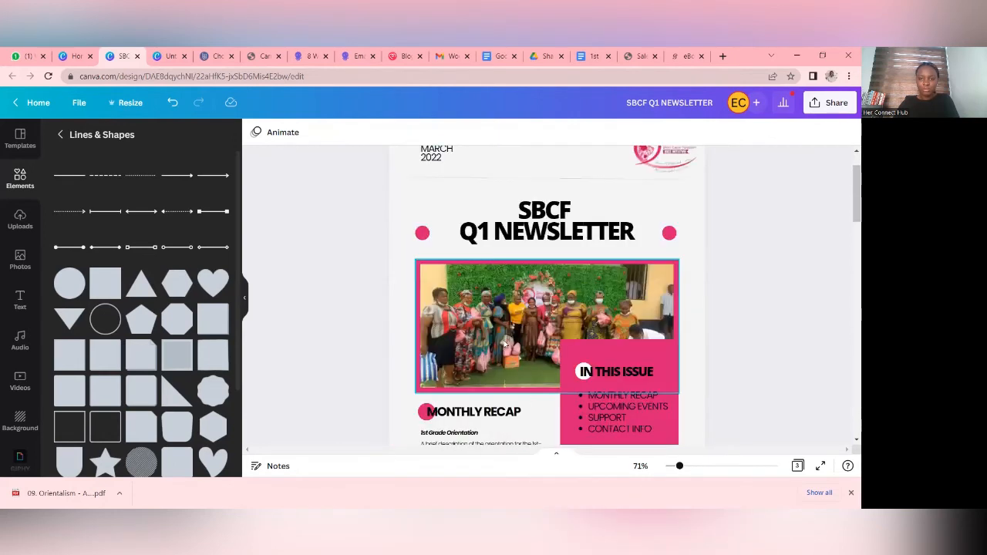
{"action": "scroll", "coordinate": [504, 344], "scroll_direction": "down", "scroll_amount": 7}
{"action": "left_click", "coordinate": [499, 338]}
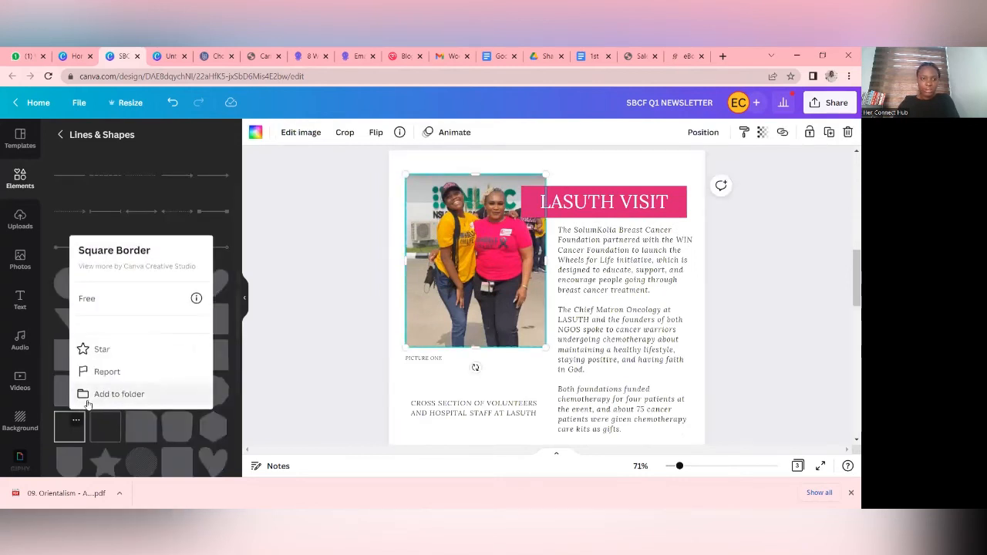
{"action": "left_click", "coordinate": [63, 431]}
{"action": "left_click_drag", "start_coordinate": [486, 387], "coordinate": [461, 287]}
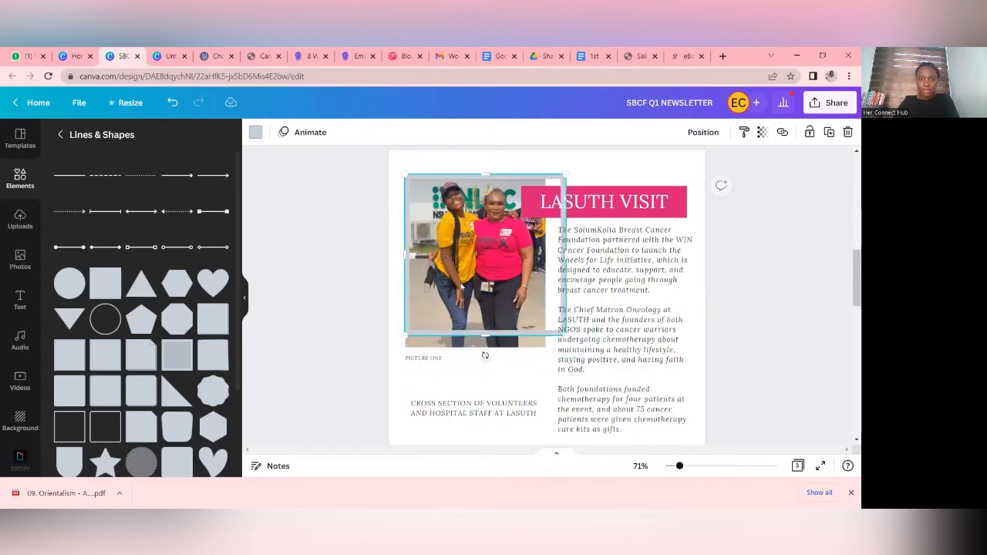
{"action": "left_click_drag", "start_coordinate": [484, 340], "coordinate": [484, 348]}
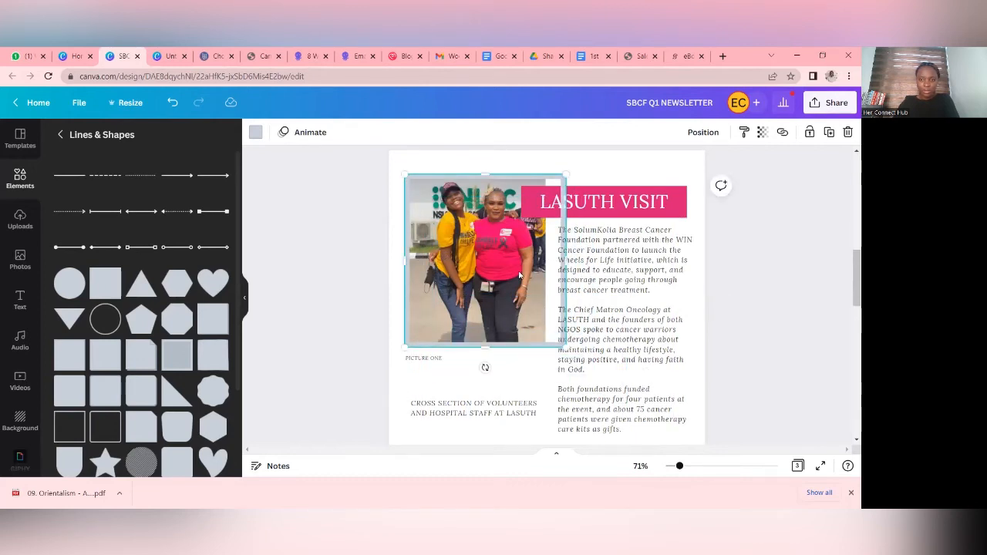
{"action": "left_click_drag", "start_coordinate": [563, 265], "coordinate": [549, 266]}
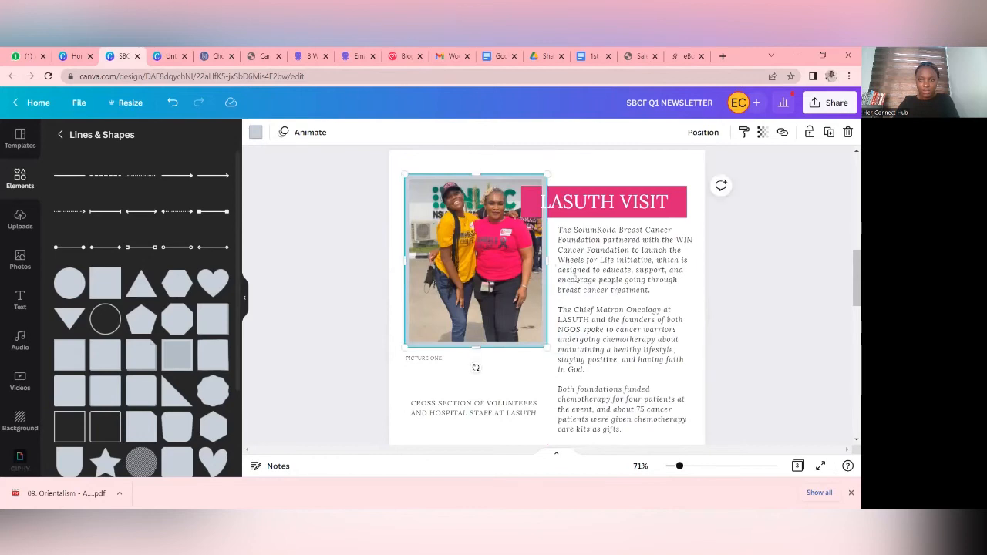
- Send page 2's upper photo border behind the LASUTH VISIT banner and recolour it with the document's pink
{"action": "left_click", "coordinate": [703, 133]}
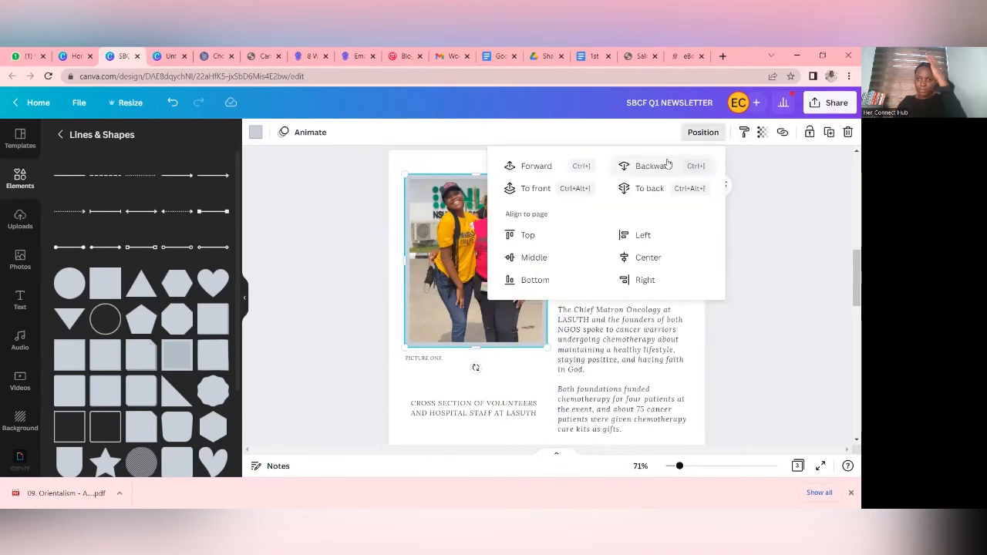
{"action": "left_click", "coordinate": [757, 242]}
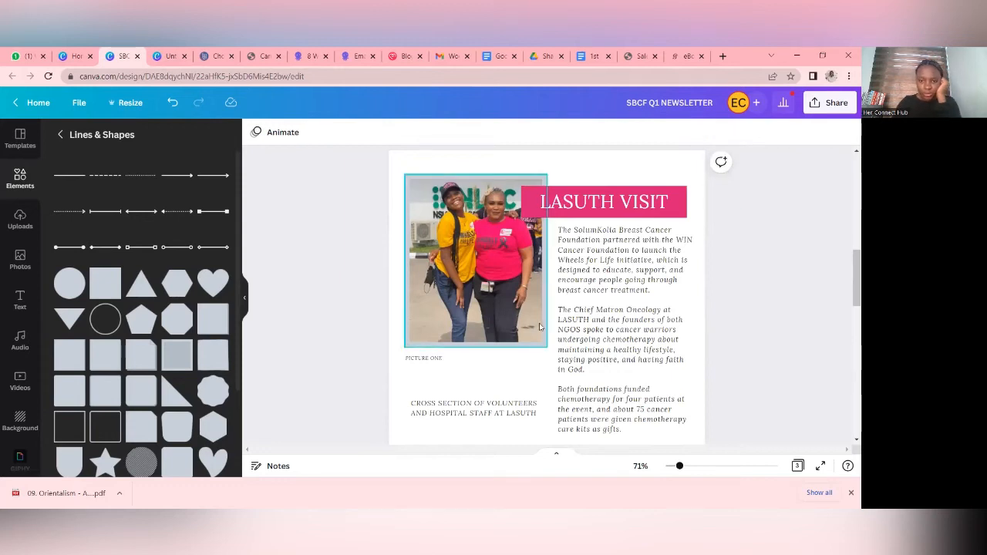
{"action": "left_click", "coordinate": [257, 133]}
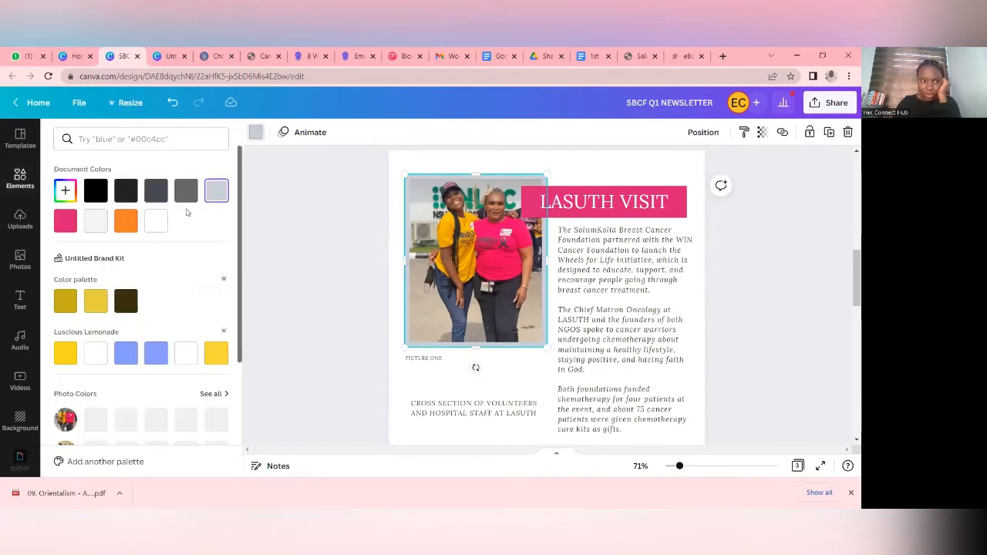
{"action": "left_click", "coordinate": [66, 221]}
{"action": "left_click", "coordinate": [795, 280]}
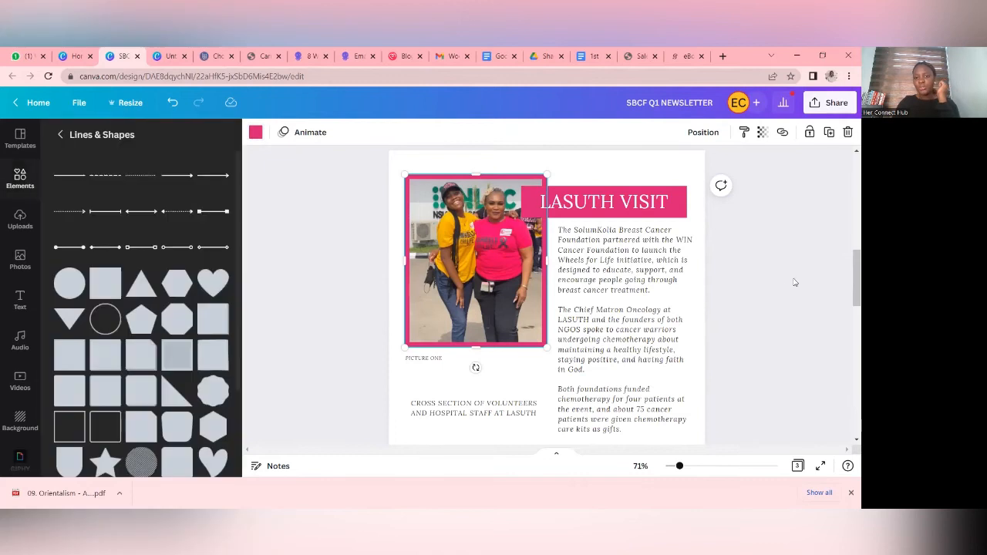
{"action": "left_click", "coordinate": [839, 293]}
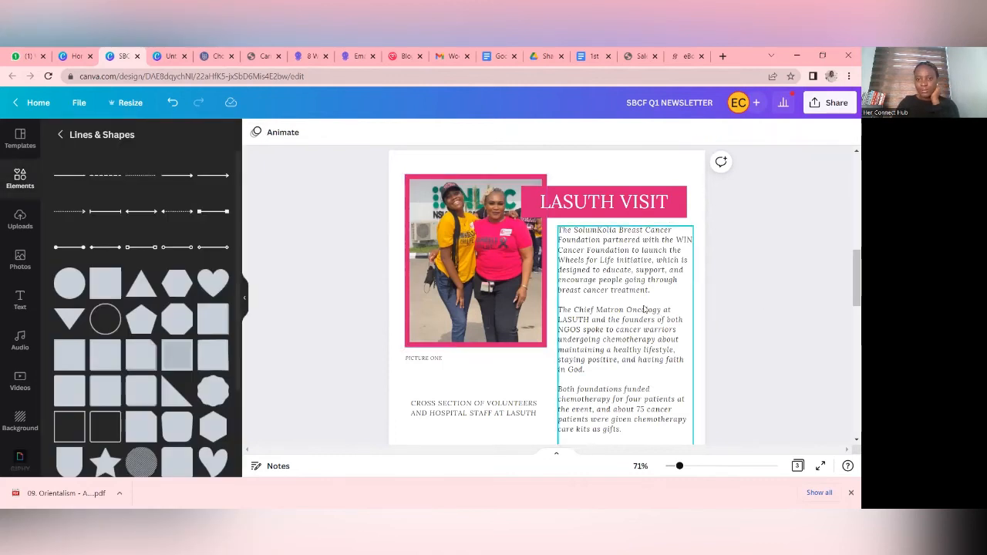
- Add another Square Border shape to page 2 and resize it to frame the lower photo above the PICTURE TWO caption
{"action": "scroll", "coordinate": [644, 308], "scroll_direction": "down", "scroll_amount": 3}
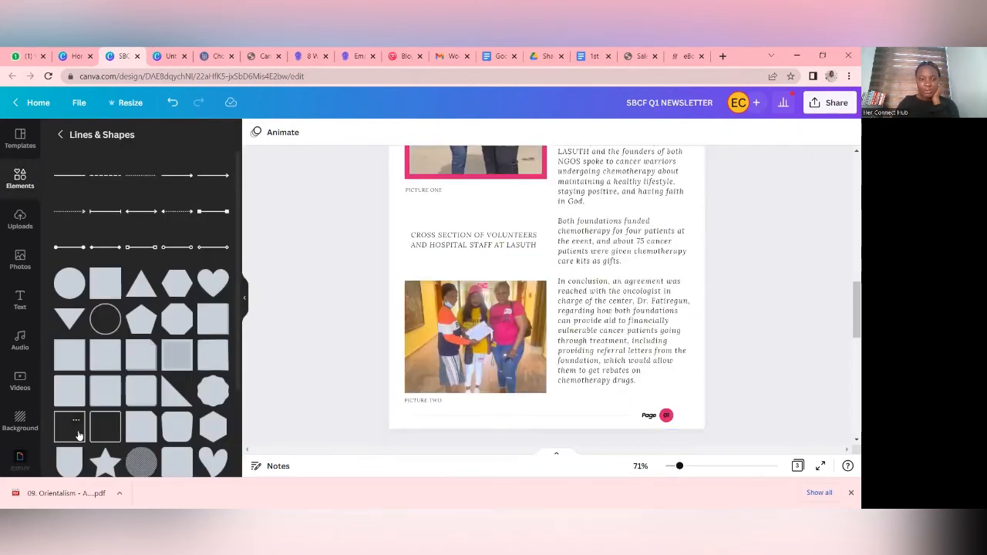
{"action": "left_click", "coordinate": [78, 436]}
{"action": "left_click_drag", "start_coordinate": [520, 218], "coordinate": [458, 310]}
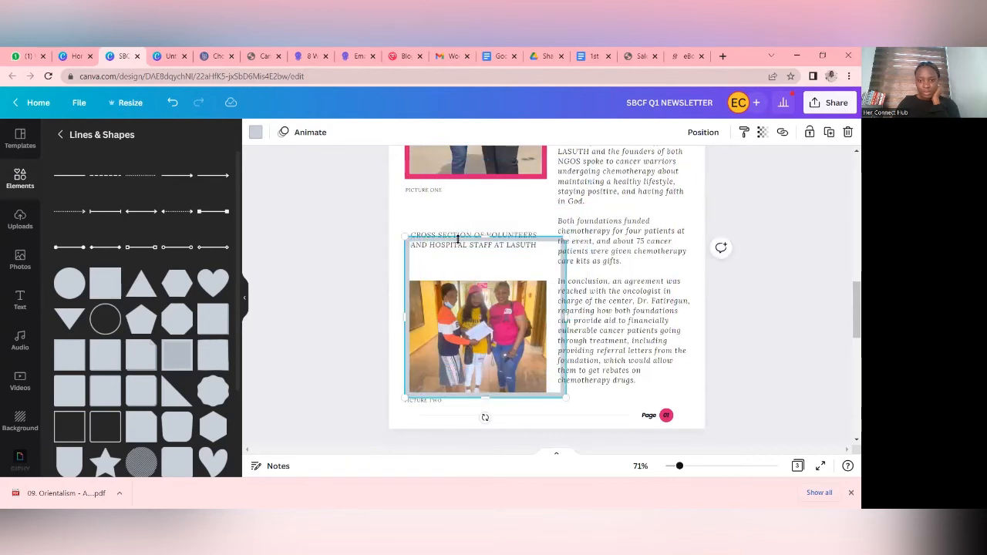
{"action": "left_click_drag", "start_coordinate": [485, 238], "coordinate": [485, 276]}
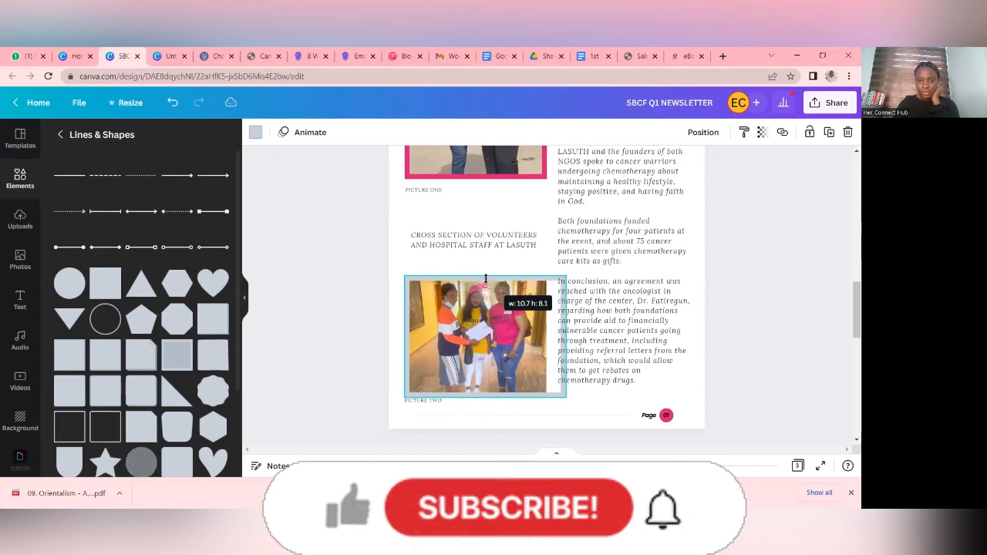
{"action": "mouse_move", "coordinate": [565, 330]}
{"action": "left_mouse_down"}
{"action": "mouse_move", "coordinate": [544, 331]}
{"action": "mouse_move", "coordinate": [556, 332]}
{"action": "left_mouse_up"}
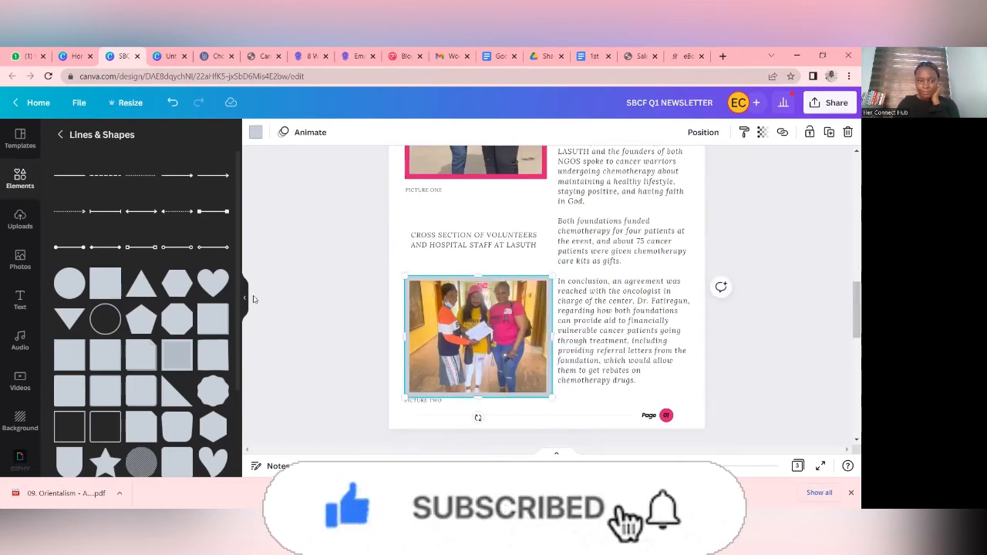
- Recolour the border around page 2's lower photo with the document's pink
{"action": "left_click", "coordinate": [255, 132]}
{"action": "left_click", "coordinate": [65, 221]}
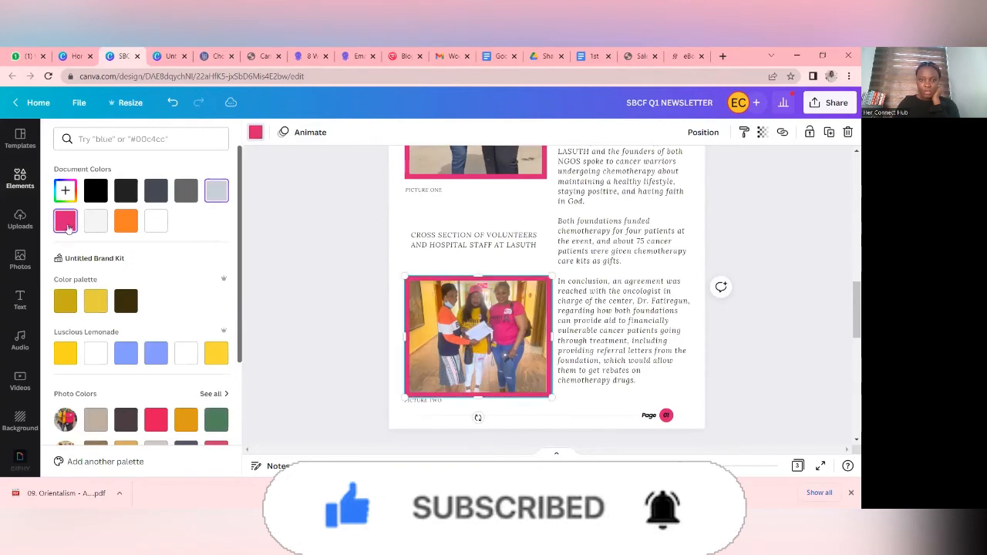
{"action": "left_click", "coordinate": [773, 344]}
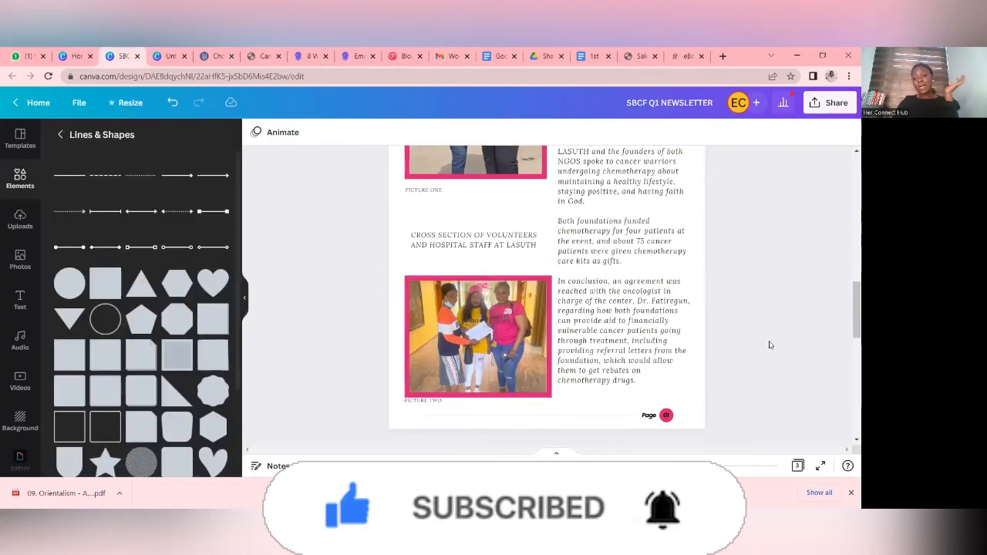
- Move the PICTURE TWO caption on page 2 slightly down so it clears the photo's pink border
{"action": "scroll", "coordinate": [769, 344], "scroll_direction": "down", "scroll_amount": 1}
{"action": "scroll", "coordinate": [769, 344], "scroll_direction": "down", "scroll_amount": 2}
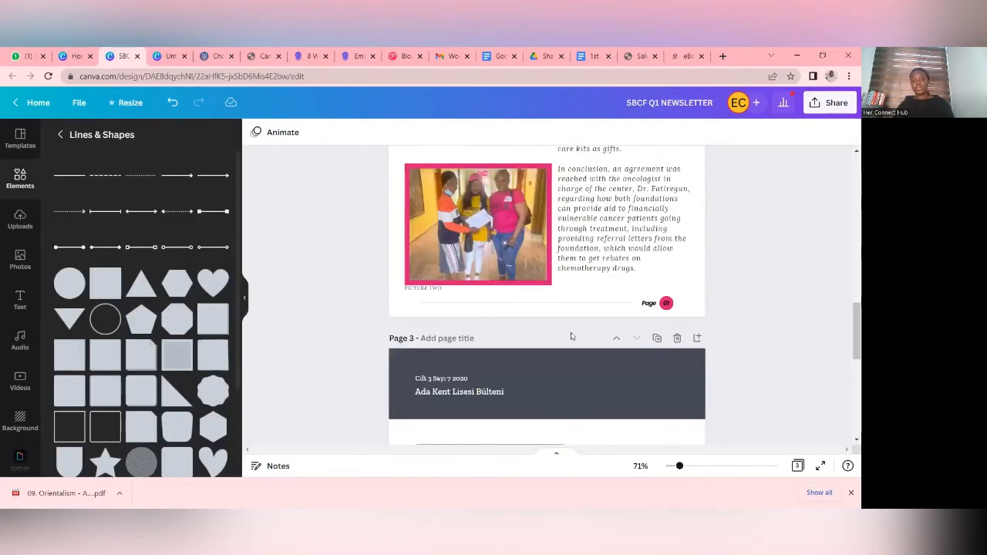
{"action": "left_click", "coordinate": [451, 289]}
{"action": "left_click_drag", "start_coordinate": [451, 291], "coordinate": [453, 295]}
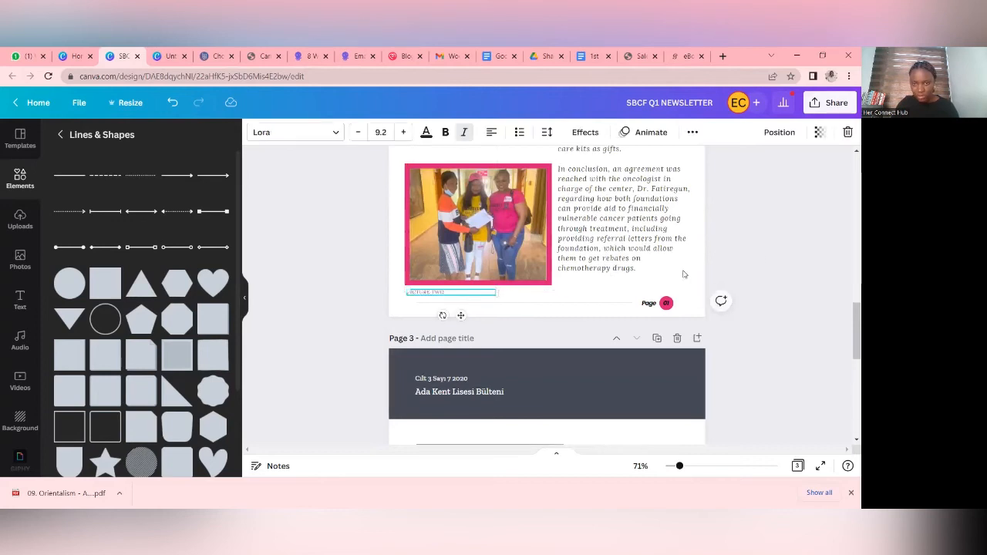
{"action": "left_click", "coordinate": [813, 249]}
- Shift the LASUTH VISIT article text on page 2 slightly right, away from the framed photos
{"action": "scroll", "coordinate": [810, 255], "scroll_direction": "up", "scroll_amount": 5}
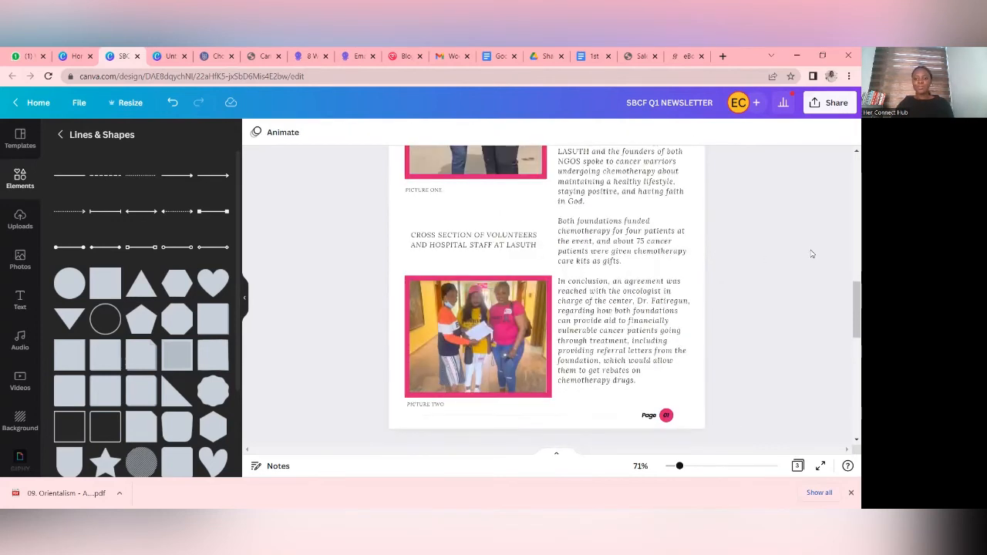
{"action": "scroll", "coordinate": [653, 321], "scroll_direction": "down", "scroll_amount": 2}
{"action": "left_click_drag", "start_coordinate": [657, 321], "coordinate": [661, 324]}
{"action": "left_click", "coordinate": [779, 306]}
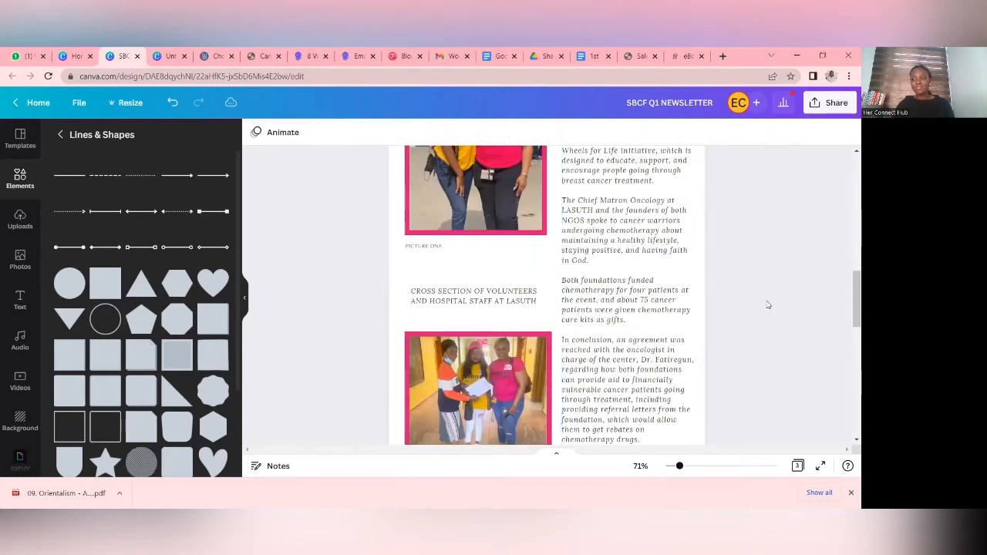
- Duplicate the finished LASUTH VISIT page to reuse its layout for another article
{"action": "scroll", "coordinate": [771, 305], "scroll_direction": "up", "scroll_amount": 3}
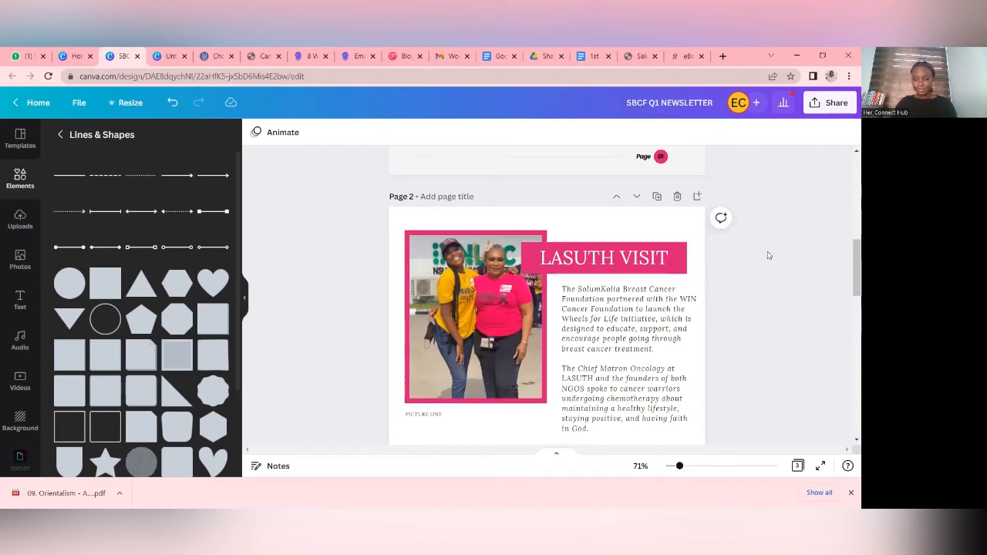
{"action": "scroll", "coordinate": [768, 255], "scroll_direction": "up", "scroll_amount": 6}
{"action": "scroll", "coordinate": [694, 271], "scroll_direction": "down", "scroll_amount": 6}
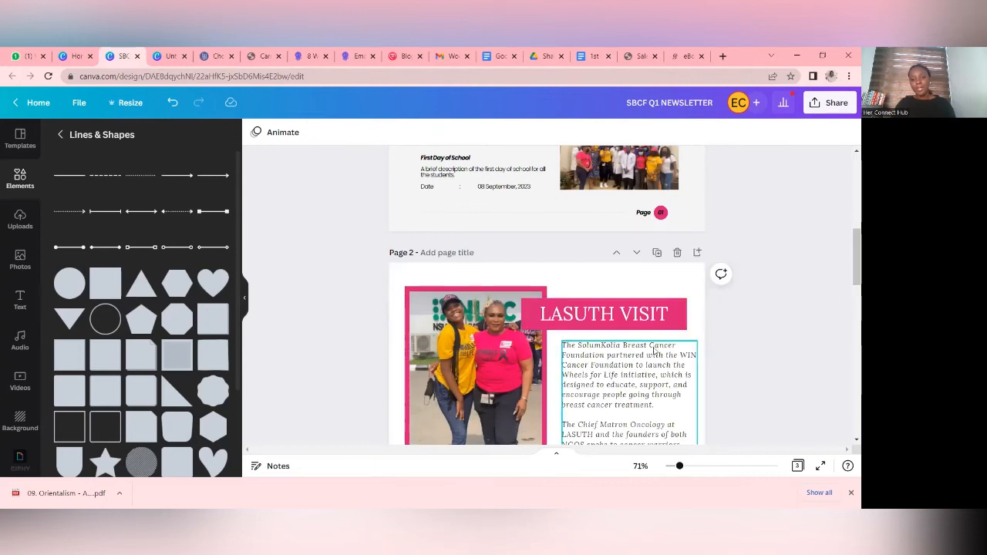
{"action": "scroll", "coordinate": [654, 350], "scroll_direction": "down", "scroll_amount": 6}
{"action": "scroll", "coordinate": [626, 357], "scroll_direction": "down", "scroll_amount": 5}
{"action": "scroll", "coordinate": [626, 355], "scroll_direction": "up", "scroll_amount": 10}
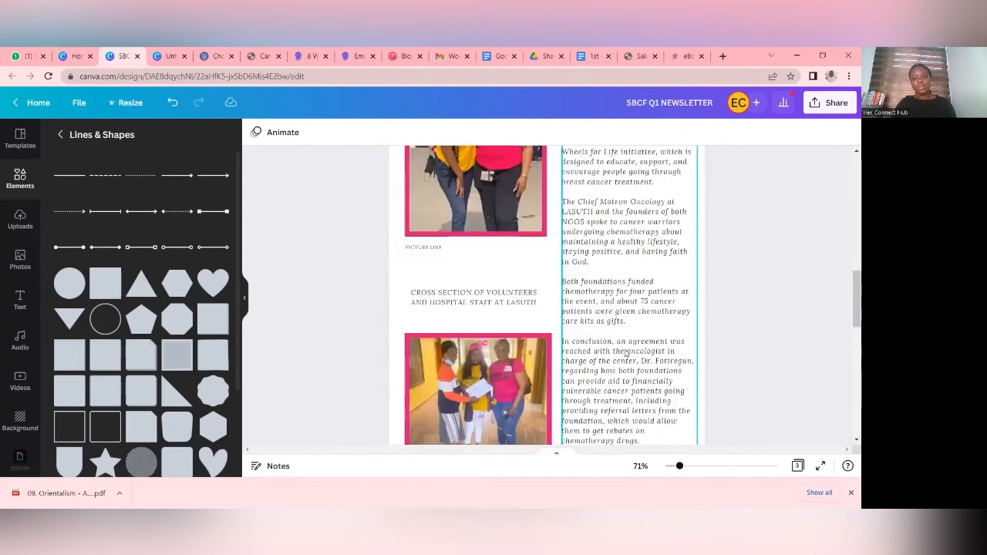
{"action": "scroll", "coordinate": [628, 311], "scroll_direction": "up", "scroll_amount": 3}
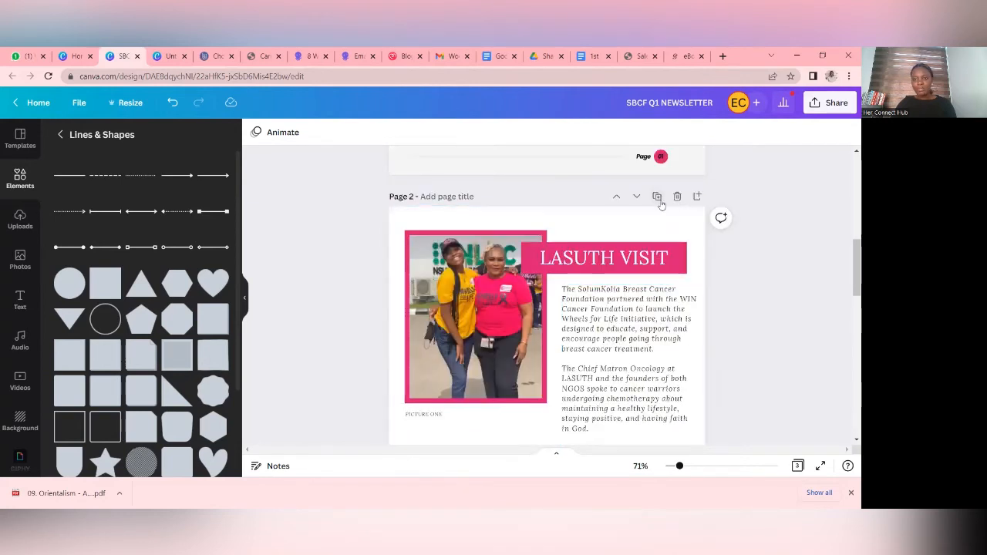
{"action": "left_click", "coordinate": [657, 197]}
{"action": "scroll", "coordinate": [654, 247], "scroll_direction": "down", "scroll_amount": 2}
{"action": "left_click", "coordinate": [639, 285]}
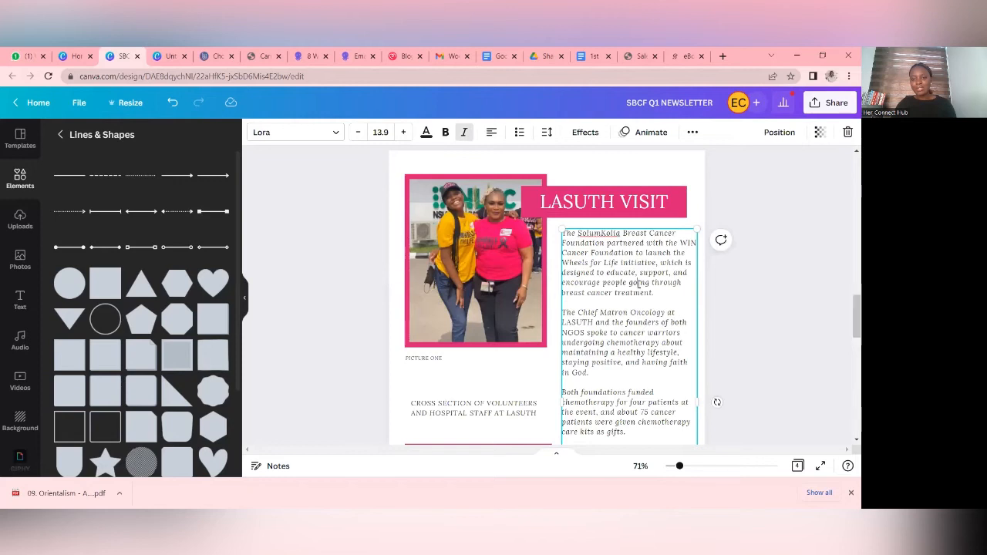
{"action": "triple_click", "coordinate": [638, 284]}
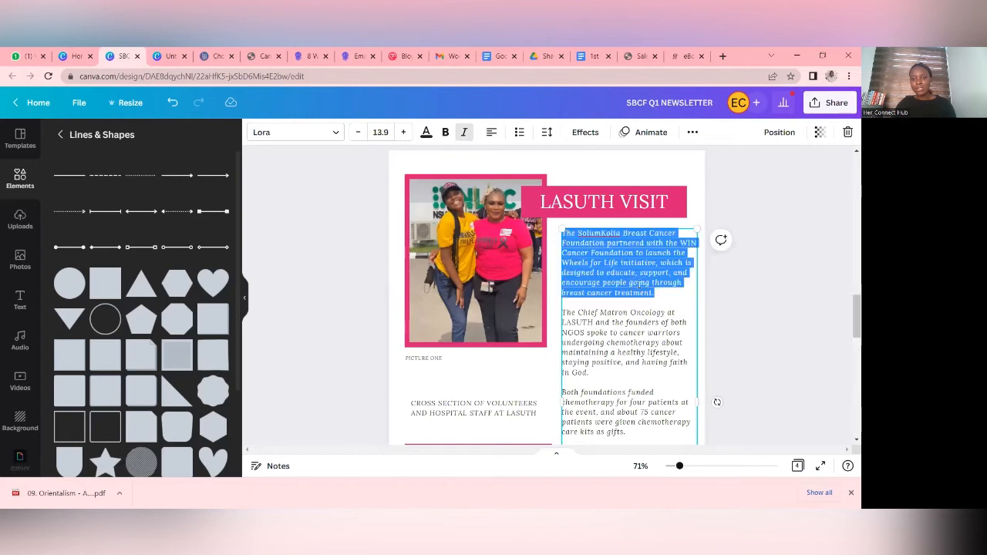
{"action": "left_click", "coordinate": [654, 284]}
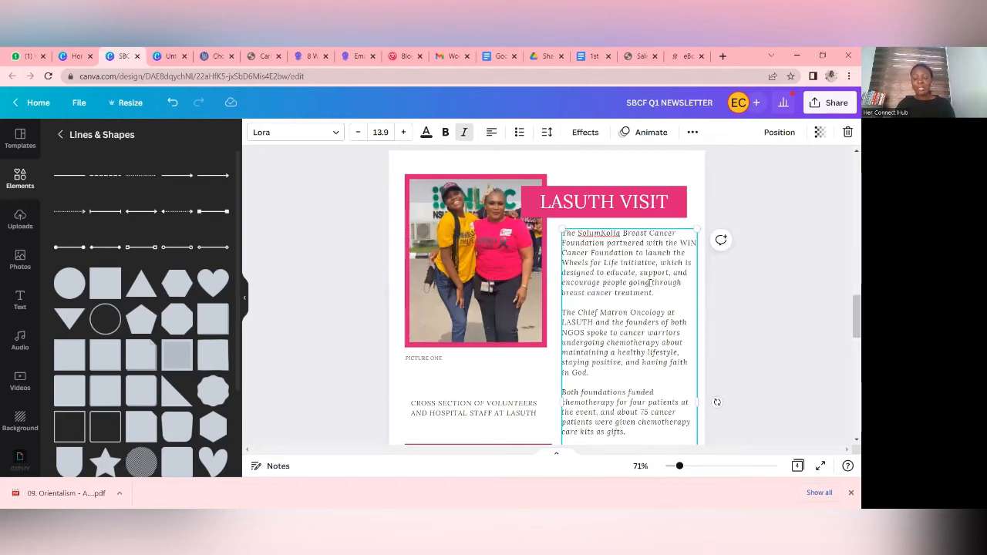
- Delete the leftover navy template page, page 4, that follows the duplicated LASUTH VISIT page
{"action": "scroll", "coordinate": [586, 255], "scroll_direction": "down", "scroll_amount": 2}
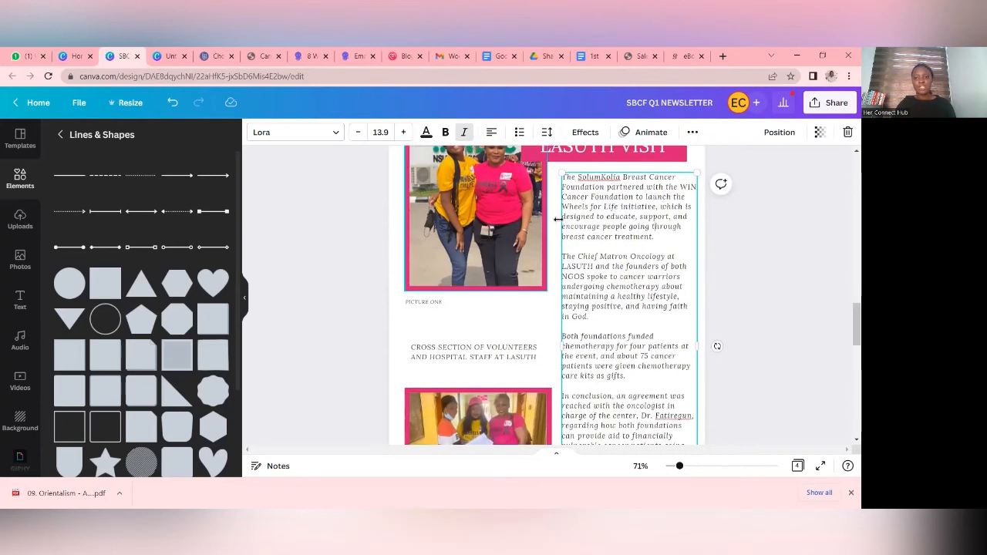
{"action": "scroll", "coordinate": [609, 231], "scroll_direction": "down", "scroll_amount": 5}
{"action": "scroll", "coordinate": [656, 229], "scroll_direction": "up", "scroll_amount": 1}
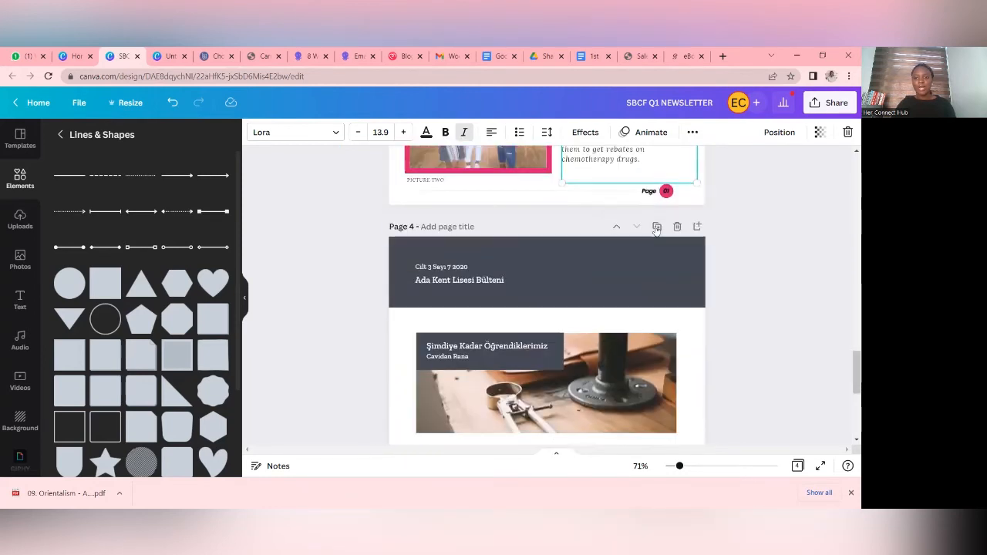
{"action": "left_click", "coordinate": [678, 227]}
- Make two more copies of the LASUTH VISIT page for further articles
{"action": "scroll", "coordinate": [686, 308], "scroll_direction": "up", "scroll_amount": 8}
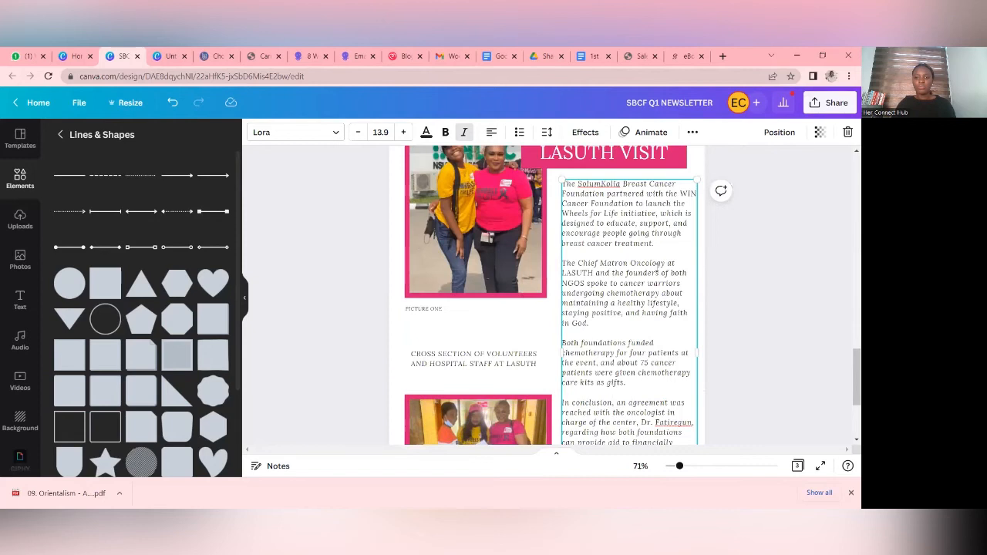
{"action": "scroll", "coordinate": [686, 325], "scroll_direction": "up", "scroll_amount": 3}
{"action": "left_click", "coordinate": [656, 327]}
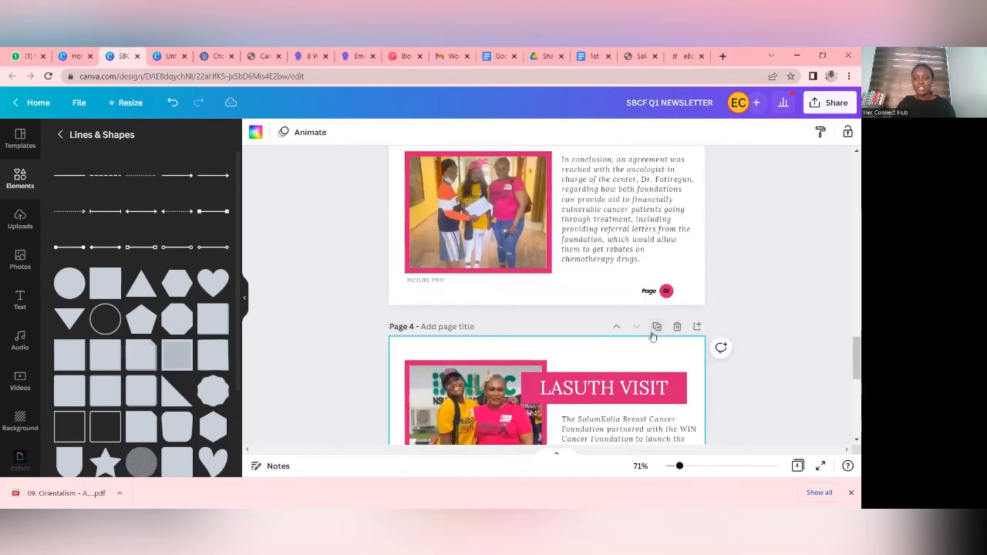
{"action": "left_click", "coordinate": [656, 327]}
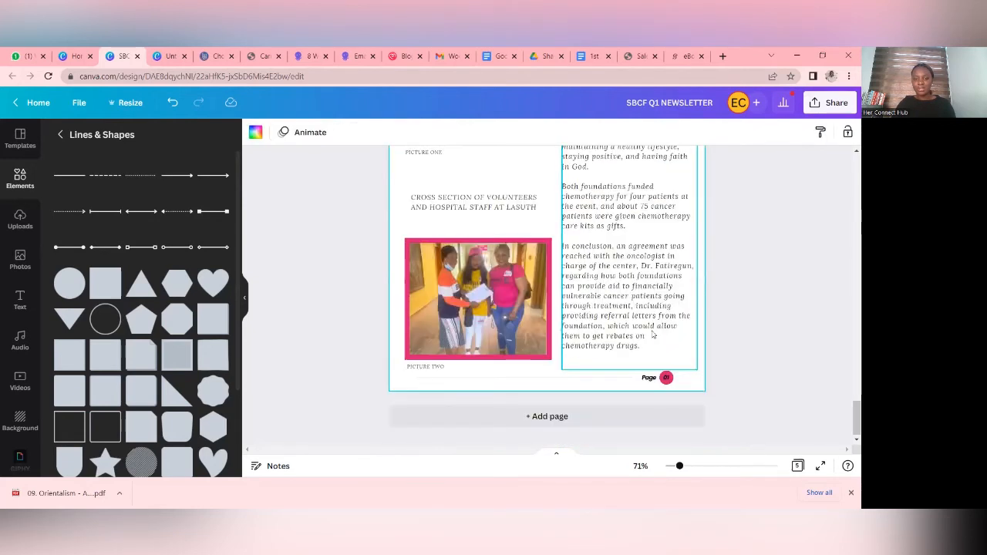
- Add a page at the end and apply the testimonial page of the Creative Brown Beige Brand Blog Weekly Newsletter template
{"action": "left_click", "coordinate": [546, 417]}
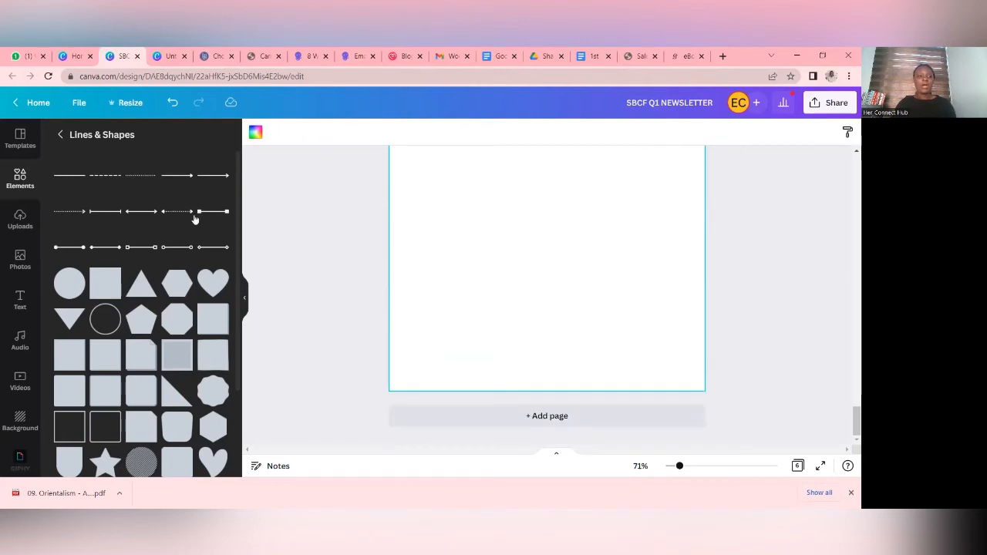
{"action": "left_click", "coordinate": [20, 147]}
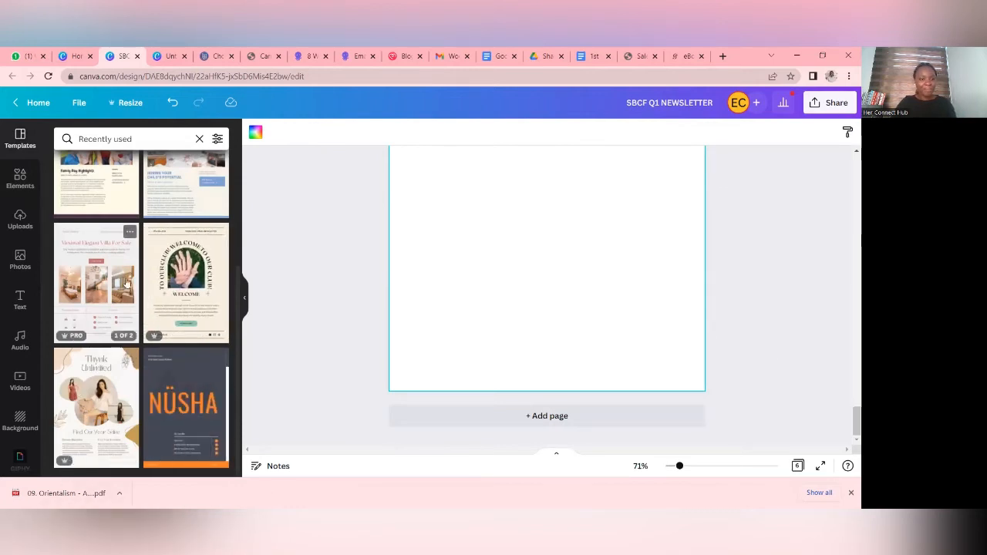
{"action": "scroll", "coordinate": [201, 339], "scroll_direction": "up", "scroll_amount": 3}
{"action": "scroll", "coordinate": [201, 336], "scroll_direction": "up", "scroll_amount": 2}
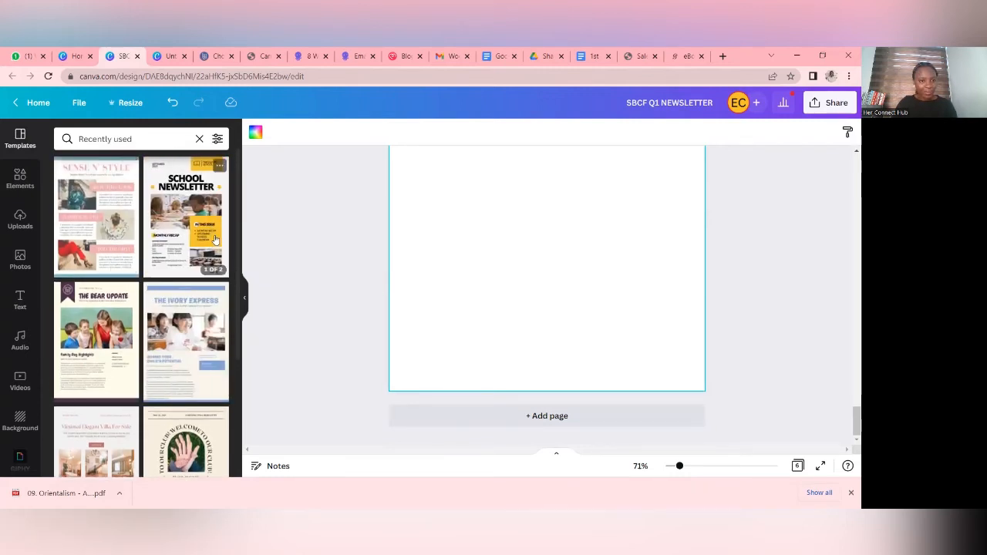
{"action": "scroll", "coordinate": [160, 286], "scroll_direction": "down", "scroll_amount": 1}
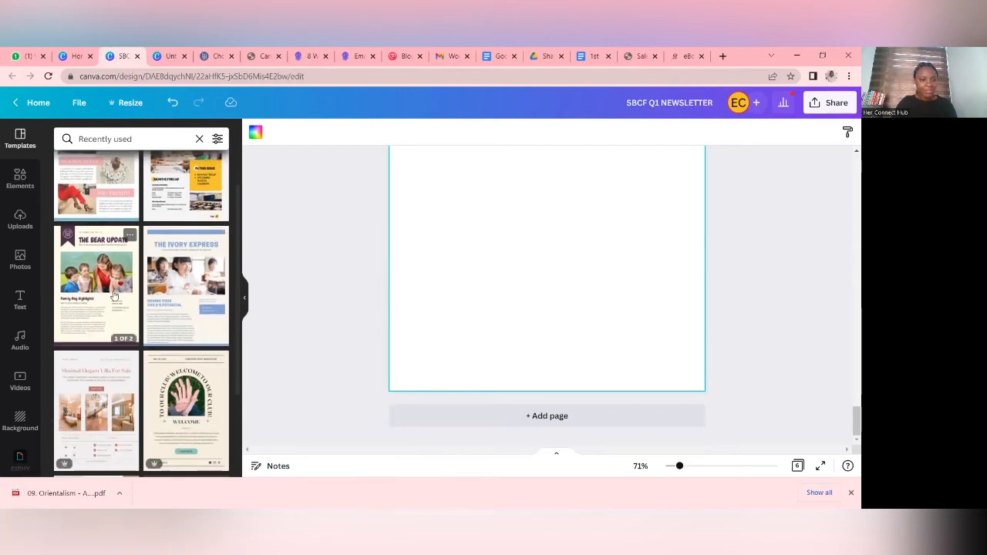
{"action": "scroll", "coordinate": [97, 362], "scroll_direction": "down", "scroll_amount": 2}
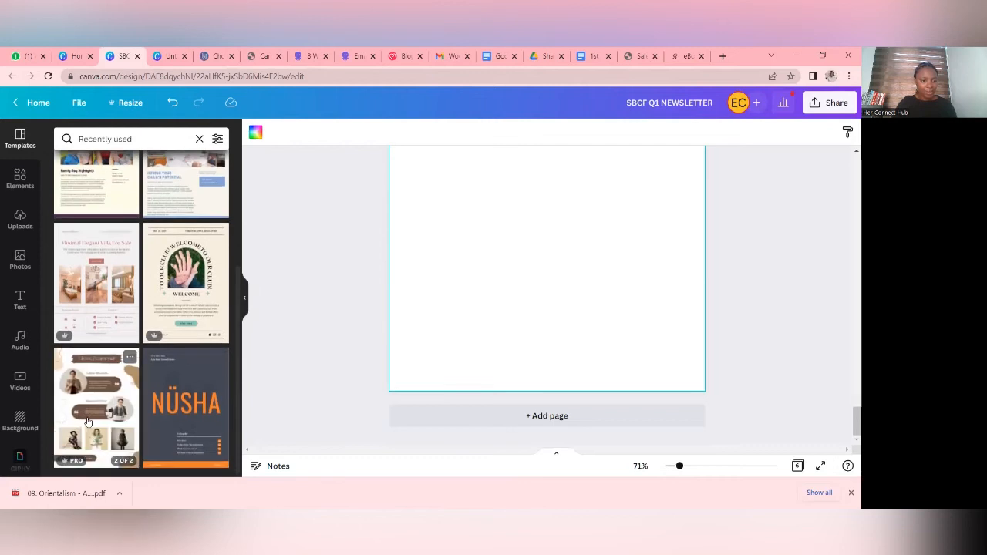
{"action": "left_click", "coordinate": [81, 422]}
{"action": "left_click", "coordinate": [177, 319]}
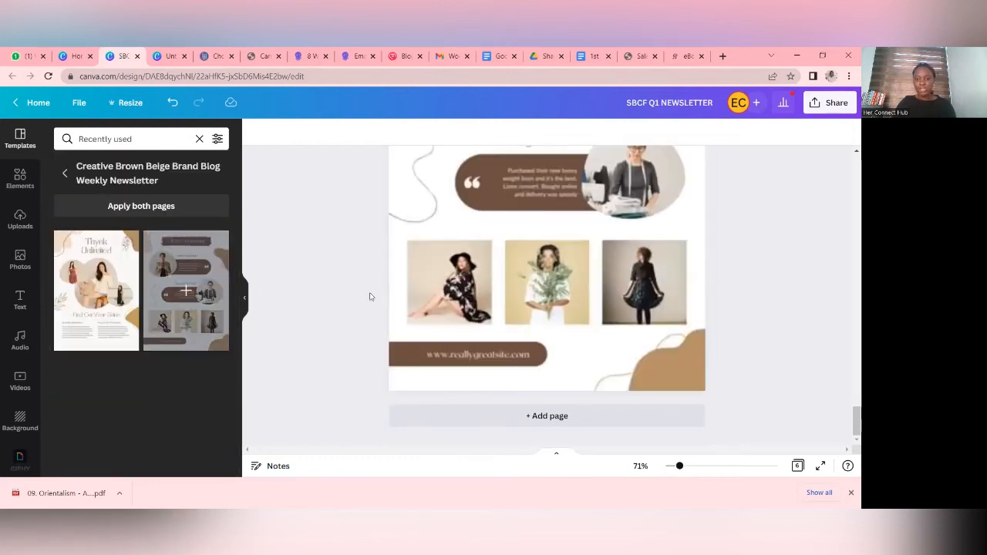
- Place the uploaded photo of the two women in yellow and pink shirts in page 6's upper testimonial frame
{"action": "scroll", "coordinate": [564, 273], "scroll_direction": "up", "scroll_amount": 3}
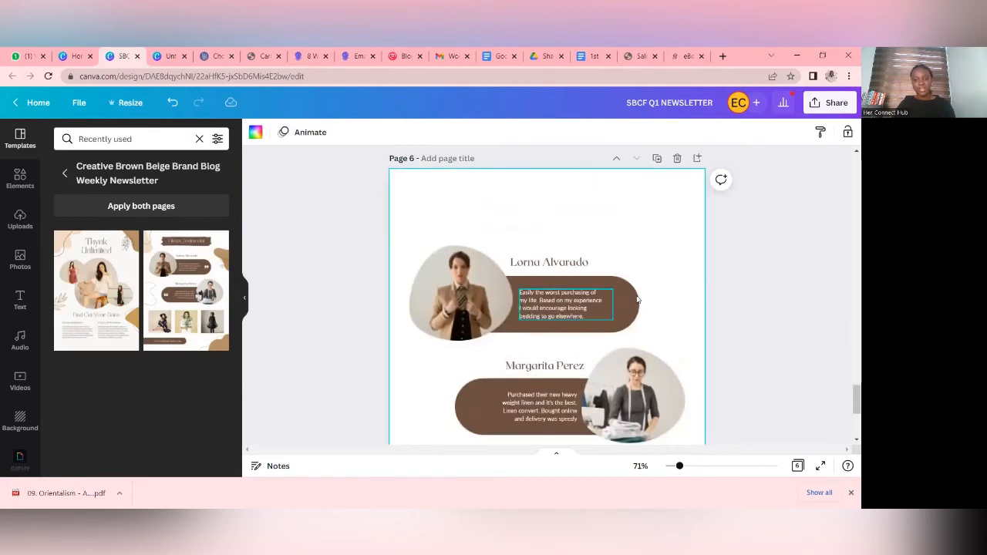
{"action": "scroll", "coordinate": [674, 260], "scroll_direction": "down", "scroll_amount": 3}
{"action": "scroll", "coordinate": [694, 285], "scroll_direction": "down", "scroll_amount": 1}
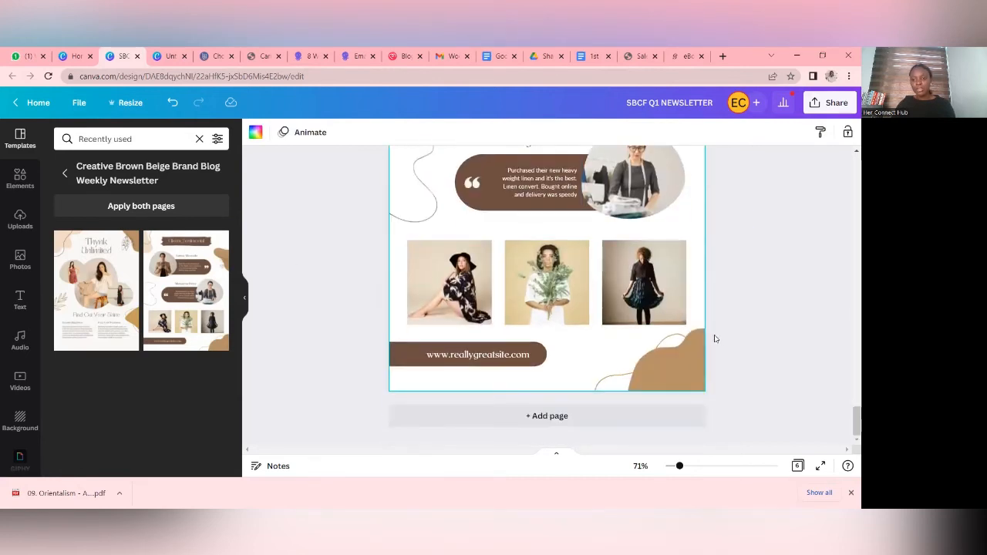
{"action": "scroll", "coordinate": [714, 337], "scroll_direction": "up", "scroll_amount": 4}
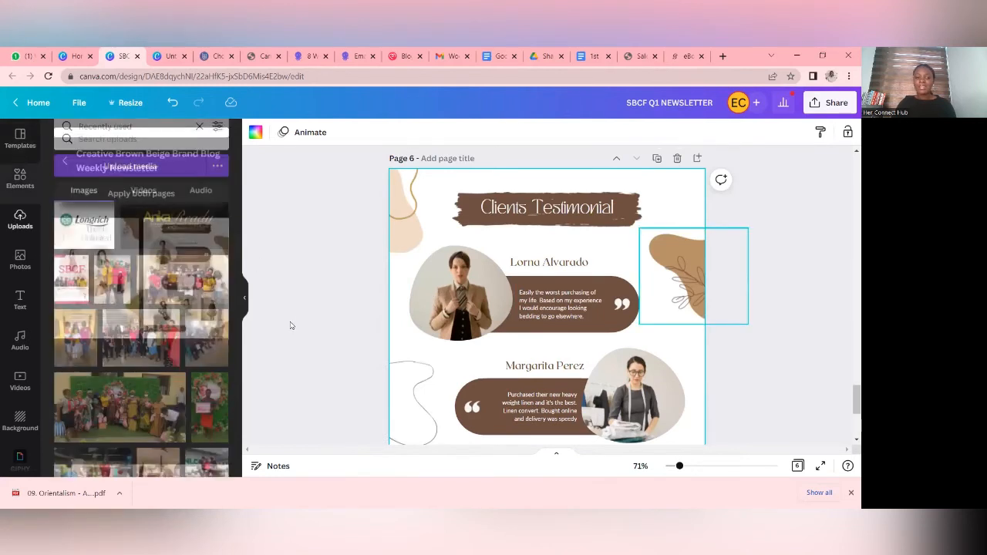
{"action": "scroll", "coordinate": [632, 287], "scroll_direction": "down", "scroll_amount": 2}
{"action": "scroll", "coordinate": [623, 291], "scroll_direction": "up", "scroll_amount": 2}
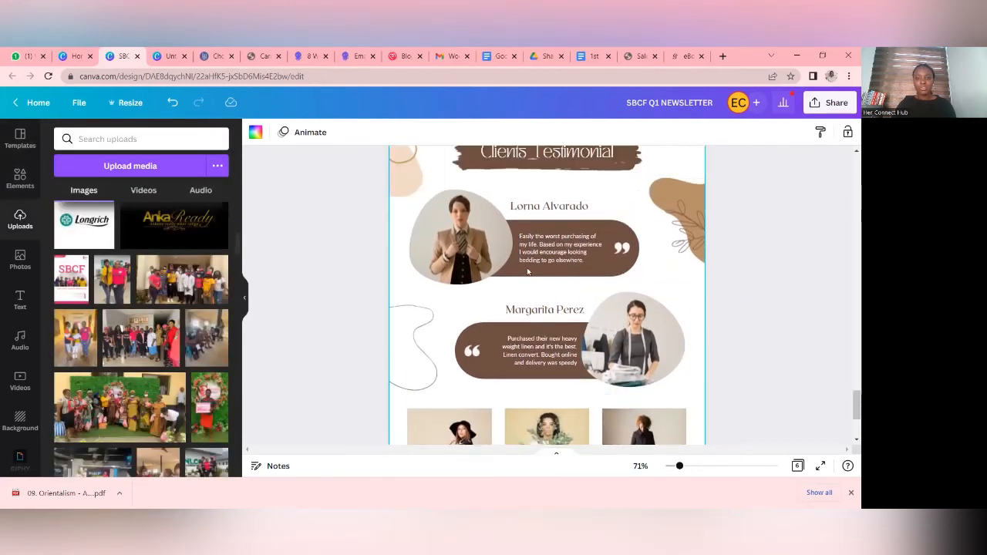
{"action": "left_click", "coordinate": [112, 279]}
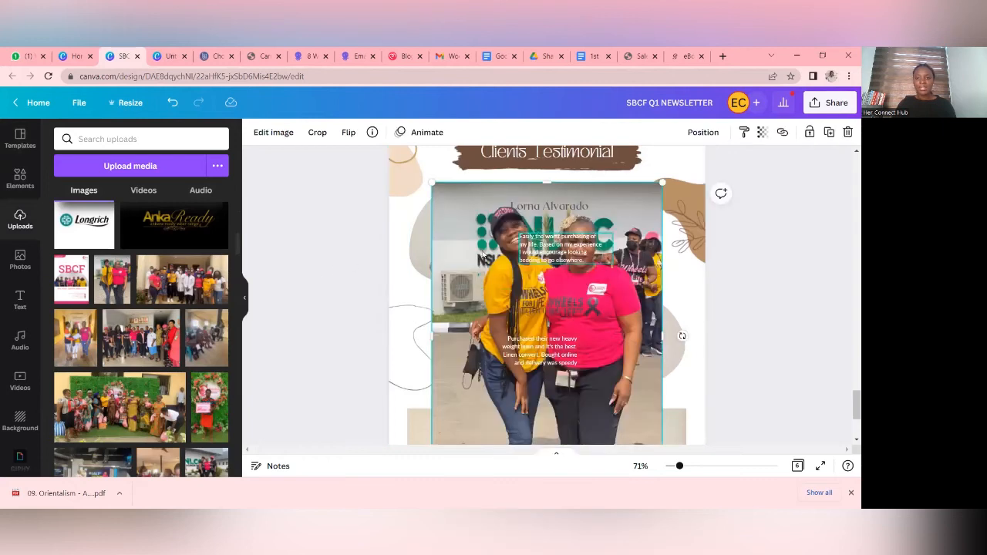
{"action": "left_click_drag", "start_coordinate": [453, 244], "coordinate": [450, 243]}
{"action": "double_click", "coordinate": [449, 242]}
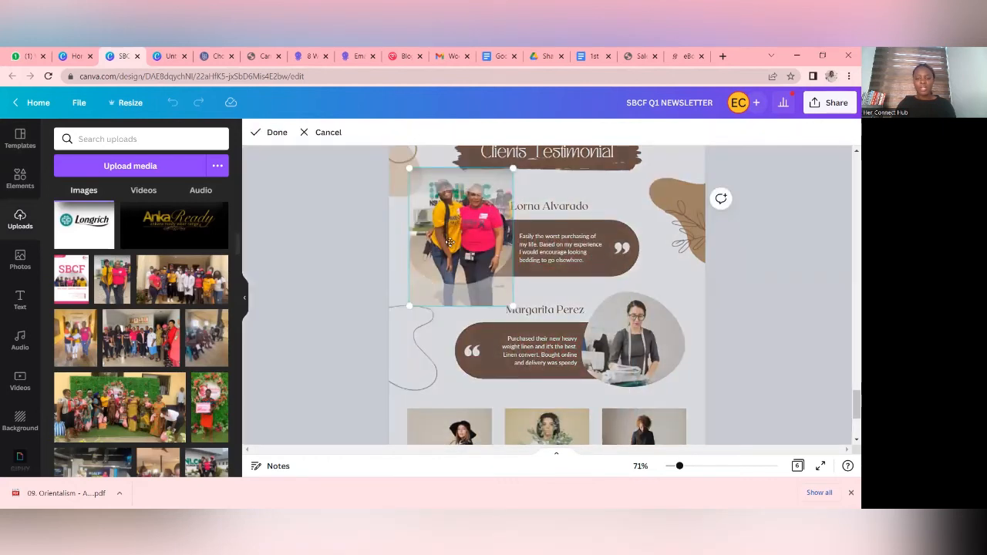
{"action": "left_click", "coordinate": [308, 267]}
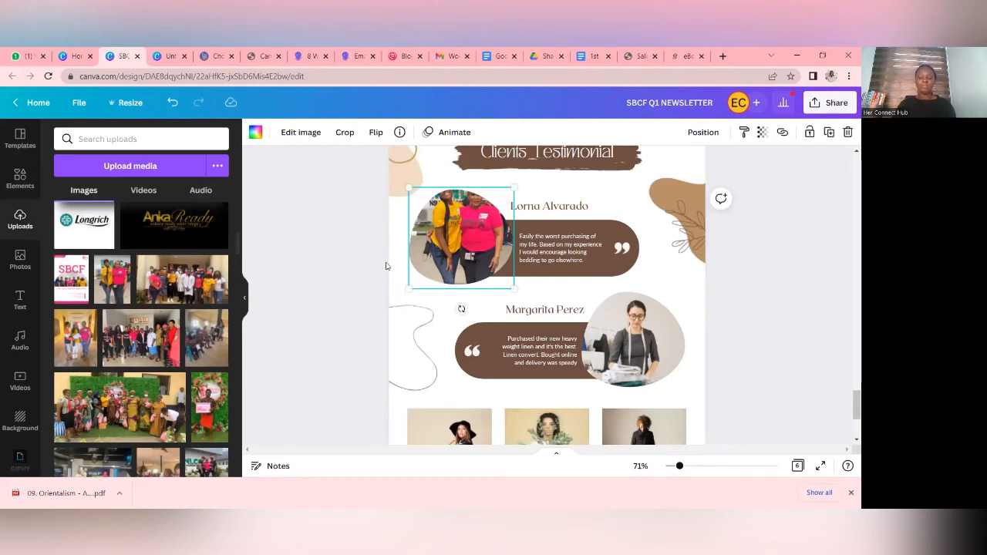
- Shift the photo down inside the upper testimonial frame so both women's faces are in the crop
{"action": "double_click", "coordinate": [462, 251]}
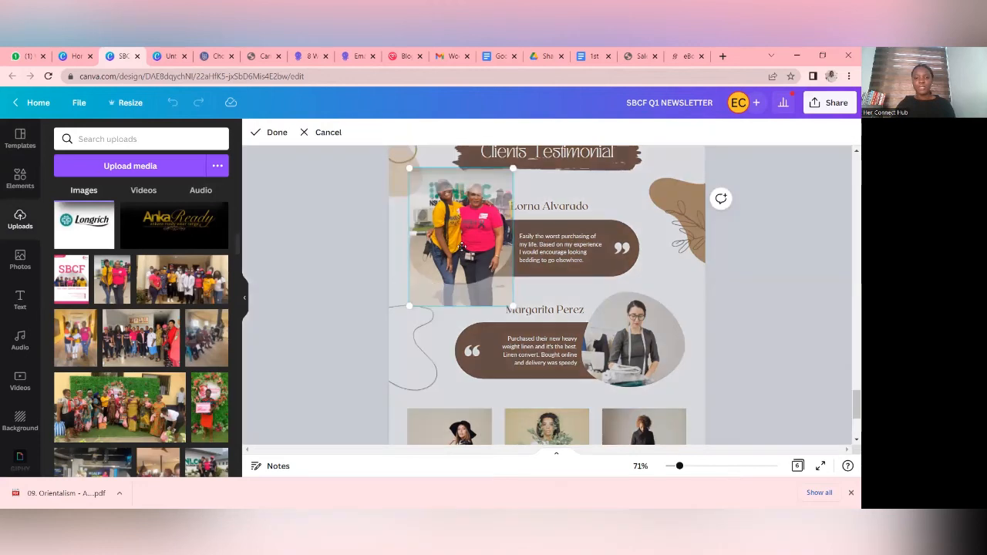
{"action": "left_click_drag", "start_coordinate": [460, 250], "coordinate": [459, 272]}
{"action": "left_click", "coordinate": [335, 261]}
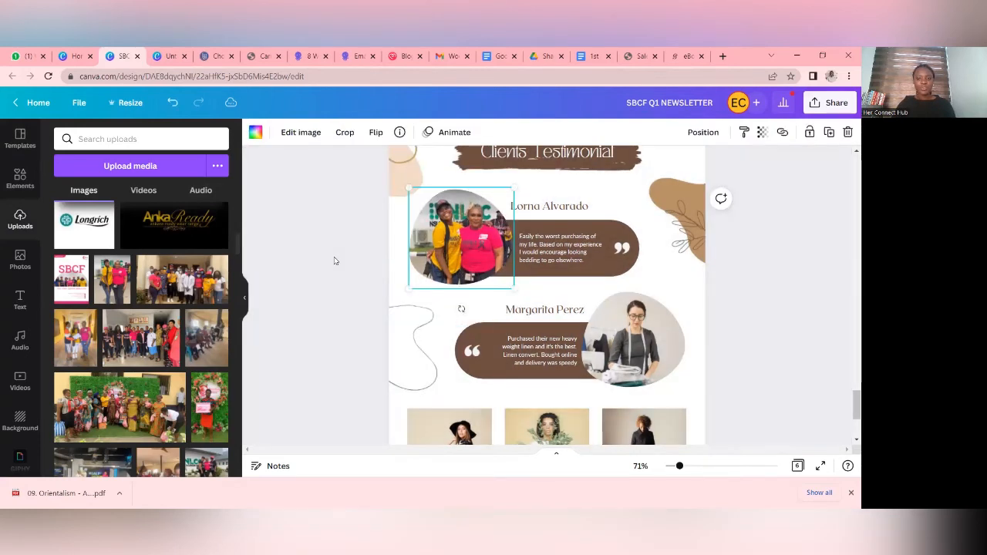
{"action": "left_click", "coordinate": [334, 261]}
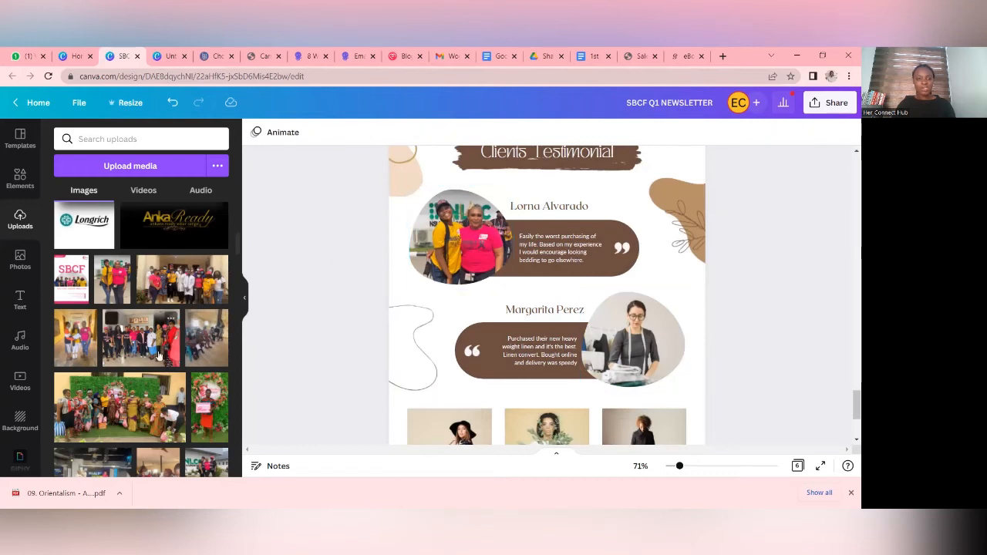
- Fill the lower testimonial frame with the photo of the woman holding a pink sign, shifting it slightly down within the frame
{"action": "scroll", "coordinate": [155, 382], "scroll_direction": "down", "scroll_amount": 1}
{"action": "left_click", "coordinate": [204, 355]}
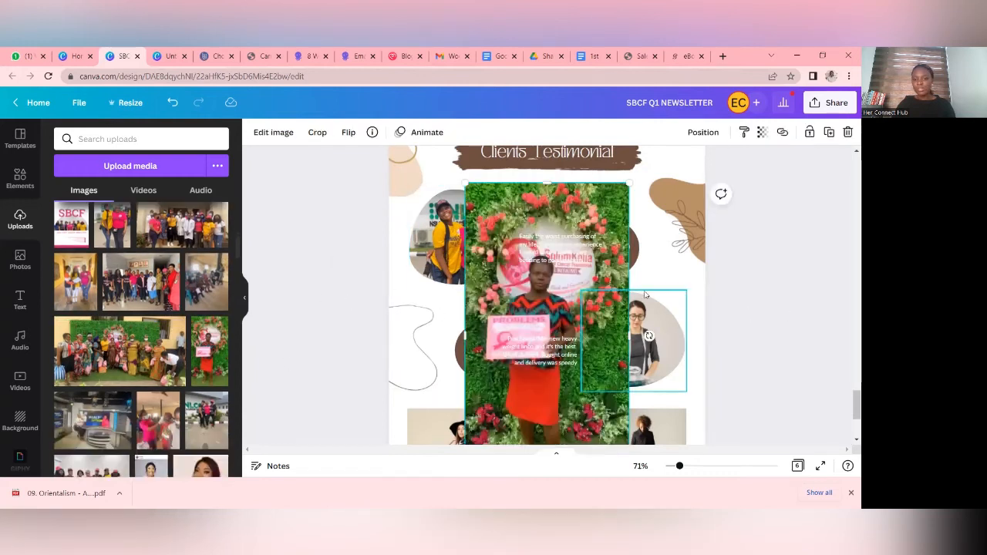
{"action": "left_click_drag", "start_coordinate": [590, 292], "coordinate": [643, 333]}
{"action": "double_click", "coordinate": [643, 333]}
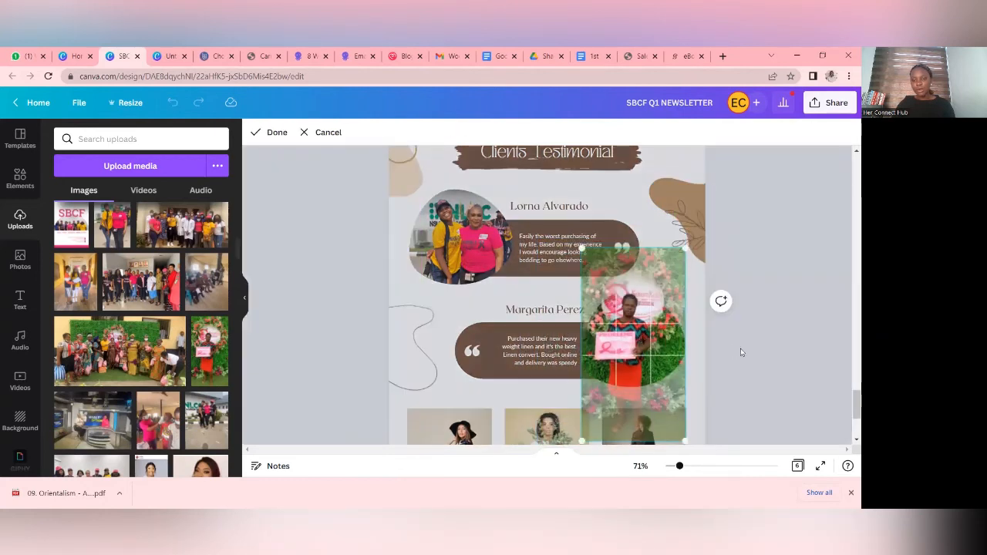
{"action": "left_click", "coordinate": [763, 346]}
{"action": "double_click", "coordinate": [626, 339]}
{"action": "left_click_drag", "start_coordinate": [626, 340], "coordinate": [623, 352]}
{"action": "left_click", "coordinate": [778, 366]}
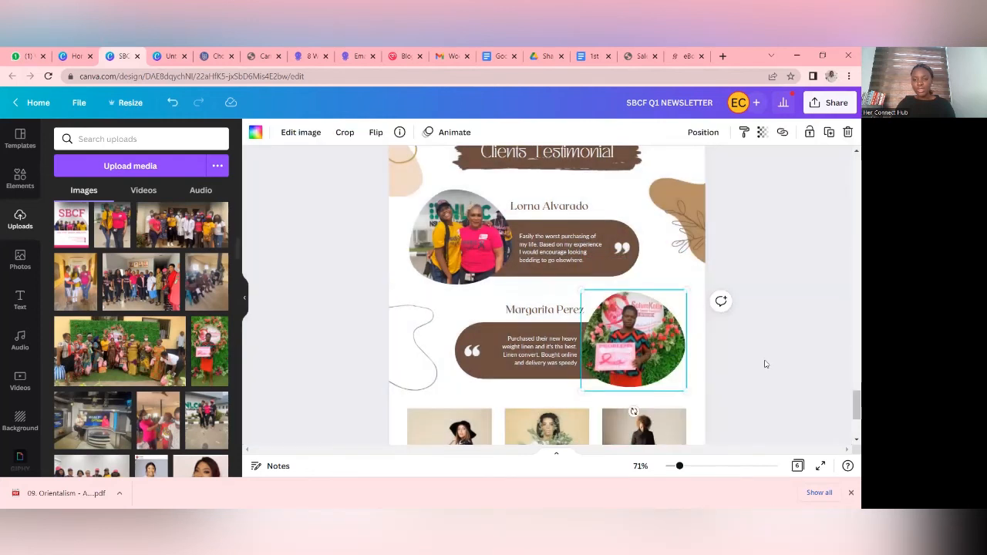
- Fill page 6's three square frames, in order, with the TV studio, indoor group and outdoor NLCC group photos
{"action": "scroll", "coordinate": [609, 350], "scroll_direction": "down", "scroll_amount": 3}
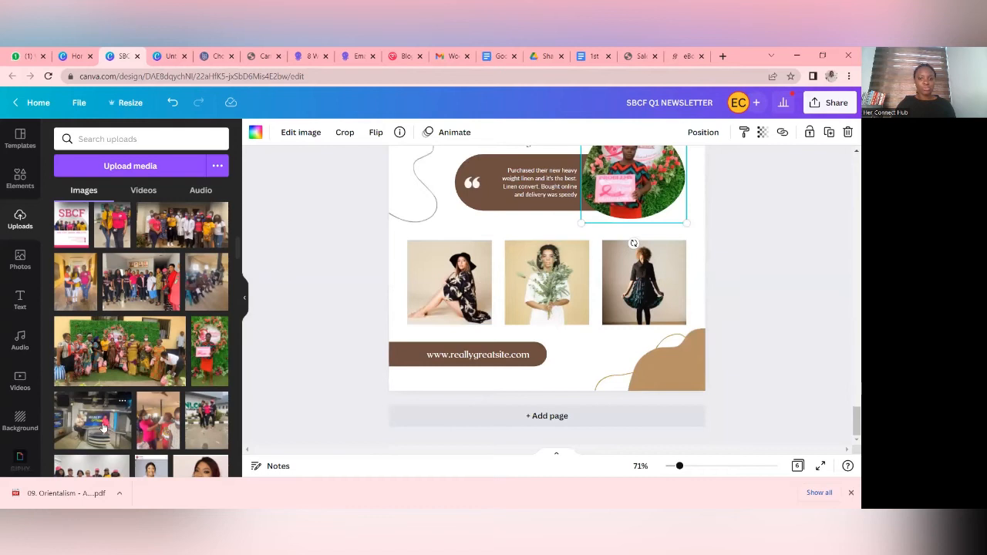
{"action": "left_click", "coordinate": [104, 427]}
{"action": "left_click_drag", "start_coordinate": [454, 307], "coordinate": [453, 307]}
{"action": "scroll", "coordinate": [156, 417], "scroll_direction": "down", "scroll_amount": 1}
{"action": "left_click", "coordinate": [106, 428]}
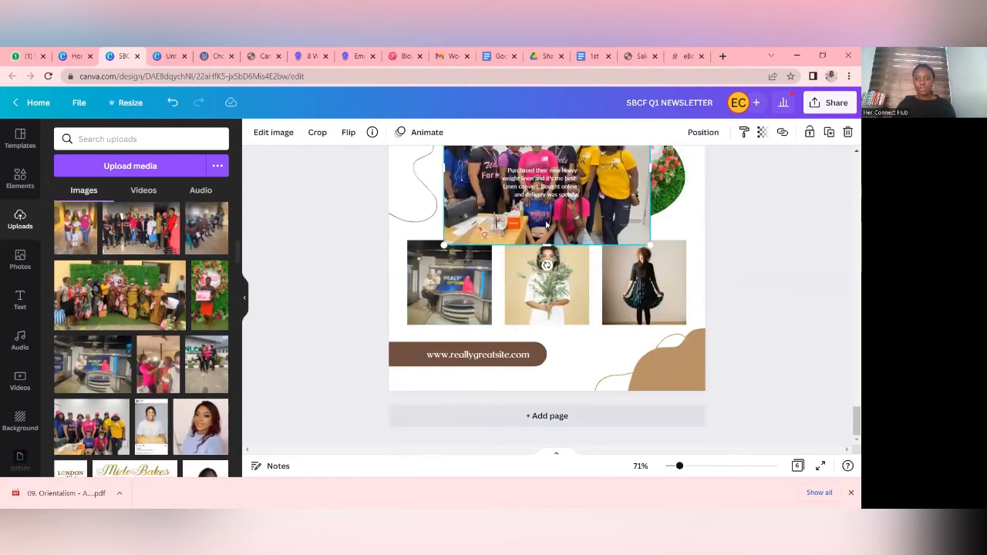
{"action": "left_click_drag", "start_coordinate": [543, 197], "coordinate": [546, 282]}
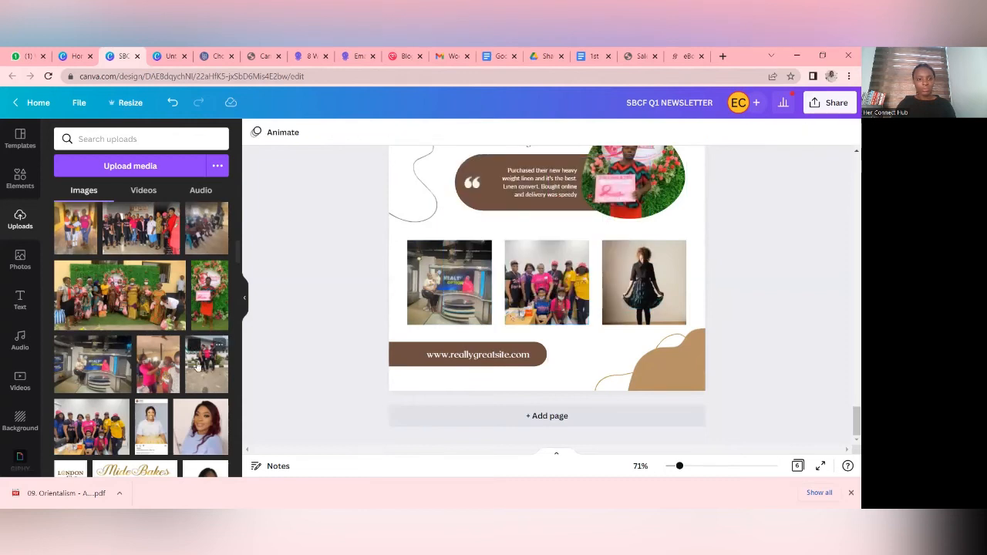
{"action": "left_click_drag", "start_coordinate": [206, 364], "coordinate": [637, 300]}
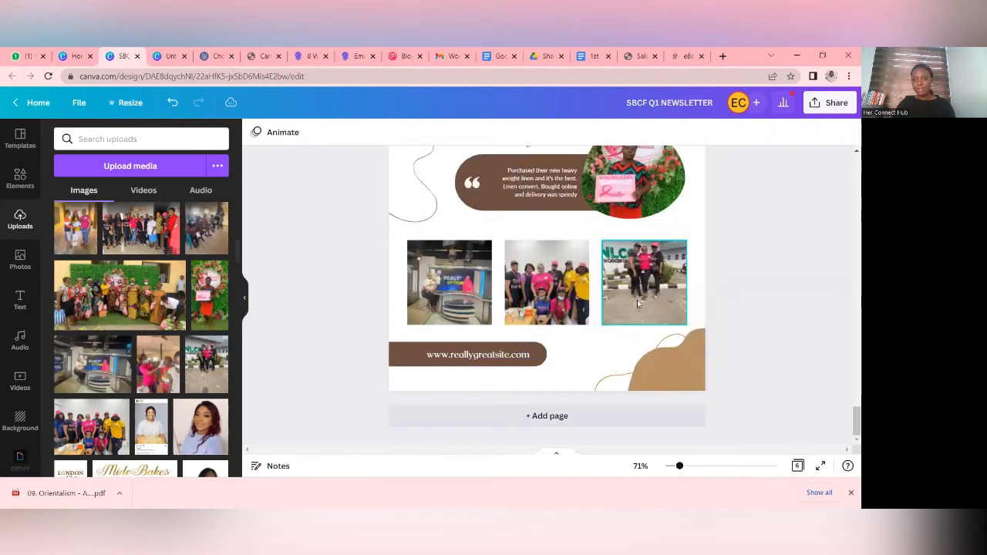
{"action": "left_click", "coordinate": [475, 356]}
{"action": "left_click", "coordinate": [475, 356]}
{"action": "type", "text": "www.kissinitiative"}
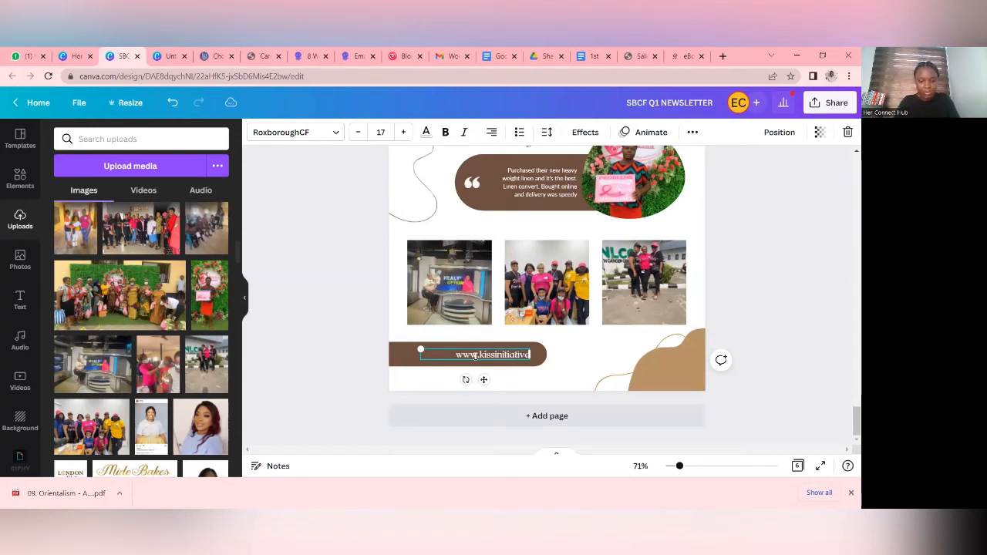
{"action": "type", "text": ".org"}
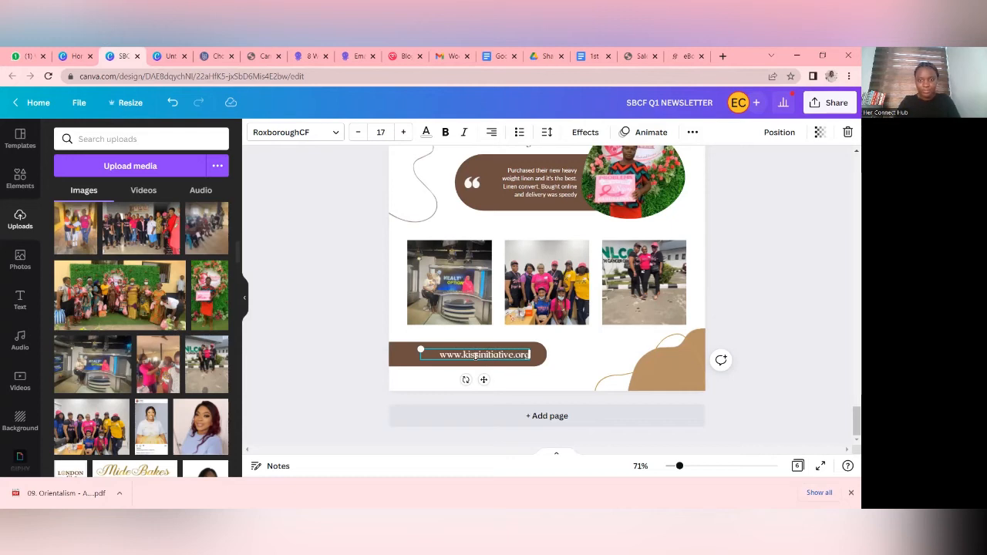
{"action": "left_click", "coordinate": [774, 275]}
- Recolour the brown website banner at the foot of page 6 with the document's pink
{"action": "left_click", "coordinate": [377, 353]}
{"action": "left_click", "coordinate": [254, 132]}
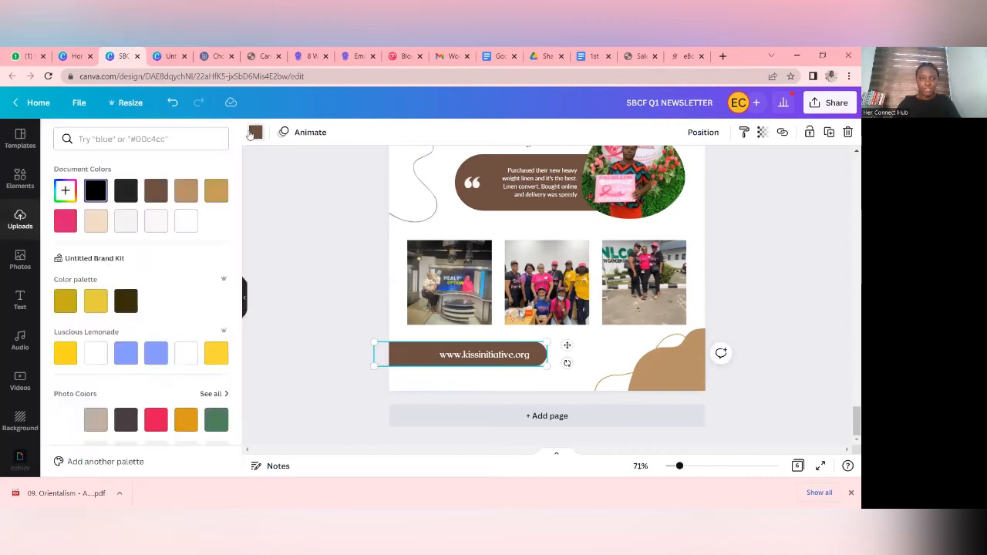
{"action": "left_click", "coordinate": [65, 220]}
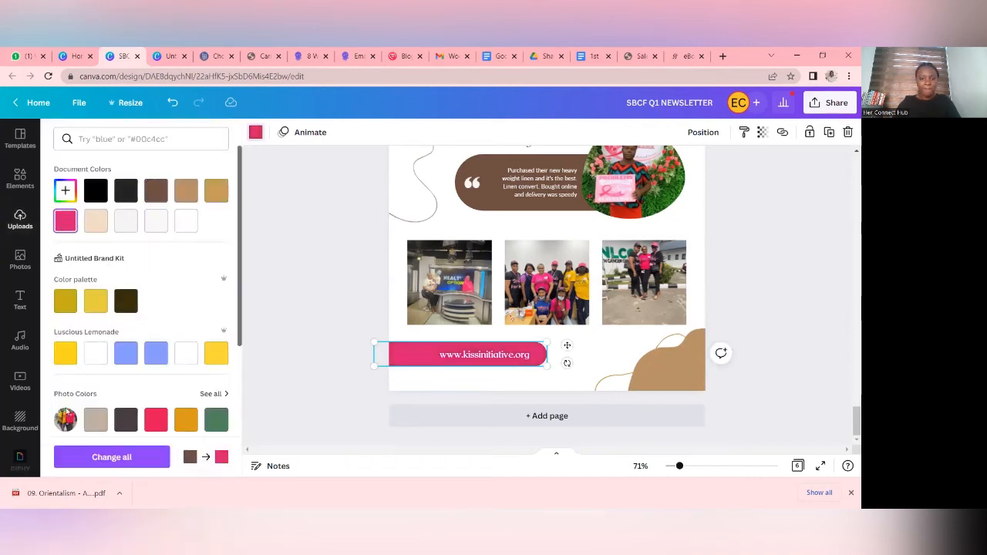
- Apply the brown-to-pink banner change across all pages and recolour the gold curved line in page 6's lower corner black throughout the document
{"action": "left_click", "coordinate": [98, 457]}
{"action": "left_click", "coordinate": [674, 360]}
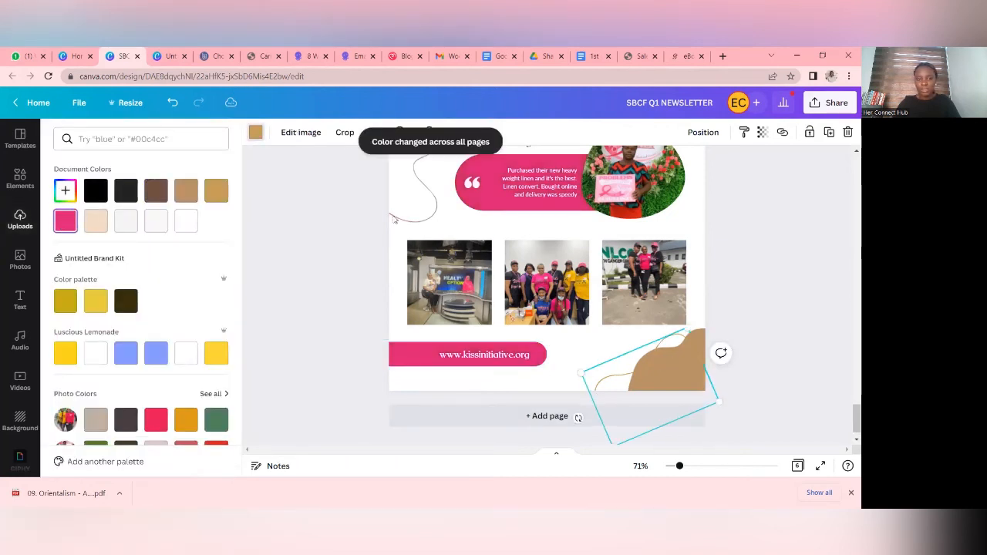
{"action": "left_click", "coordinate": [66, 221]}
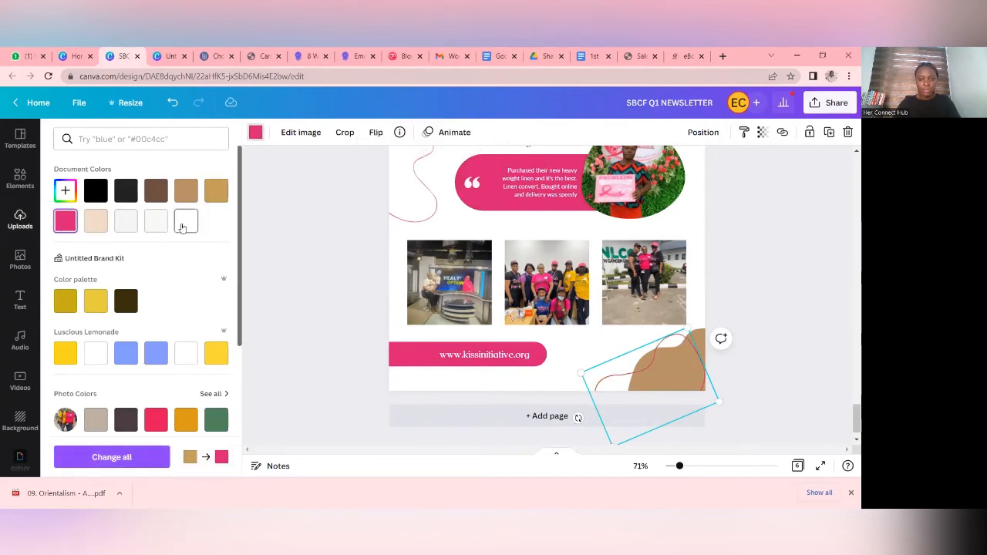
{"action": "left_click", "coordinate": [93, 196]}
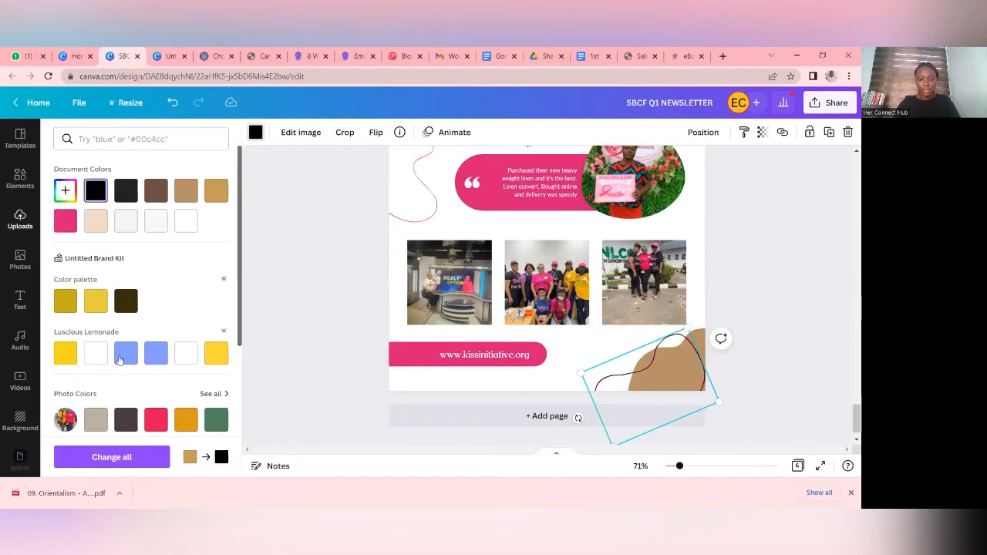
{"action": "left_click", "coordinate": [111, 456]}
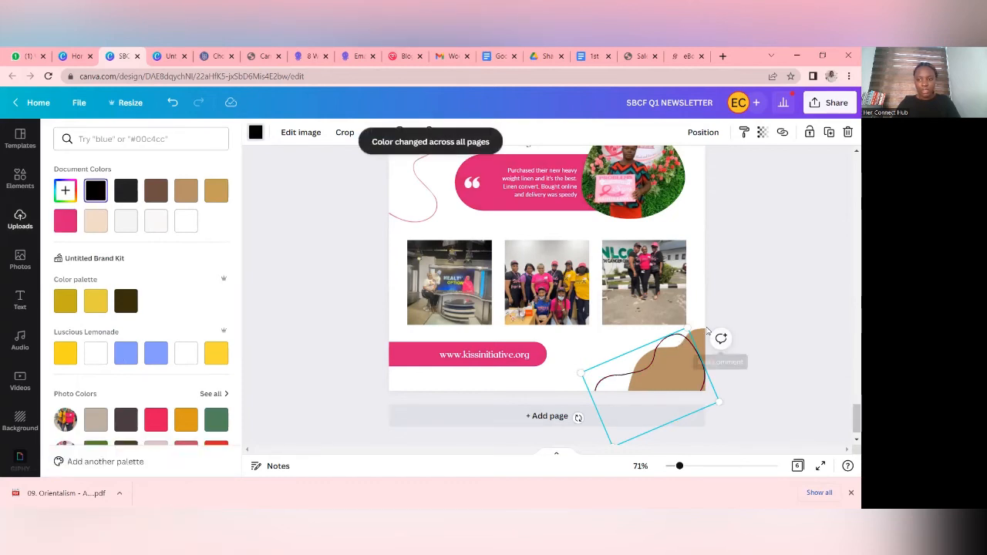
{"action": "left_click", "coordinate": [700, 328]}
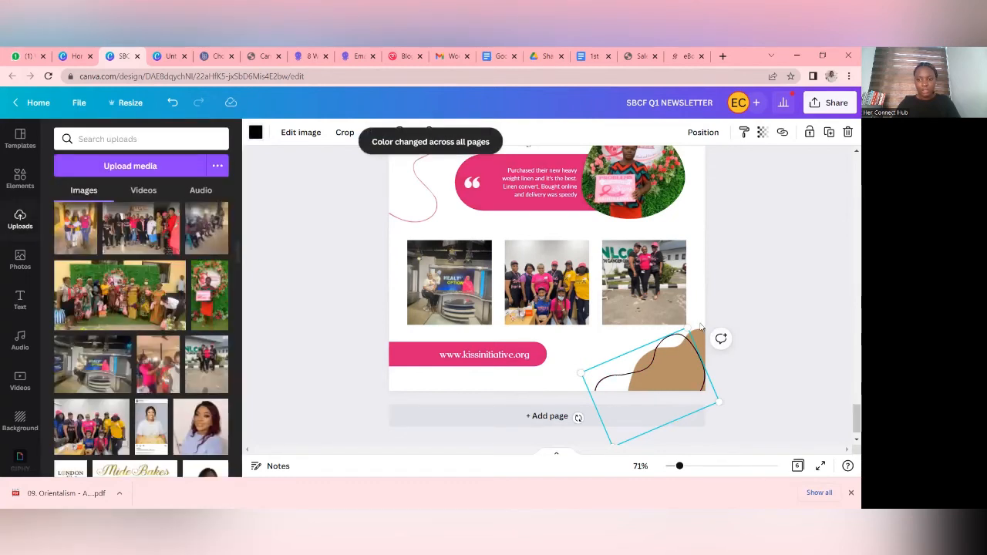
{"action": "left_click", "coordinate": [755, 317]}
- Recolour the brown organic shape in page 6's lower corner with the document's pink, applying the change across all pages
{"action": "left_click", "coordinate": [675, 367]}
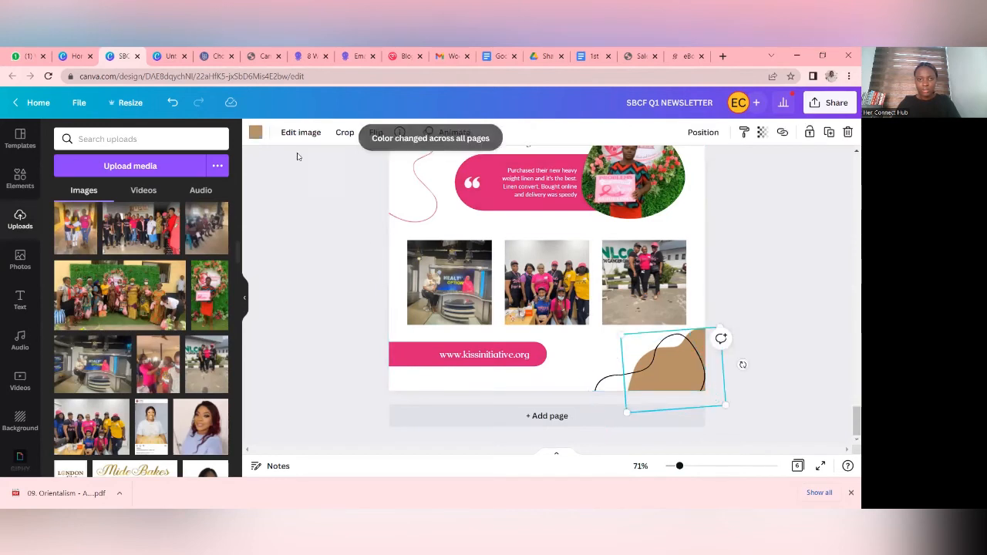
{"action": "left_click", "coordinate": [255, 132]}
{"action": "left_click", "coordinate": [217, 190]}
{"action": "left_click", "coordinate": [131, 460]}
{"action": "left_click", "coordinate": [807, 216]}
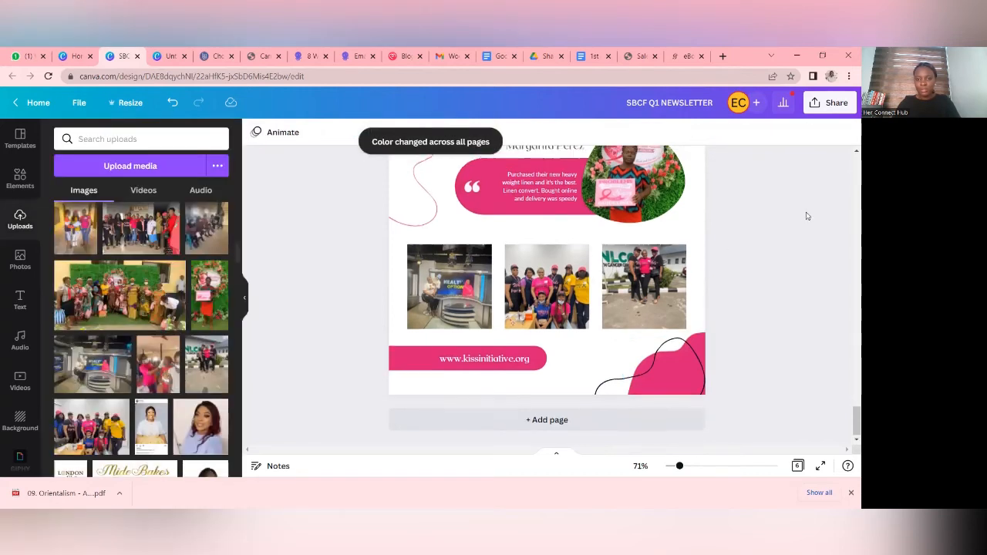
- Recolour the beige organic shape in the upper corner of page 6 with the document's pink
{"action": "scroll", "coordinate": [805, 214], "scroll_direction": "up", "scroll_amount": 5}
{"action": "left_click", "coordinate": [372, 262]}
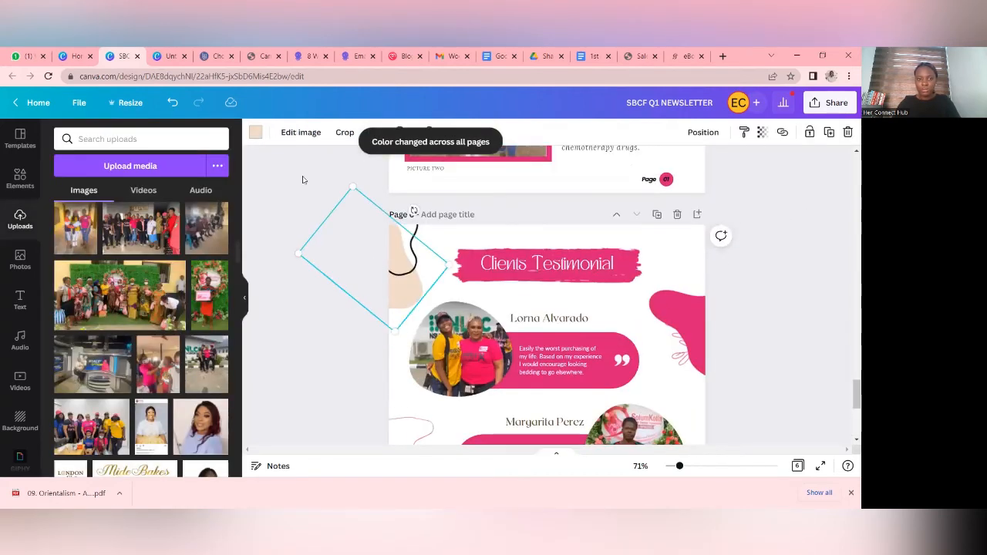
{"action": "left_click", "coordinate": [255, 132]}
{"action": "left_click", "coordinate": [186, 191]}
{"action": "left_click", "coordinate": [818, 293]}
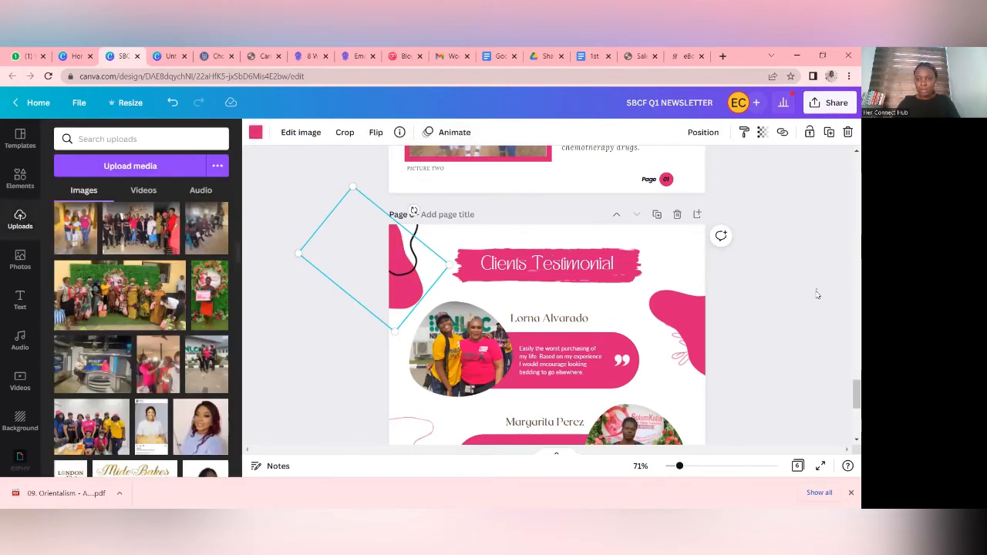
- Review the recoloured Clients Testimonial page from its heading down to the website banner
{"action": "scroll", "coordinate": [816, 294], "scroll_direction": "down", "scroll_amount": 5}
{"action": "scroll", "coordinate": [811, 295], "scroll_direction": "up", "scroll_amount": 4}
{"action": "scroll", "coordinate": [811, 296], "scroll_direction": "down", "scroll_amount": 3}
{"action": "scroll", "coordinate": [812, 296], "scroll_direction": "up", "scroll_amount": 5}
{"action": "scroll", "coordinate": [811, 296], "scroll_direction": "down", "scroll_amount": 5}
{"action": "left_click", "coordinate": [627, 407]}
{"action": "left_click", "coordinate": [628, 402]}
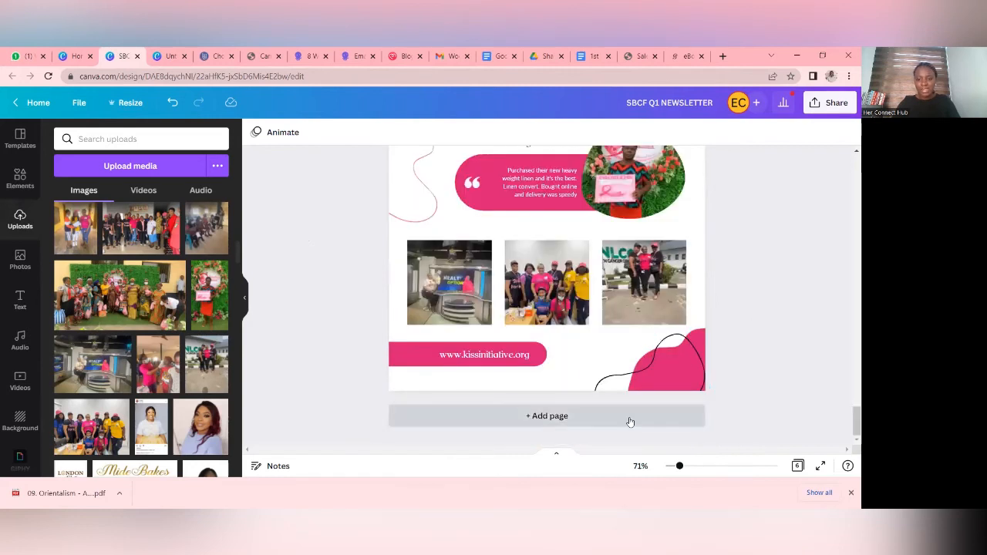
{"action": "scroll", "coordinate": [686, 232], "scroll_direction": "up", "scroll_amount": 5}
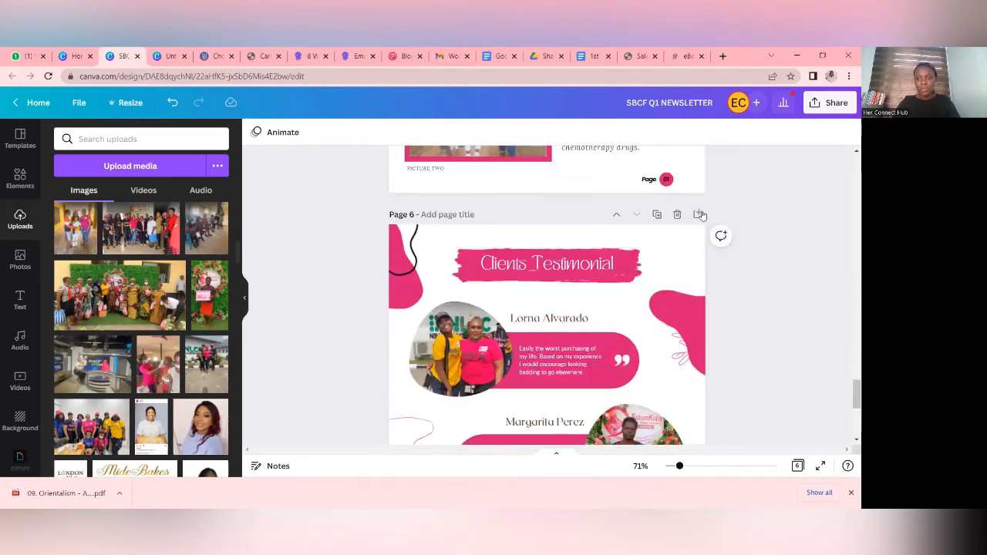
{"action": "scroll", "coordinate": [576, 334], "scroll_direction": "down", "scroll_amount": 5}
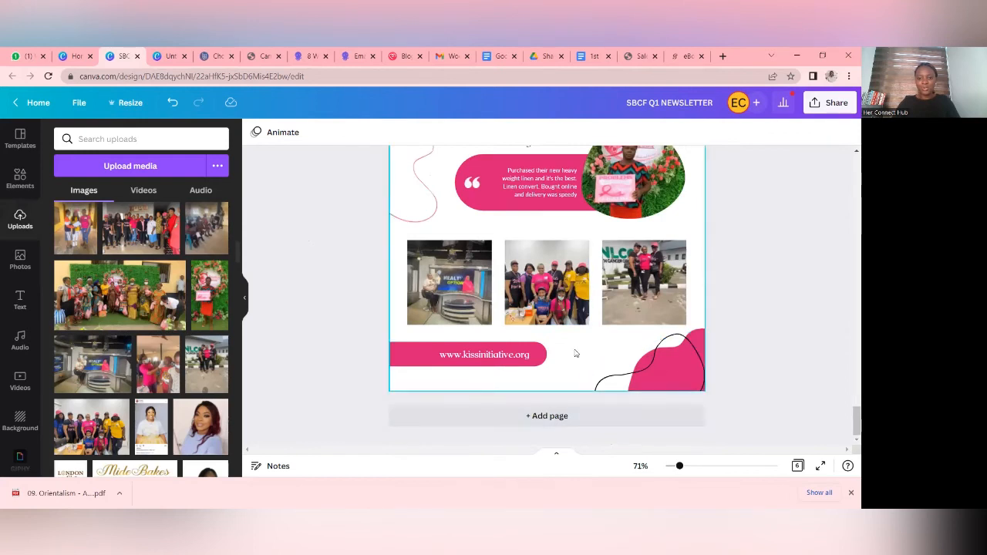
- Add a blank page 7 after the Clients Testimonial page
{"action": "scroll", "coordinate": [574, 353], "scroll_direction": "up", "scroll_amount": 4}
{"action": "left_click", "coordinate": [696, 269]}
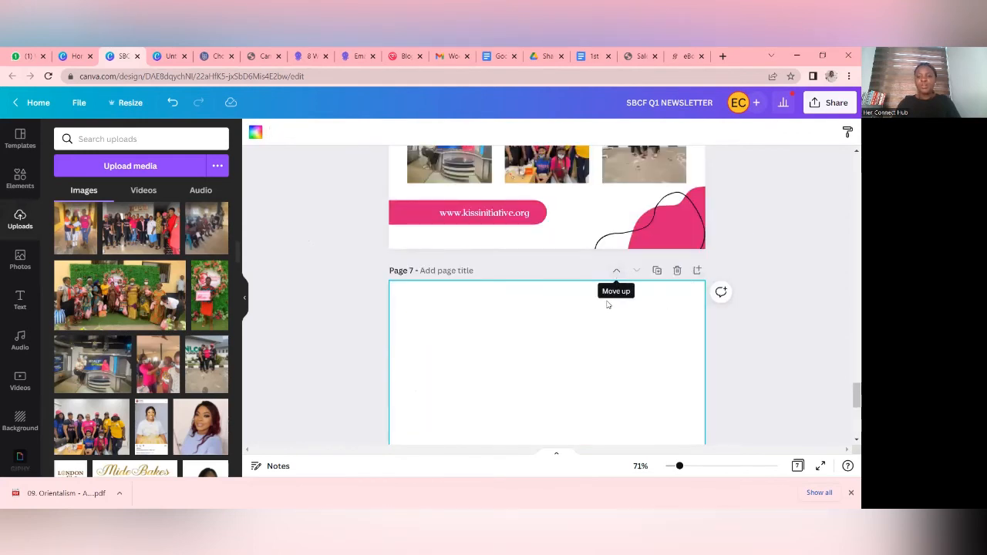
{"action": "scroll", "coordinate": [657, 346], "scroll_direction": "up", "scroll_amount": 6}
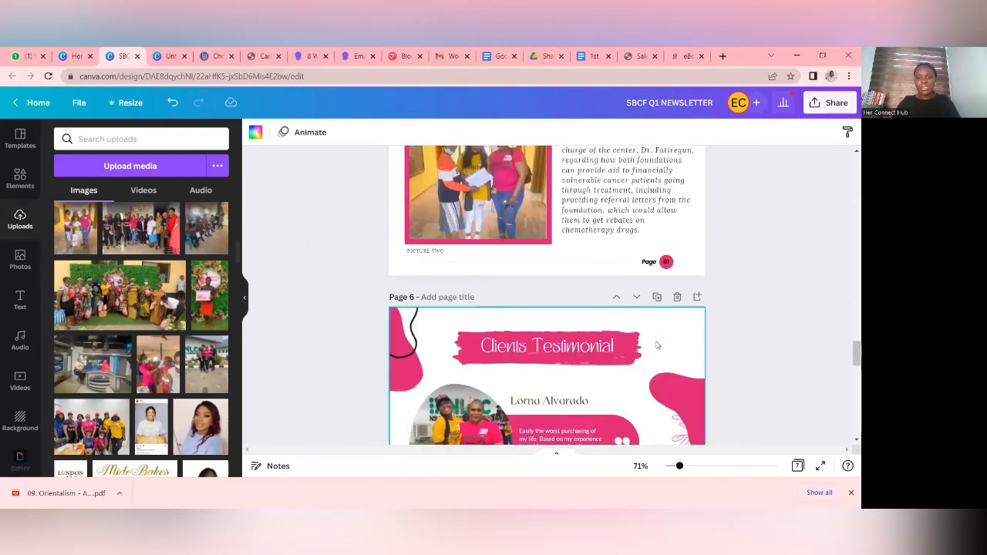
{"action": "scroll", "coordinate": [657, 346], "scroll_direction": "down", "scroll_amount": 6}
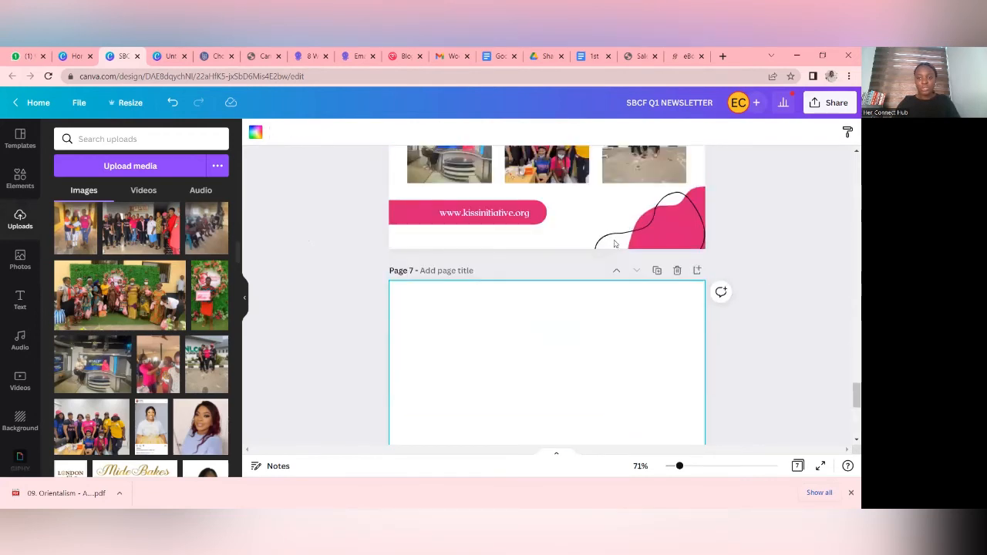
- Move the blank page above the Clients Testimonial page, and return it to the end of the document
{"action": "left_click", "coordinate": [616, 279]}
{"action": "scroll", "coordinate": [614, 282], "scroll_direction": "up", "scroll_amount": 3}
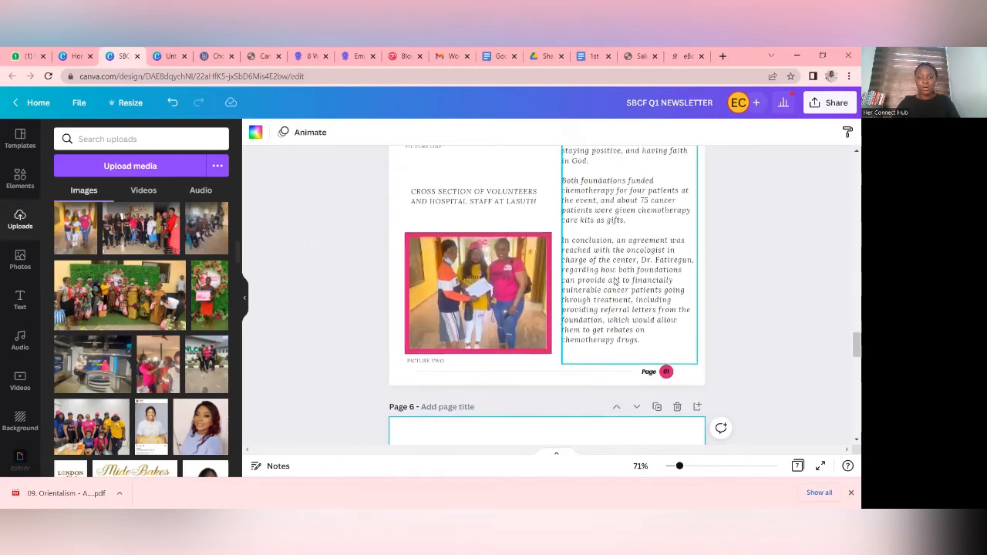
{"action": "scroll", "coordinate": [613, 286], "scroll_direction": "down", "scroll_amount": 9}
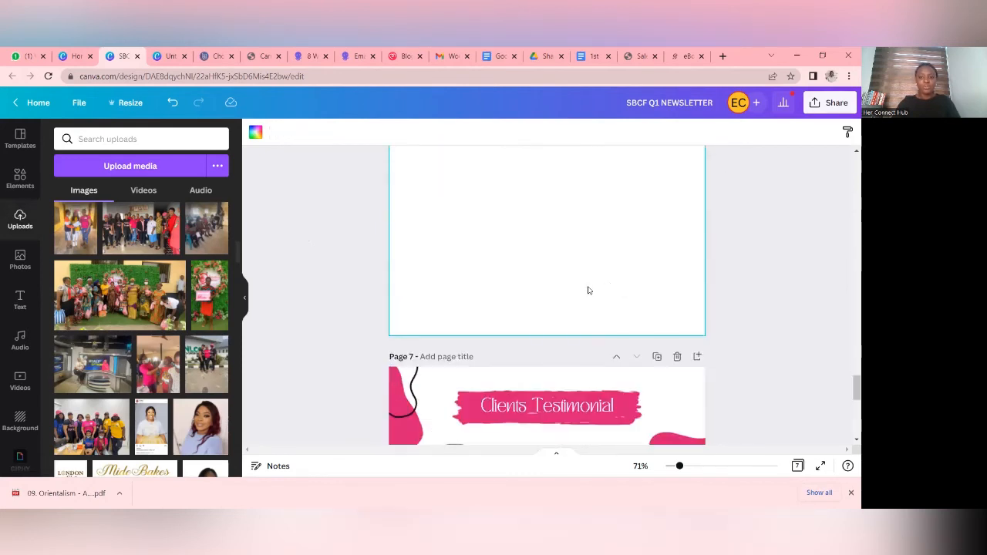
{"action": "scroll", "coordinate": [591, 288], "scroll_direction": "up", "scroll_amount": 7}
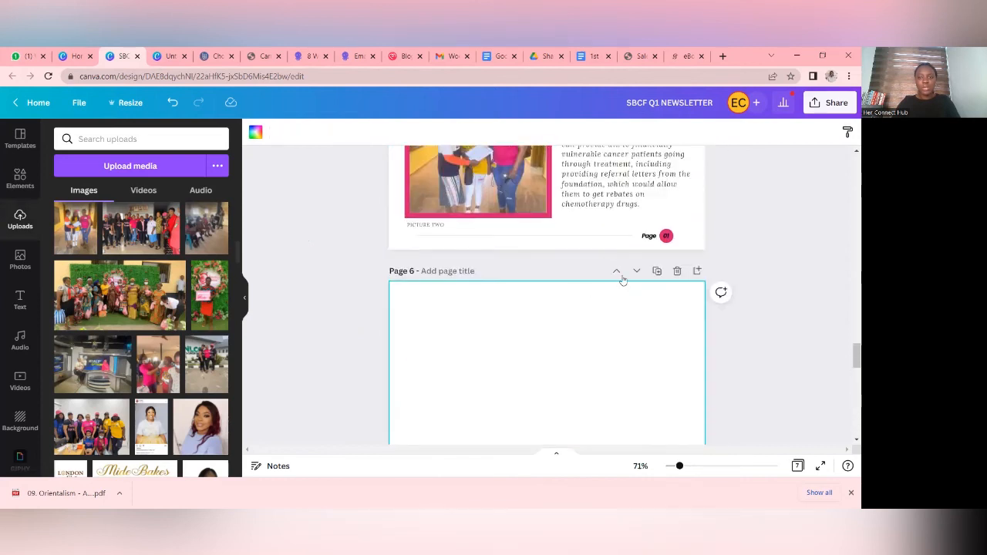
{"action": "left_click", "coordinate": [637, 271]}
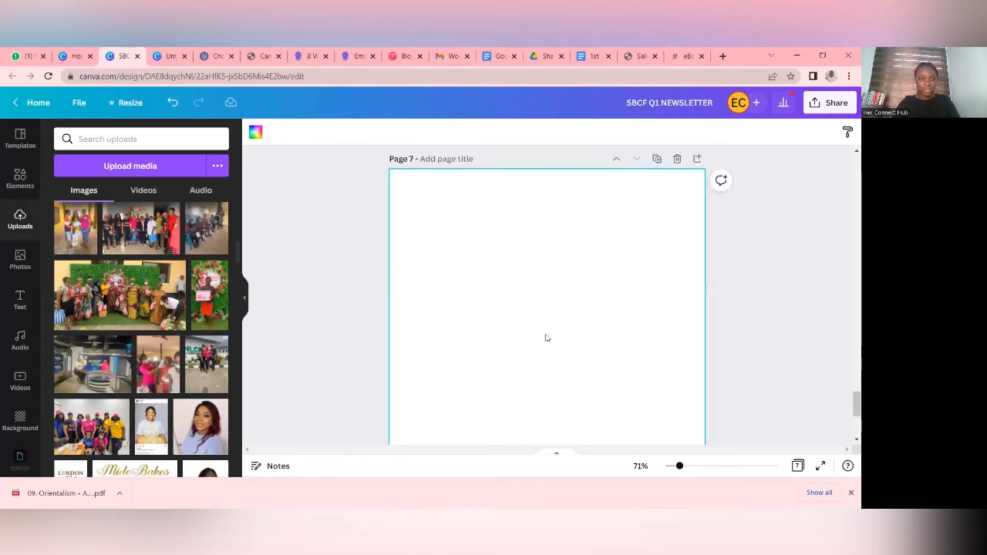
- Apply the NÜSHA cover from the recently used Mavi ve Turuncu Kuş İllüstrasyonu Bülten template to blank page 7
{"action": "left_click", "coordinate": [22, 182]}
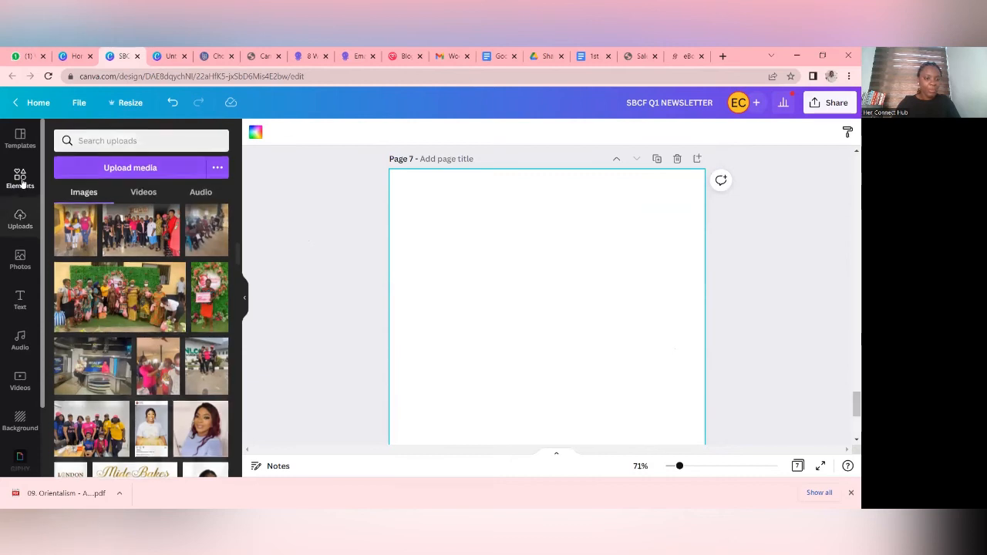
{"action": "left_click", "coordinate": [14, 146]}
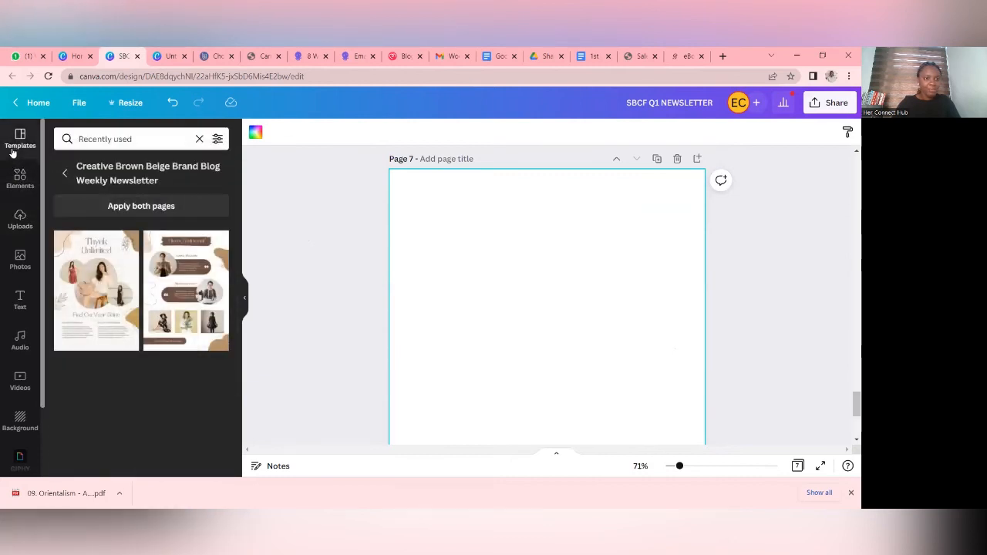
{"action": "left_click", "coordinate": [66, 177]}
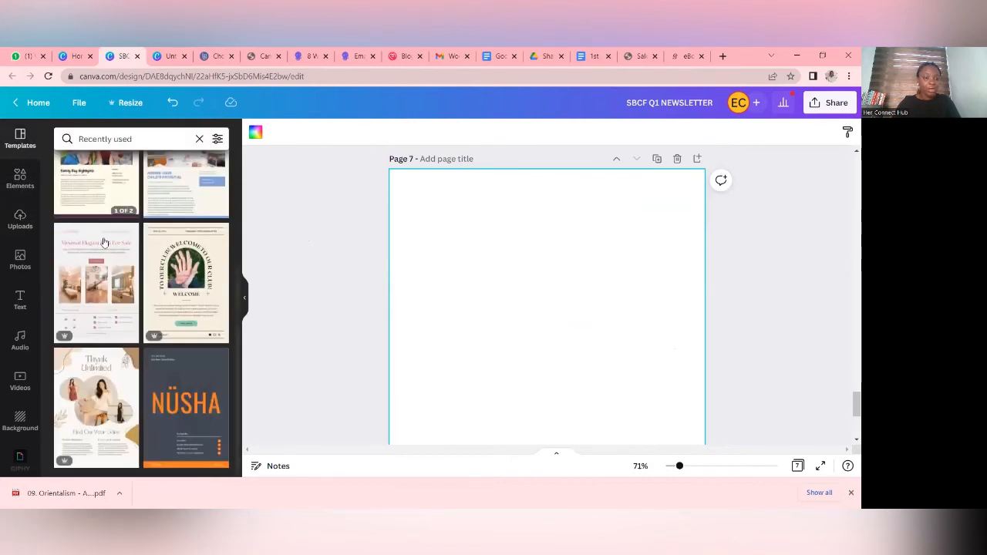
{"action": "left_click", "coordinate": [199, 399]}
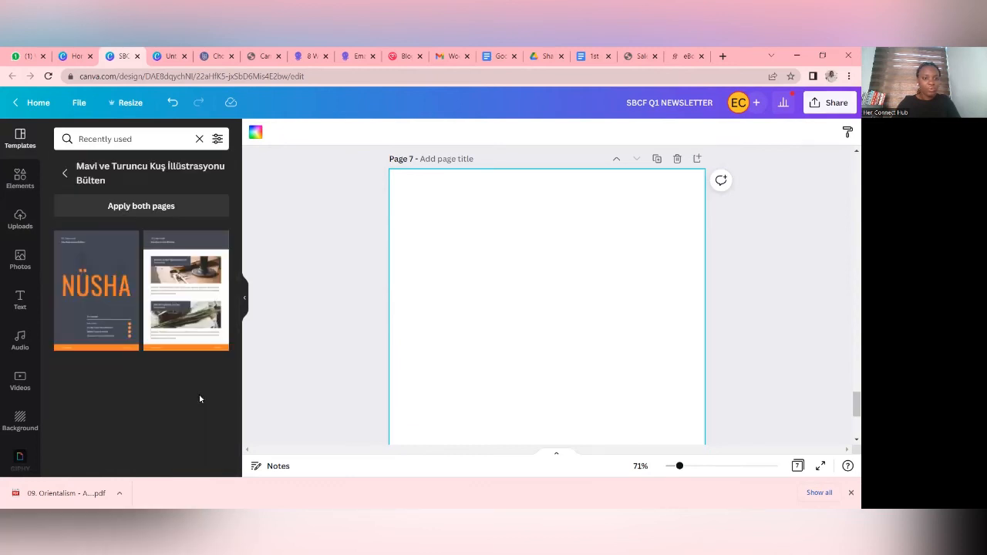
{"action": "left_click", "coordinate": [94, 291]}
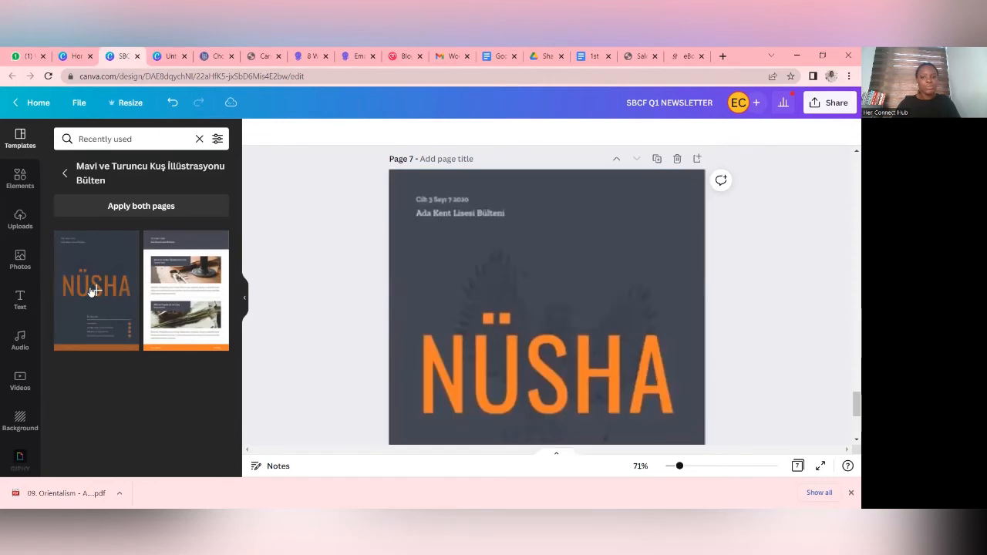
- Replace the large NÜSHA title on page 7 with CONTACT
{"action": "scroll", "coordinate": [503, 254], "scroll_direction": "down", "scroll_amount": 3}
{"action": "left_click", "coordinate": [541, 239]}
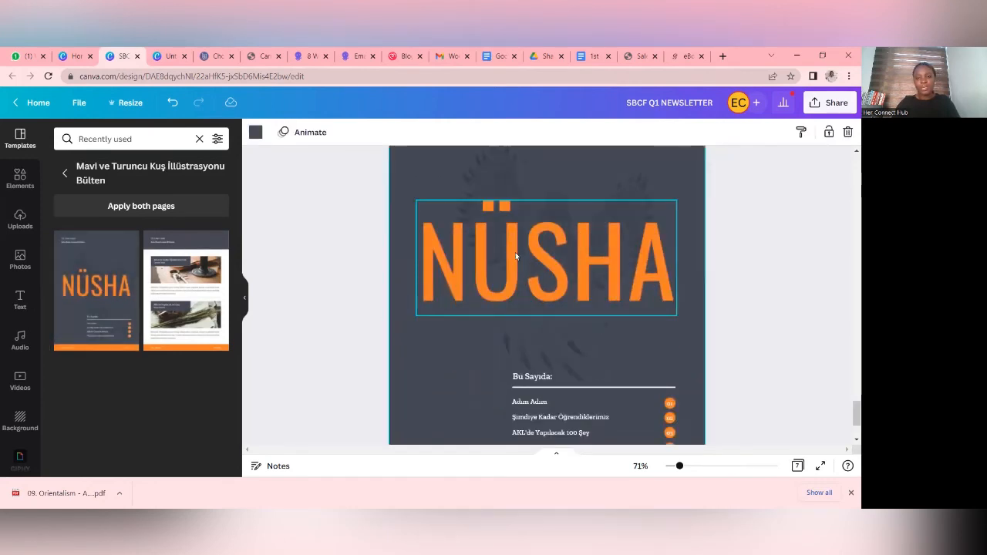
{"action": "scroll", "coordinate": [515, 256], "scroll_direction": "up", "scroll_amount": 1}
{"action": "double_click", "coordinate": [580, 346]}
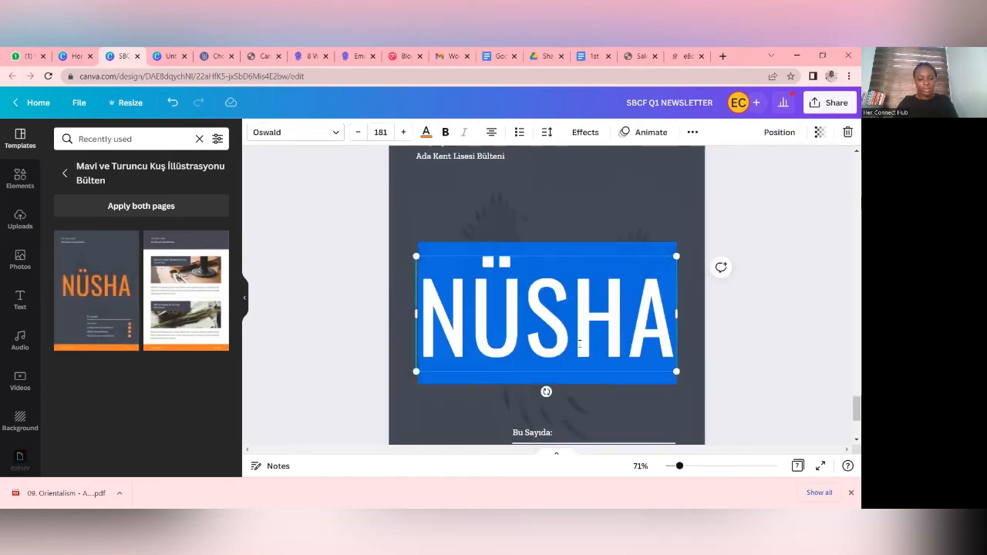
{"action": "type", "text": "CONTACT"}
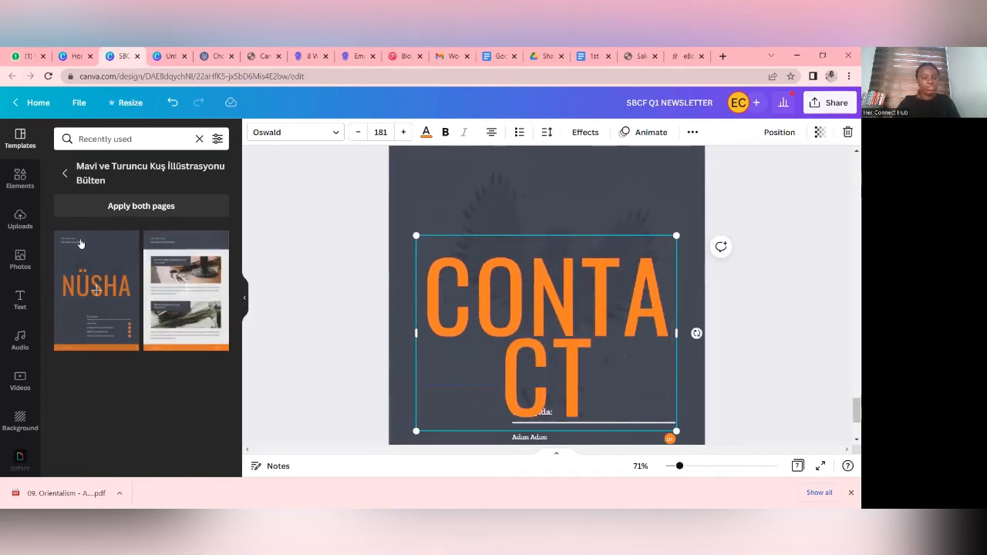
- Replace the CONTACT page with a new blank page and apply the second layout of the Brown Minimal Elegant Villa For Sale Email Newsletter template
{"action": "left_click", "coordinate": [68, 171]}
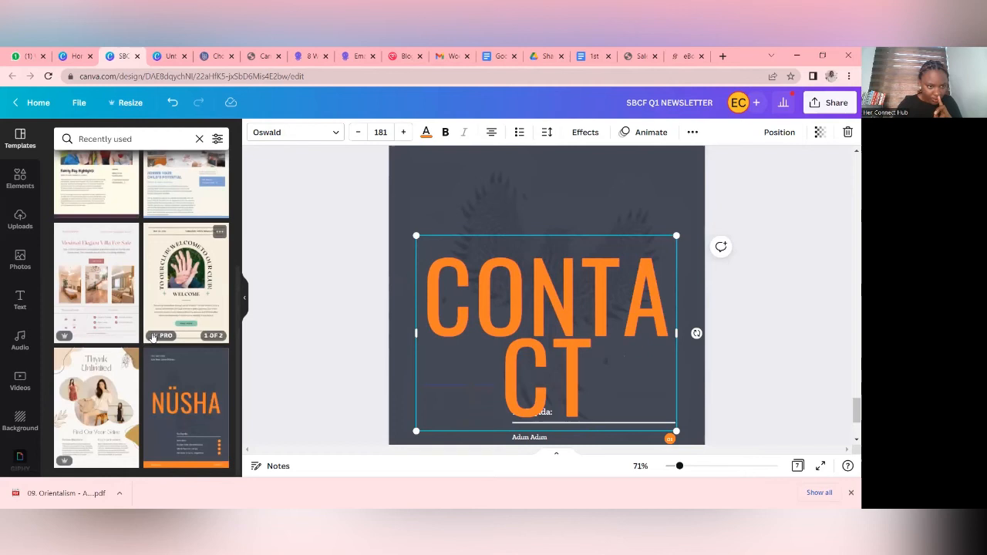
{"action": "left_click", "coordinate": [104, 308]}
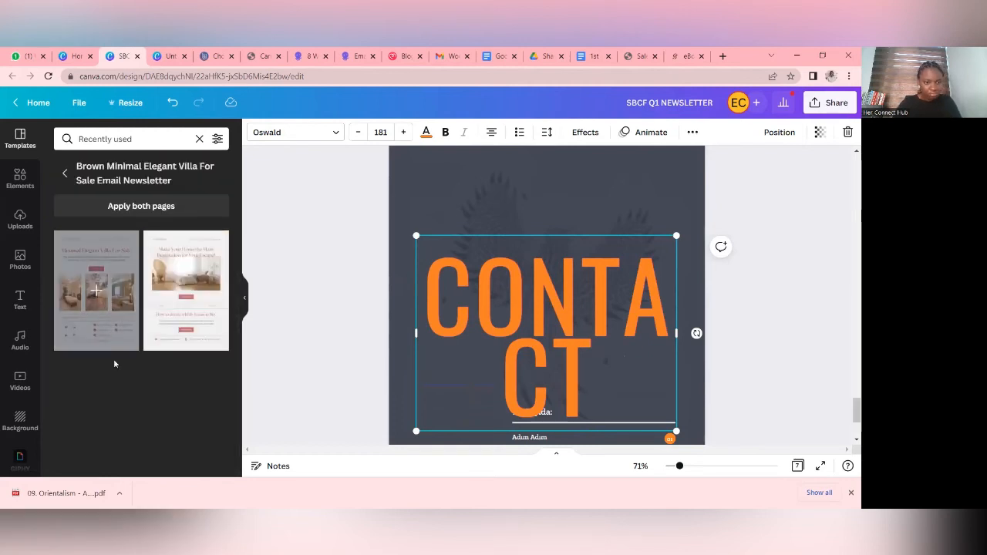
{"action": "scroll", "coordinate": [676, 214], "scroll_direction": "up", "scroll_amount": 2}
{"action": "left_click", "coordinate": [678, 196]}
{"action": "scroll", "coordinate": [647, 270], "scroll_direction": "up", "scroll_amount": 2}
{"action": "scroll", "coordinate": [626, 300], "scroll_direction": "down", "scroll_amount": 2}
{"action": "left_click", "coordinate": [597, 416]}
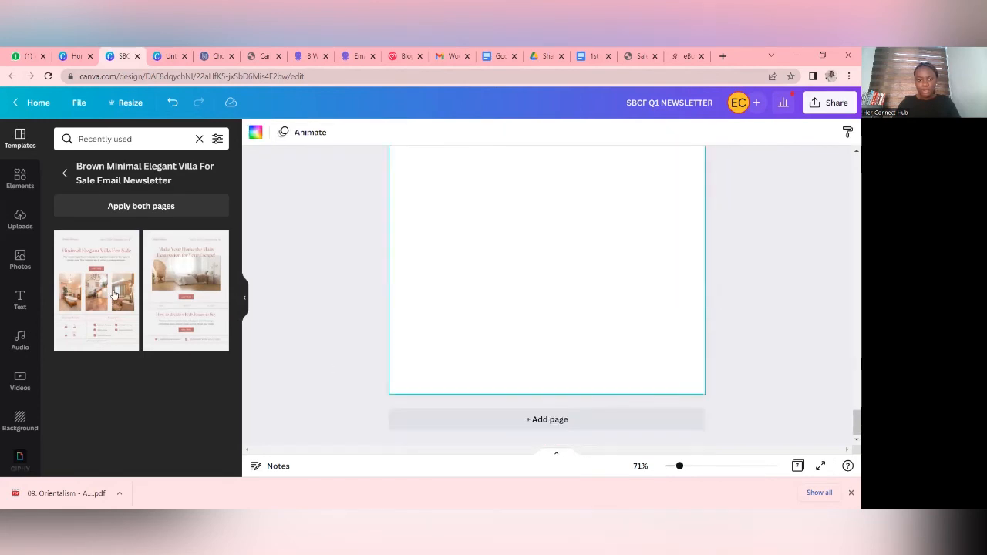
{"action": "left_click", "coordinate": [168, 291]}
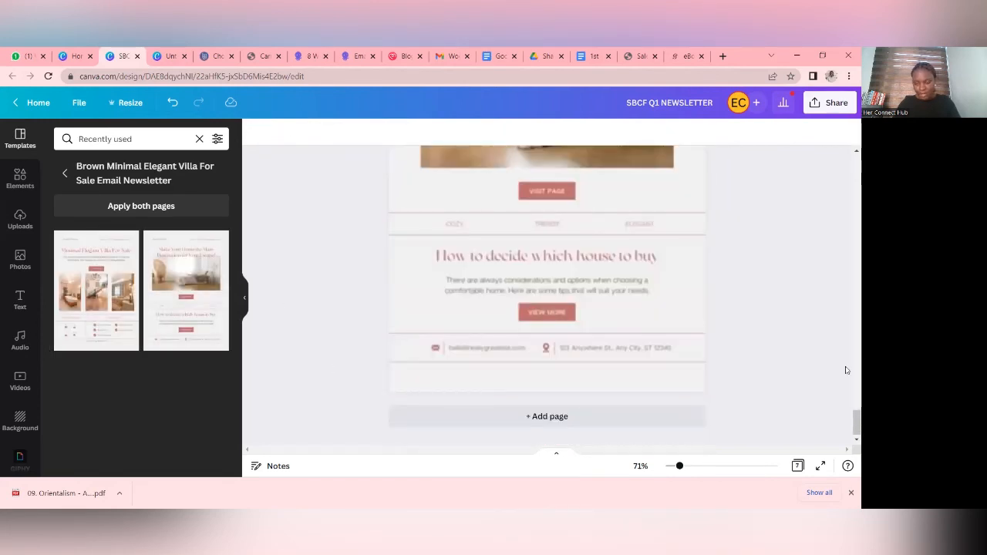
- Set the background of page 7 to white
{"action": "scroll", "coordinate": [786, 335], "scroll_direction": "up", "scroll_amount": 5}
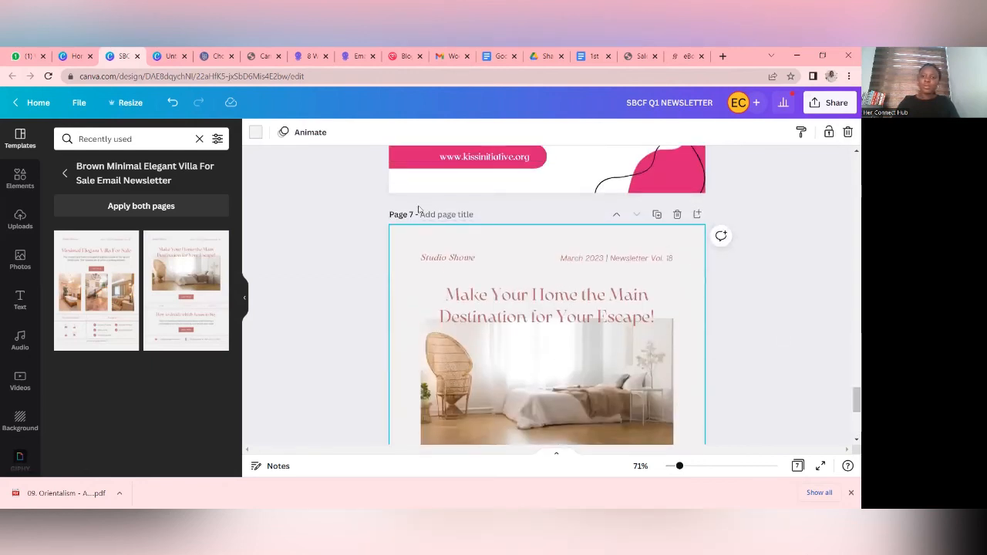
{"action": "left_click", "coordinate": [256, 135]}
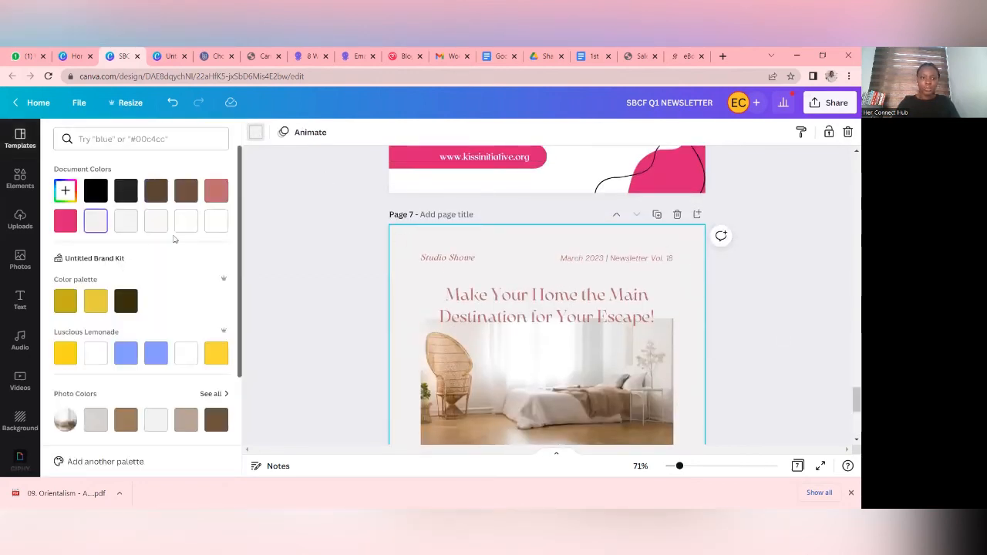
{"action": "left_click", "coordinate": [216, 222]}
- Replace the bedroom photo on page 7 with the uploaded group photo of women in front of the green wall
{"action": "scroll", "coordinate": [598, 278], "scroll_direction": "down", "scroll_amount": 3}
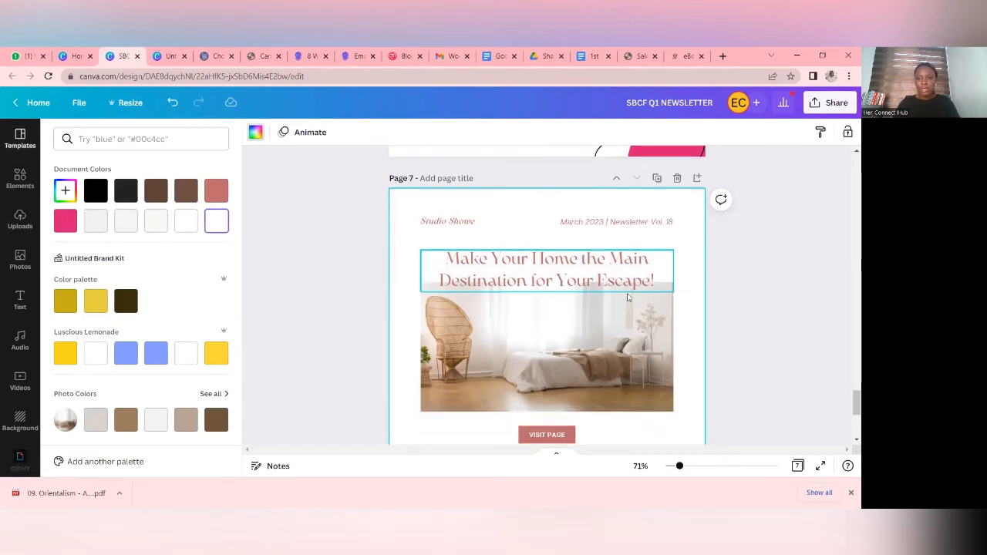
{"action": "left_click", "coordinate": [585, 251]}
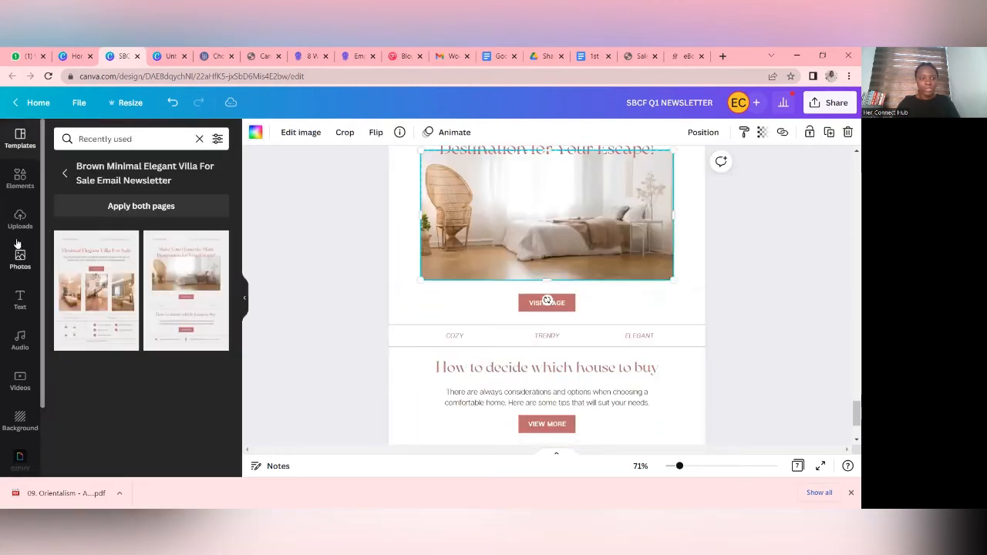
{"action": "left_click", "coordinate": [20, 220]}
{"action": "left_click", "coordinate": [120, 295]}
{"action": "mouse_move", "coordinate": [536, 257]}
{"action": "left_mouse_down"}
{"action": "mouse_move", "coordinate": [541, 232]}
{"action": "mouse_move", "coordinate": [547, 247]}
{"action": "left_mouse_up"}
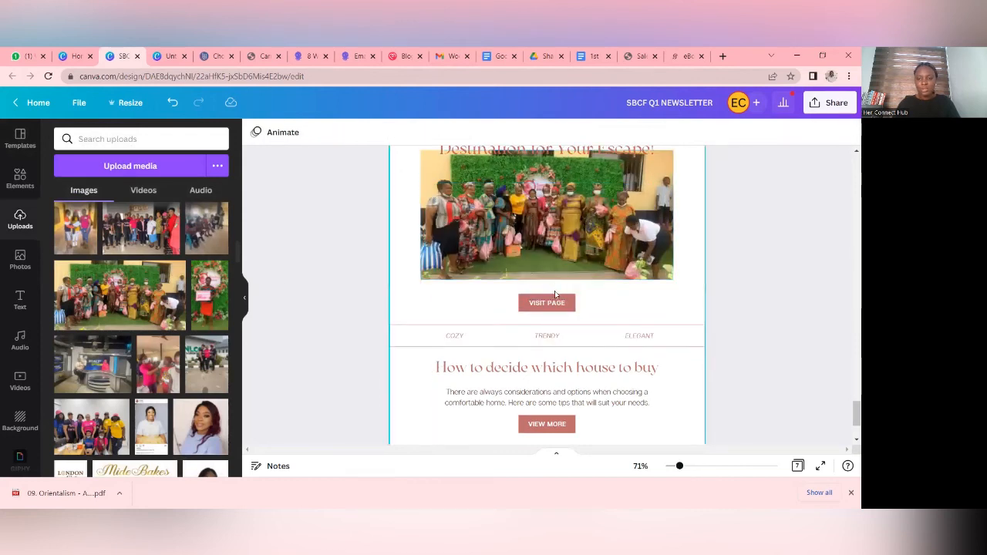
- Change the VISIT PAGE button text below the photo to CONTACT US
{"action": "double_click", "coordinate": [562, 303]}
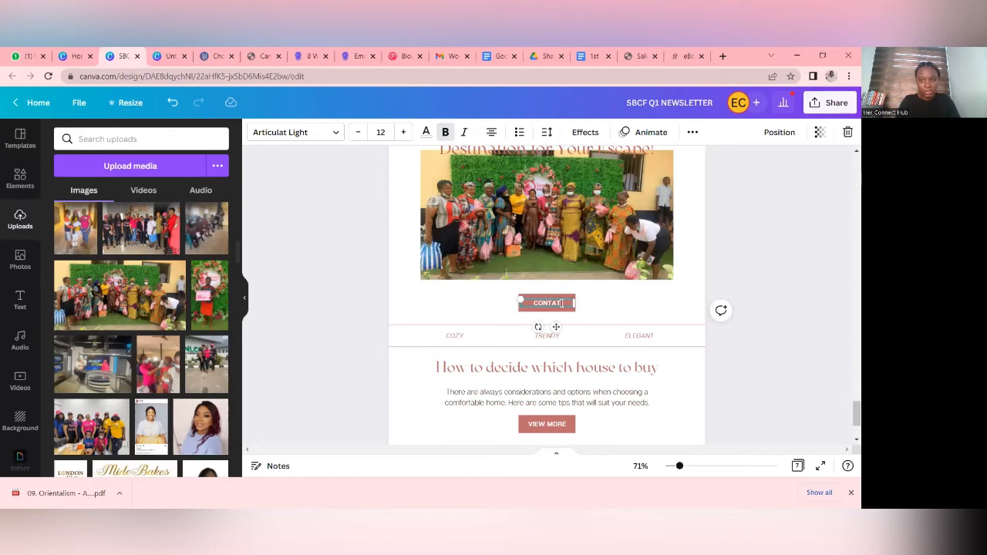
{"action": "type", "text": "CONTACT US"}
{"action": "left_click", "coordinate": [773, 249]}
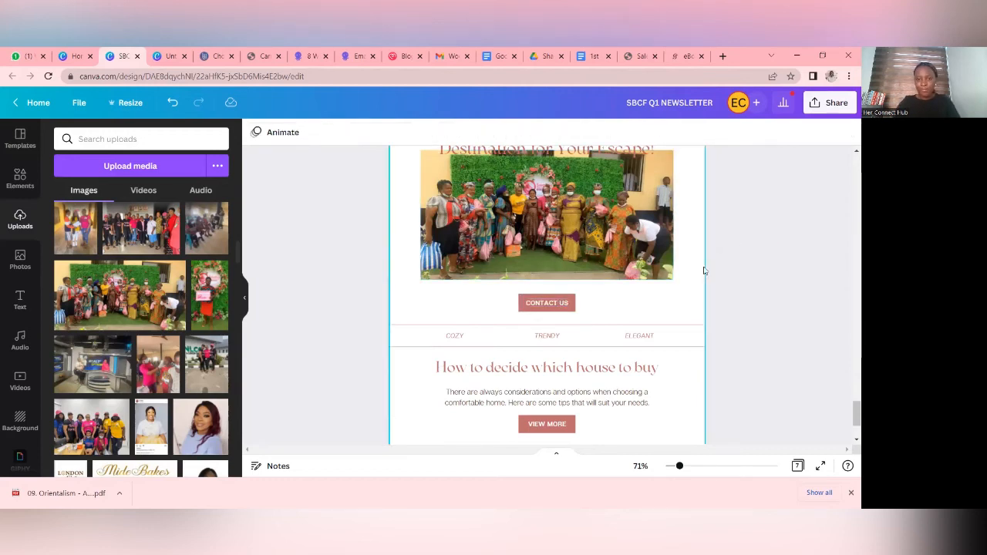
- Delete the house-buying paragraph, its "How to decide which house to buy" heading and the VIEW MORE button from page 7
{"action": "scroll", "coordinate": [703, 270], "scroll_direction": "down", "scroll_amount": 2}
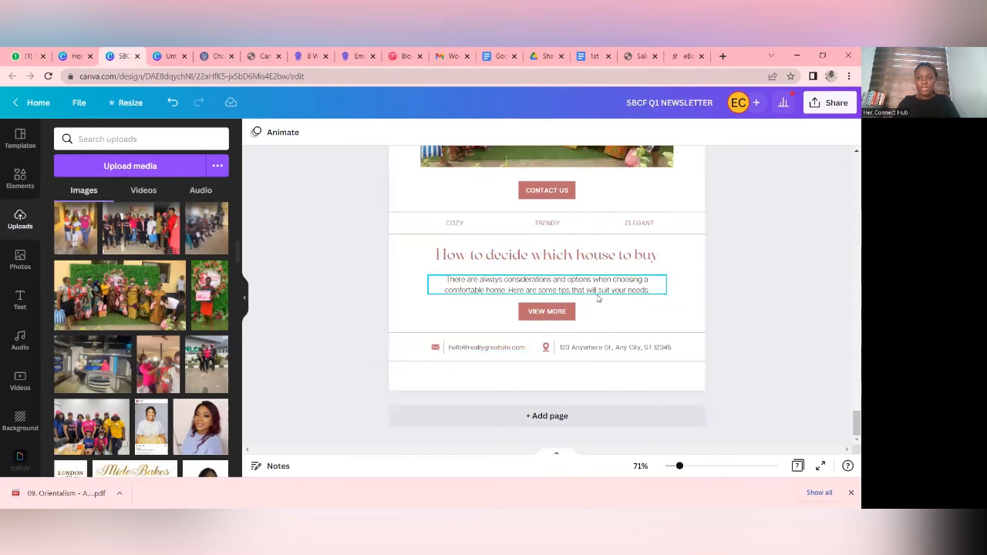
{"action": "left_click", "coordinate": [598, 298]}
{"action": "left_click", "coordinate": [848, 132]}
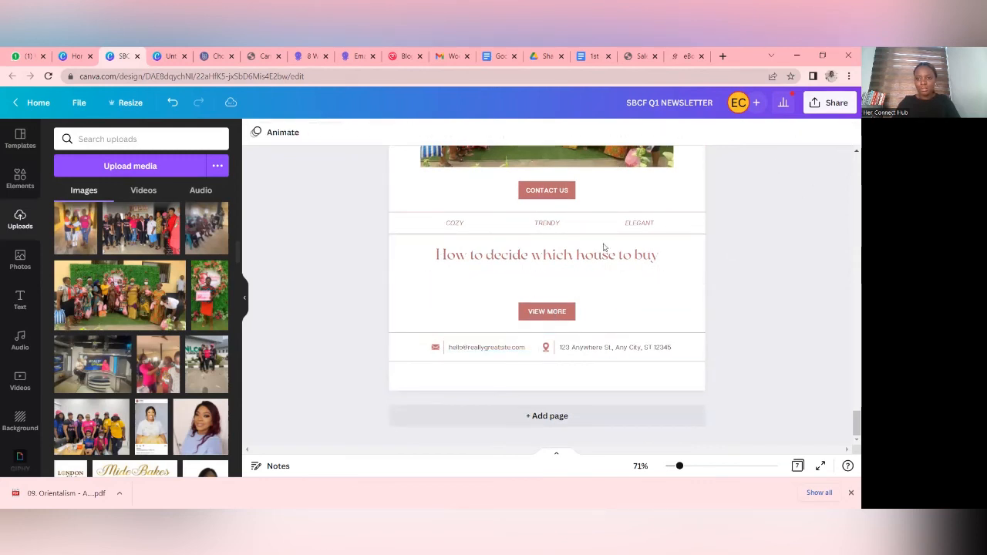
{"action": "left_click", "coordinate": [665, 255]}
{"action": "left_click", "coordinate": [848, 132]}
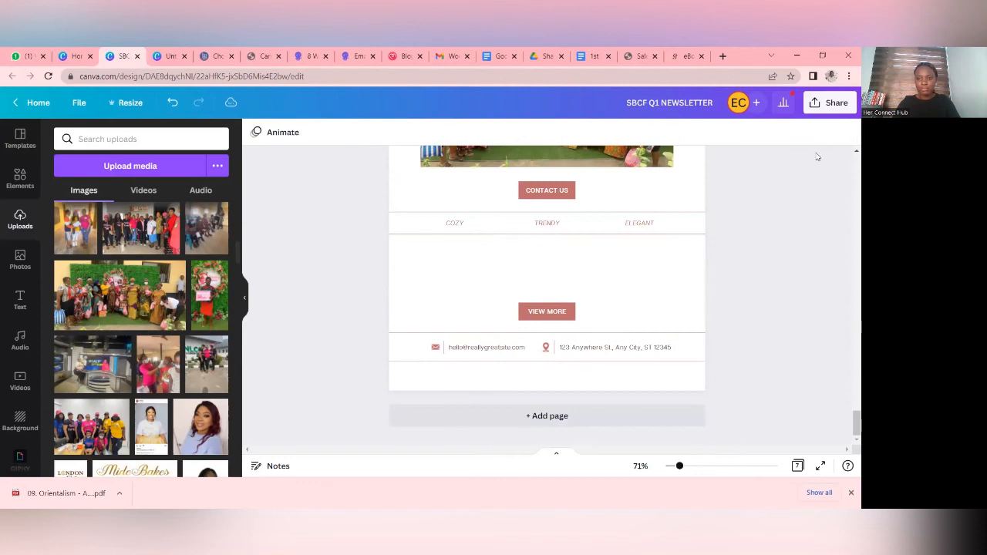
{"action": "left_click", "coordinate": [532, 315]}
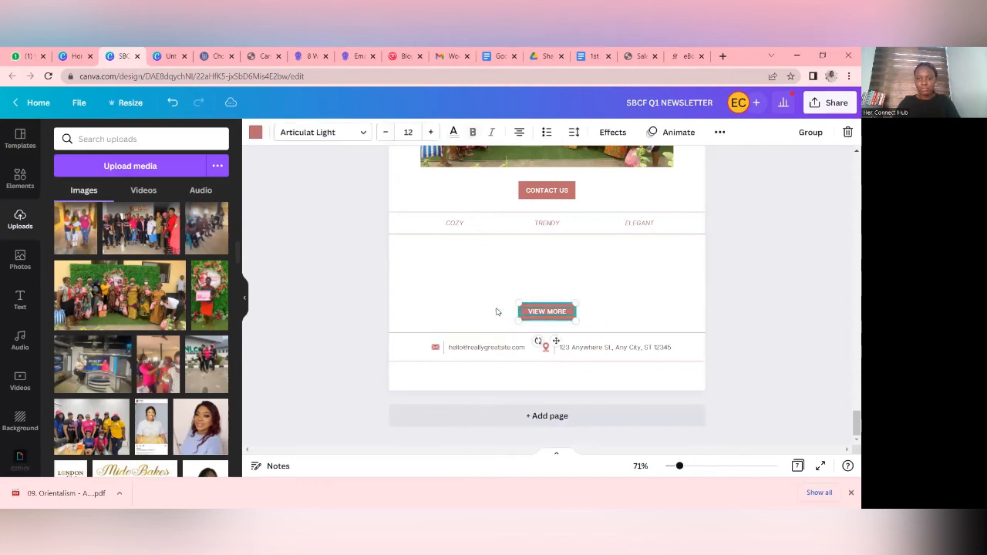
{"action": "left_click", "coordinate": [848, 132]}
- Move the e-mail and address row with its border lines up to just below the COZY, TRENDY, ELEGANT row
{"action": "left_click_drag", "start_coordinate": [654, 383], "coordinate": [440, 323]}
{"action": "left_click_drag", "start_coordinate": [521, 340], "coordinate": [525, 269]}
{"action": "left_click", "coordinate": [822, 328]}
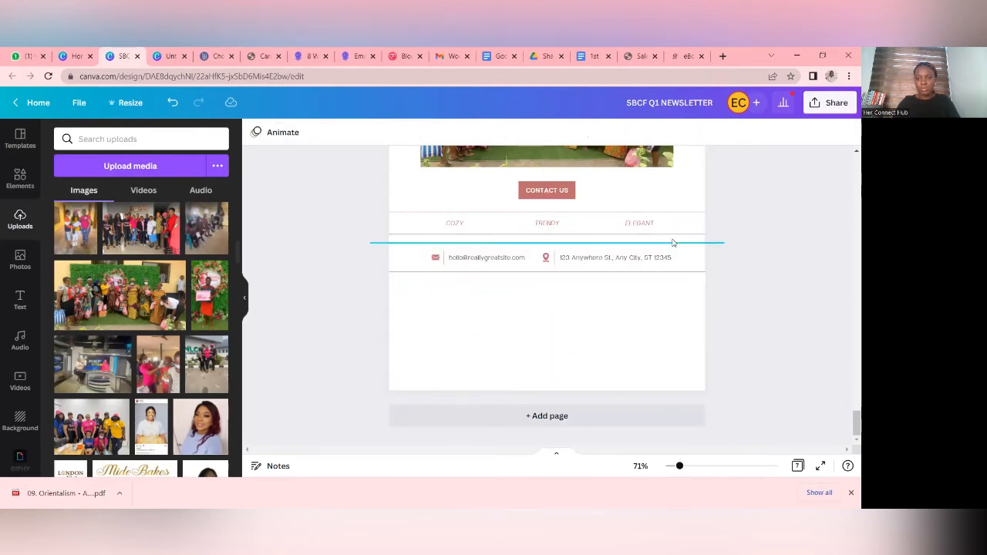
- Delete the COZY, TRENDY and ELEGANT labels together with the two divider lines around them
{"action": "left_click", "coordinate": [655, 223]}
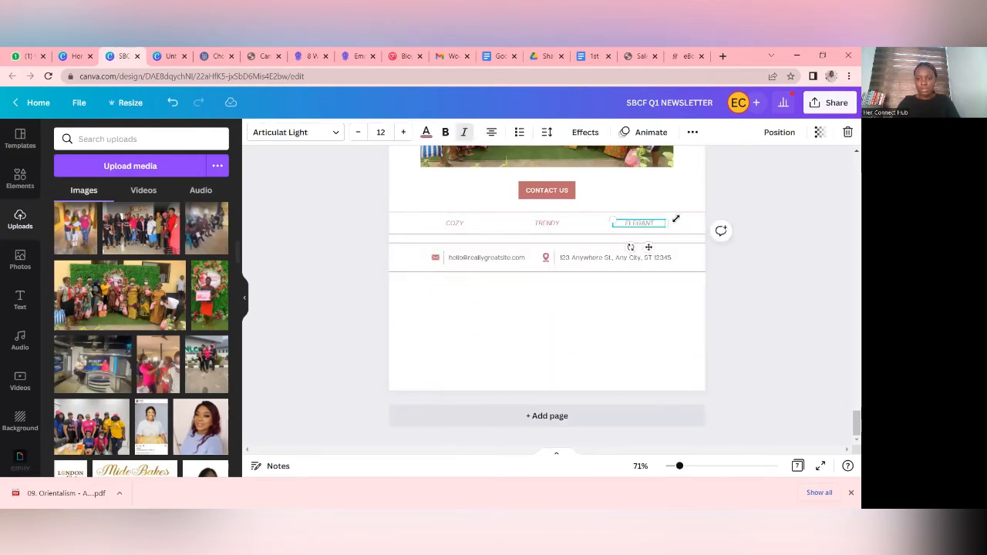
{"action": "left_click", "coordinate": [847, 131]}
{"action": "left_click_drag", "start_coordinate": [658, 210], "coordinate": [606, 236]}
{"action": "left_click", "coordinate": [546, 223]}
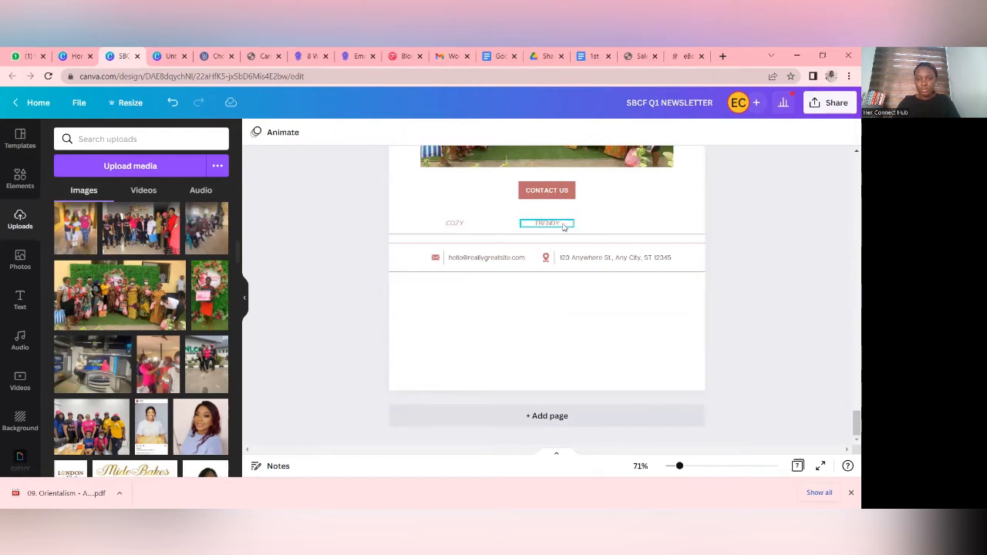
{"action": "left_click", "coordinate": [847, 132]}
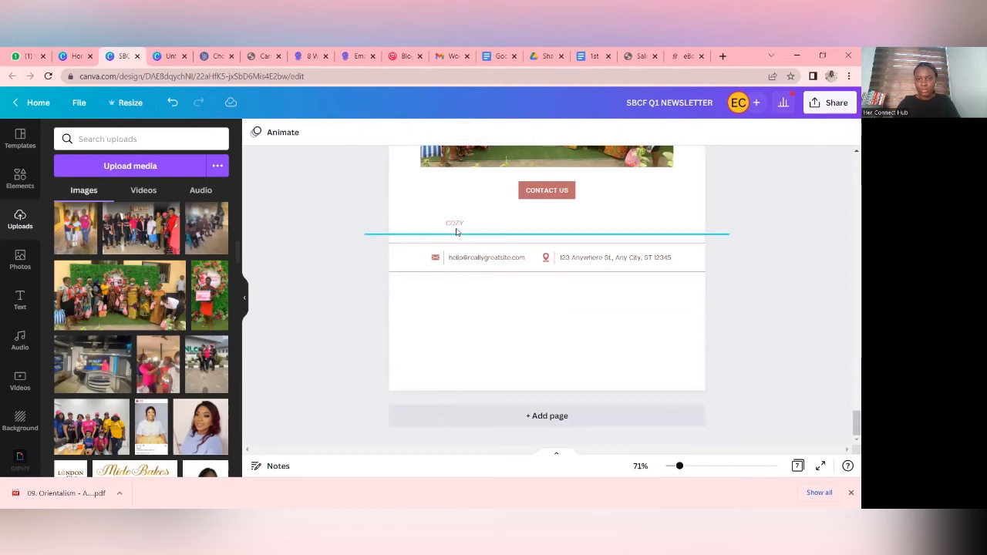
{"action": "left_click", "coordinate": [455, 223]}
{"action": "left_click", "coordinate": [847, 133]}
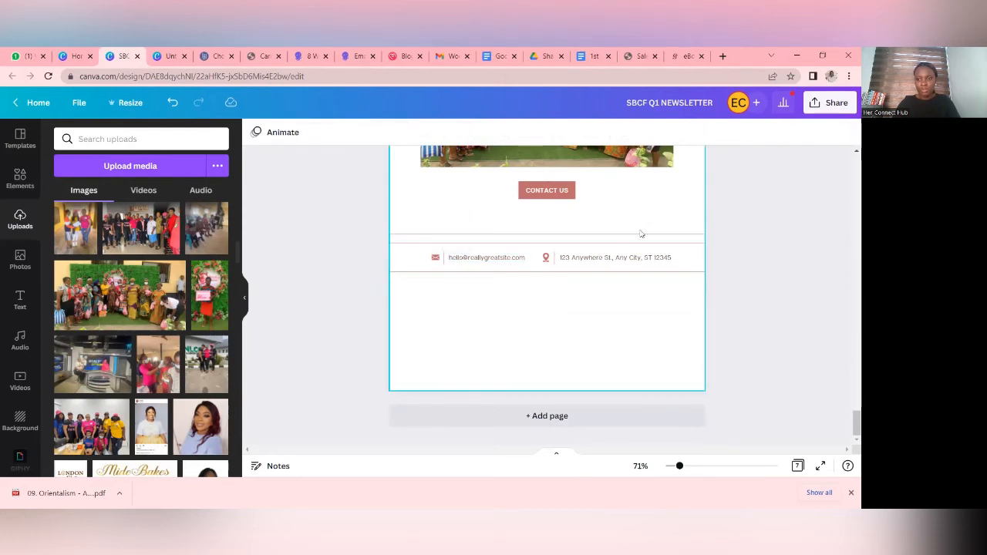
{"action": "left_click", "coordinate": [641, 234]}
{"action": "left_click", "coordinate": [847, 133]}
{"action": "left_click_drag", "start_coordinate": [706, 317], "coordinate": [538, 240]}
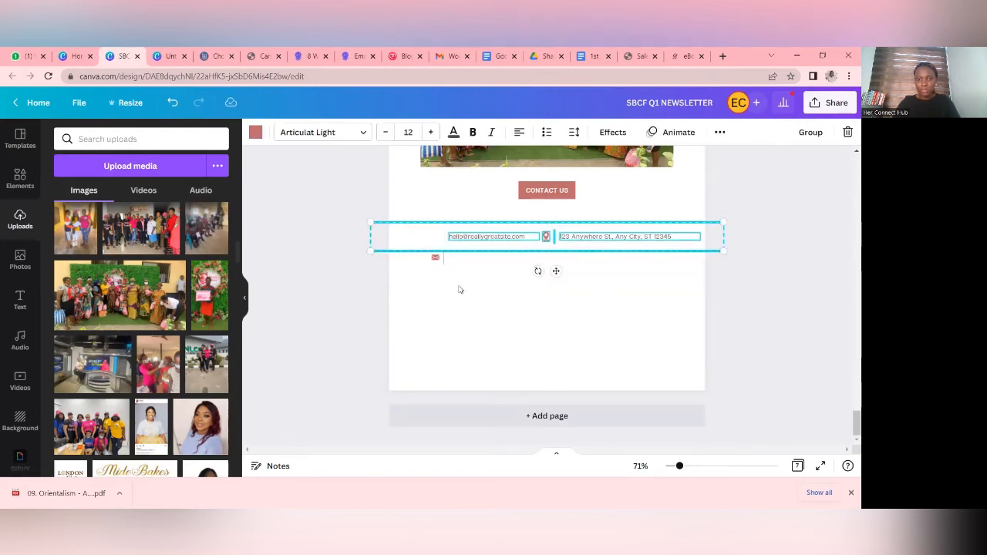
{"action": "left_click", "coordinate": [176, 104]}
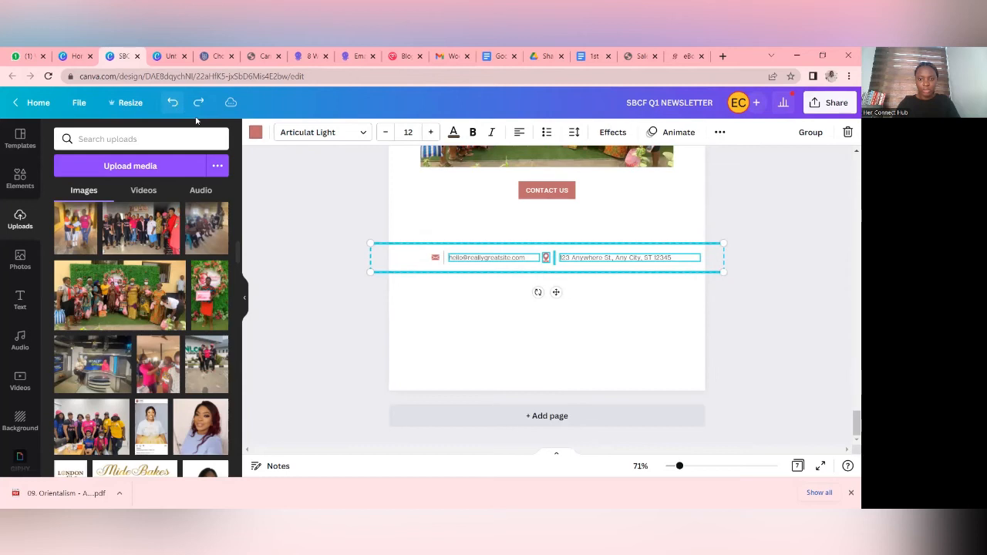
{"action": "left_click", "coordinate": [324, 292]}
- Move the complete e-mail and address row up towards the CONTACT US button, and shift the group photo down clear of the heading
{"action": "left_click_drag", "start_coordinate": [412, 230], "coordinate": [730, 306]}
{"action": "left_click_drag", "start_coordinate": [620, 270], "coordinate": [620, 251]}
{"action": "left_click", "coordinate": [786, 310]}
{"action": "scroll", "coordinate": [787, 310], "scroll_direction": "up", "scroll_amount": 3}
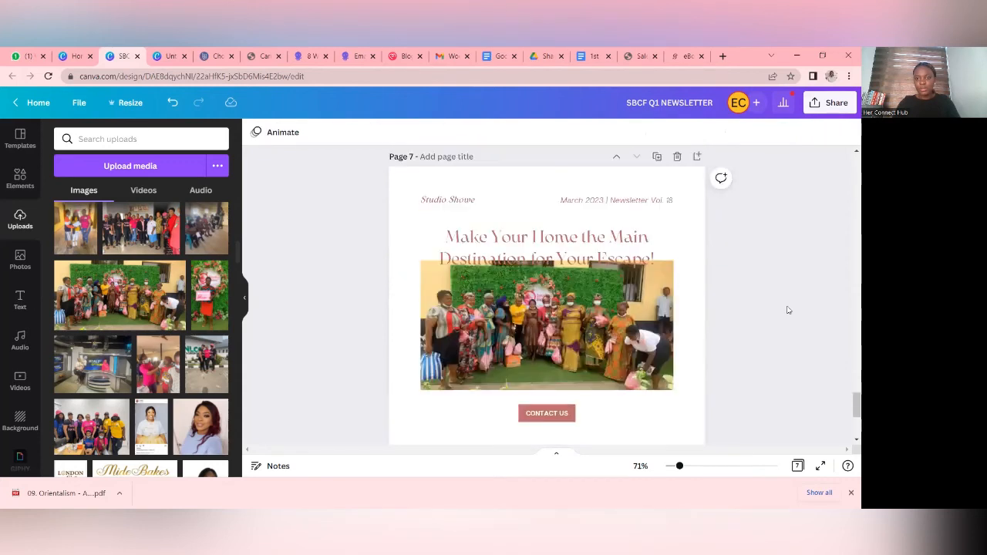
{"action": "left_click_drag", "start_coordinate": [619, 323], "coordinate": [618, 333]}
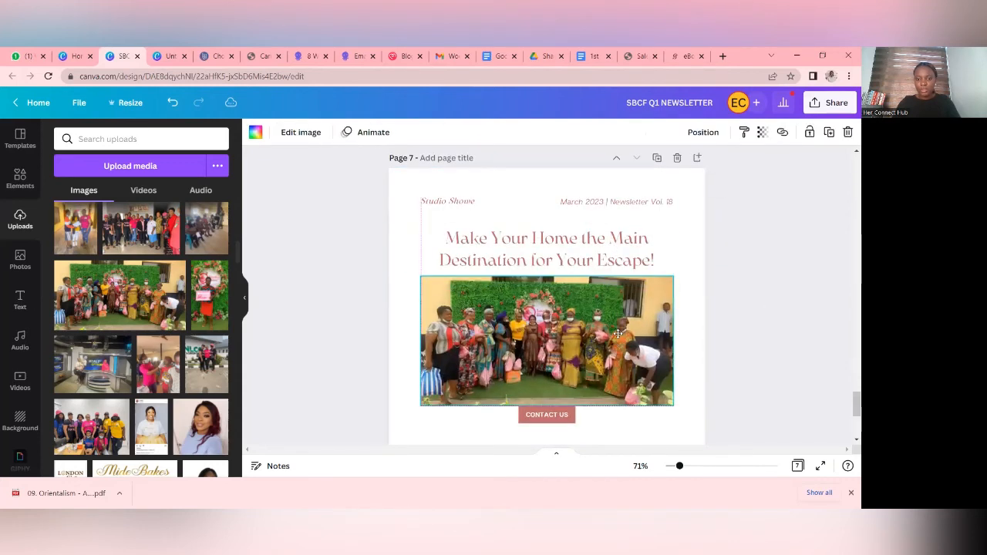
- Replace the page 7 heading with REACH OUT and change its text colour to the document's pink across all pages
{"action": "left_click", "coordinate": [560, 266]}
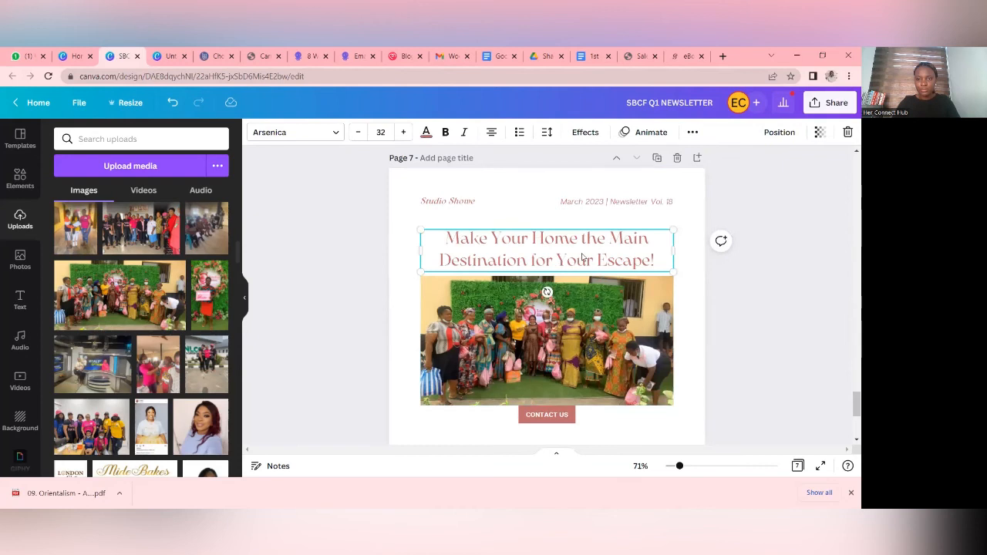
{"action": "double_click", "coordinate": [611, 253]}
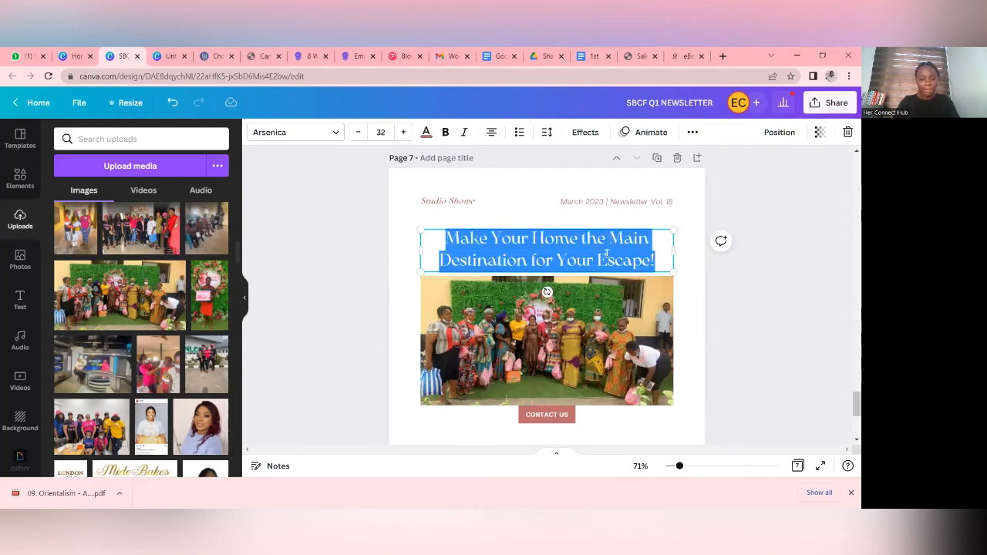
{"action": "type", "text": "REACH OUT"}
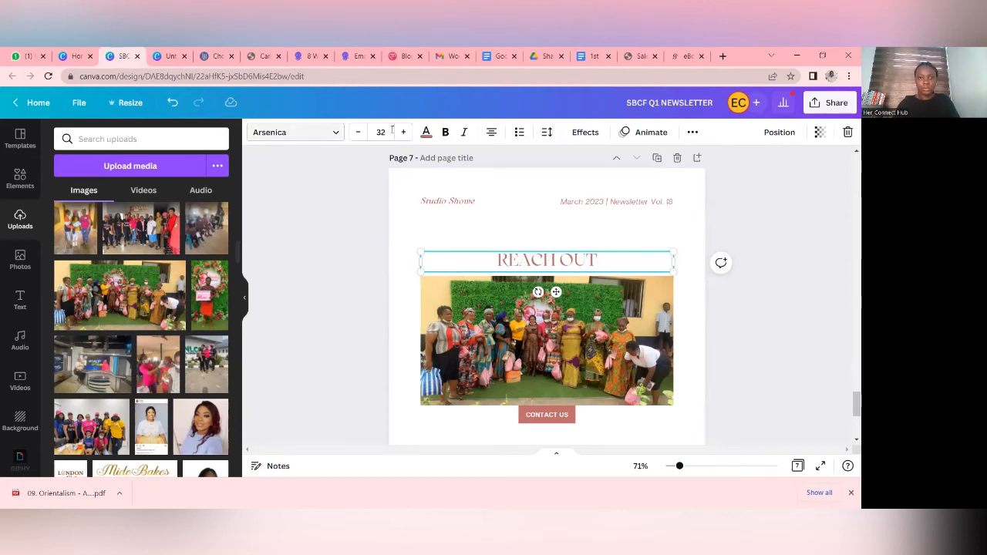
{"action": "left_click", "coordinate": [426, 132]}
{"action": "left_click", "coordinate": [64, 221]}
{"action": "left_click", "coordinate": [150, 457]}
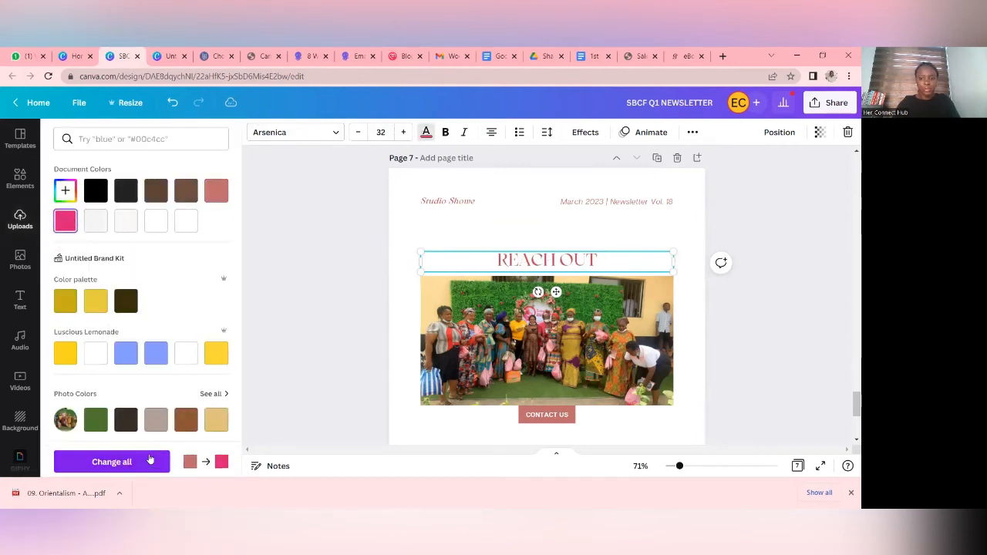
- Recolour the CONTACT US button to the document's pink and apply the colour change to all matching elements
{"action": "left_click", "coordinate": [570, 409]}
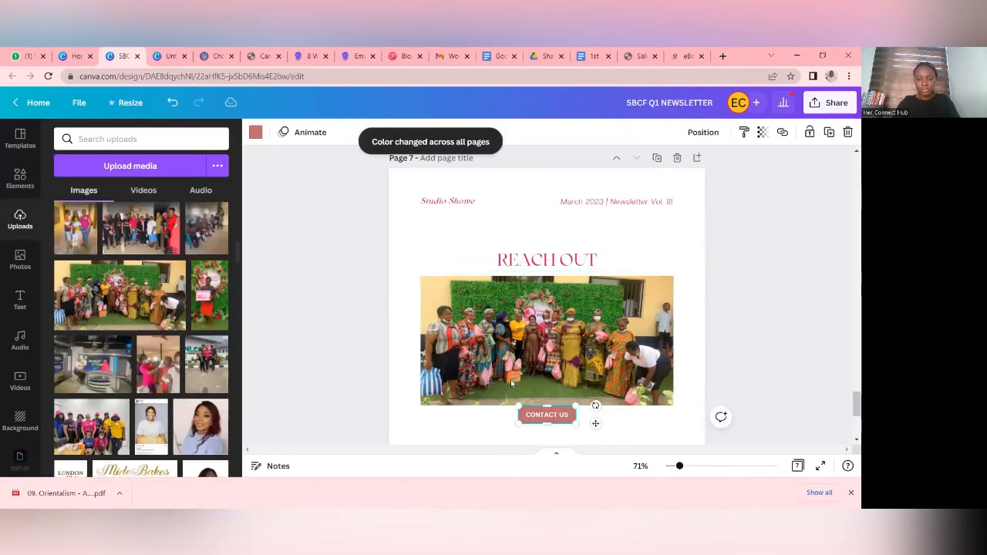
{"action": "left_click", "coordinate": [256, 132]}
{"action": "left_click", "coordinate": [66, 221]}
{"action": "scroll", "coordinate": [347, 324], "scroll_direction": "down", "scroll_amount": 2}
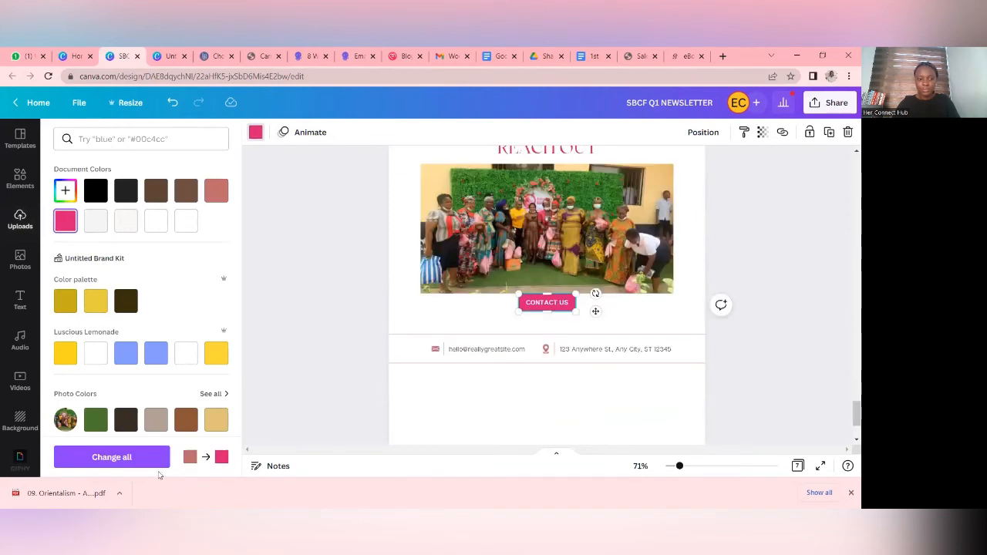
{"action": "left_click", "coordinate": [155, 461]}
{"action": "left_click", "coordinate": [762, 355]}
- Look through the newsletter pages from the closing page back up to the cover
{"action": "scroll", "coordinate": [755, 351], "scroll_direction": "up", "scroll_amount": 10}
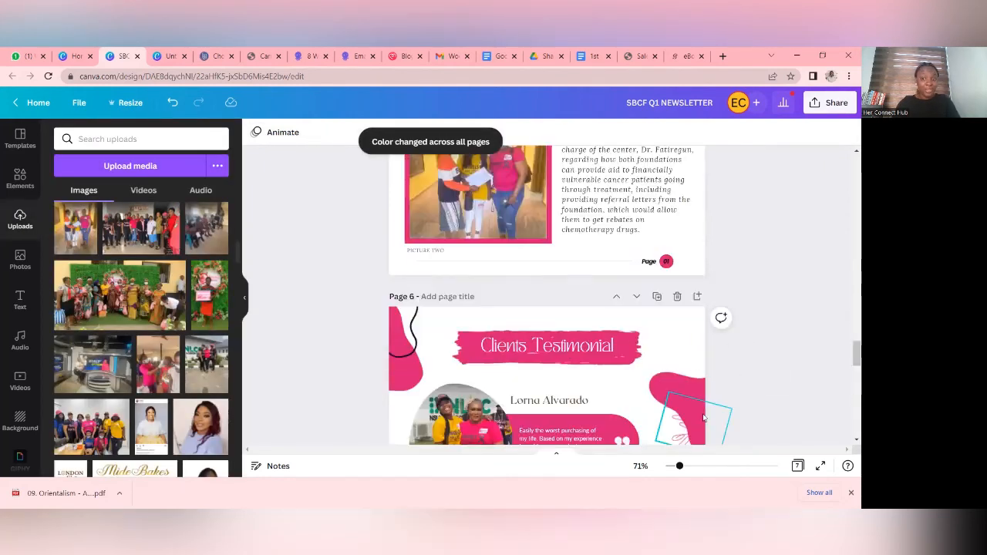
{"action": "scroll", "coordinate": [781, 355], "scroll_direction": "up", "scroll_amount": 5}
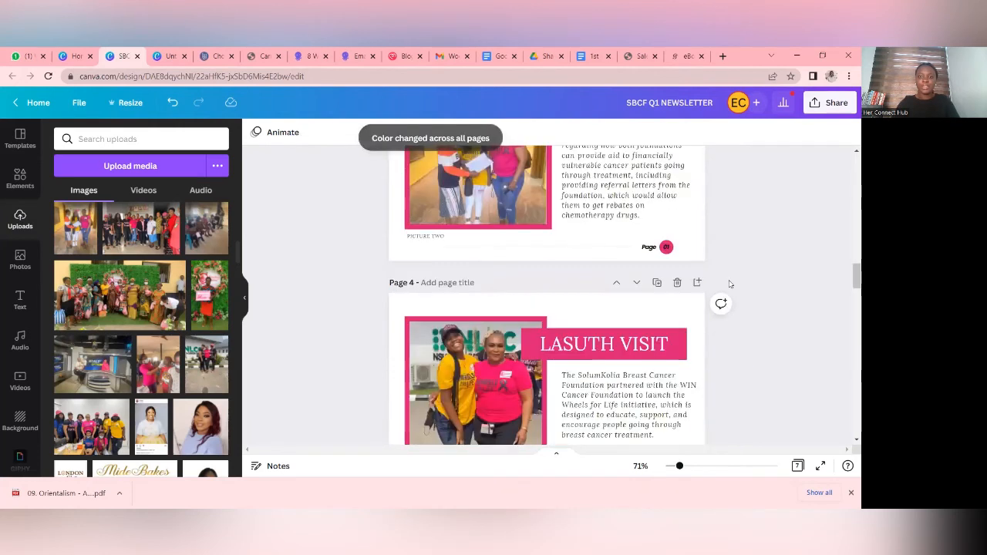
{"action": "scroll", "coordinate": [729, 284], "scroll_direction": "up", "scroll_amount": 15}
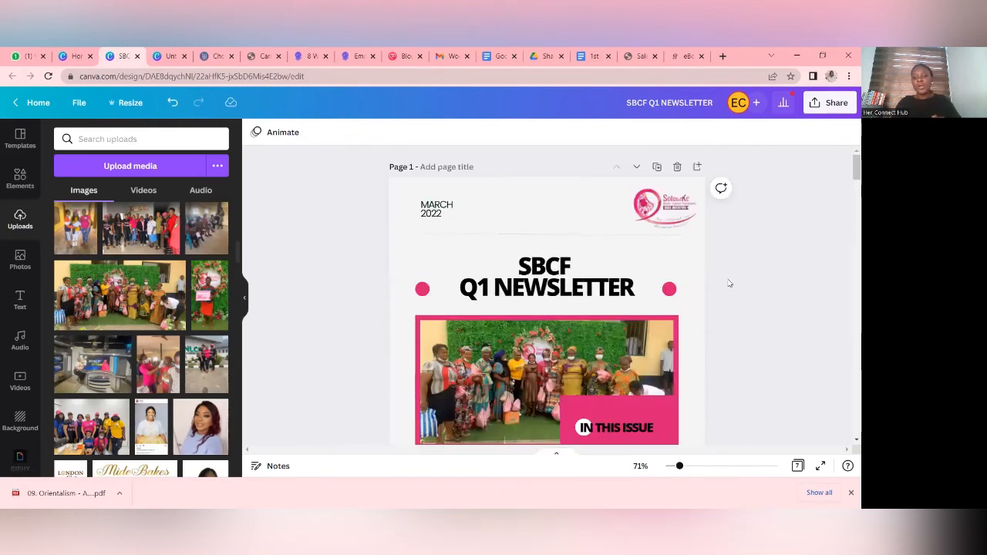
{"action": "scroll", "coordinate": [730, 282], "scroll_direction": "down", "scroll_amount": 10}
{"action": "scroll", "coordinate": [717, 269], "scroll_direction": "up", "scroll_amount": 8}
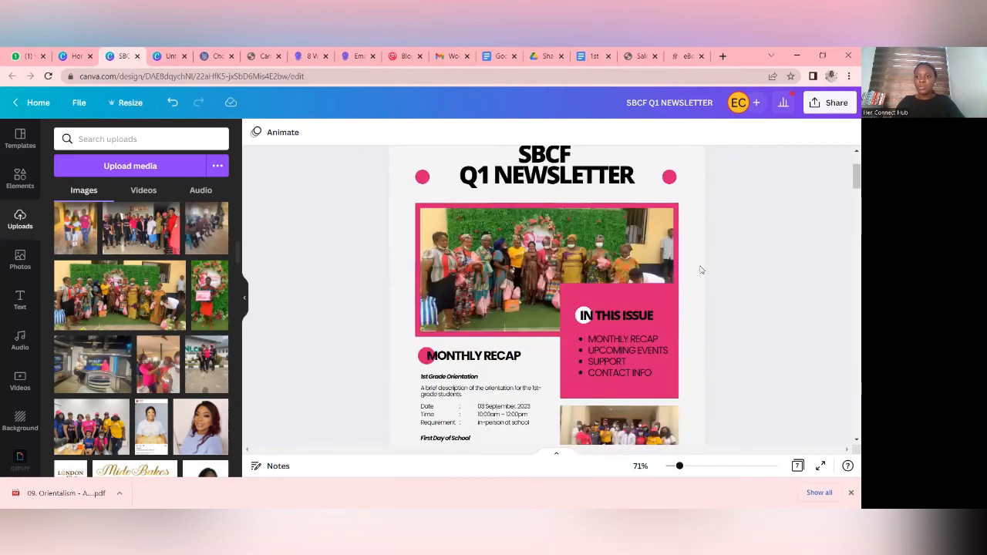
{"action": "scroll", "coordinate": [701, 269], "scroll_direction": "up", "scroll_amount": 2}
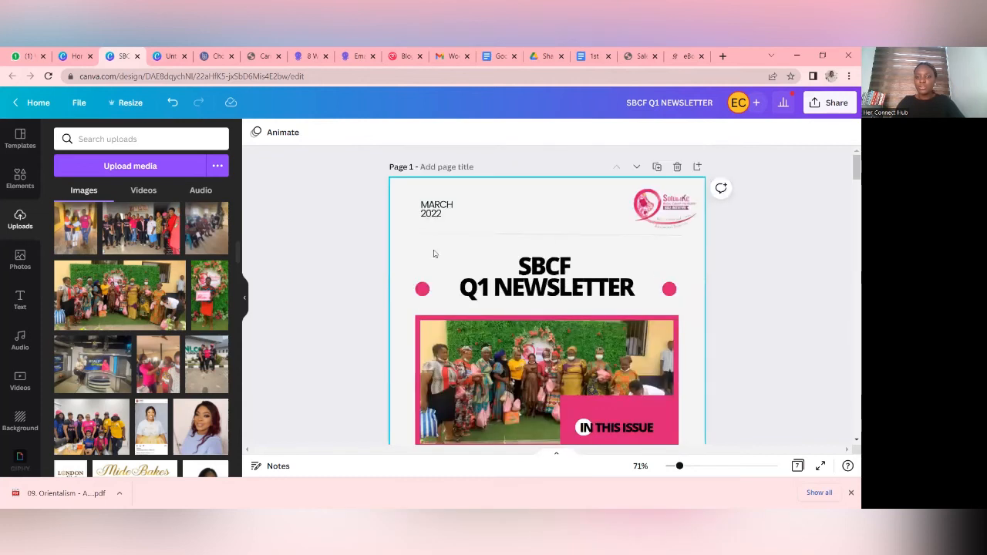
- Download all 7 pages of the newsletter as a PDF Print file and dismiss the sharing panel
{"action": "left_click", "coordinate": [824, 105]}
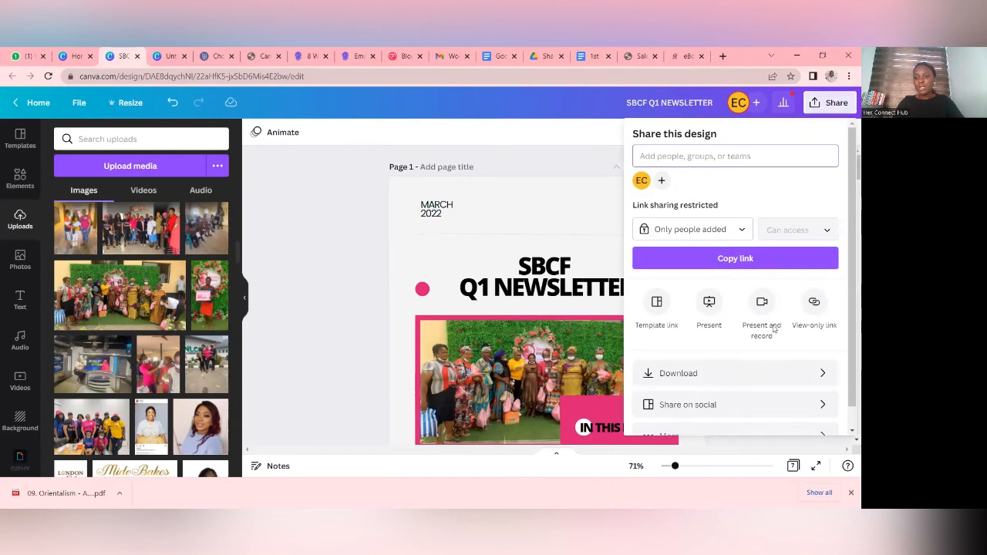
{"action": "scroll", "coordinate": [802, 339], "scroll_direction": "down", "scroll_amount": 1}
{"action": "left_click", "coordinate": [822, 349]}
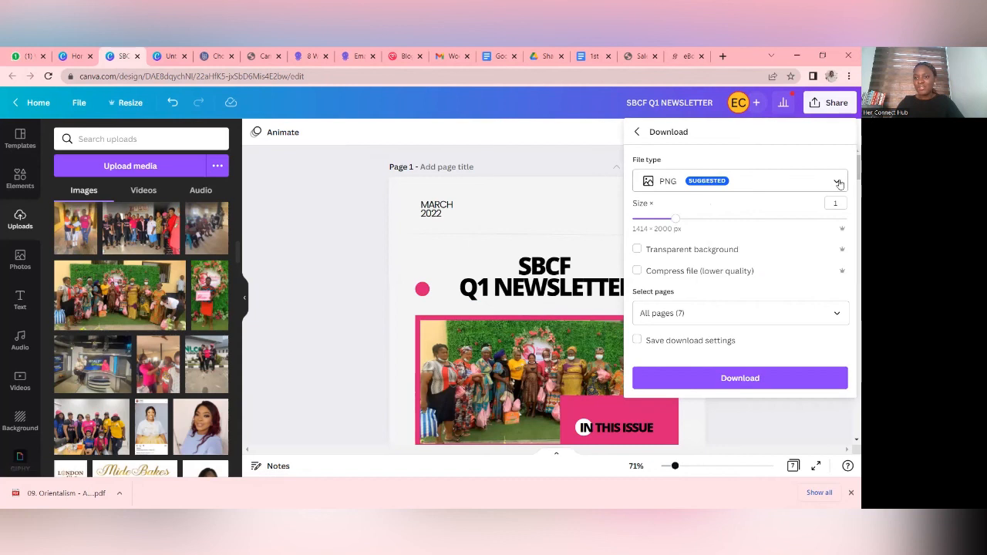
{"action": "left_click", "coordinate": [837, 182]}
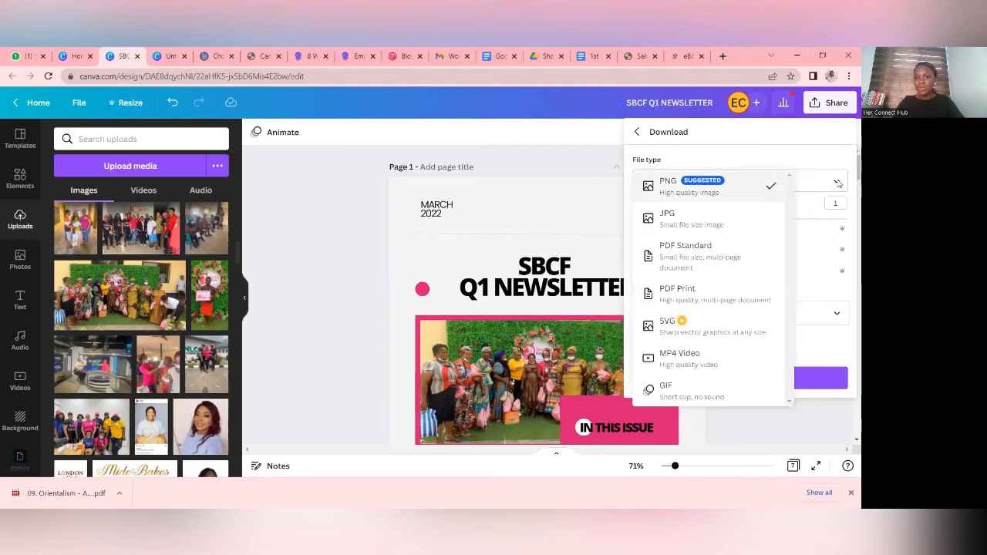
{"action": "left_click", "coordinate": [747, 301]}
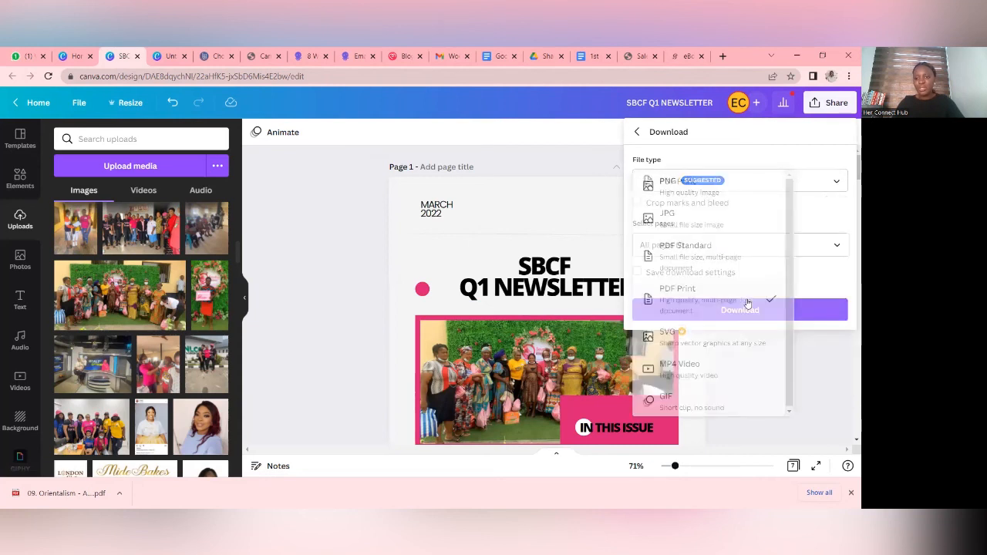
{"action": "left_click", "coordinate": [749, 312]}
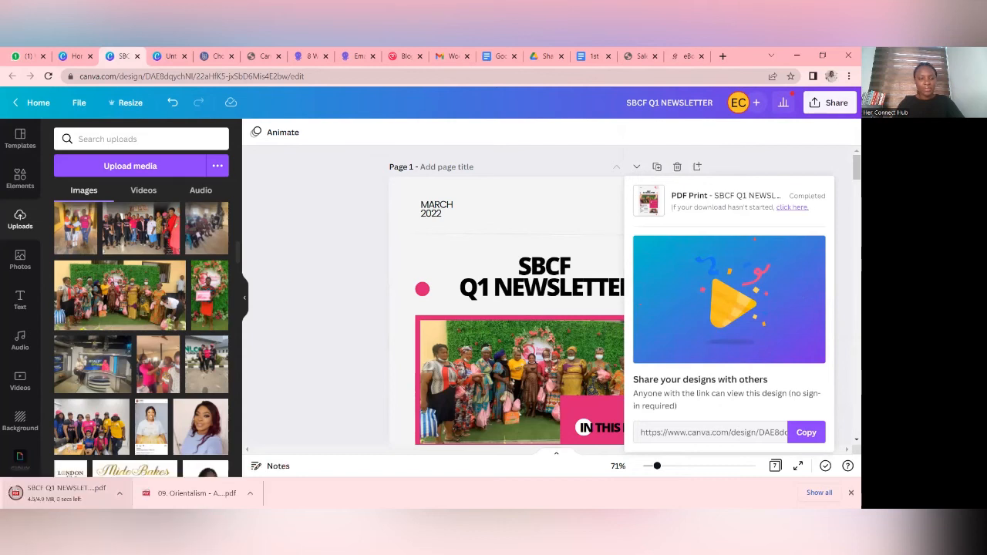
{"action": "left_click", "coordinate": [835, 167]}
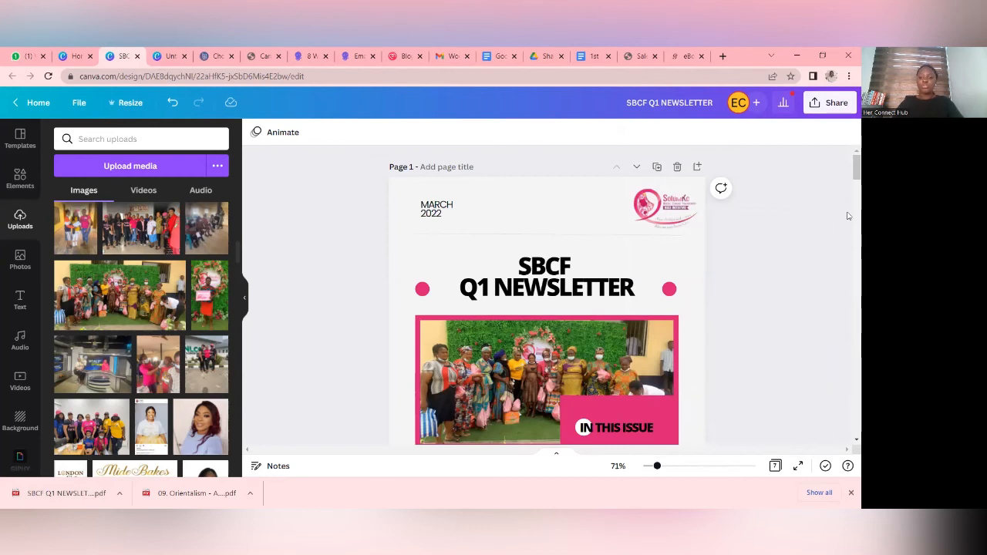
{"action": "left_click", "coordinate": [832, 108]}
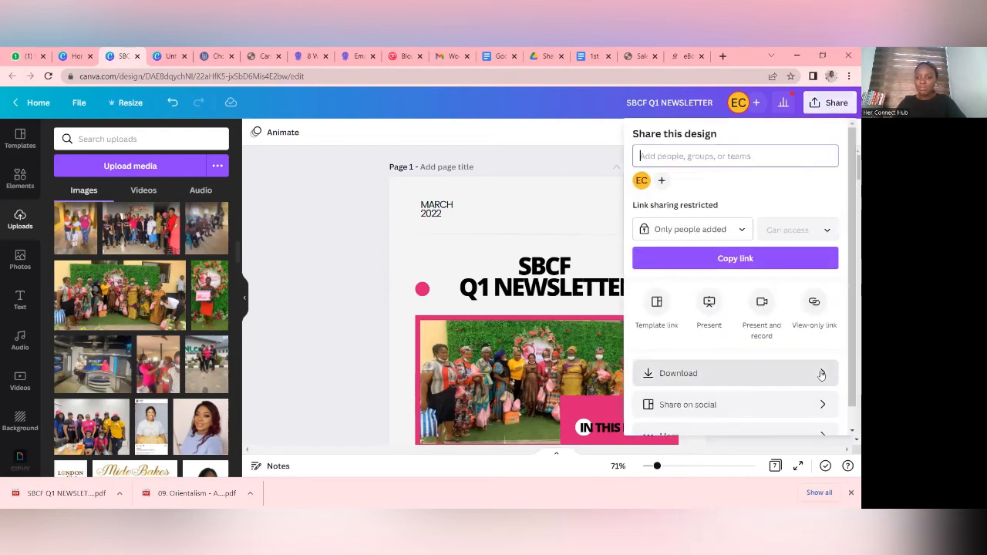
{"action": "left_click", "coordinate": [822, 375]}
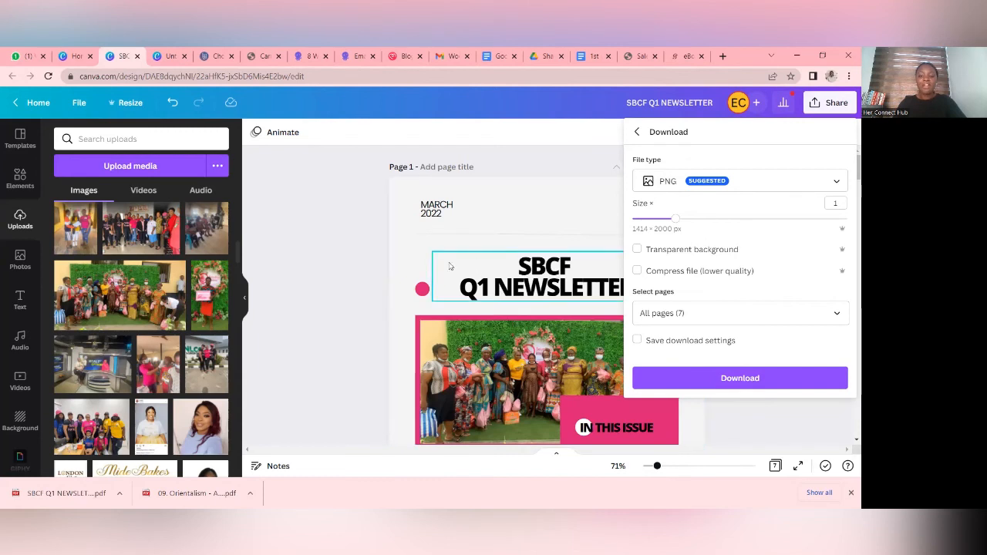
{"action": "left_click", "coordinate": [533, 200]}
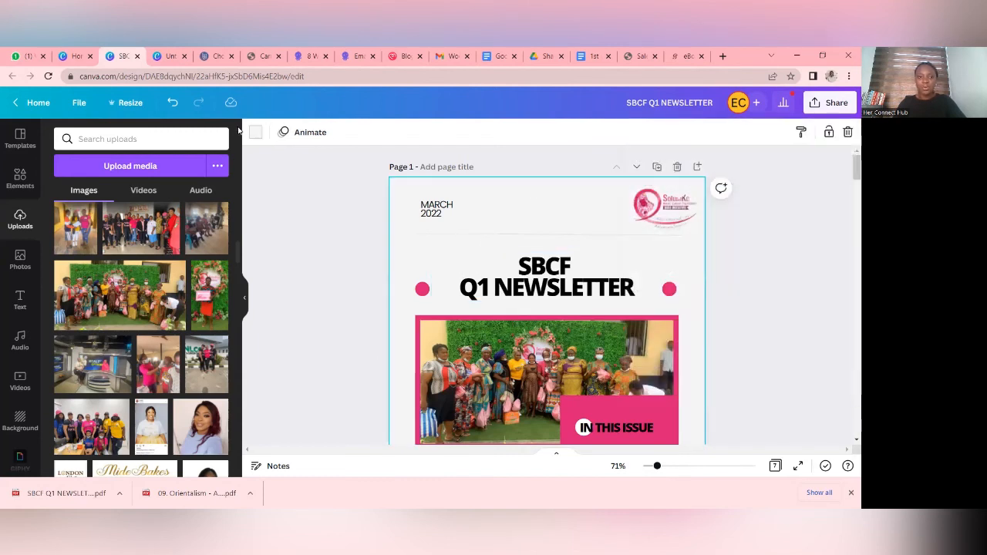
- Set the cover page's background to white and recolour the divider line above the newsletter title to the document's pink
{"action": "left_click", "coordinate": [254, 133]}
{"action": "left_click", "coordinate": [186, 352]}
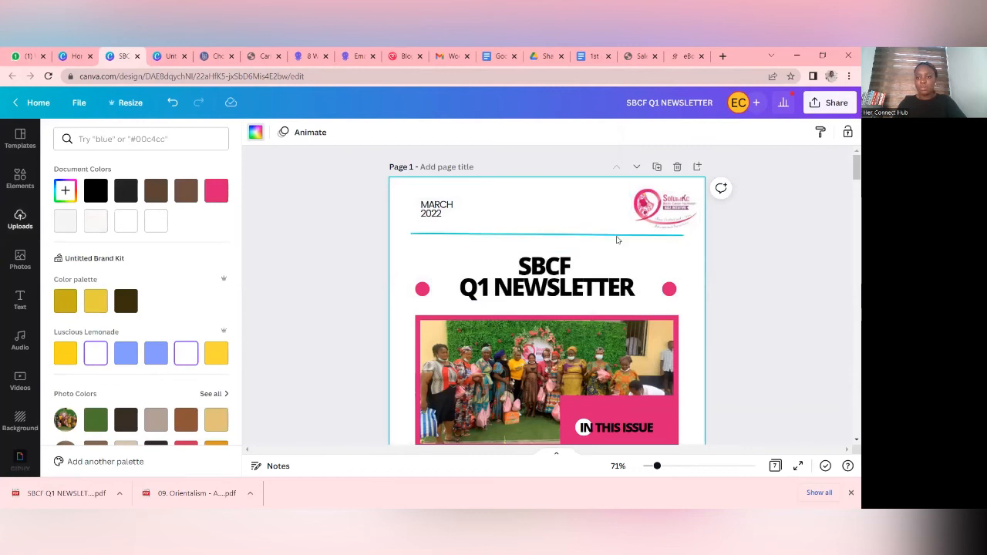
{"action": "left_click", "coordinate": [540, 233]}
{"action": "left_click", "coordinate": [255, 133]}
{"action": "left_click", "coordinate": [215, 190]}
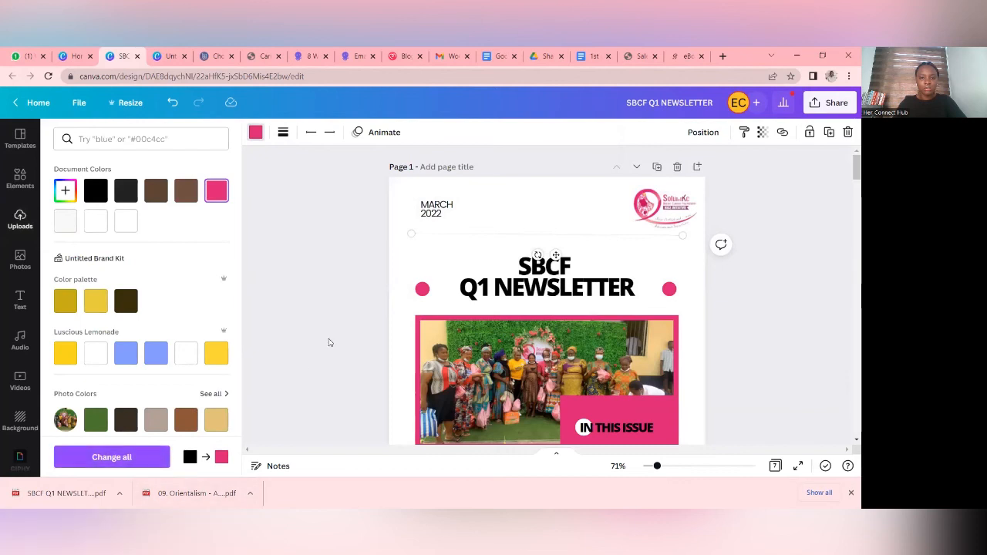
{"action": "left_click", "coordinate": [330, 342]}
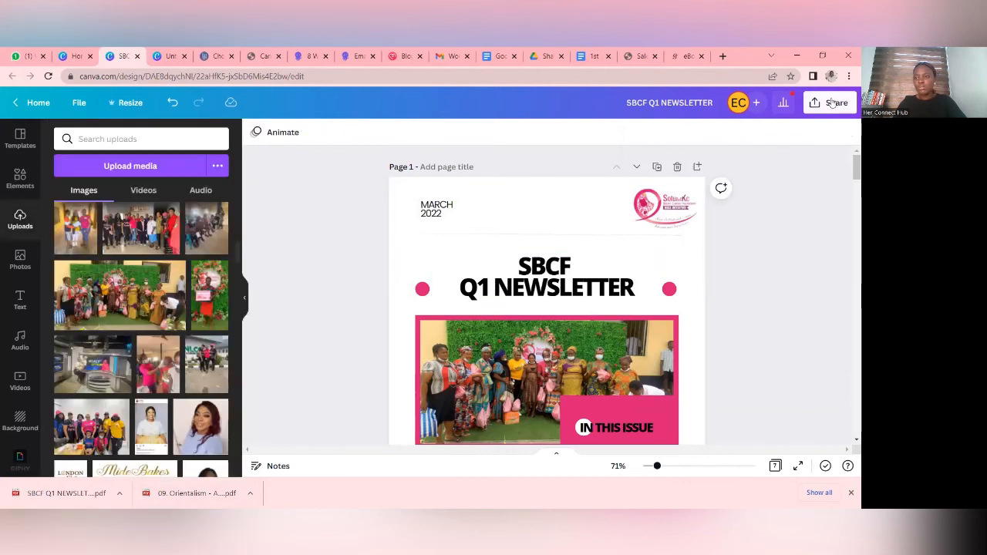
- Download only page 1 of the newsletter as a PNG image
{"action": "left_click", "coordinate": [832, 102]}
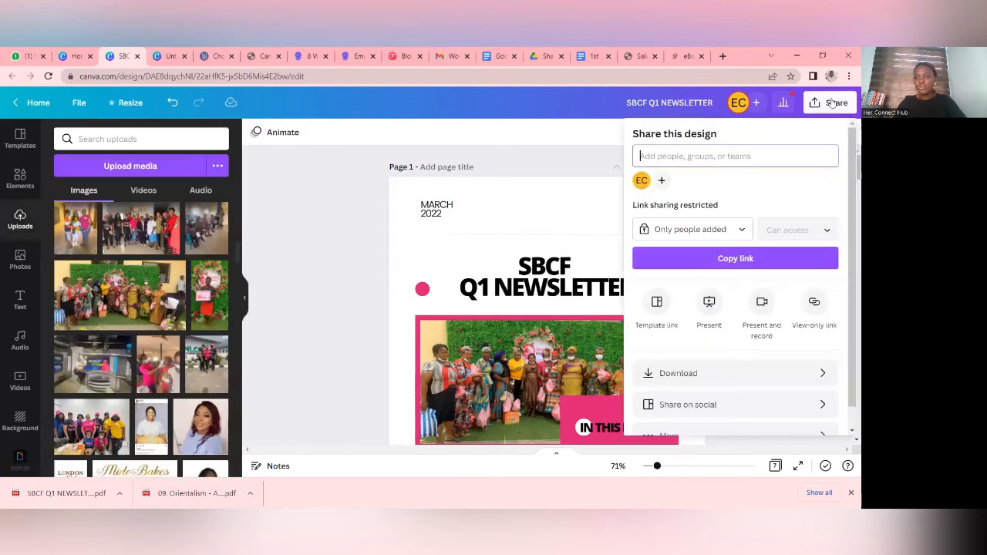
{"action": "left_click", "coordinate": [802, 372]}
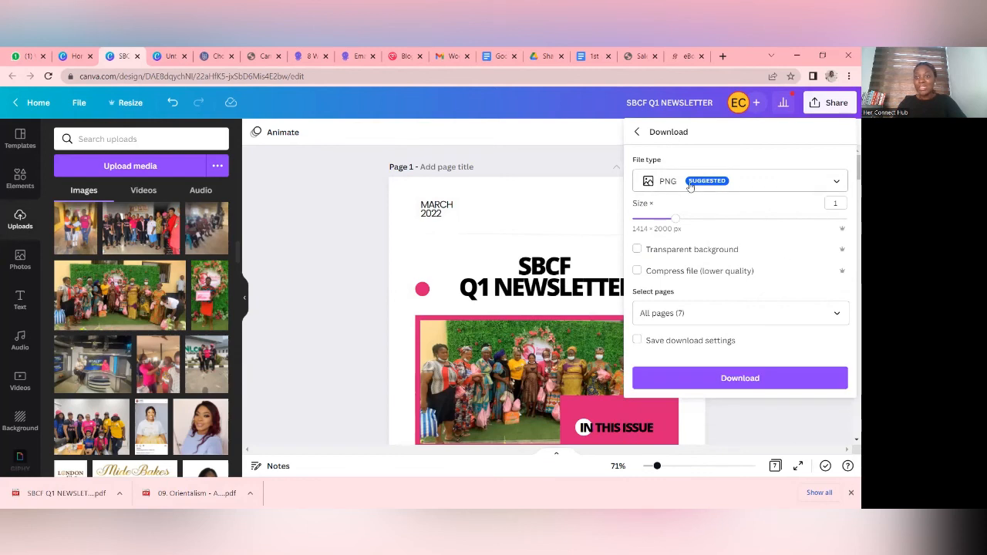
{"action": "left_click", "coordinate": [835, 316]}
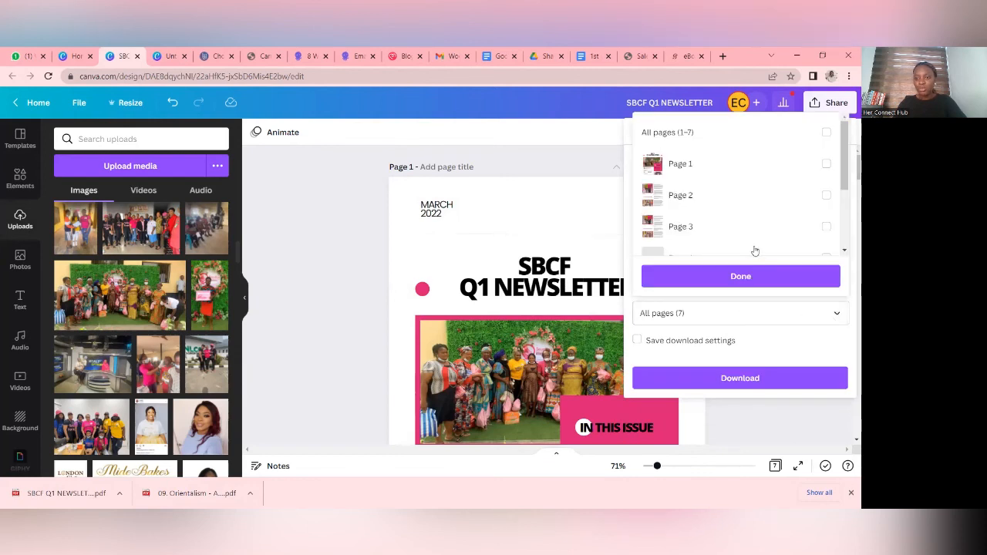
{"action": "left_click", "coordinate": [746, 165]}
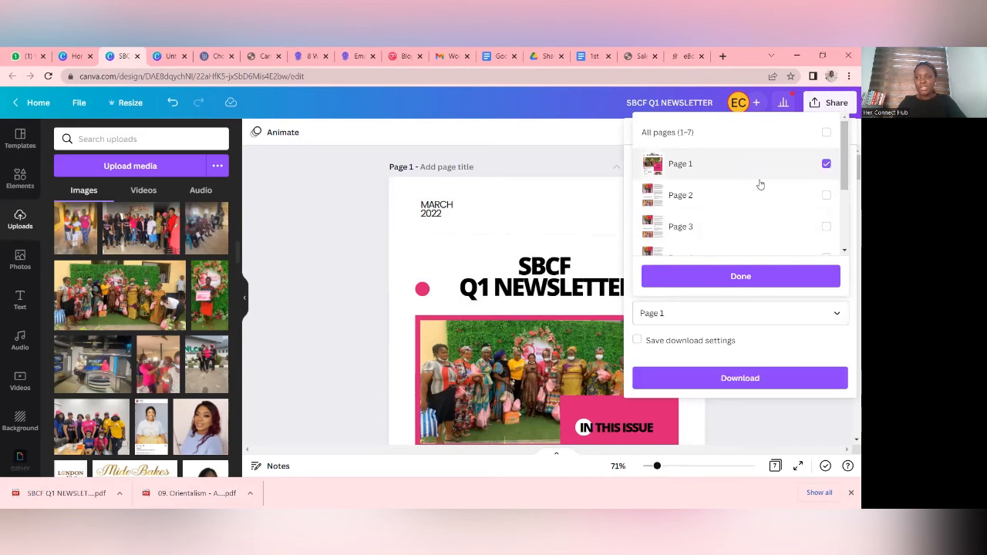
{"action": "left_click", "coordinate": [807, 275]}
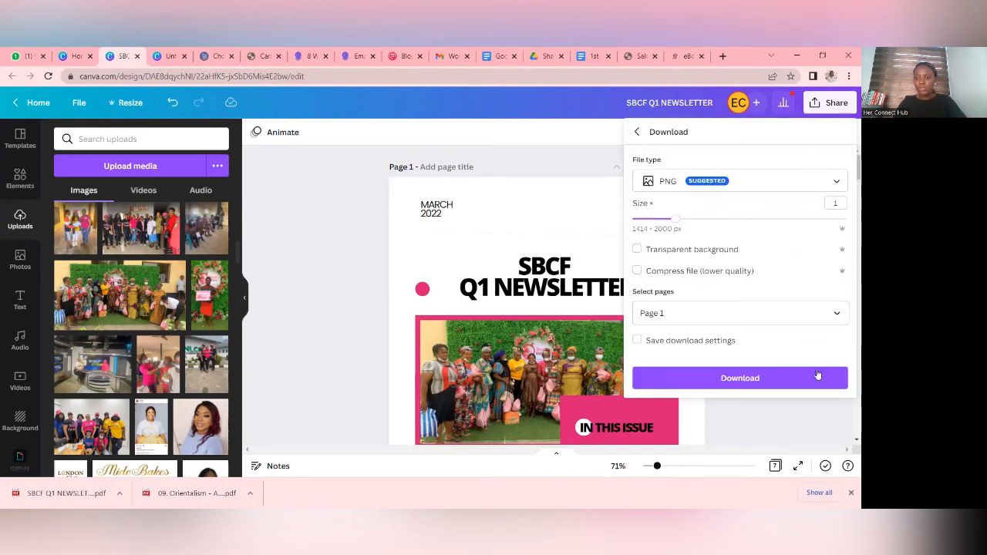
{"action": "left_click", "coordinate": [790, 377]}
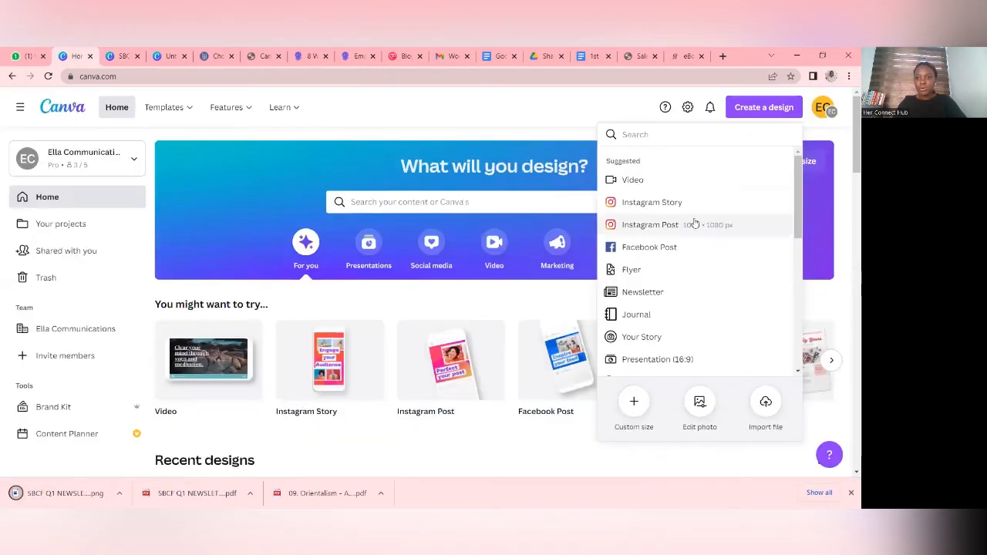
- Create a new Instagram Post design and search its templates for "mockup"
{"action": "left_click", "coordinate": [694, 225]}
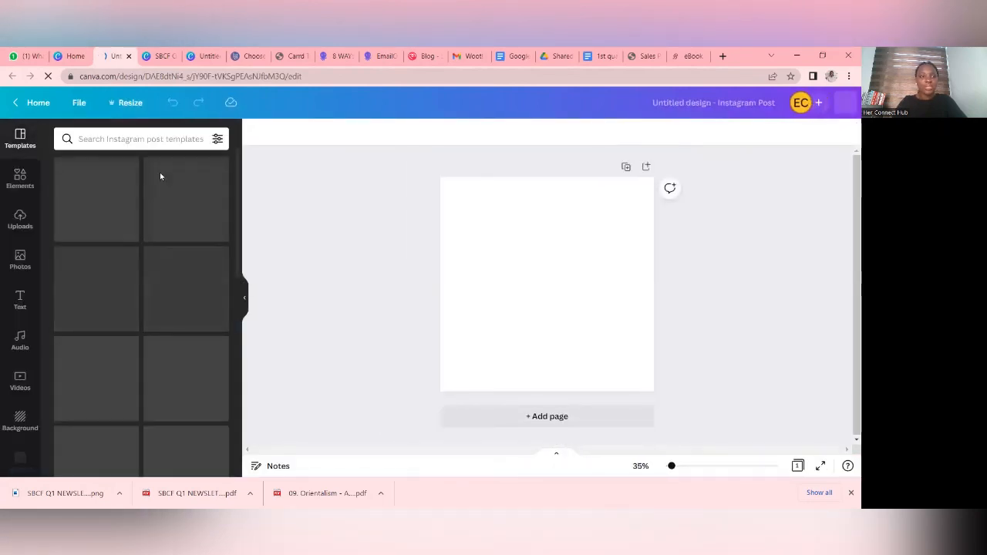
{"action": "left_click", "coordinate": [187, 139]}
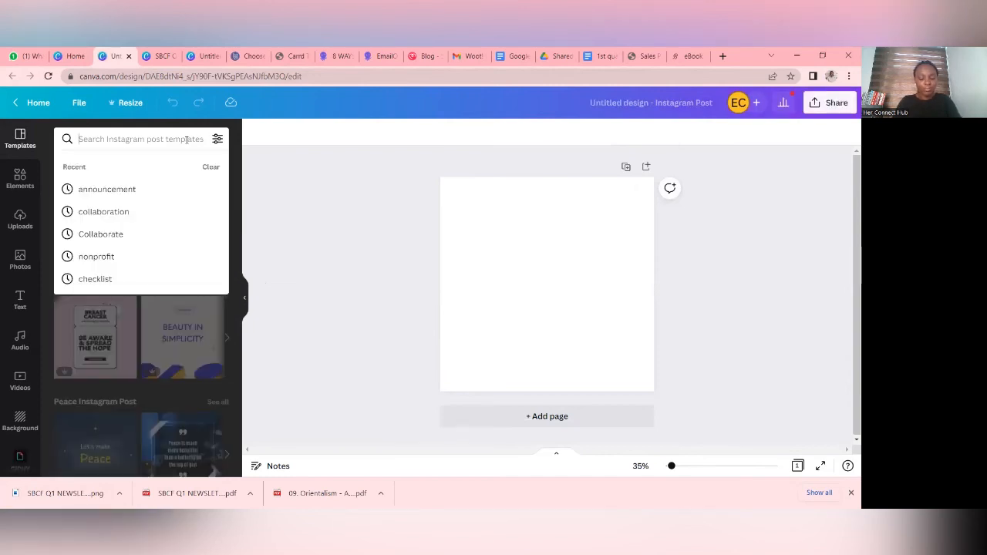
{"action": "type", "text": "mockup"}
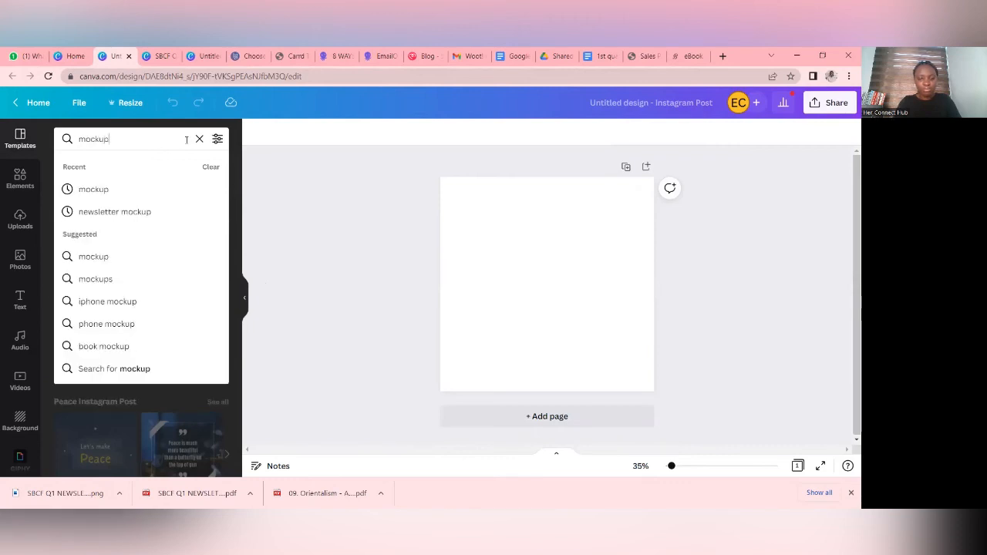
{"action": "key", "text": "Return"}
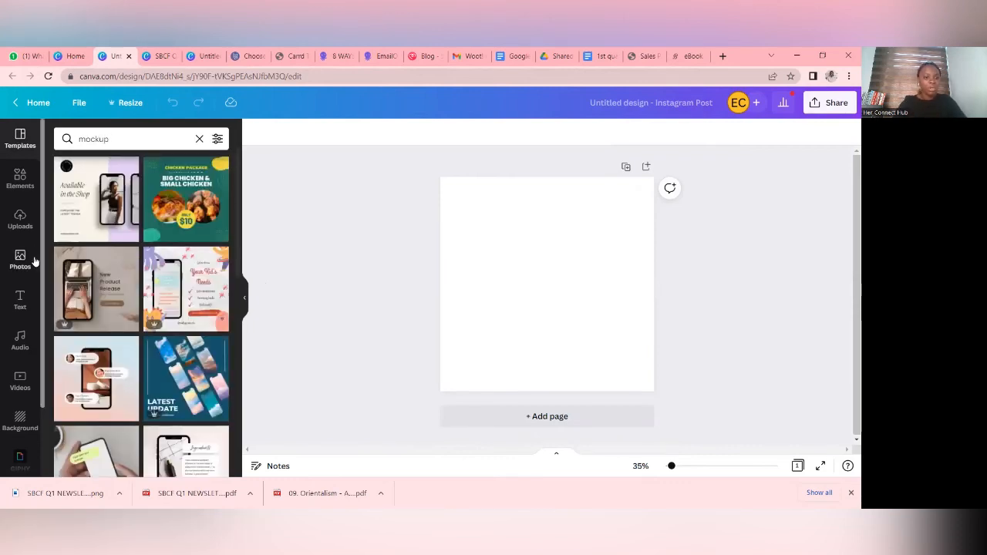
- Find the mockup template with a white Good Morning tablet beside a coffee cup and apply it to the blank page
{"action": "scroll", "coordinate": [171, 270], "scroll_direction": "down", "scroll_amount": 5}
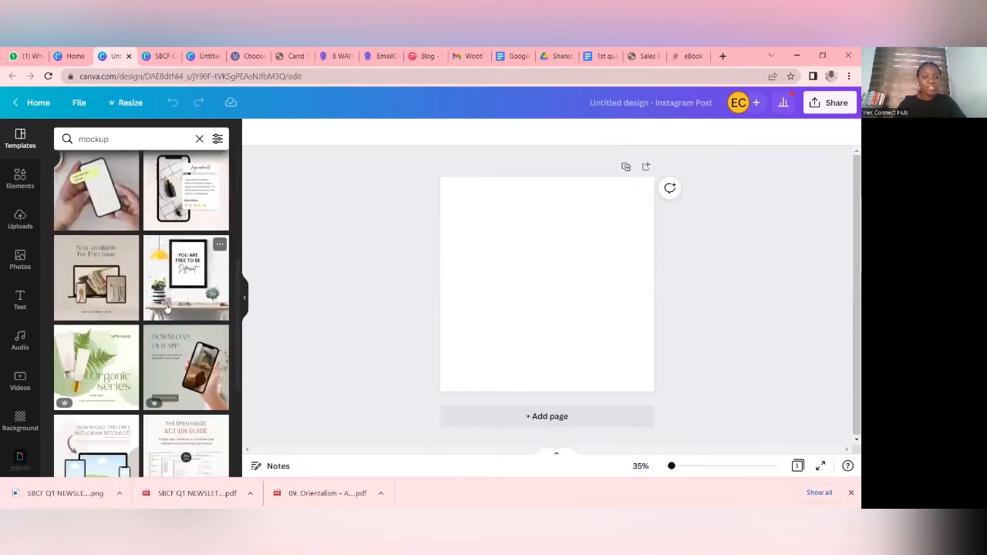
{"action": "scroll", "coordinate": [191, 406], "scroll_direction": "down", "scroll_amount": 10}
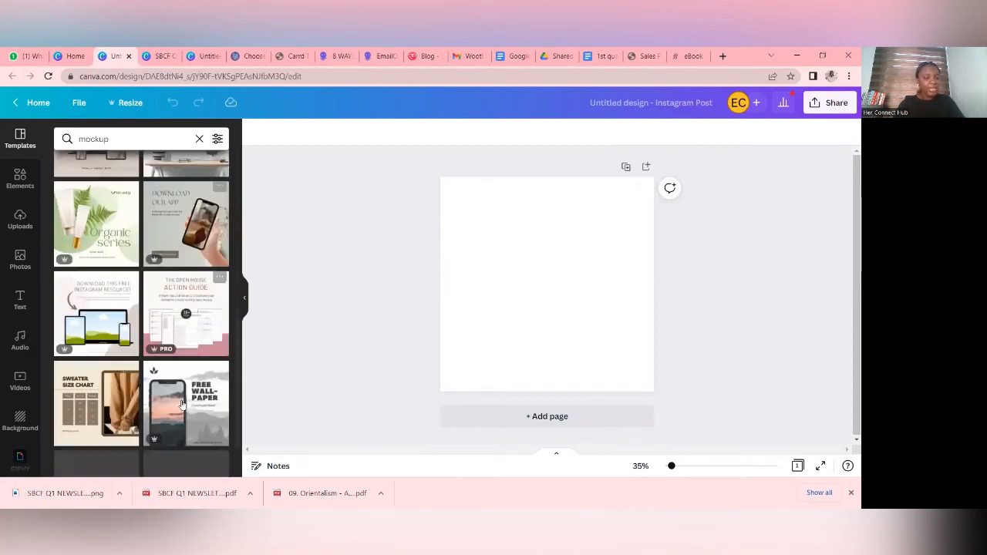
{"action": "scroll", "coordinate": [182, 402], "scroll_direction": "down", "scroll_amount": 15}
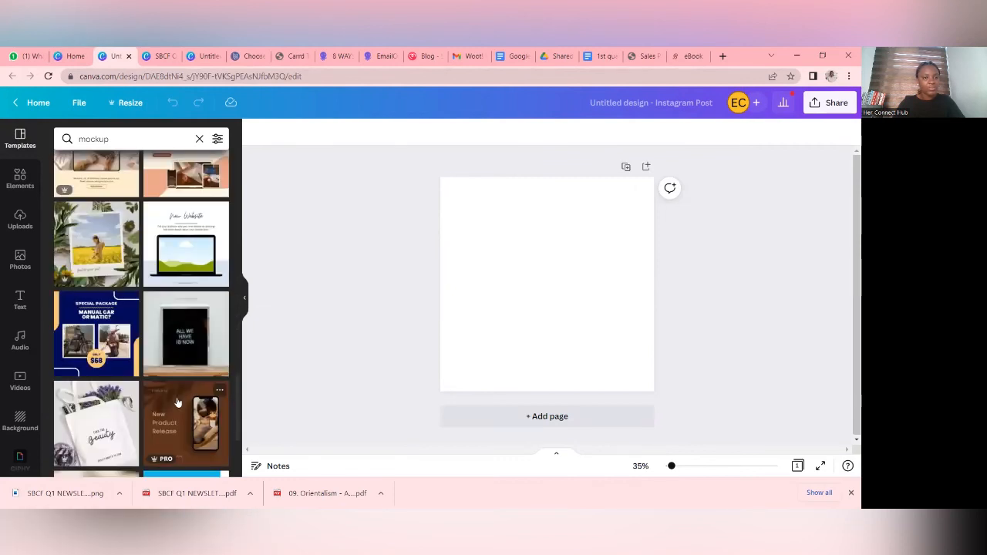
{"action": "scroll", "coordinate": [177, 402], "scroll_direction": "down", "scroll_amount": 1}
{"action": "scroll", "coordinate": [177, 403], "scroll_direction": "down", "scroll_amount": 5}
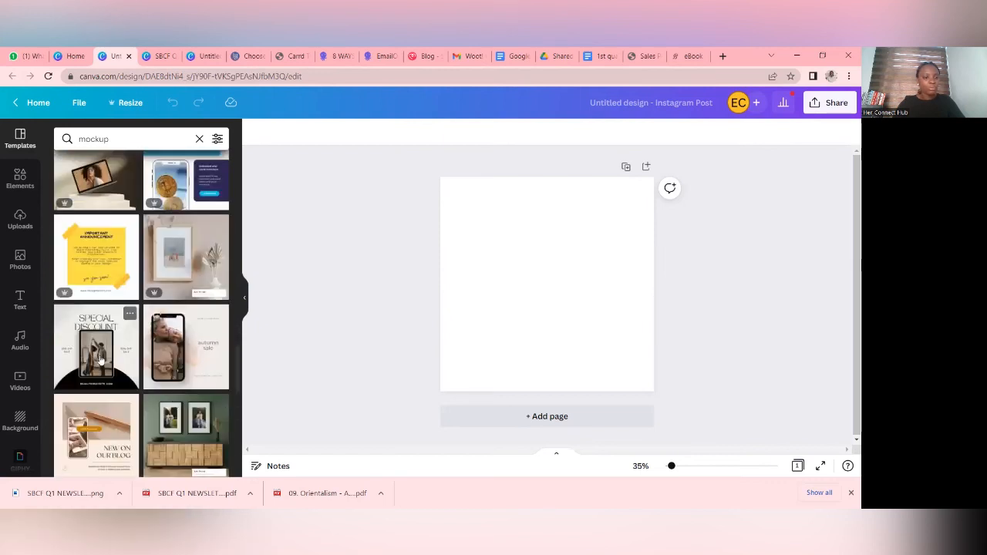
{"action": "scroll", "coordinate": [108, 357], "scroll_direction": "down", "scroll_amount": 5}
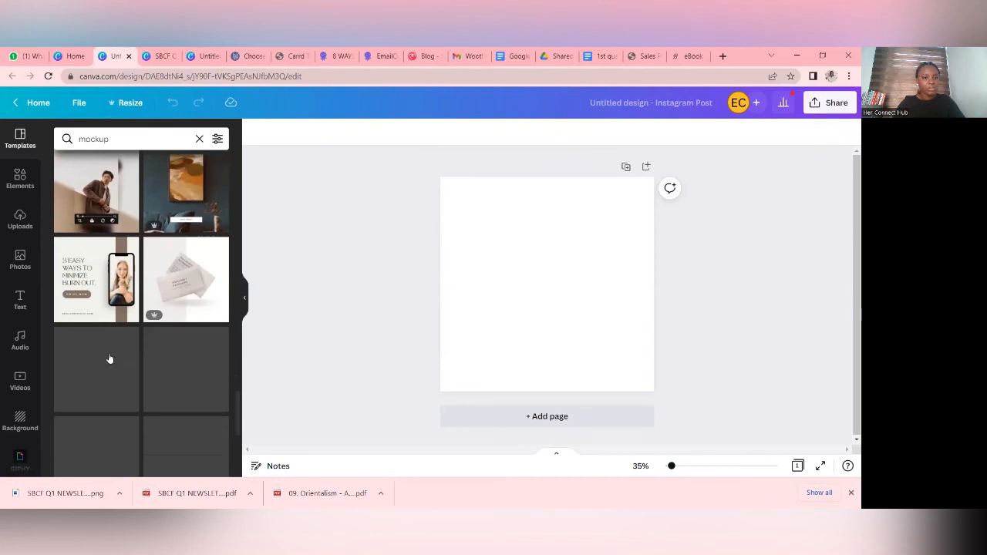
{"action": "scroll", "coordinate": [108, 357], "scroll_direction": "down", "scroll_amount": 8}
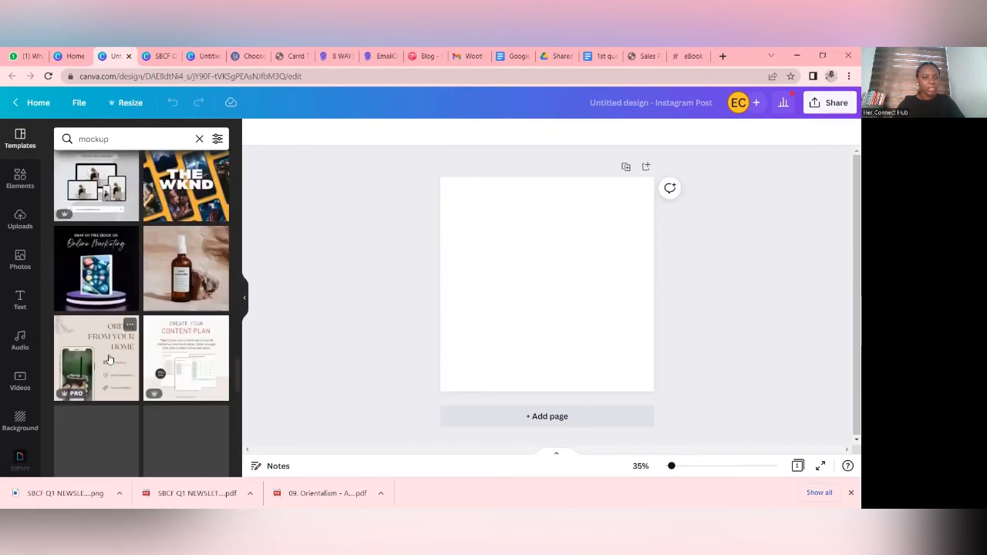
{"action": "scroll", "coordinate": [108, 357], "scroll_direction": "down", "scroll_amount": 5}
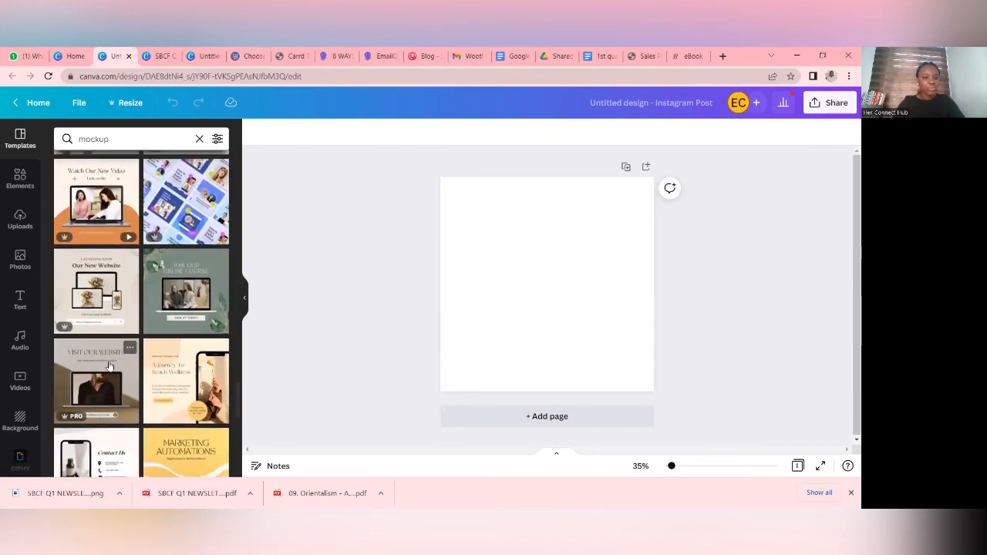
{"action": "scroll", "coordinate": [113, 374], "scroll_direction": "down", "scroll_amount": 6}
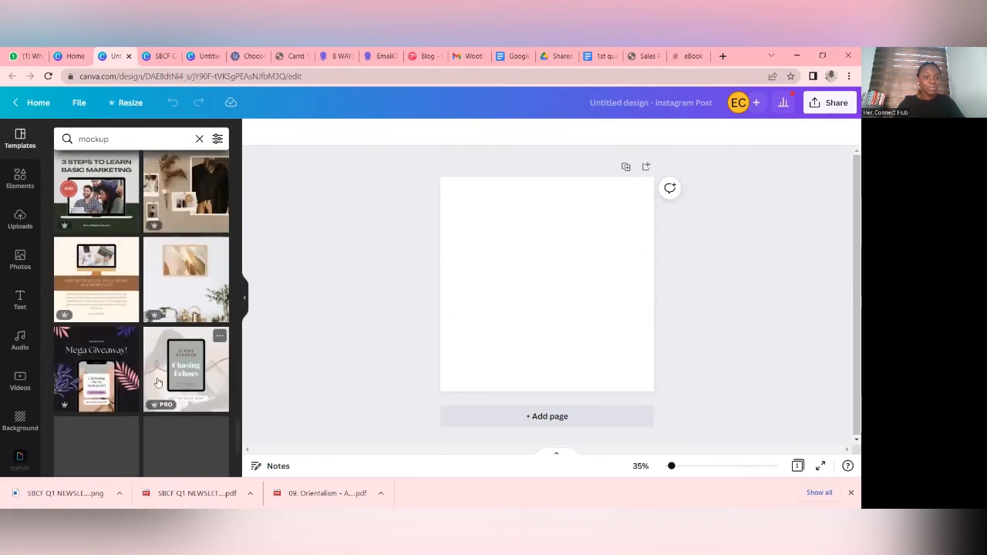
{"action": "scroll", "coordinate": [178, 428], "scroll_direction": "down", "scroll_amount": 5}
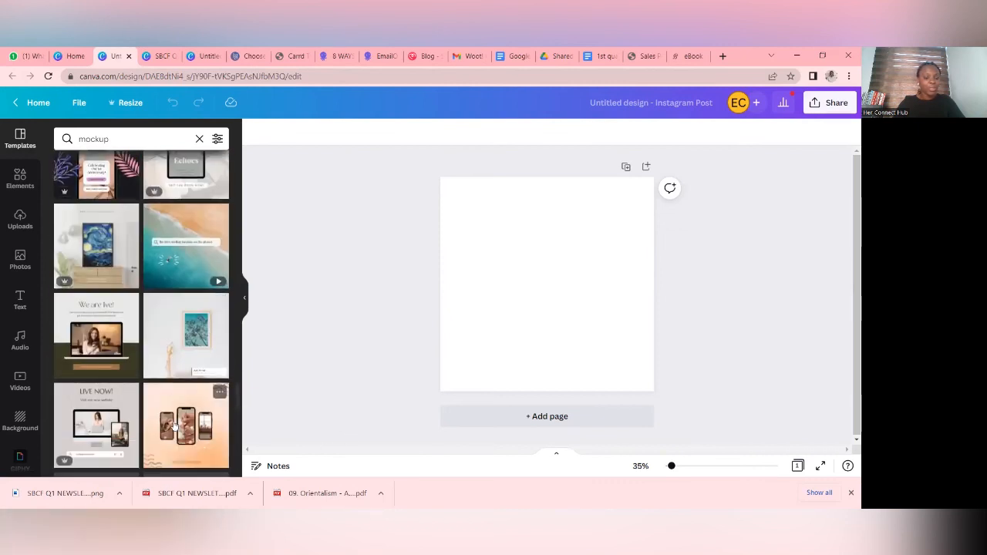
{"action": "scroll", "coordinate": [176, 420], "scroll_direction": "down", "scroll_amount": 7}
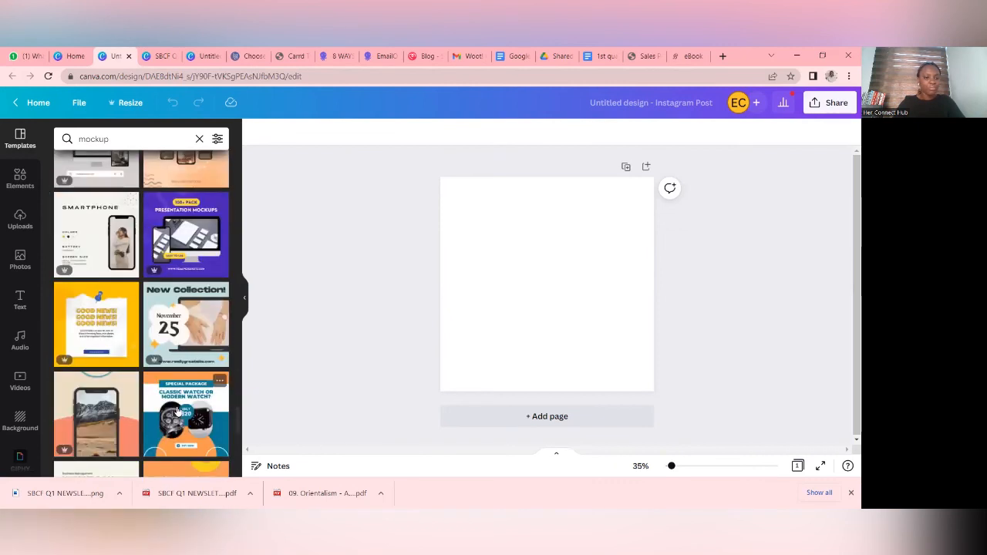
{"action": "scroll", "coordinate": [176, 407], "scroll_direction": "down", "scroll_amount": 5}
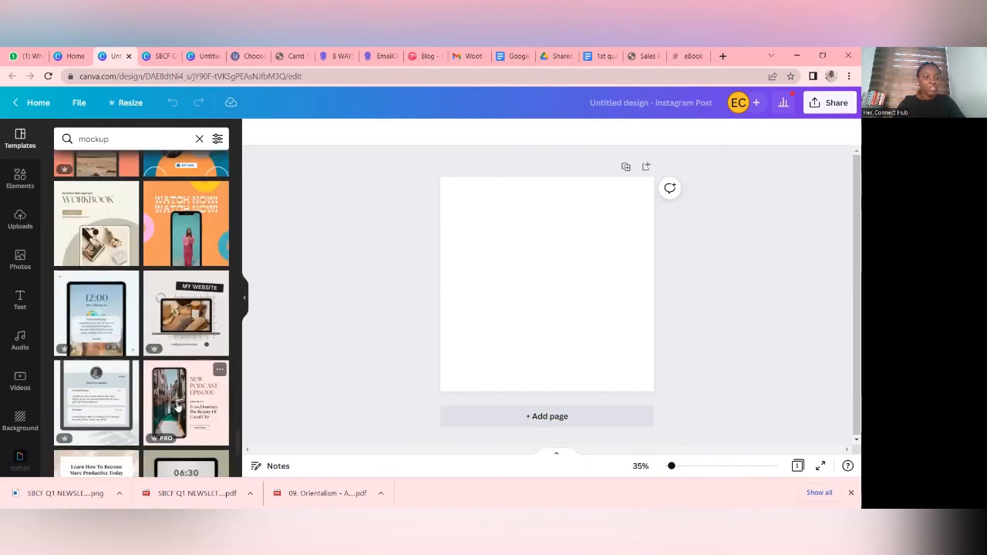
{"action": "scroll", "coordinate": [176, 407], "scroll_direction": "down", "scroll_amount": 10}
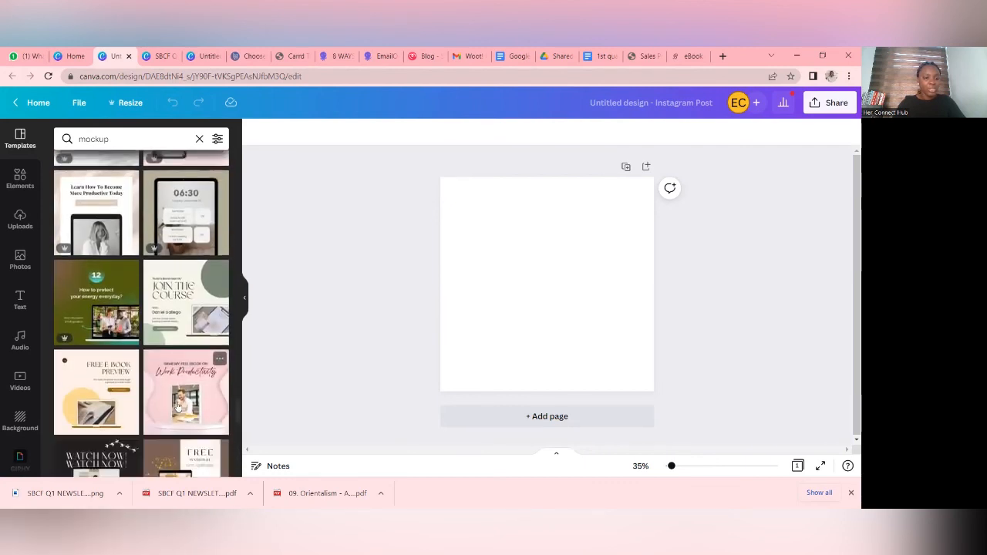
{"action": "scroll", "coordinate": [177, 407], "scroll_direction": "down", "scroll_amount": 6}
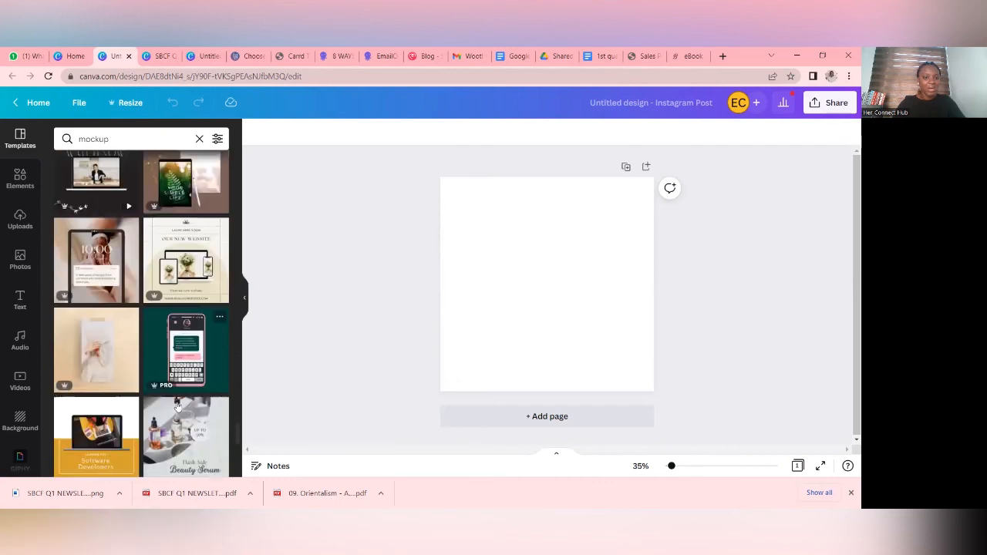
{"action": "scroll", "coordinate": [177, 406], "scroll_direction": "down", "scroll_amount": 6}
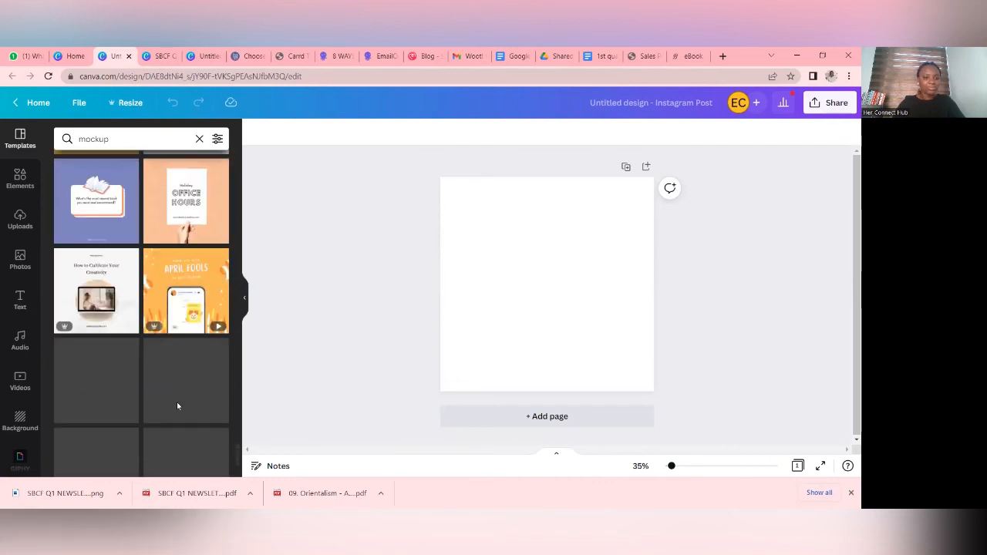
{"action": "scroll", "coordinate": [177, 407], "scroll_direction": "down", "scroll_amount": 6}
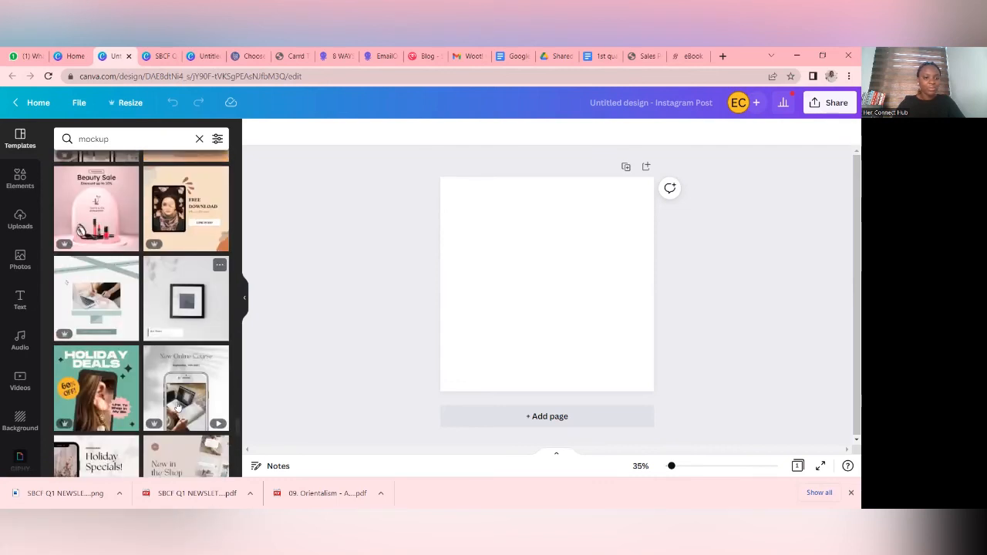
{"action": "scroll", "coordinate": [176, 406], "scroll_direction": "down", "scroll_amount": 3}
{"action": "scroll", "coordinate": [176, 406], "scroll_direction": "down", "scroll_amount": 10}
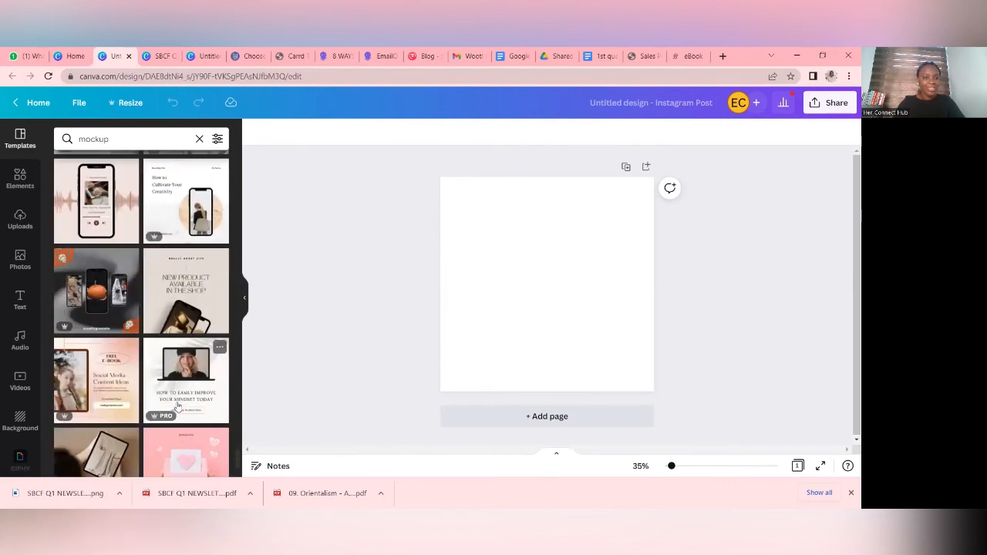
{"action": "scroll", "coordinate": [176, 407], "scroll_direction": "down", "scroll_amount": 2}
{"action": "scroll", "coordinate": [176, 407], "scroll_direction": "down", "scroll_amount": 3}
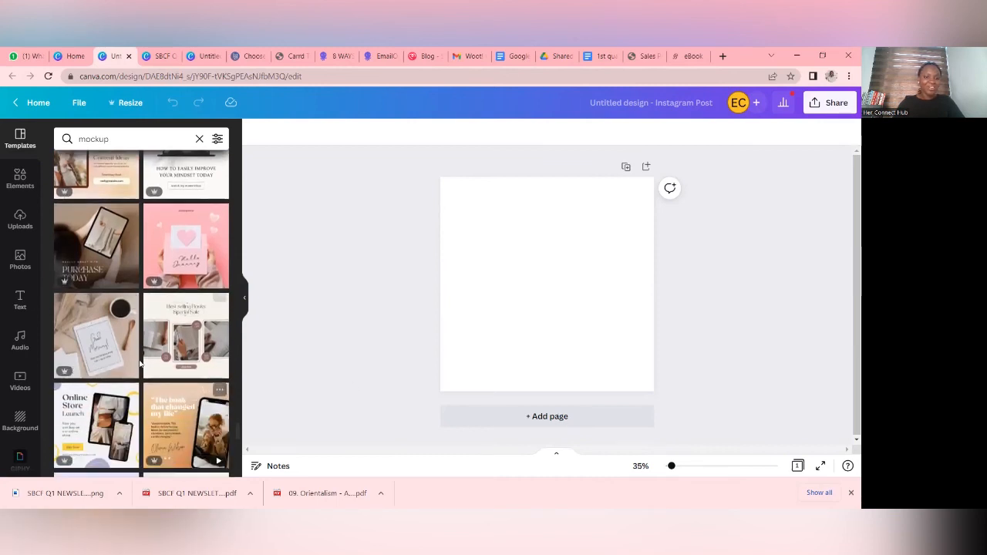
{"action": "scroll", "coordinate": [140, 363], "scroll_direction": "down", "scroll_amount": 5}
{"action": "scroll", "coordinate": [140, 363], "scroll_direction": "down", "scroll_amount": 2}
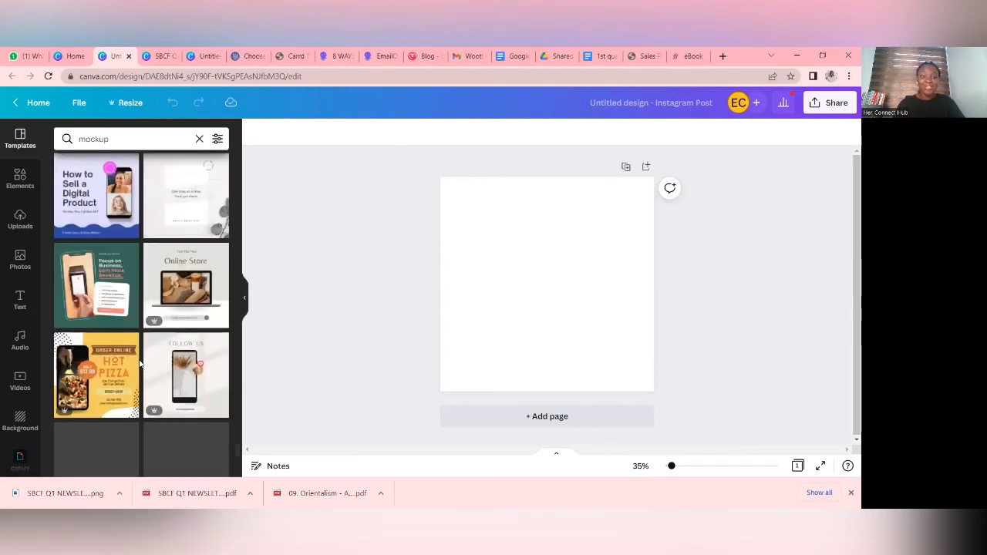
{"action": "scroll", "coordinate": [116, 309], "scroll_direction": "up", "scroll_amount": 4}
{"action": "left_click", "coordinate": [101, 248]}
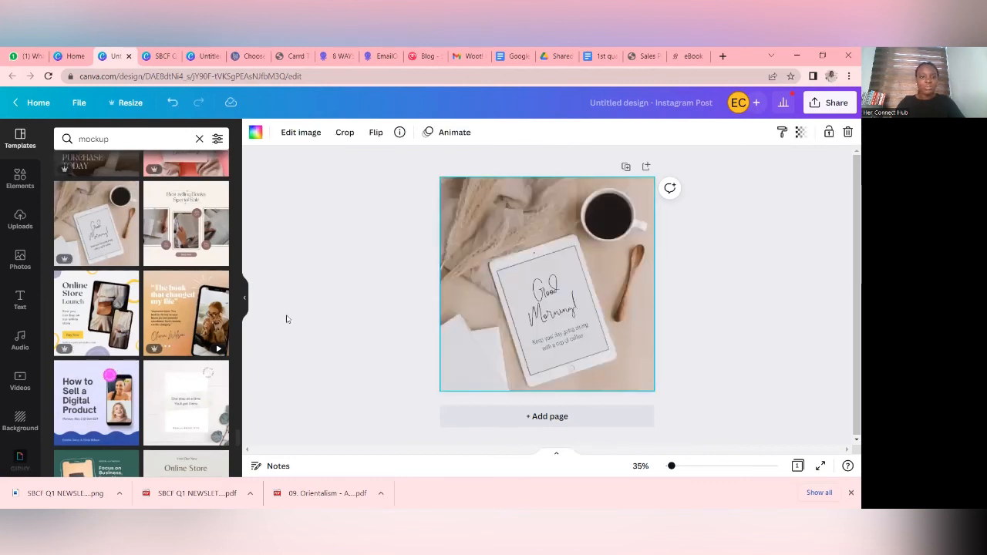
- Delete the Good Morning heading and the small text line below it from the tablet screen
{"action": "left_click", "coordinate": [571, 341]}
{"action": "left_click", "coordinate": [849, 133]}
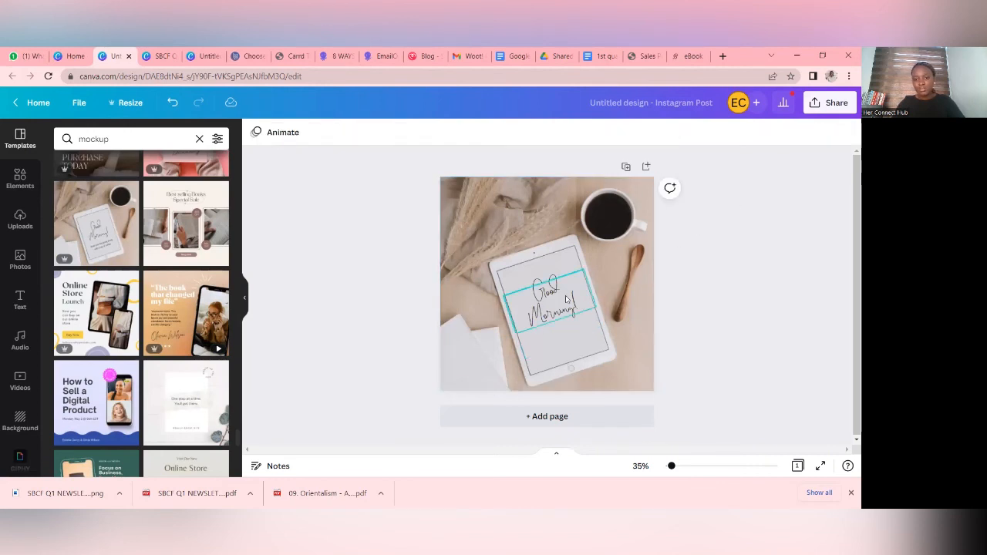
{"action": "left_click", "coordinate": [848, 133]}
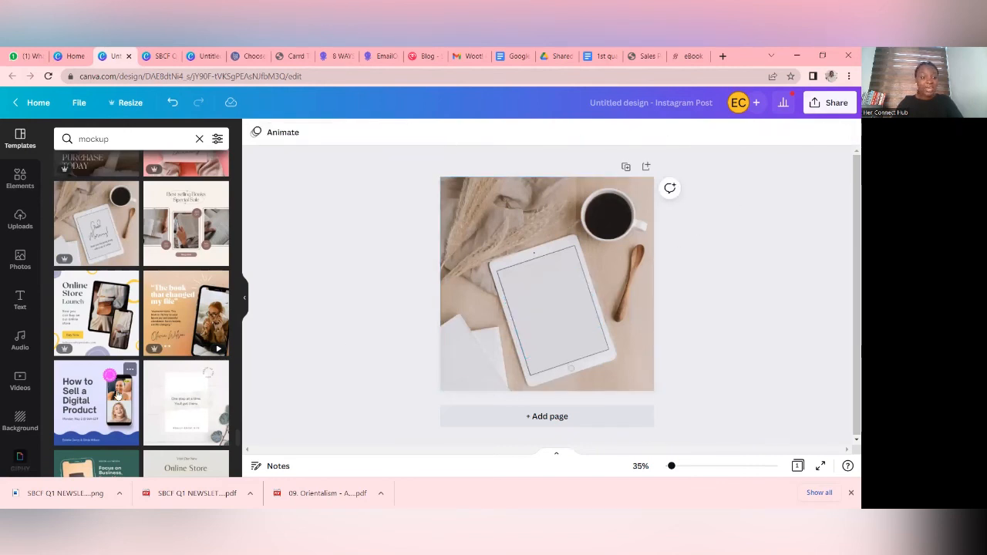
{"action": "scroll", "coordinate": [121, 386], "scroll_direction": "down", "scroll_amount": 4}
{"action": "scroll", "coordinate": [121, 385], "scroll_direction": "down", "scroll_amount": 8}
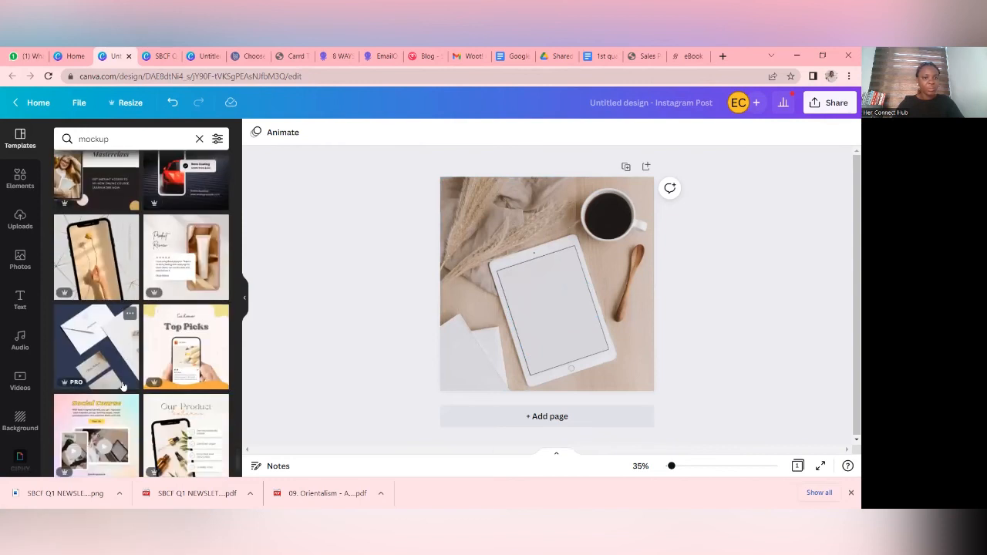
{"action": "scroll", "coordinate": [120, 393], "scroll_direction": "down", "scroll_amount": 5}
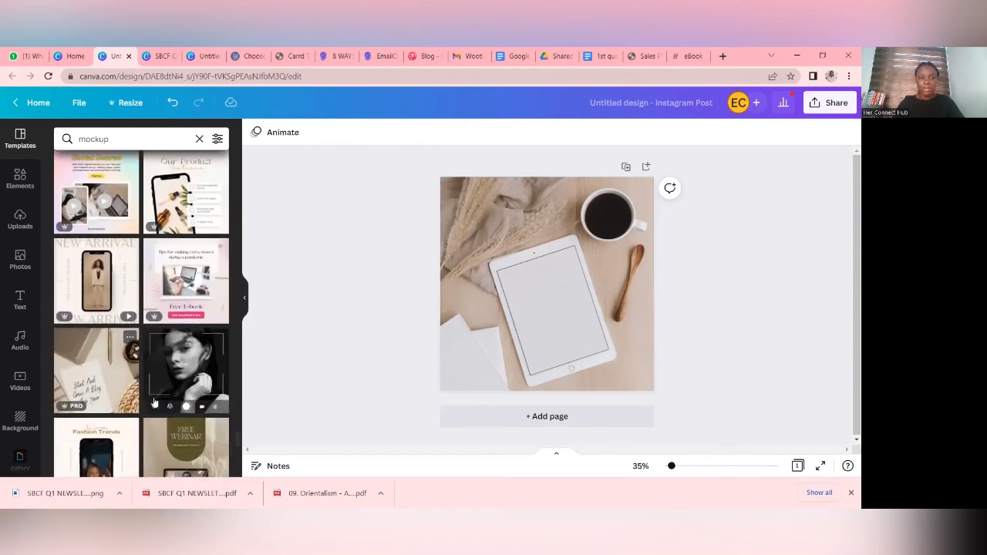
{"action": "left_click", "coordinate": [547, 321]}
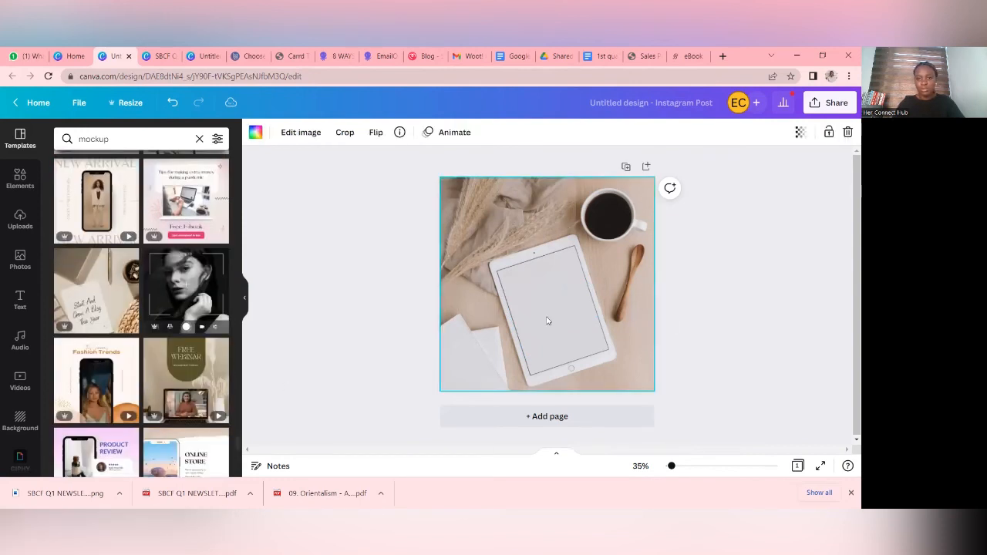
{"action": "left_click", "coordinate": [687, 314]}
- Search the elements for "grid" and add the single-cell photo grid to the page
{"action": "left_click", "coordinate": [18, 191]}
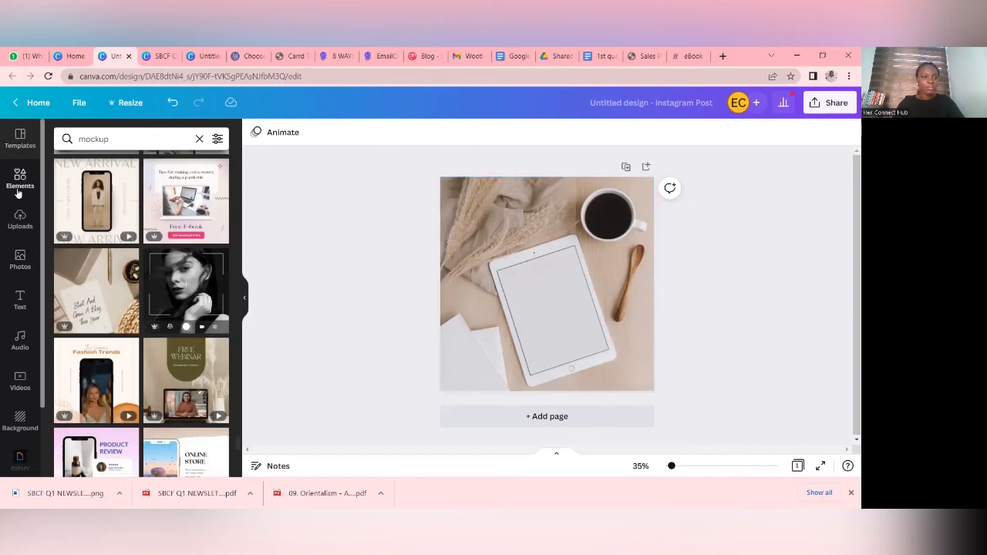
{"action": "left_click", "coordinate": [133, 173]}
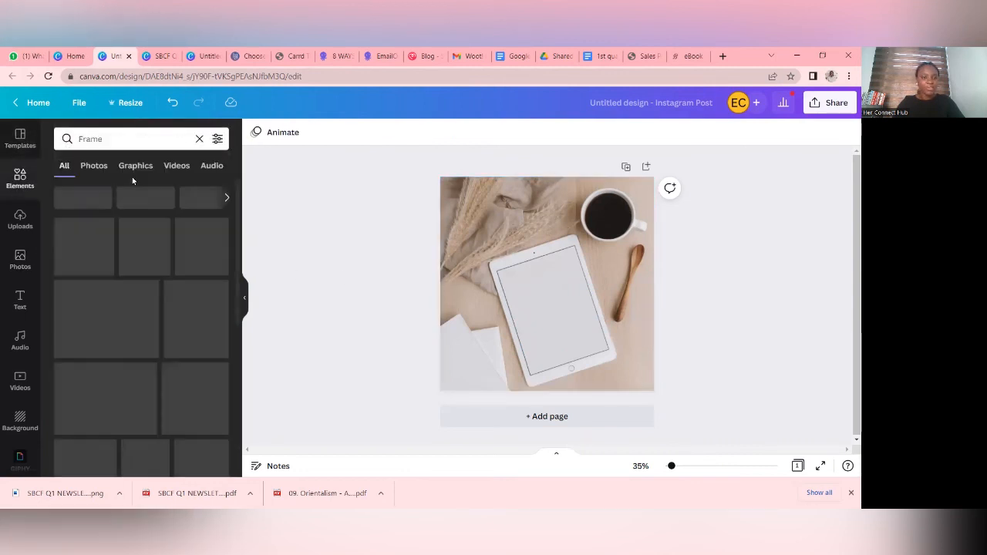
{"action": "scroll", "coordinate": [182, 269], "scroll_direction": "down", "scroll_amount": 2}
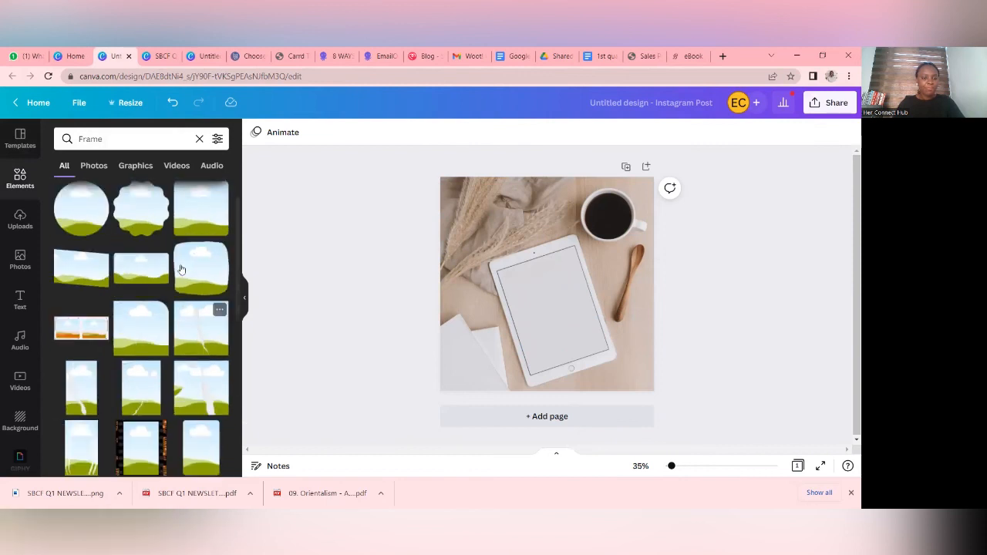
{"action": "scroll", "coordinate": [96, 227], "scroll_direction": "down", "scroll_amount": 1}
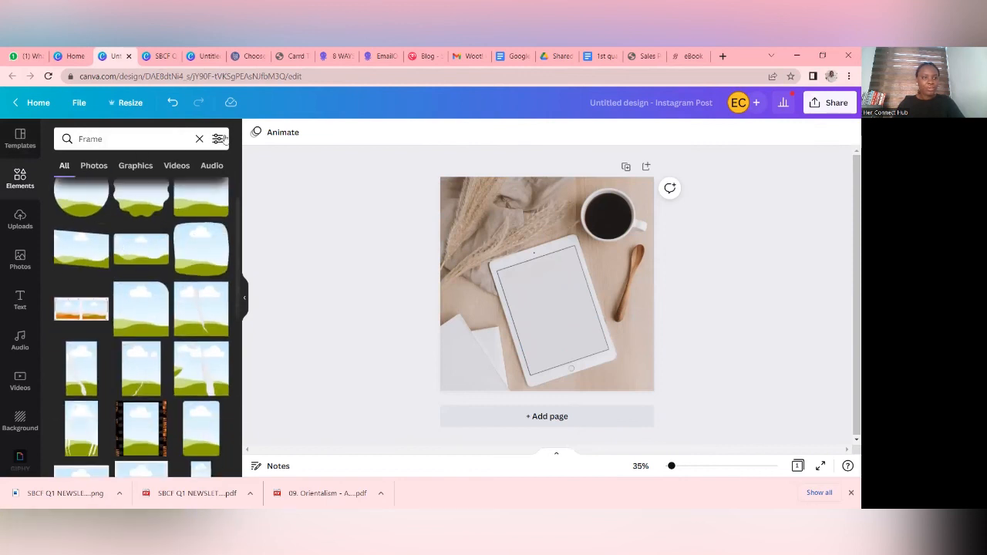
{"action": "left_click", "coordinate": [198, 139]}
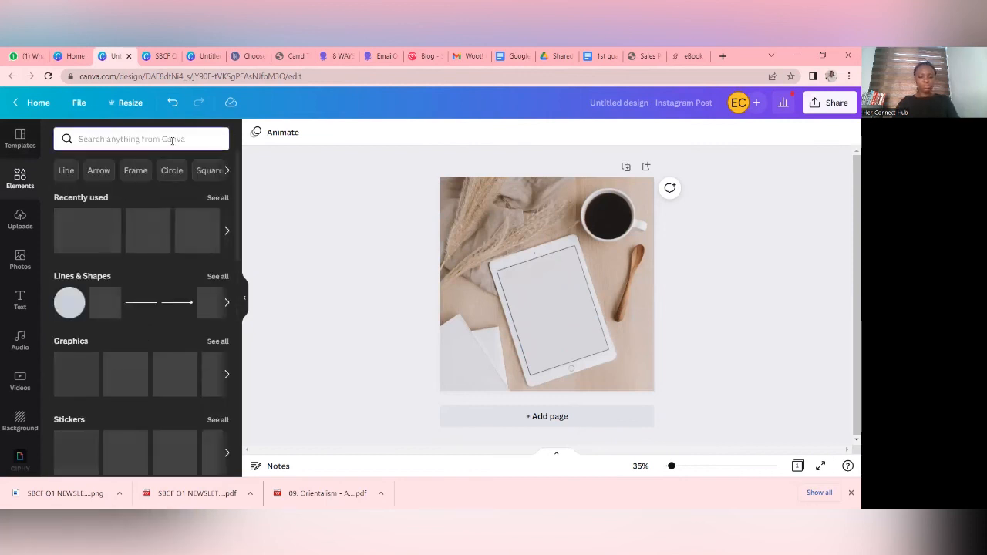
{"action": "type", "text": "grid"}
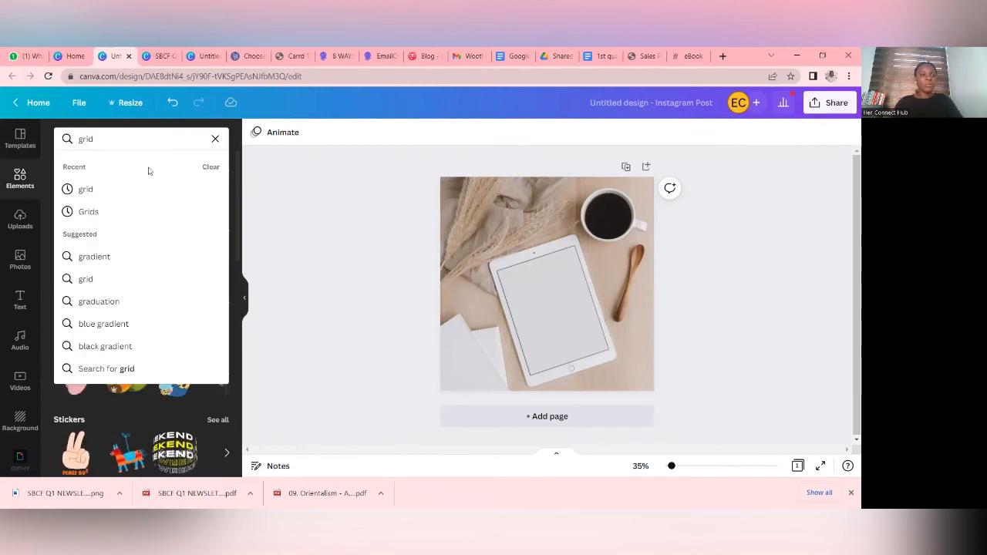
{"action": "key", "text": "Return"}
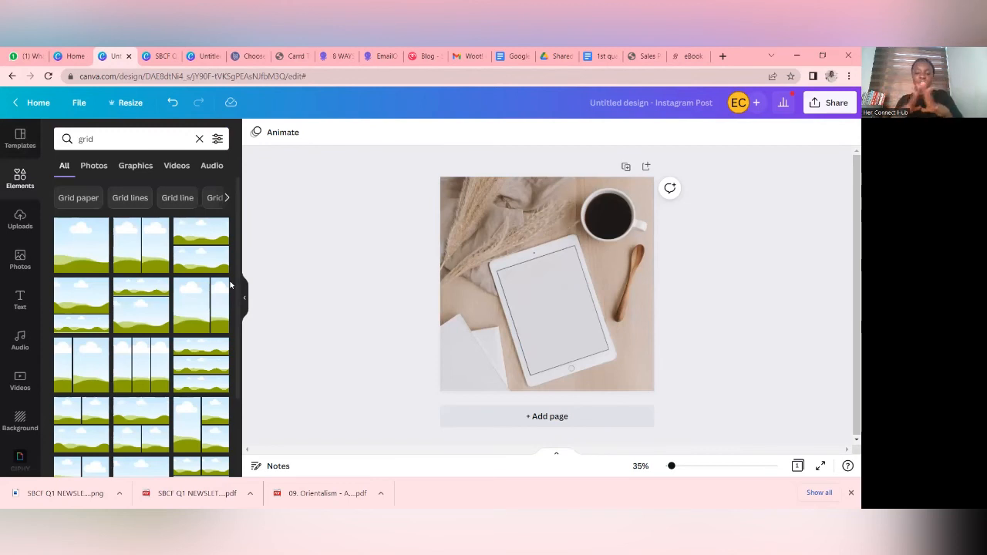
{"action": "left_click", "coordinate": [74, 261]}
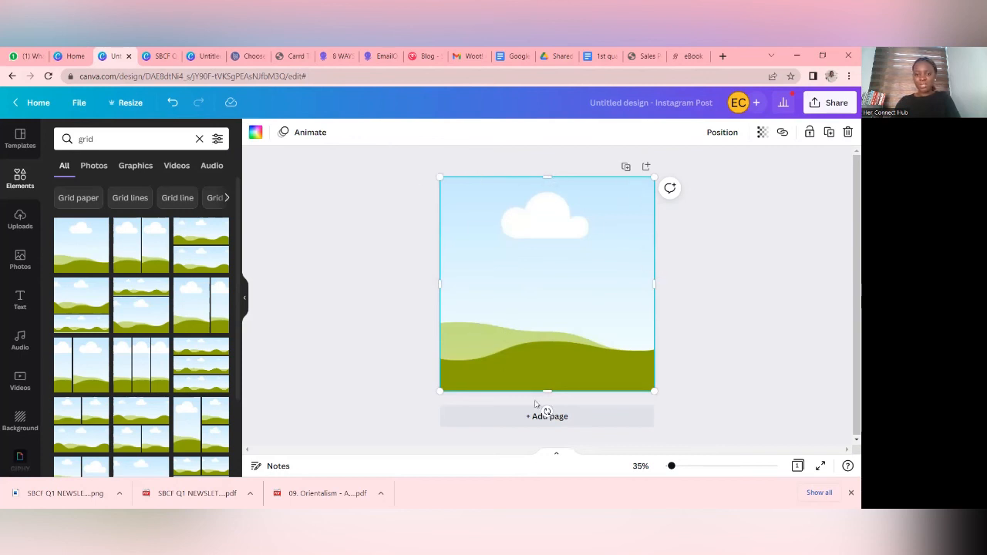
- Shrink the grid to a small portrait rectangle over the tablet and rotate it to match the tablet's tilt
{"action": "left_click_drag", "start_coordinate": [552, 391], "coordinate": [551, 331]}
{"action": "left_click_drag", "start_coordinate": [440, 253], "coordinate": [529, 249]}
{"action": "left_click_drag", "start_coordinate": [655, 249], "coordinate": [604, 253]}
{"action": "mouse_move", "coordinate": [566, 329]}
{"action": "left_mouse_down"}
{"action": "mouse_move", "coordinate": [571, 278]}
{"action": "mouse_move", "coordinate": [565, 334]}
{"action": "left_mouse_up"}
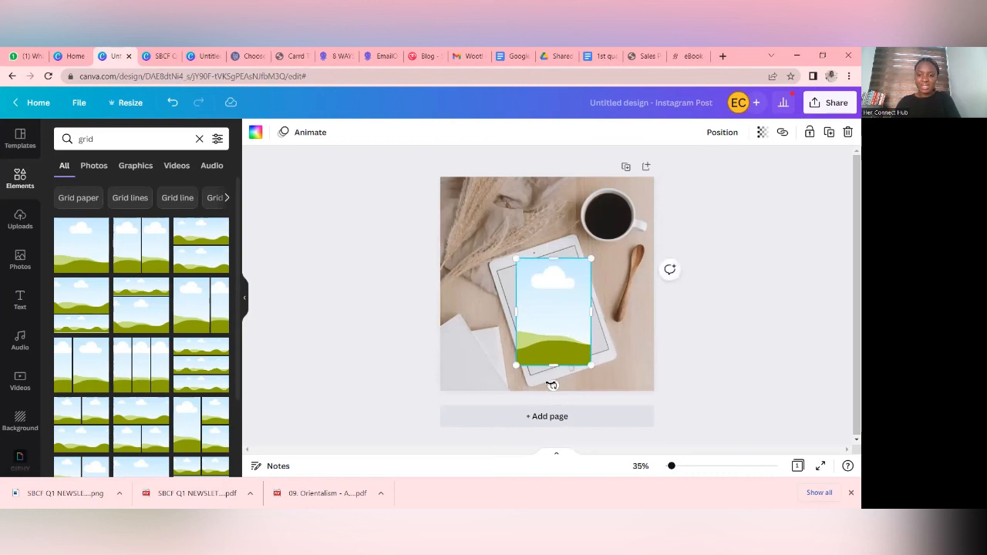
{"action": "left_click_drag", "start_coordinate": [552, 385], "coordinate": [571, 361]}
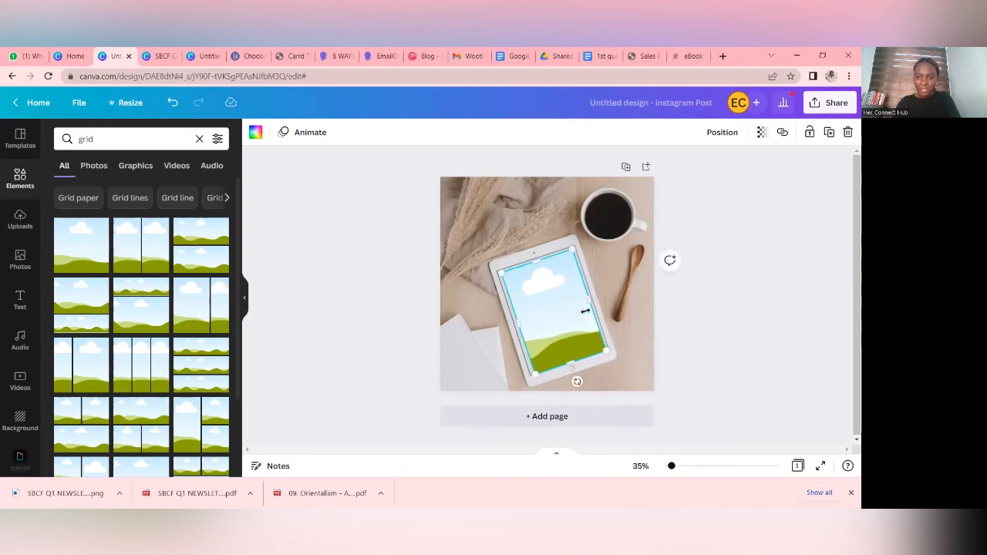
- Extend the grid's side and upper edges to the outline on the tablet screen and fine-tune its rotation
{"action": "left_click_drag", "start_coordinate": [588, 303], "coordinate": [590, 303]}
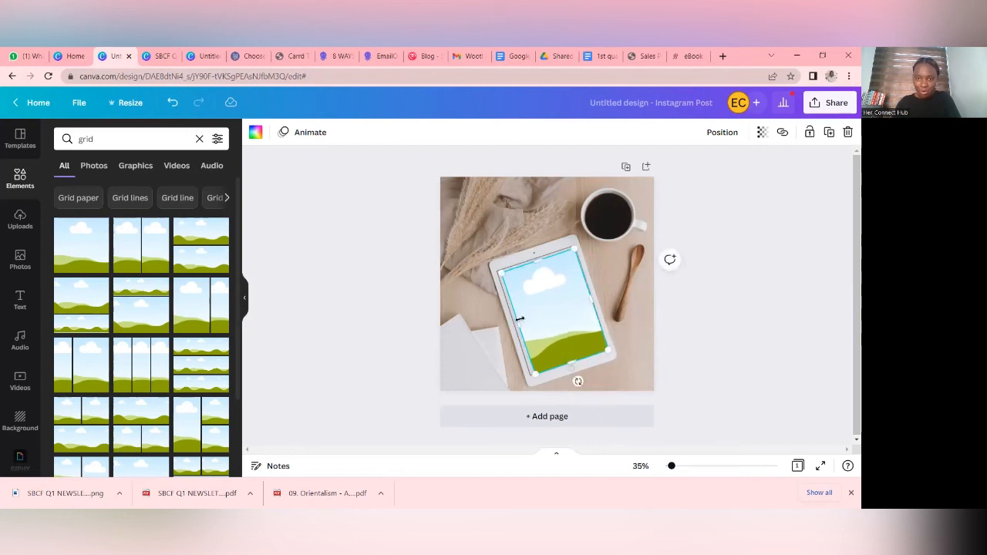
{"action": "left_click_drag", "start_coordinate": [519, 320], "coordinate": [516, 321]}
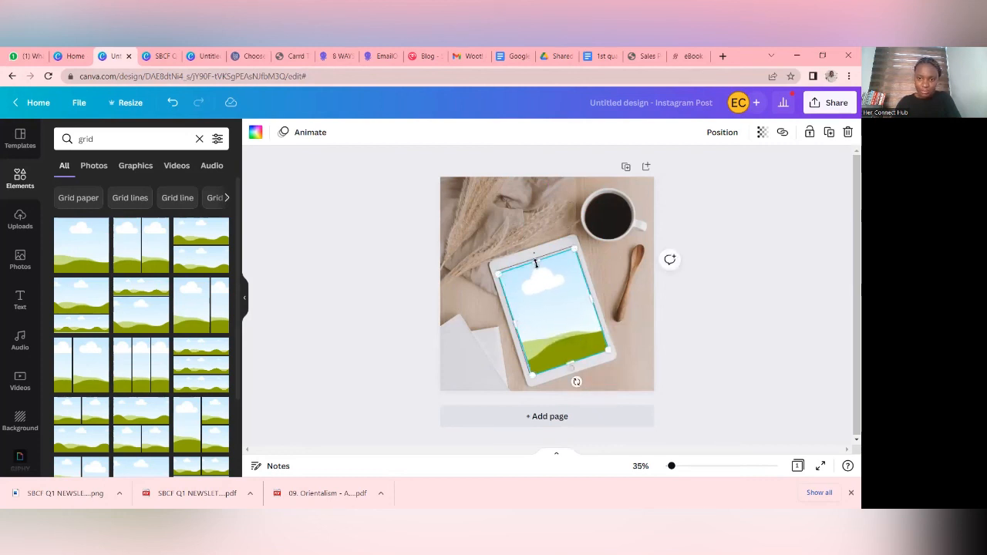
{"action": "left_click_drag", "start_coordinate": [535, 263], "coordinate": [535, 260]}
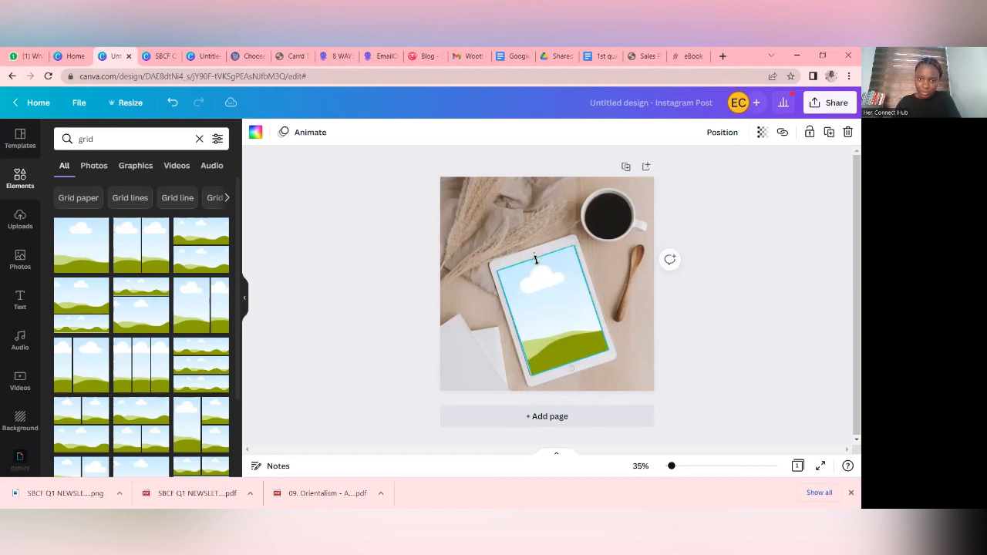
{"action": "left_click", "coordinate": [747, 334]}
{"action": "left_click", "coordinate": [569, 328]}
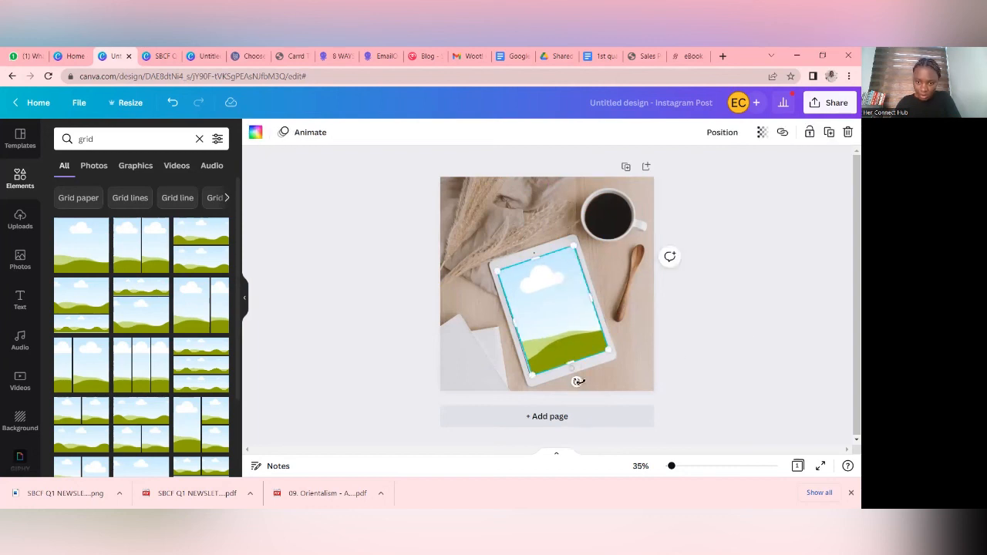
{"action": "left_click_drag", "start_coordinate": [577, 381], "coordinate": [581, 379]}
{"action": "left_click", "coordinate": [741, 353]}
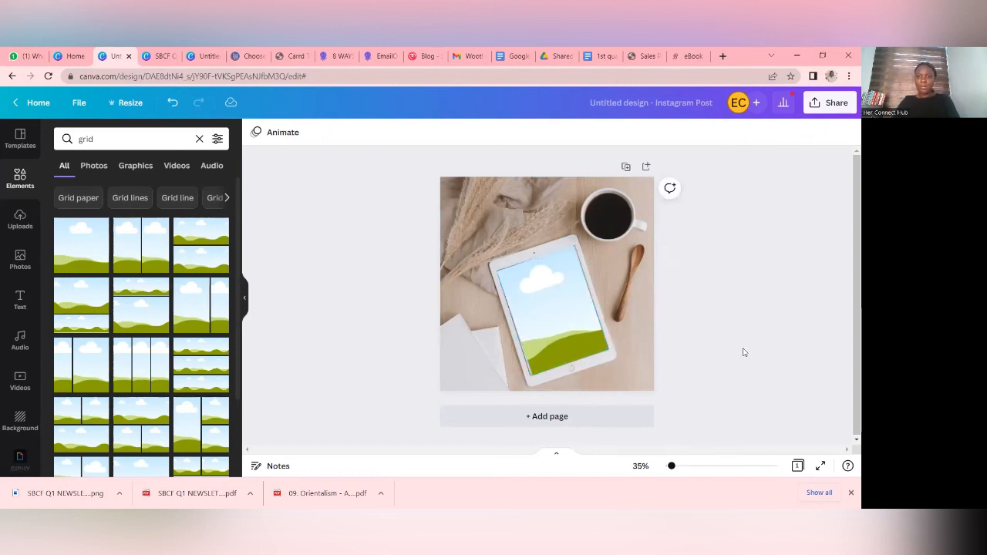
- Pull the grid's lower and right edges slightly inward so it sits within the tablet screen's outline
{"action": "left_click", "coordinate": [540, 324]}
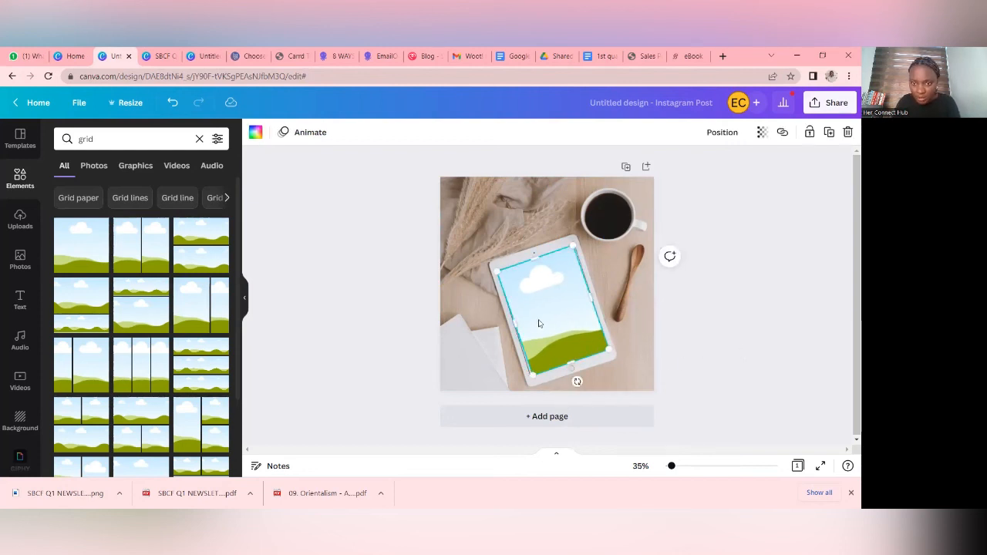
{"action": "left_click", "coordinate": [741, 337]}
{"action": "left_click", "coordinate": [587, 337]}
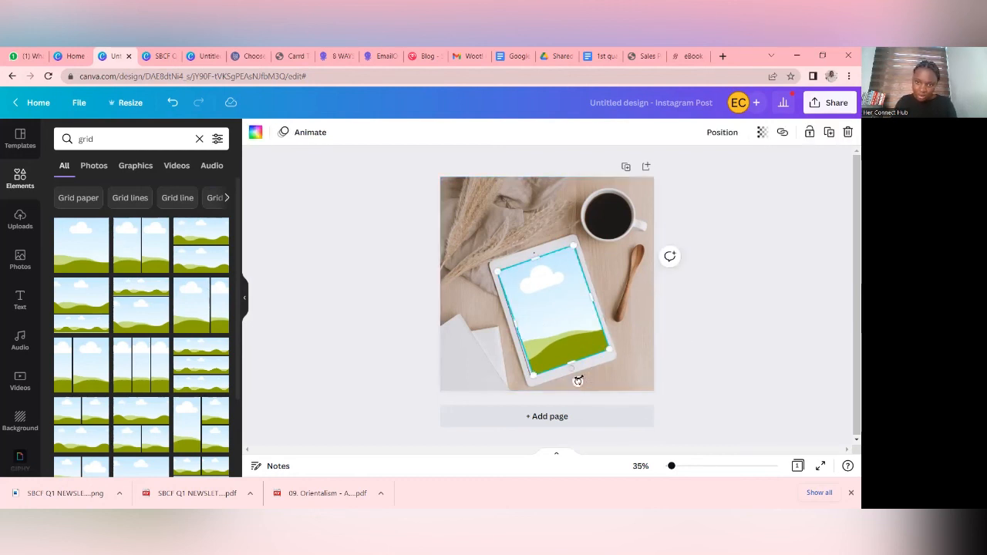
{"action": "mouse_move", "coordinate": [571, 362]}
{"action": "left_mouse_down"}
{"action": "mouse_move", "coordinate": [562, 353]}
{"action": "mouse_move", "coordinate": [566, 363]}
{"action": "left_mouse_up"}
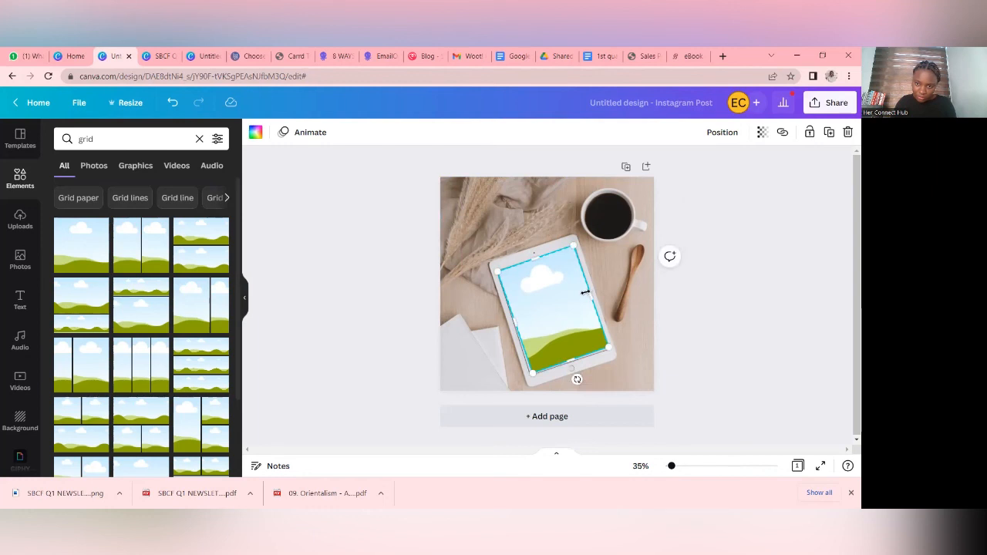
{"action": "left_click_drag", "start_coordinate": [592, 295], "coordinate": [588, 297]}
{"action": "left_click", "coordinate": [730, 345]}
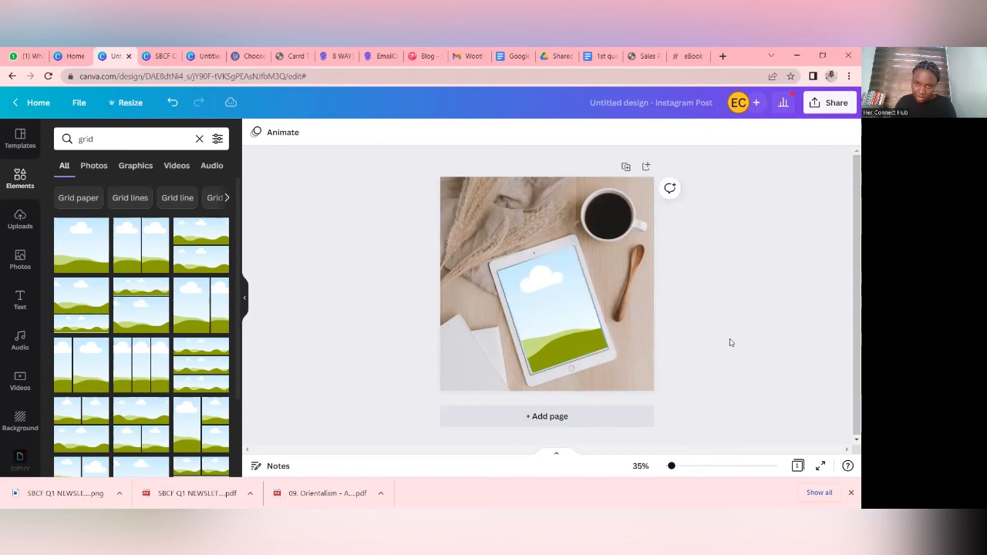
{"action": "left_click", "coordinate": [585, 349]}
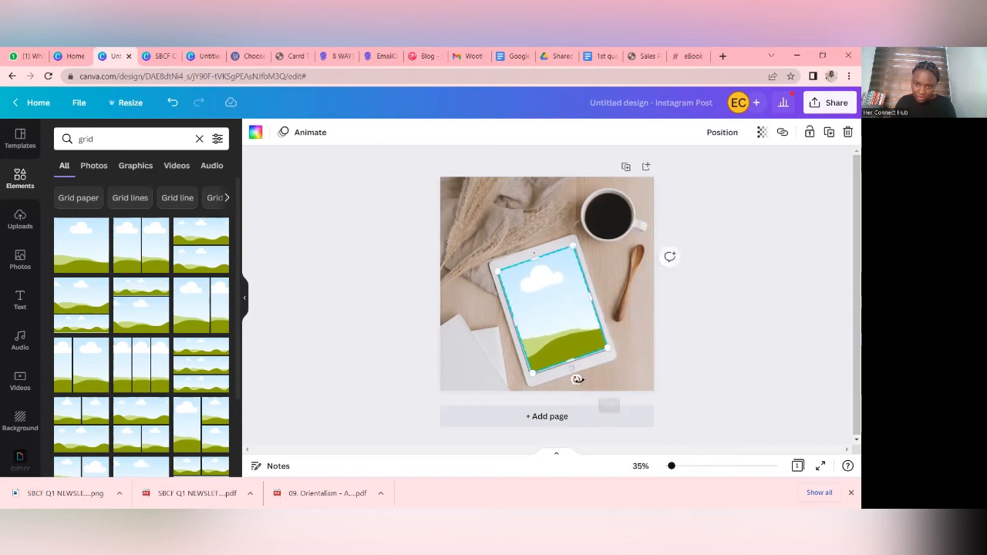
{"action": "left_click", "coordinate": [778, 349]}
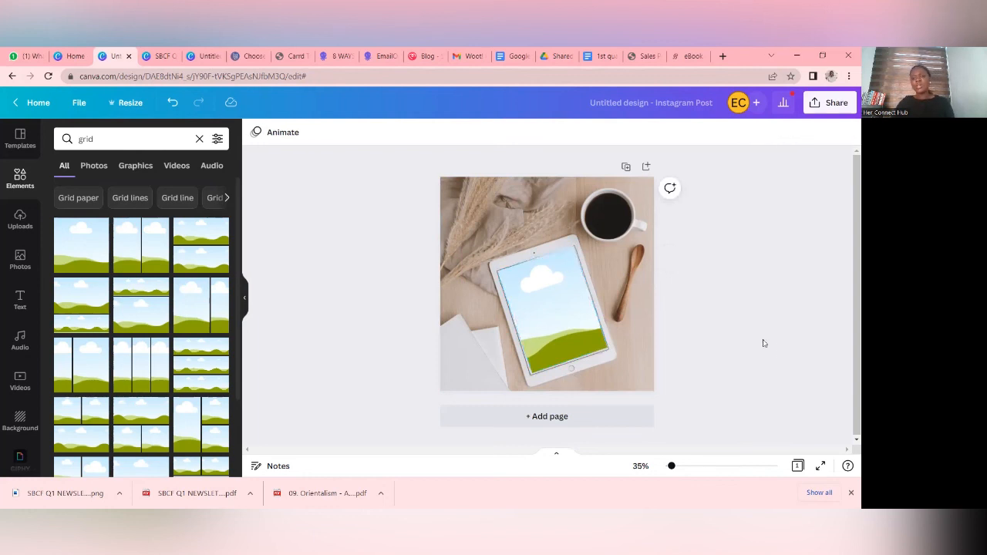
- Upload SBCF Q1 NEWSLETTER.png from the Downloads folder
{"action": "left_click", "coordinate": [20, 220]}
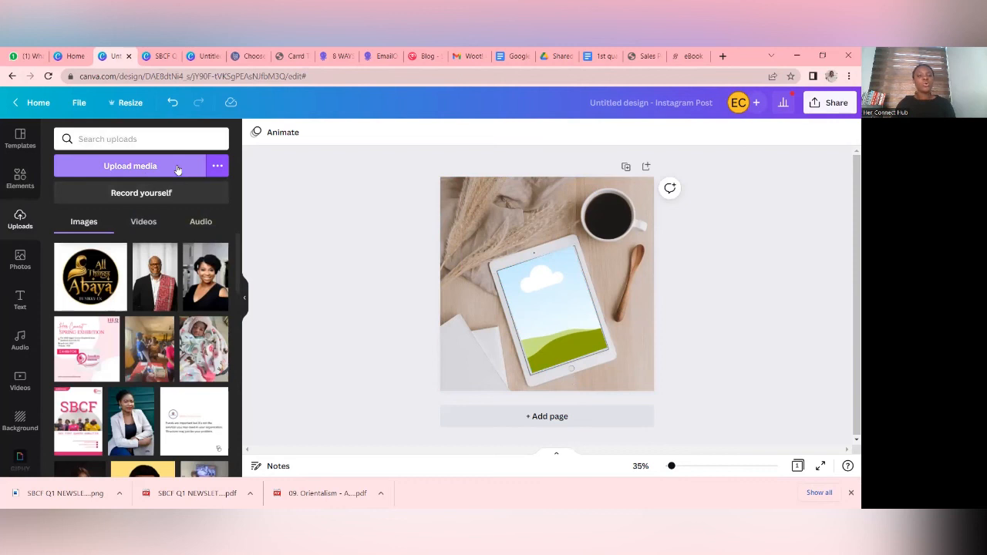
{"action": "left_click", "coordinate": [176, 168]}
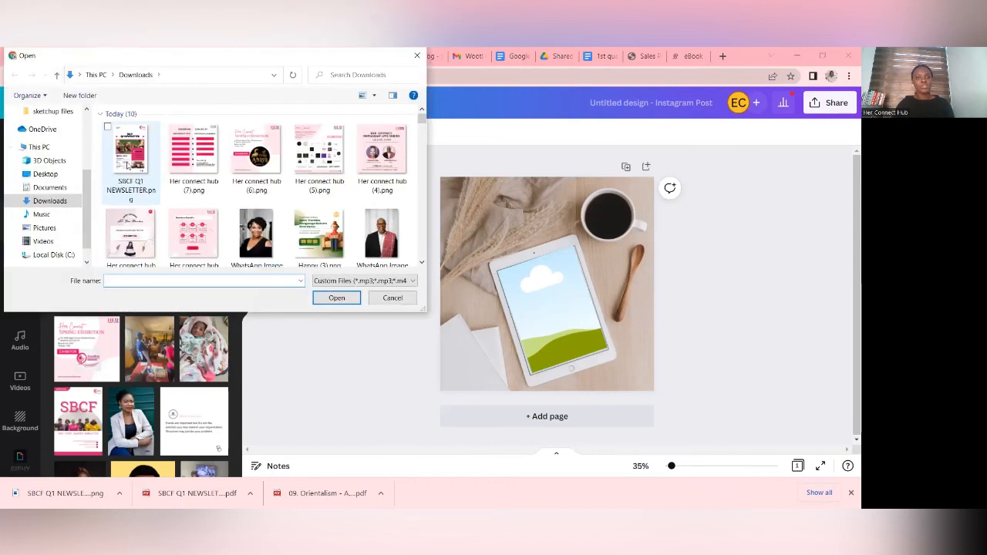
{"action": "left_click", "coordinate": [141, 171]}
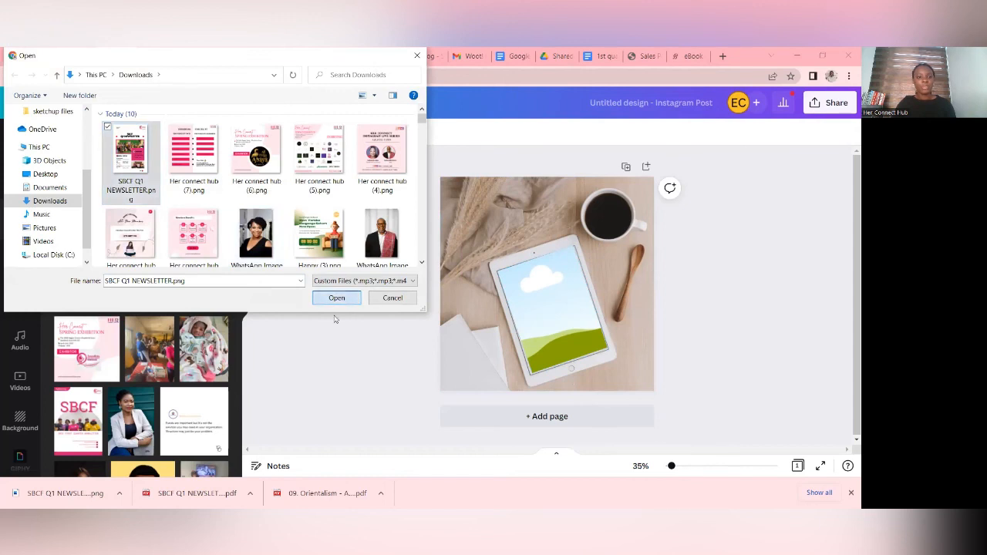
{"action": "key", "text": "Return"}
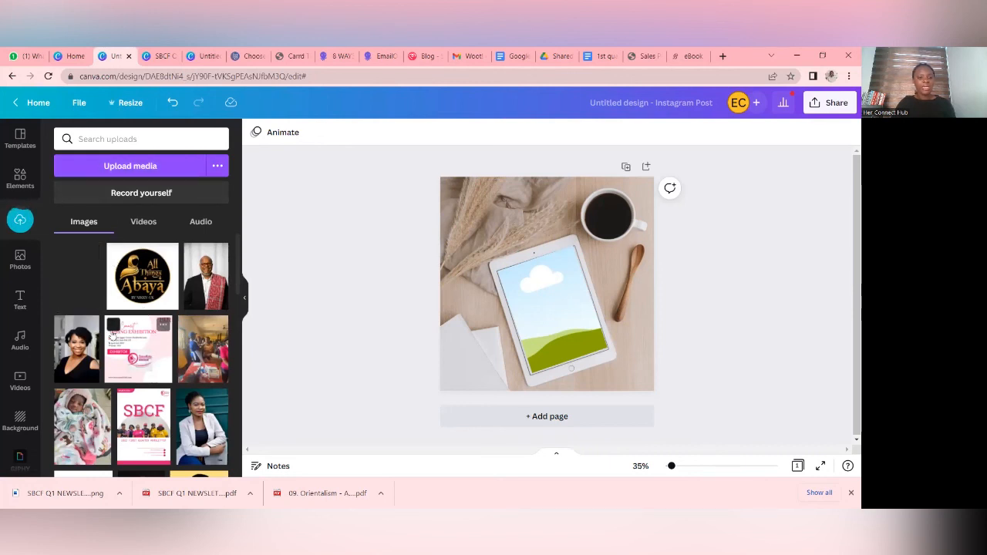
- Add the uploaded newsletter cover to the page and drop it into the grid on the tablet screen
{"action": "left_click", "coordinate": [77, 276]}
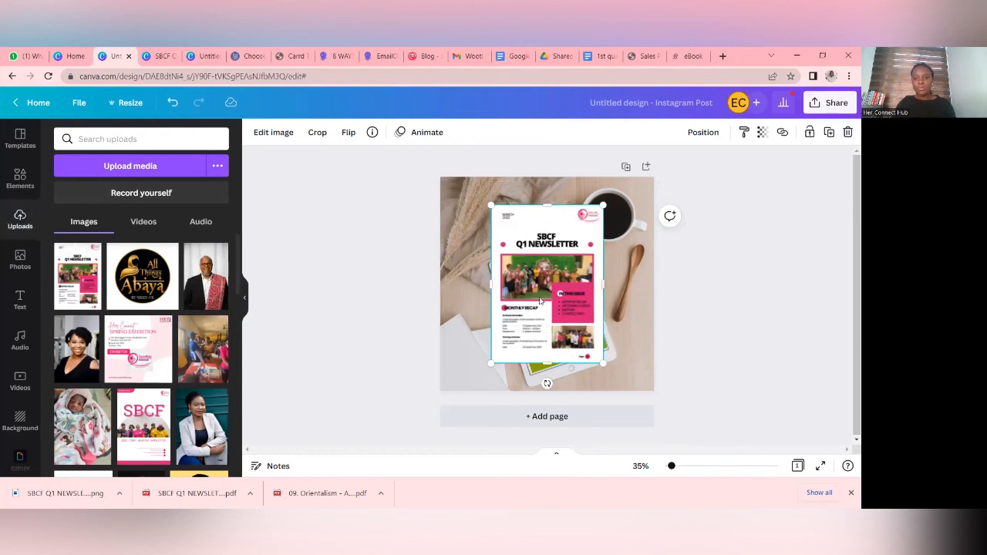
{"action": "left_click_drag", "start_coordinate": [541, 303], "coordinate": [544, 310]}
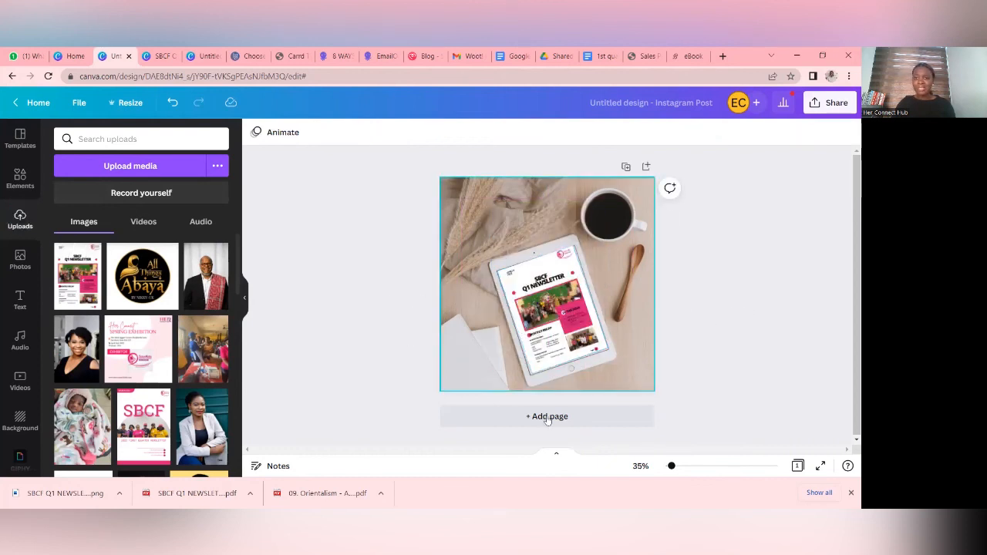
{"action": "left_click_drag", "start_coordinate": [661, 362], "coordinate": [597, 378]}
{"action": "left_click", "coordinate": [664, 371]}
{"action": "left_click", "coordinate": [701, 356]}
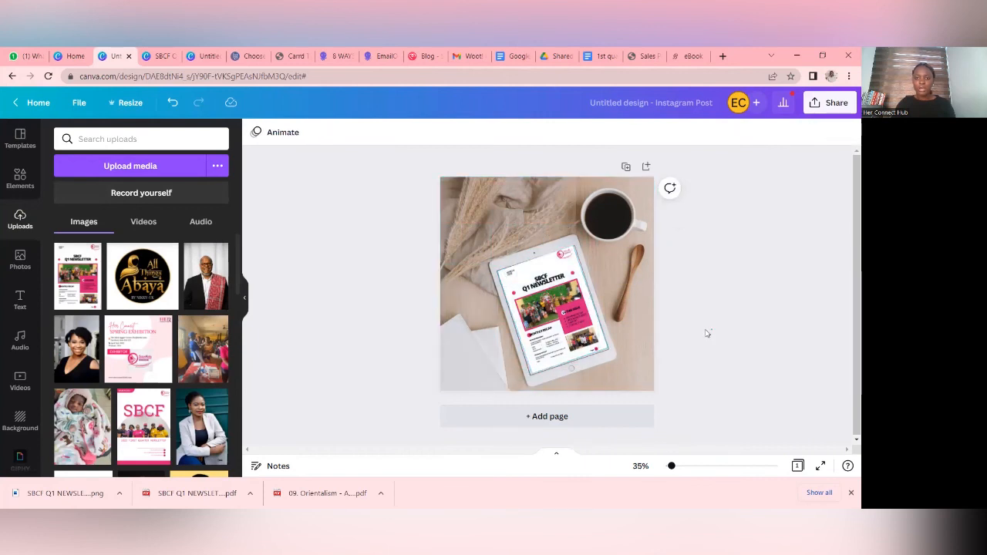
- Add a second page and apply the "Free Calendar" tablet template from the mockup templates to it
{"action": "left_click", "coordinate": [563, 416]}
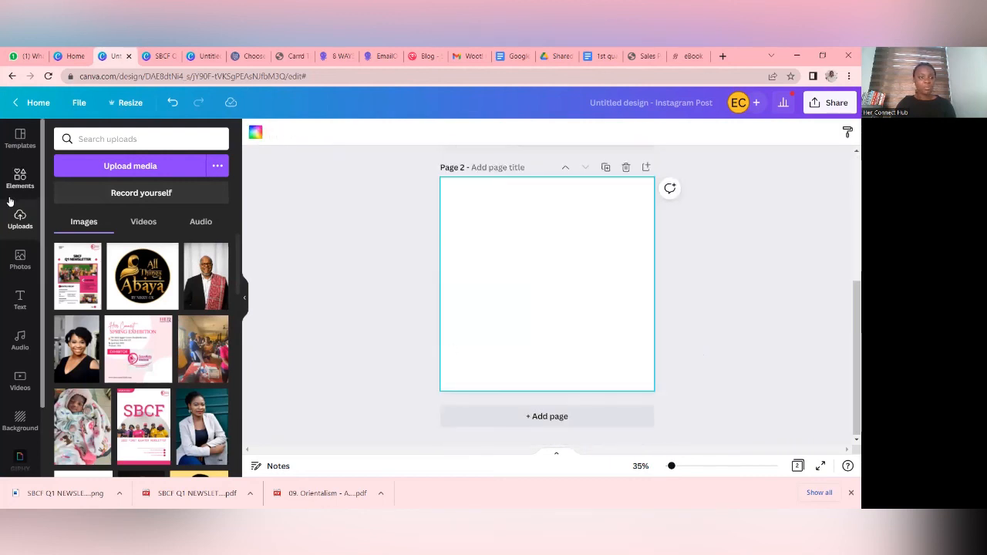
{"action": "left_click", "coordinate": [21, 140]}
{"action": "scroll", "coordinate": [166, 277], "scroll_direction": "down", "scroll_amount": 8}
{"action": "scroll", "coordinate": [166, 277], "scroll_direction": "down", "scroll_amount": 5}
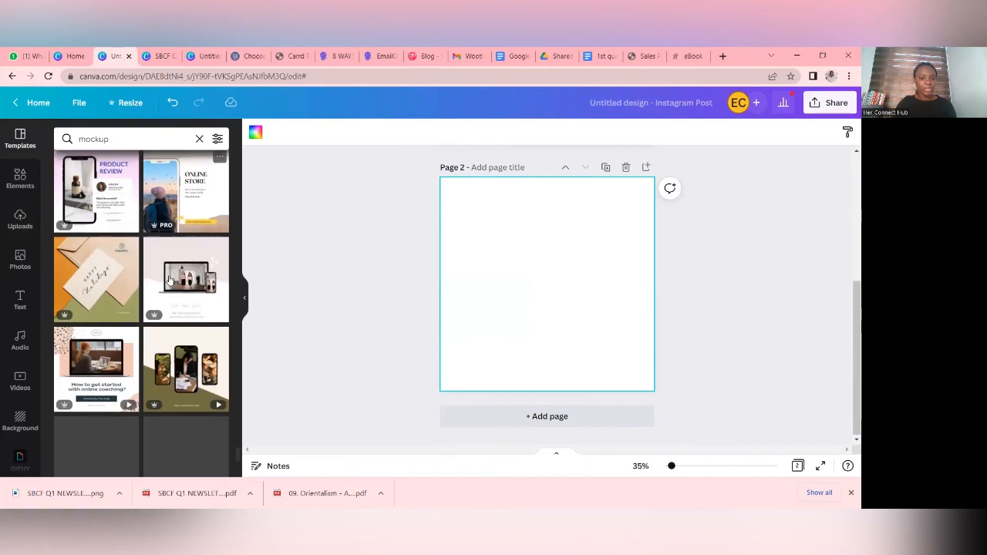
{"action": "scroll", "coordinate": [172, 282], "scroll_direction": "down", "scroll_amount": 5}
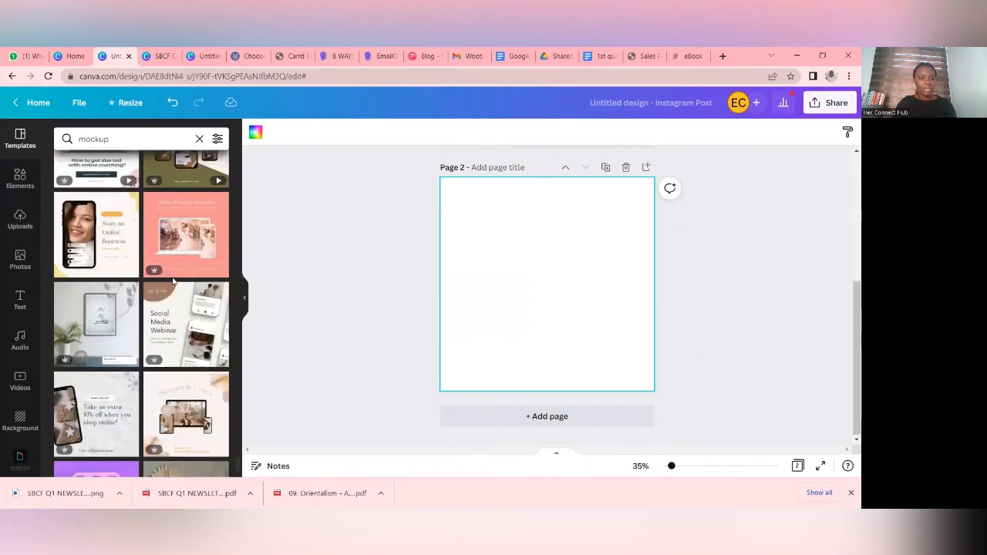
{"action": "scroll", "coordinate": [174, 283], "scroll_direction": "down", "scroll_amount": 3}
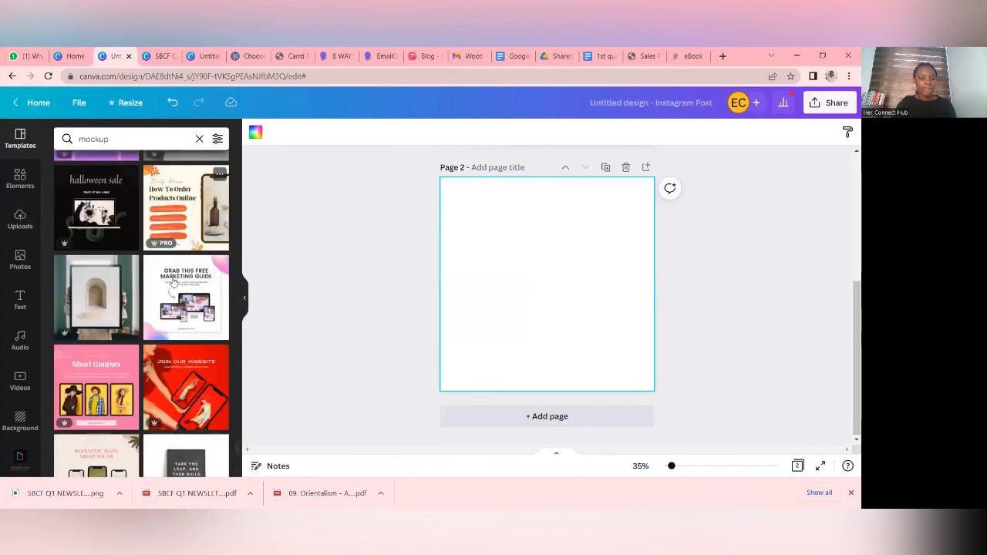
{"action": "scroll", "coordinate": [175, 283], "scroll_direction": "down", "scroll_amount": 3}
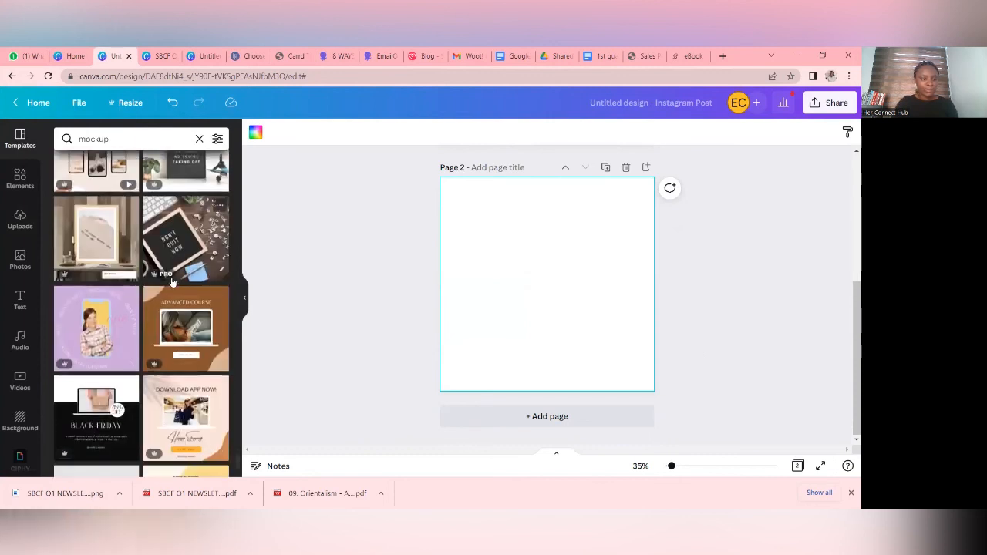
{"action": "scroll", "coordinate": [171, 281], "scroll_direction": "down", "scroll_amount": 2}
{"action": "scroll", "coordinate": [171, 279], "scroll_direction": "down", "scroll_amount": 1}
{"action": "scroll", "coordinate": [171, 279], "scroll_direction": "up", "scroll_amount": 2}
{"action": "scroll", "coordinate": [172, 279], "scroll_direction": "down", "scroll_amount": 3}
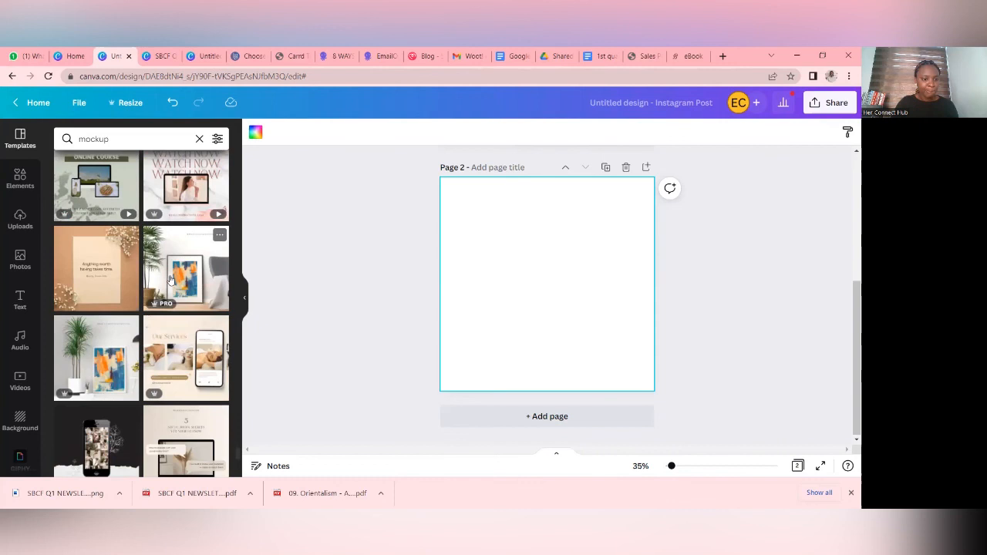
{"action": "scroll", "coordinate": [171, 279], "scroll_direction": "down", "scroll_amount": 1}
{"action": "scroll", "coordinate": [171, 279], "scroll_direction": "down", "scroll_amount": 1}
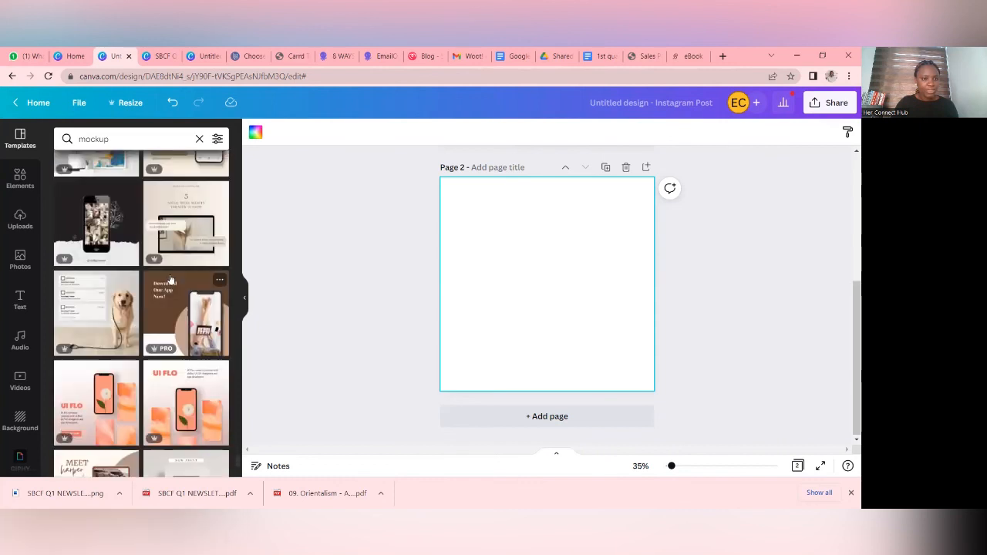
{"action": "scroll", "coordinate": [172, 279], "scroll_direction": "down", "scroll_amount": 5}
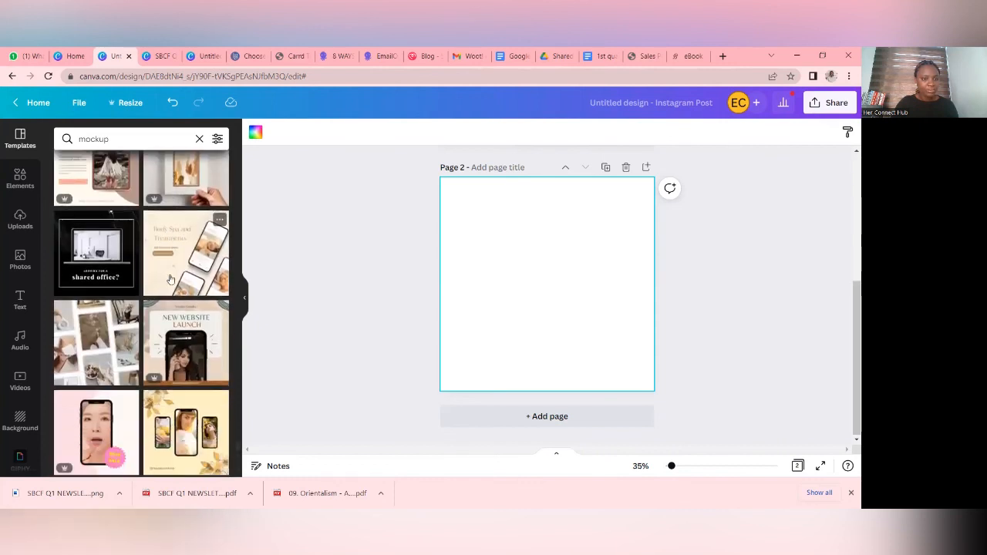
{"action": "scroll", "coordinate": [171, 279], "scroll_direction": "down", "scroll_amount": 2}
{"action": "scroll", "coordinate": [171, 279], "scroll_direction": "down", "scroll_amount": 6}
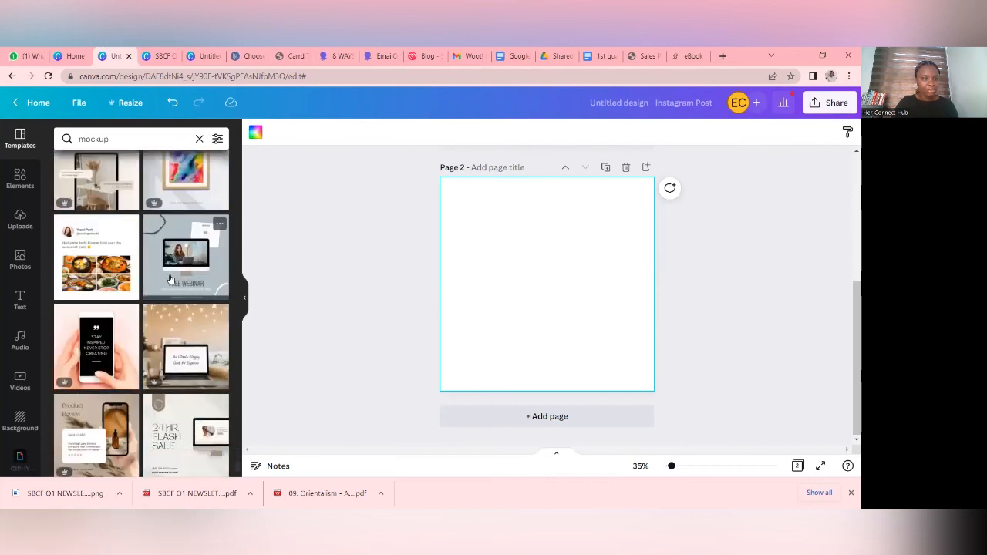
{"action": "scroll", "coordinate": [171, 279], "scroll_direction": "down", "scroll_amount": 4}
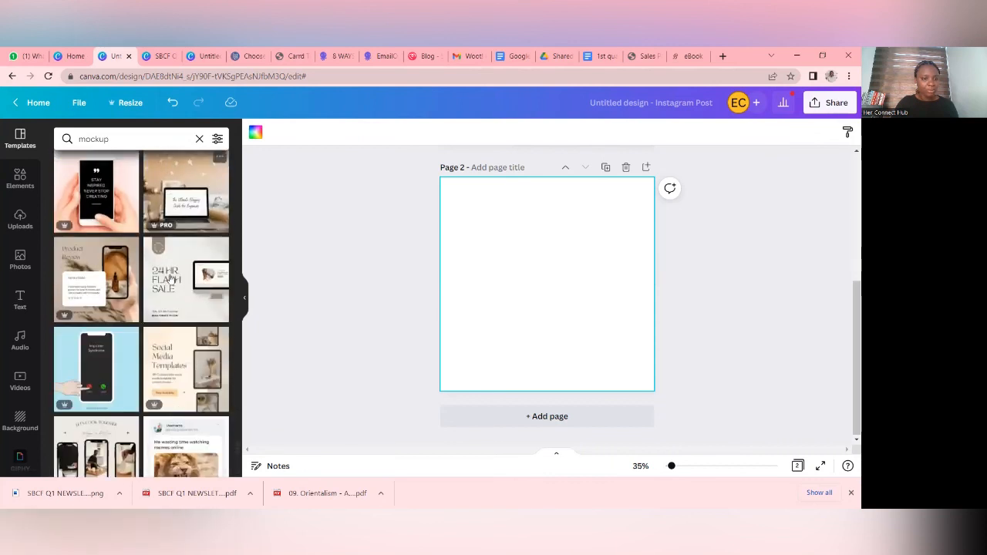
{"action": "scroll", "coordinate": [171, 279], "scroll_direction": "down", "scroll_amount": 1}
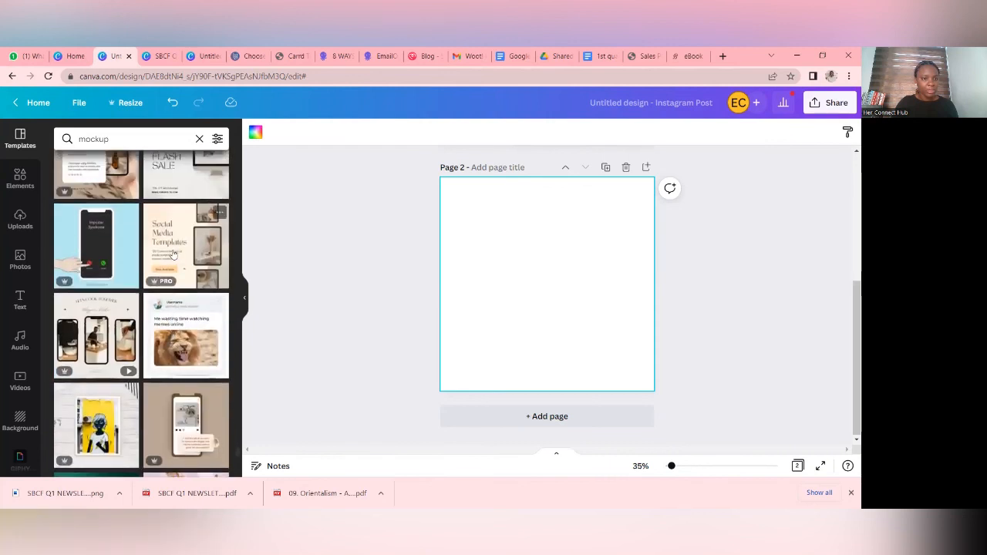
{"action": "scroll", "coordinate": [175, 256], "scroll_direction": "down", "scroll_amount": 4}
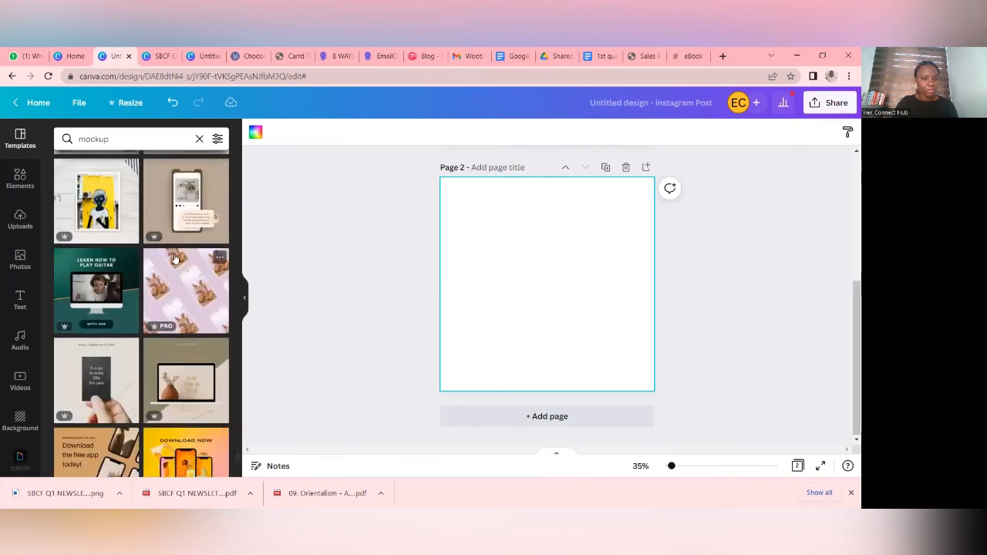
{"action": "scroll", "coordinate": [176, 259], "scroll_direction": "down", "scroll_amount": 6}
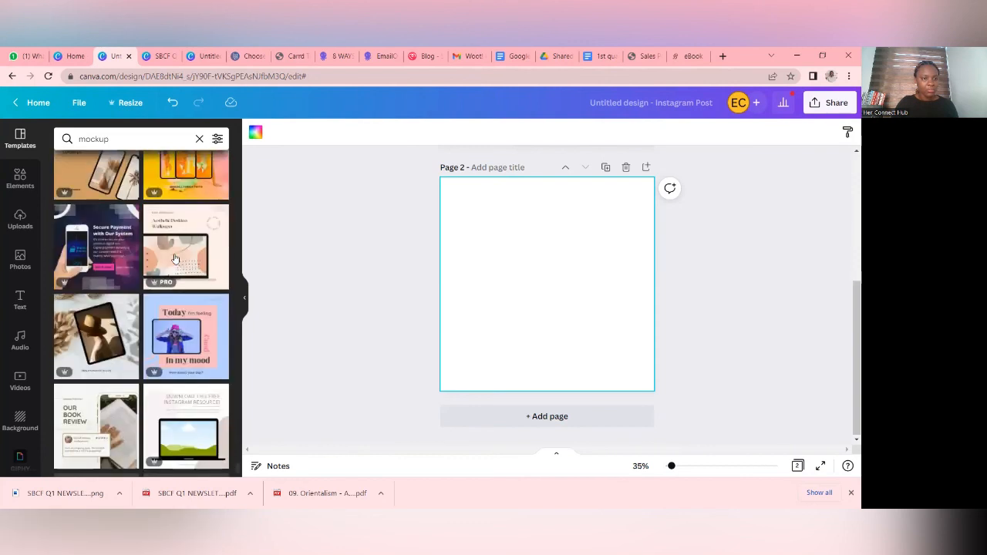
{"action": "scroll", "coordinate": [175, 258], "scroll_direction": "down", "scroll_amount": 4}
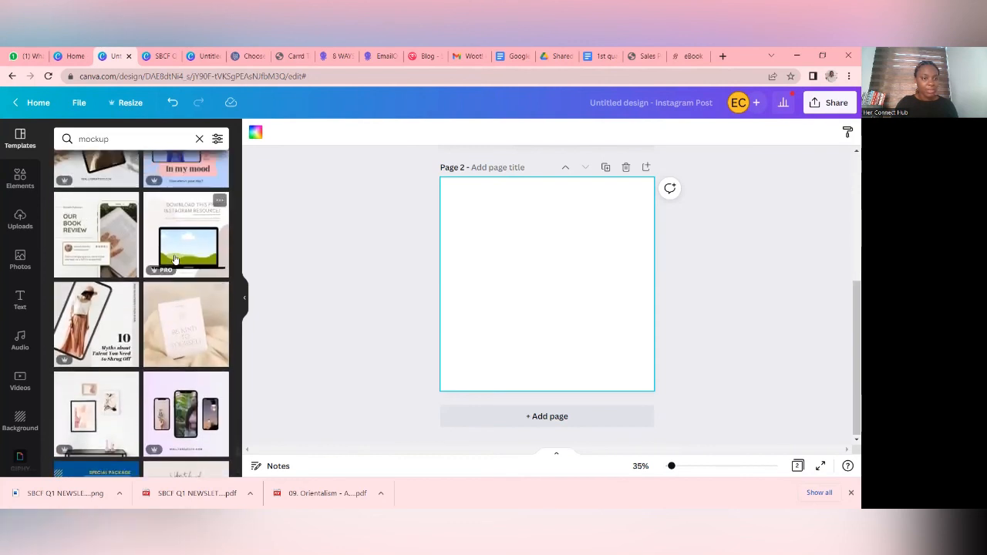
{"action": "scroll", "coordinate": [175, 259], "scroll_direction": "down", "scroll_amount": 3}
{"action": "scroll", "coordinate": [175, 259], "scroll_direction": "down", "scroll_amount": 3}
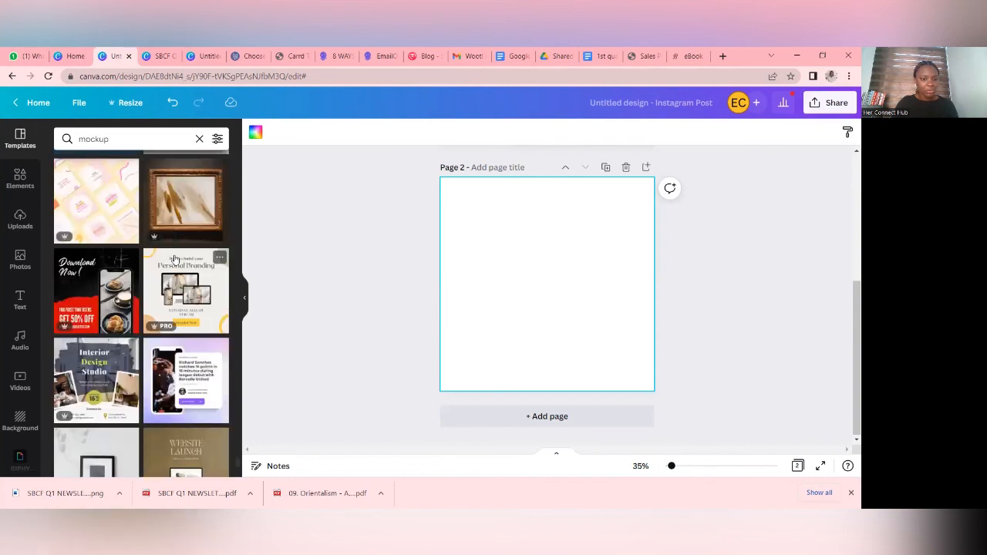
{"action": "scroll", "coordinate": [175, 259], "scroll_direction": "down", "scroll_amount": 4}
{"action": "scroll", "coordinate": [175, 259], "scroll_direction": "down", "scroll_amount": 2}
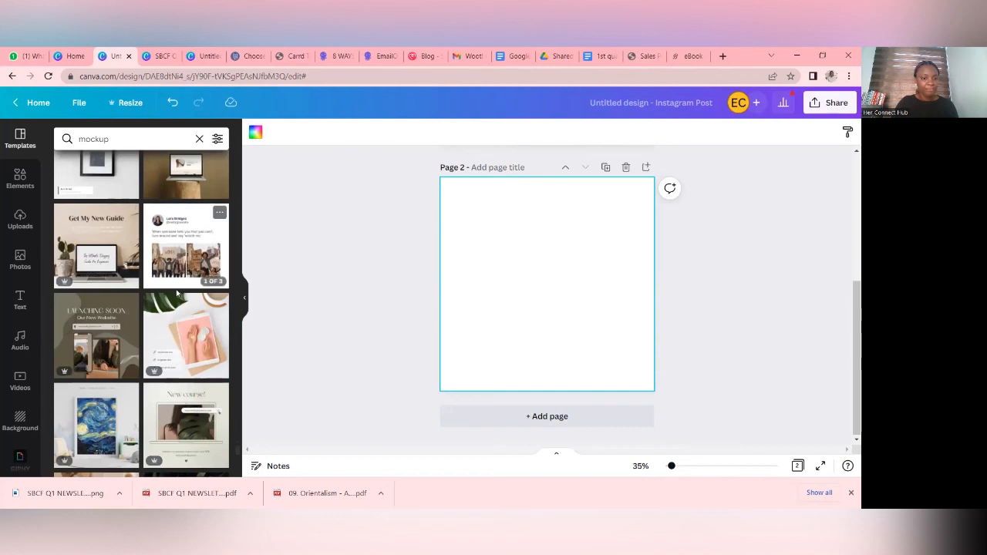
{"action": "scroll", "coordinate": [176, 292], "scroll_direction": "down", "scroll_amount": 3}
{"action": "scroll", "coordinate": [176, 294], "scroll_direction": "down", "scroll_amount": 10}
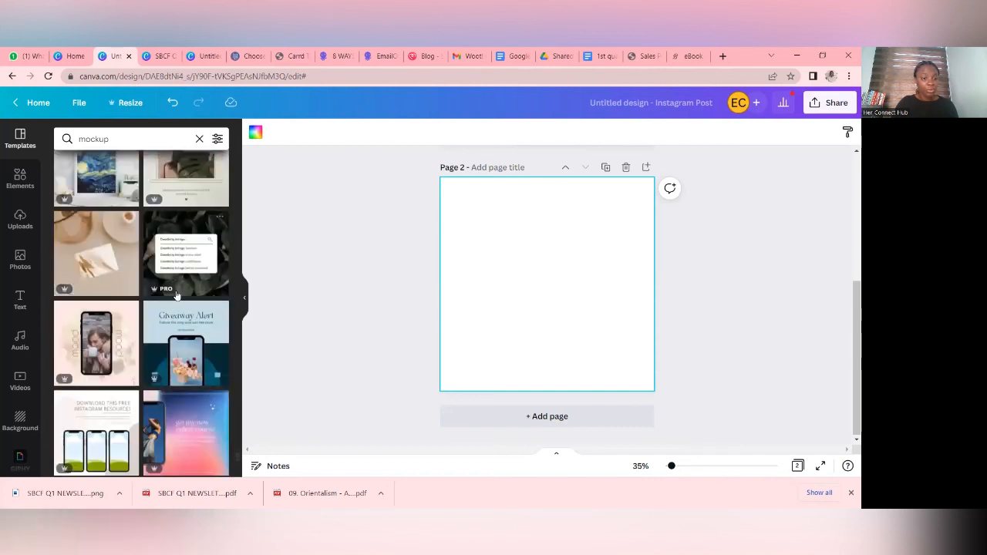
{"action": "scroll", "coordinate": [176, 294], "scroll_direction": "down", "scroll_amount": 10}
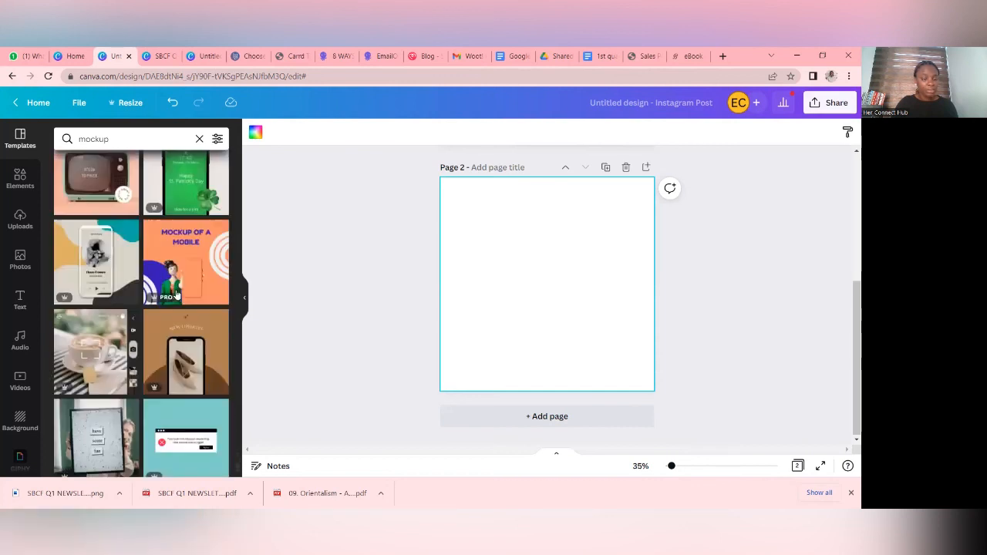
{"action": "scroll", "coordinate": [176, 294], "scroll_direction": "down", "scroll_amount": 10}
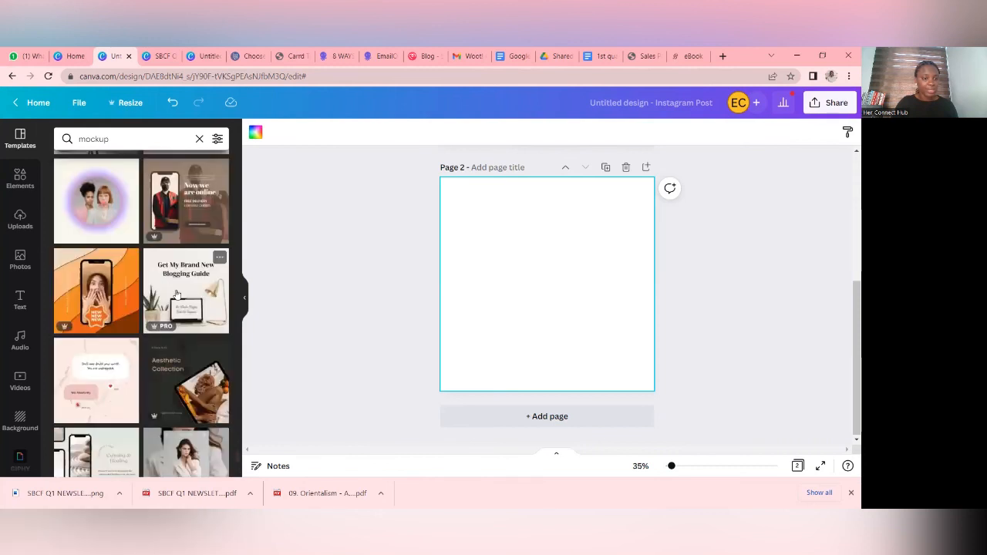
{"action": "scroll", "coordinate": [176, 294], "scroll_direction": "down", "scroll_amount": 3}
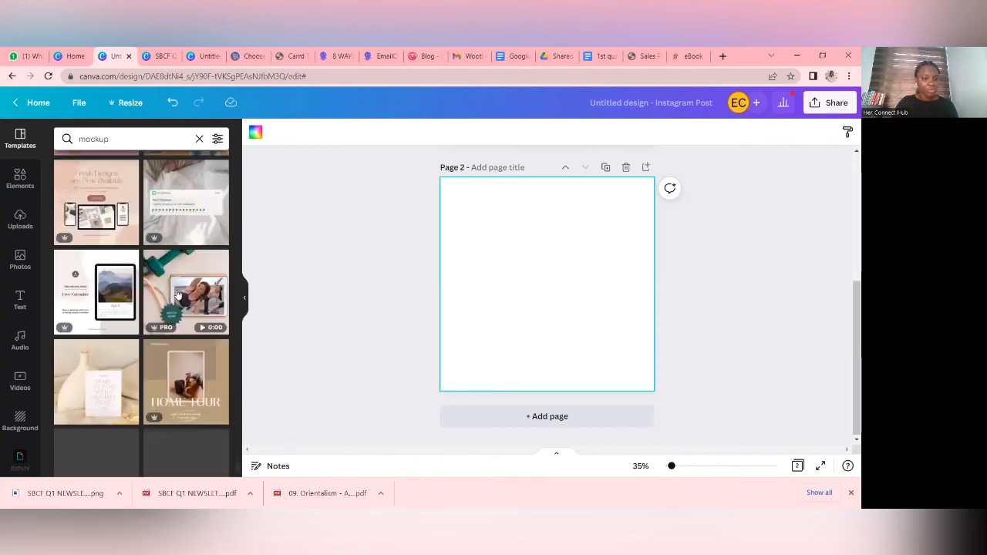
{"action": "left_click", "coordinate": [110, 291]}
{"action": "scroll", "coordinate": [132, 332], "scroll_direction": "down", "scroll_amount": 3}
{"action": "scroll", "coordinate": [132, 332], "scroll_direction": "down", "scroll_amount": 2}
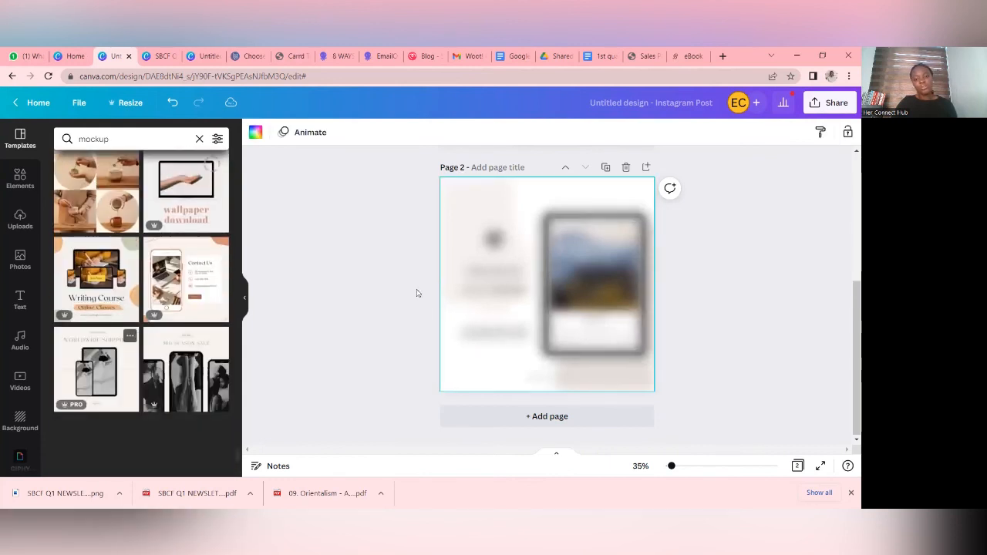
- Delete the calendar image from the tablet frame on page 2 and fill the frame with the uploaded SBCF Q1 newsletter cover
{"action": "left_click", "coordinate": [601, 305]}
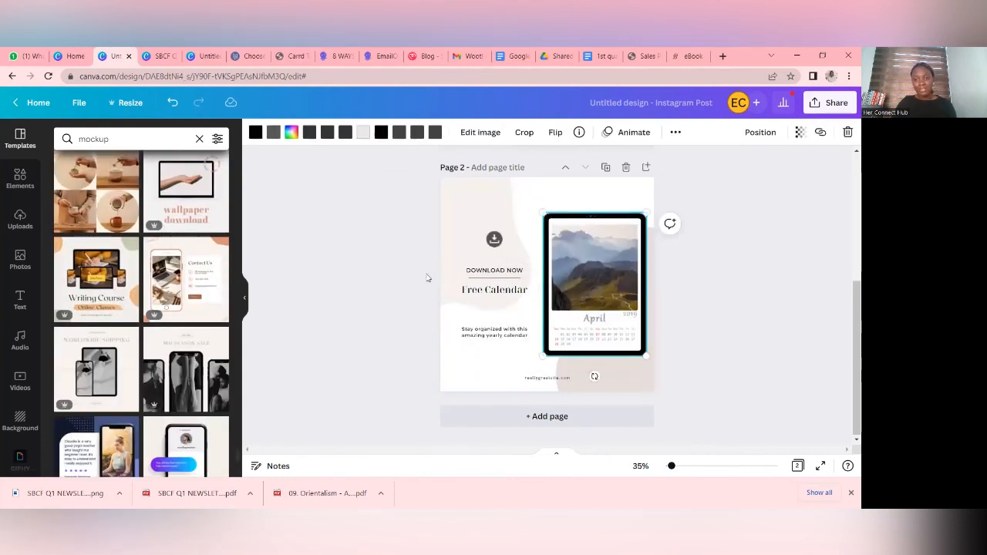
{"action": "left_click", "coordinate": [20, 219]}
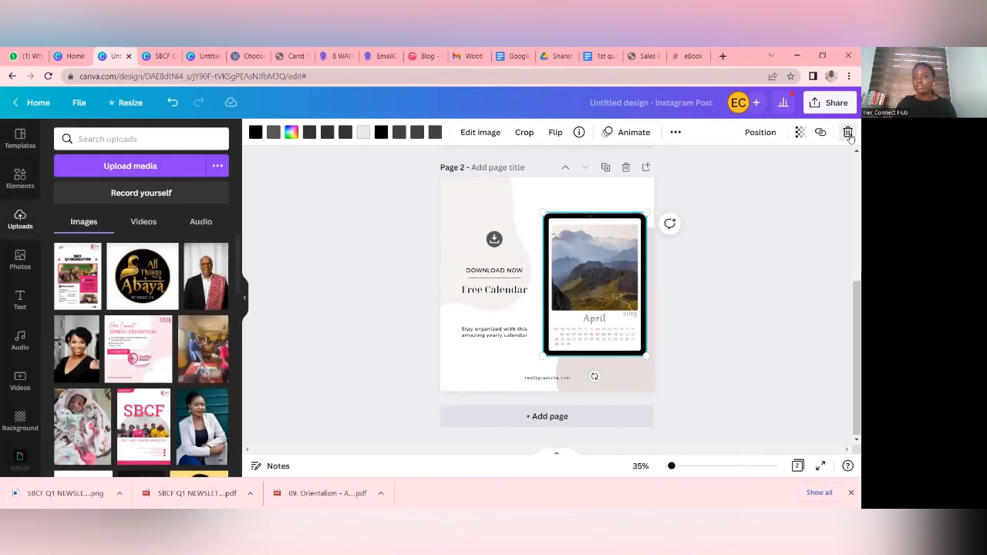
{"action": "left_click", "coordinate": [848, 134]}
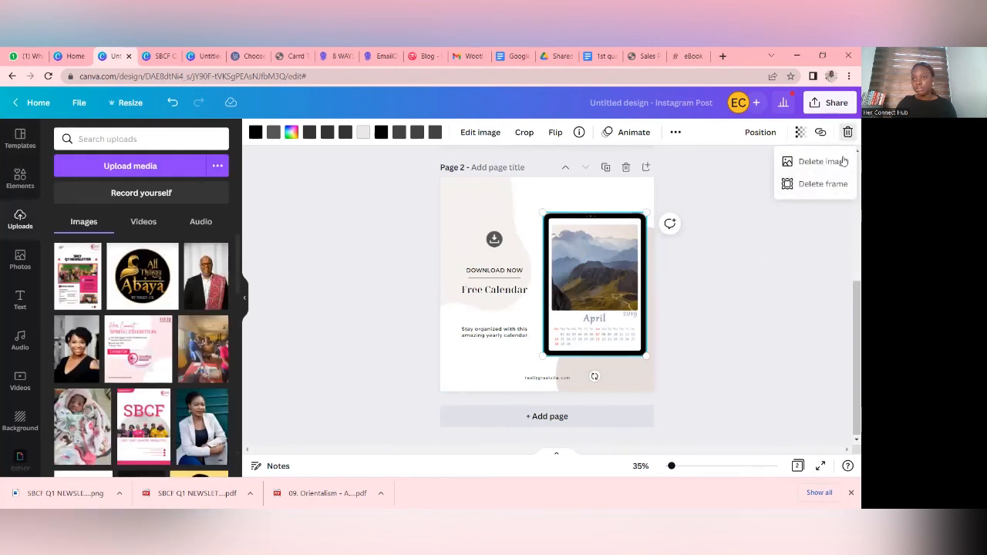
{"action": "left_click", "coordinate": [844, 162]}
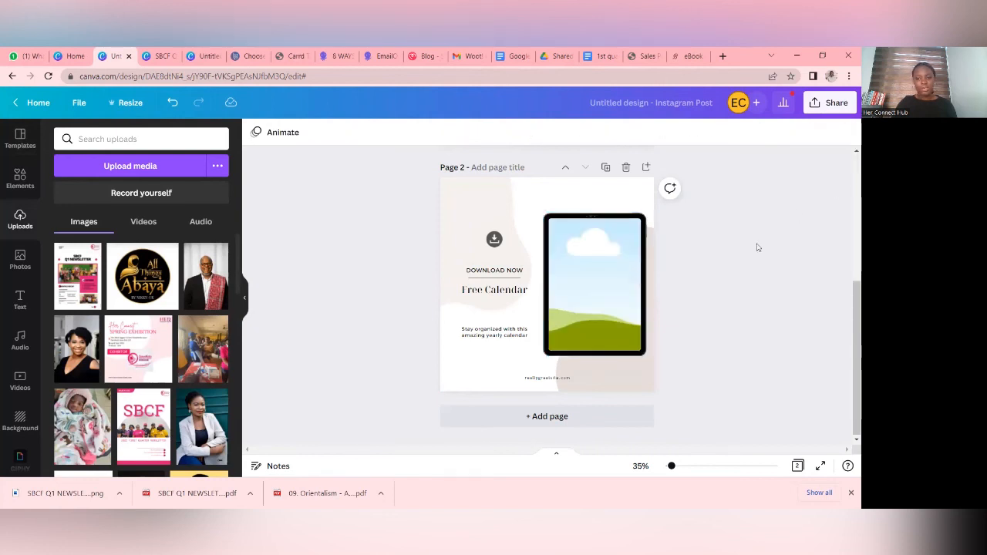
{"action": "left_click", "coordinate": [71, 286]}
{"action": "left_click_drag", "start_coordinate": [583, 284], "coordinate": [620, 287]}
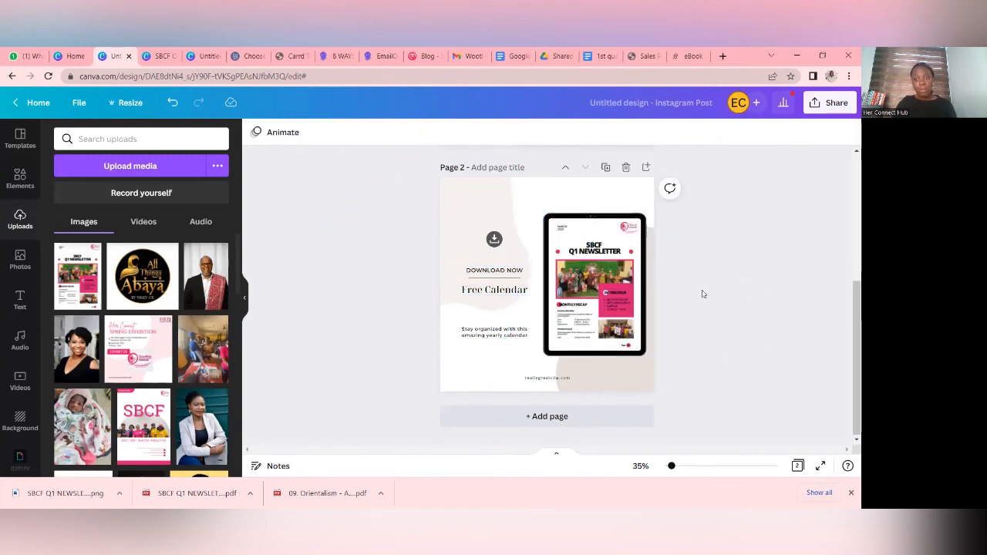
- Review the newsletter cover in the tablet mockups on pages 1 and 2
{"action": "scroll", "coordinate": [708, 292], "scroll_direction": "up", "scroll_amount": 3}
{"action": "scroll", "coordinate": [708, 292], "scroll_direction": "down", "scroll_amount": 3}
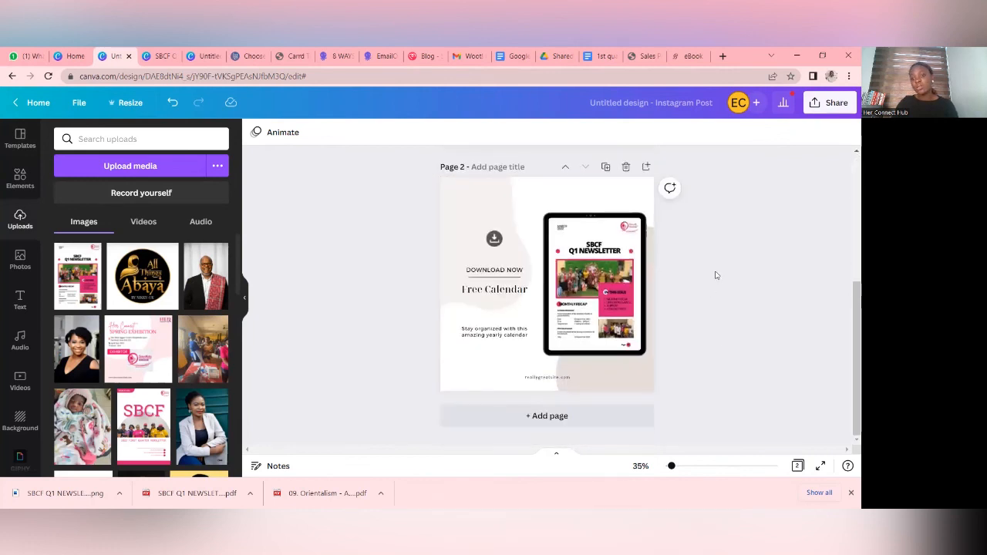
{"action": "scroll", "coordinate": [717, 296], "scroll_direction": "up", "scroll_amount": 2}
{"action": "scroll", "coordinate": [715, 294], "scroll_direction": "up", "scroll_amount": 2}
{"action": "scroll", "coordinate": [714, 293], "scroll_direction": "down", "scroll_amount": 3}
{"action": "scroll", "coordinate": [740, 262], "scroll_direction": "up", "scroll_amount": 3}
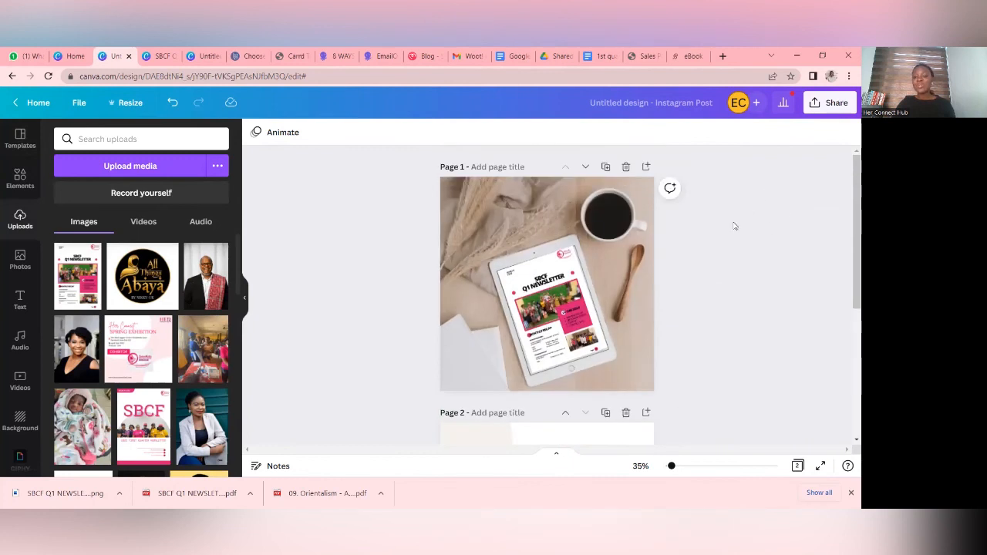